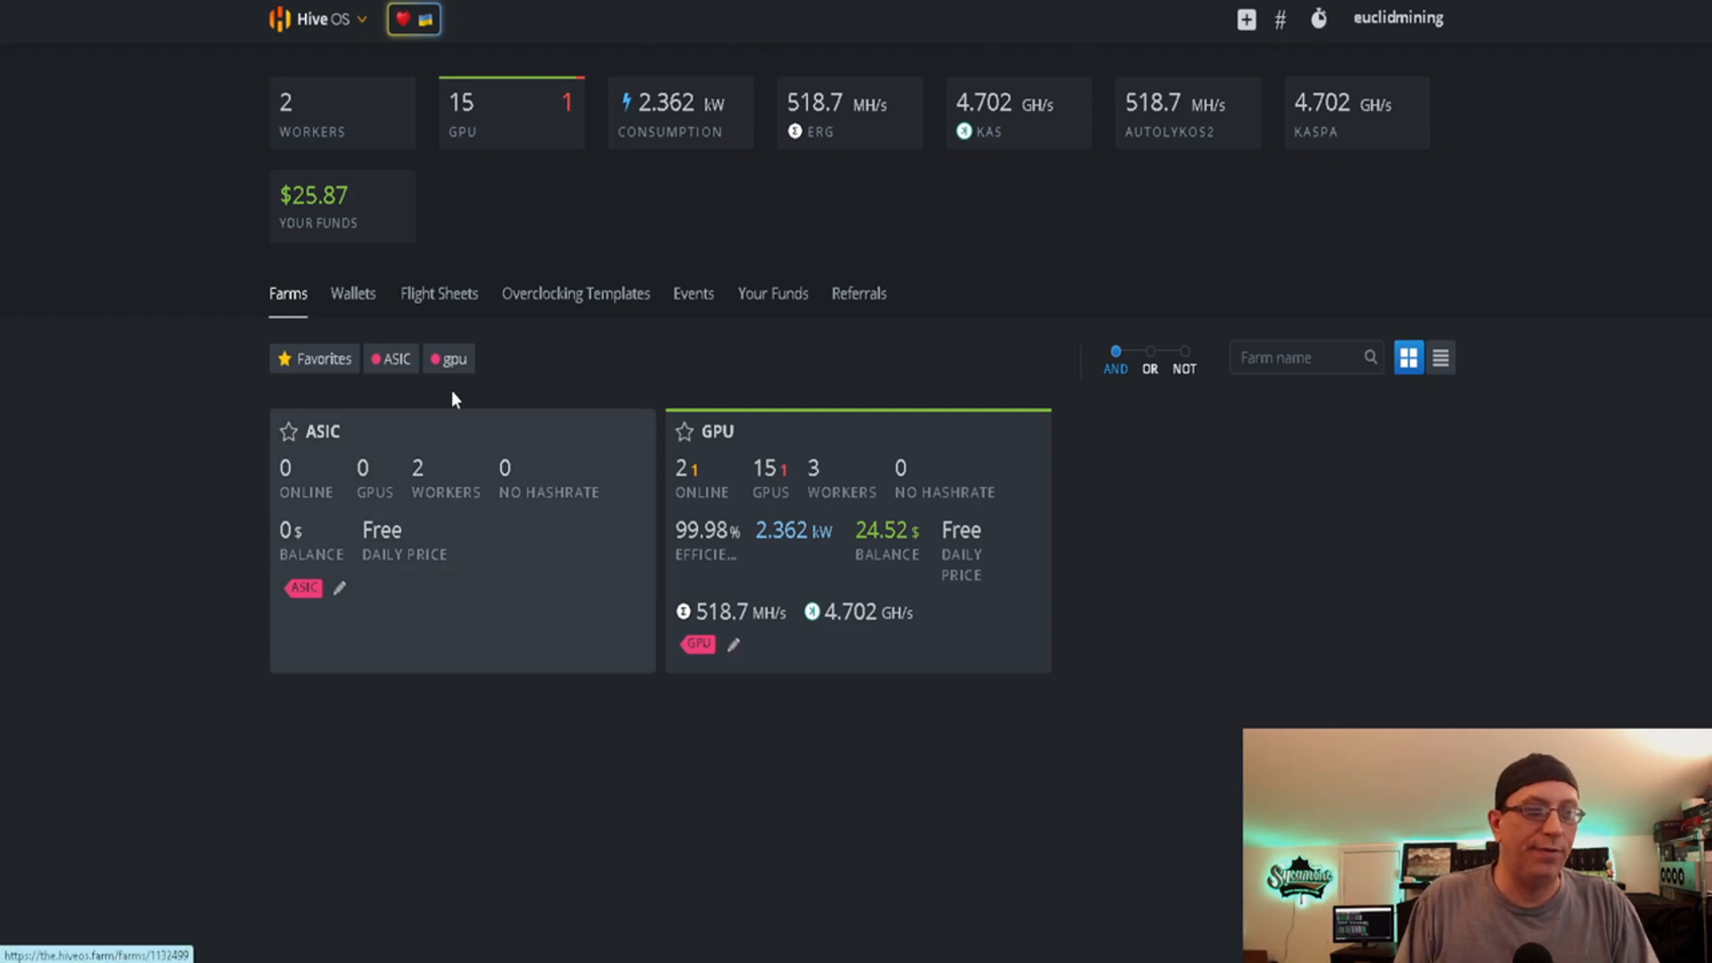
pyautogui.click(337, 307)
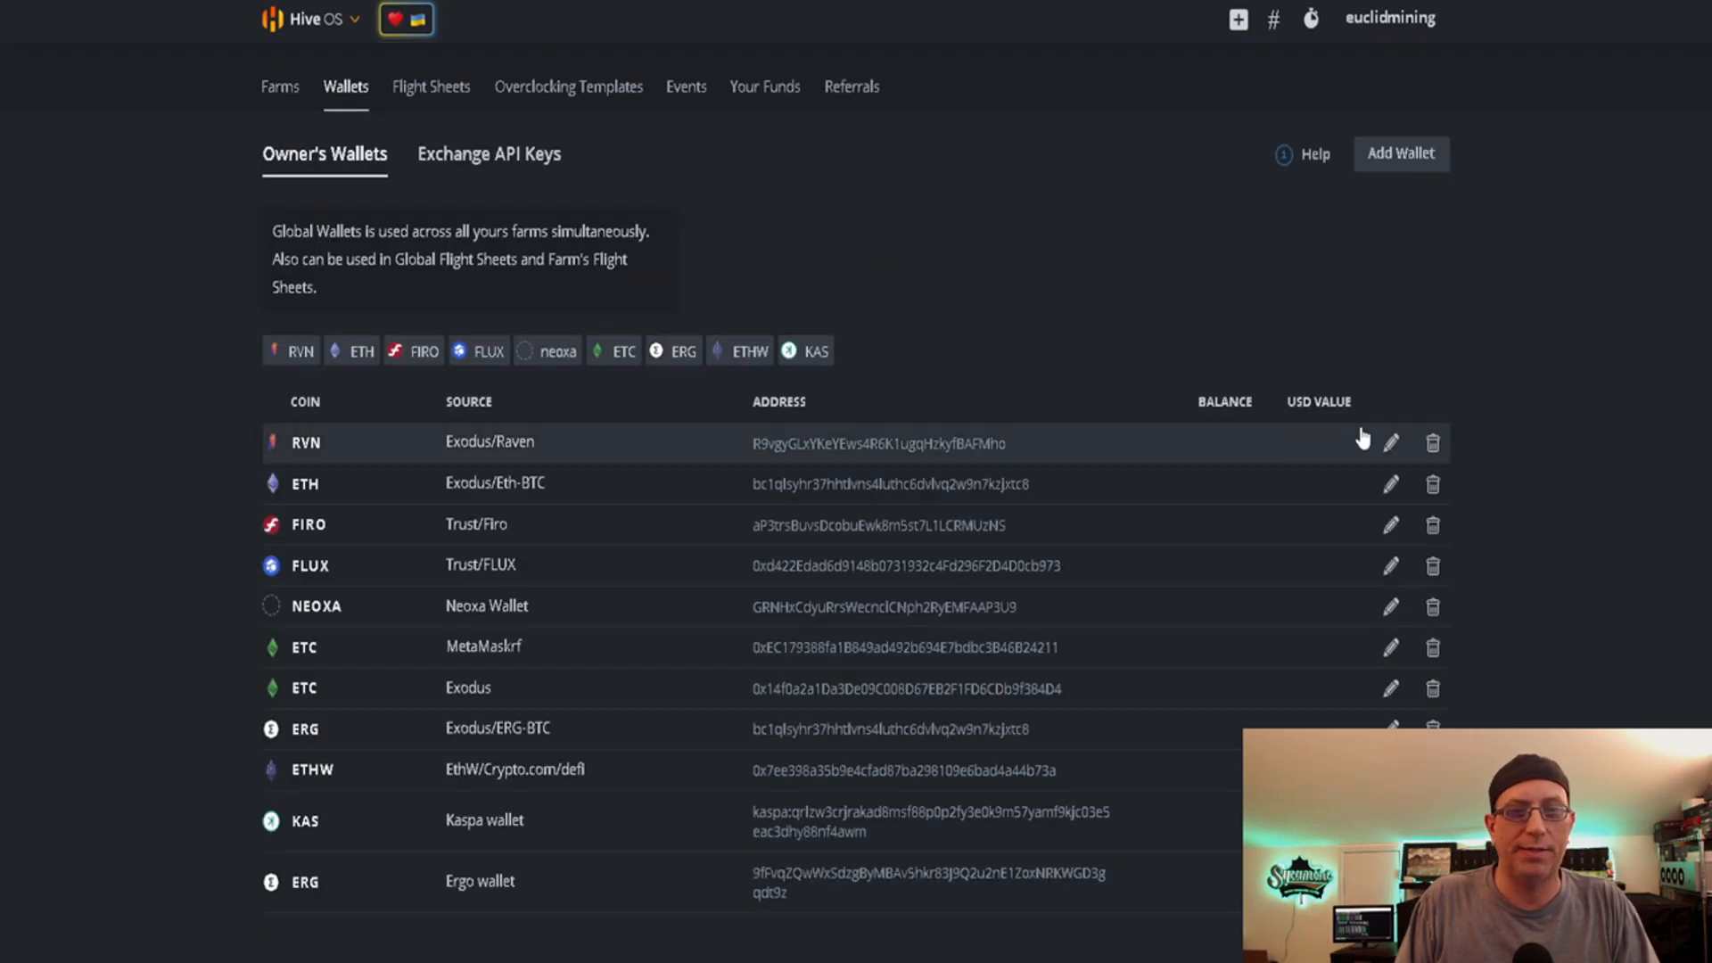
pyautogui.click(1386, 159)
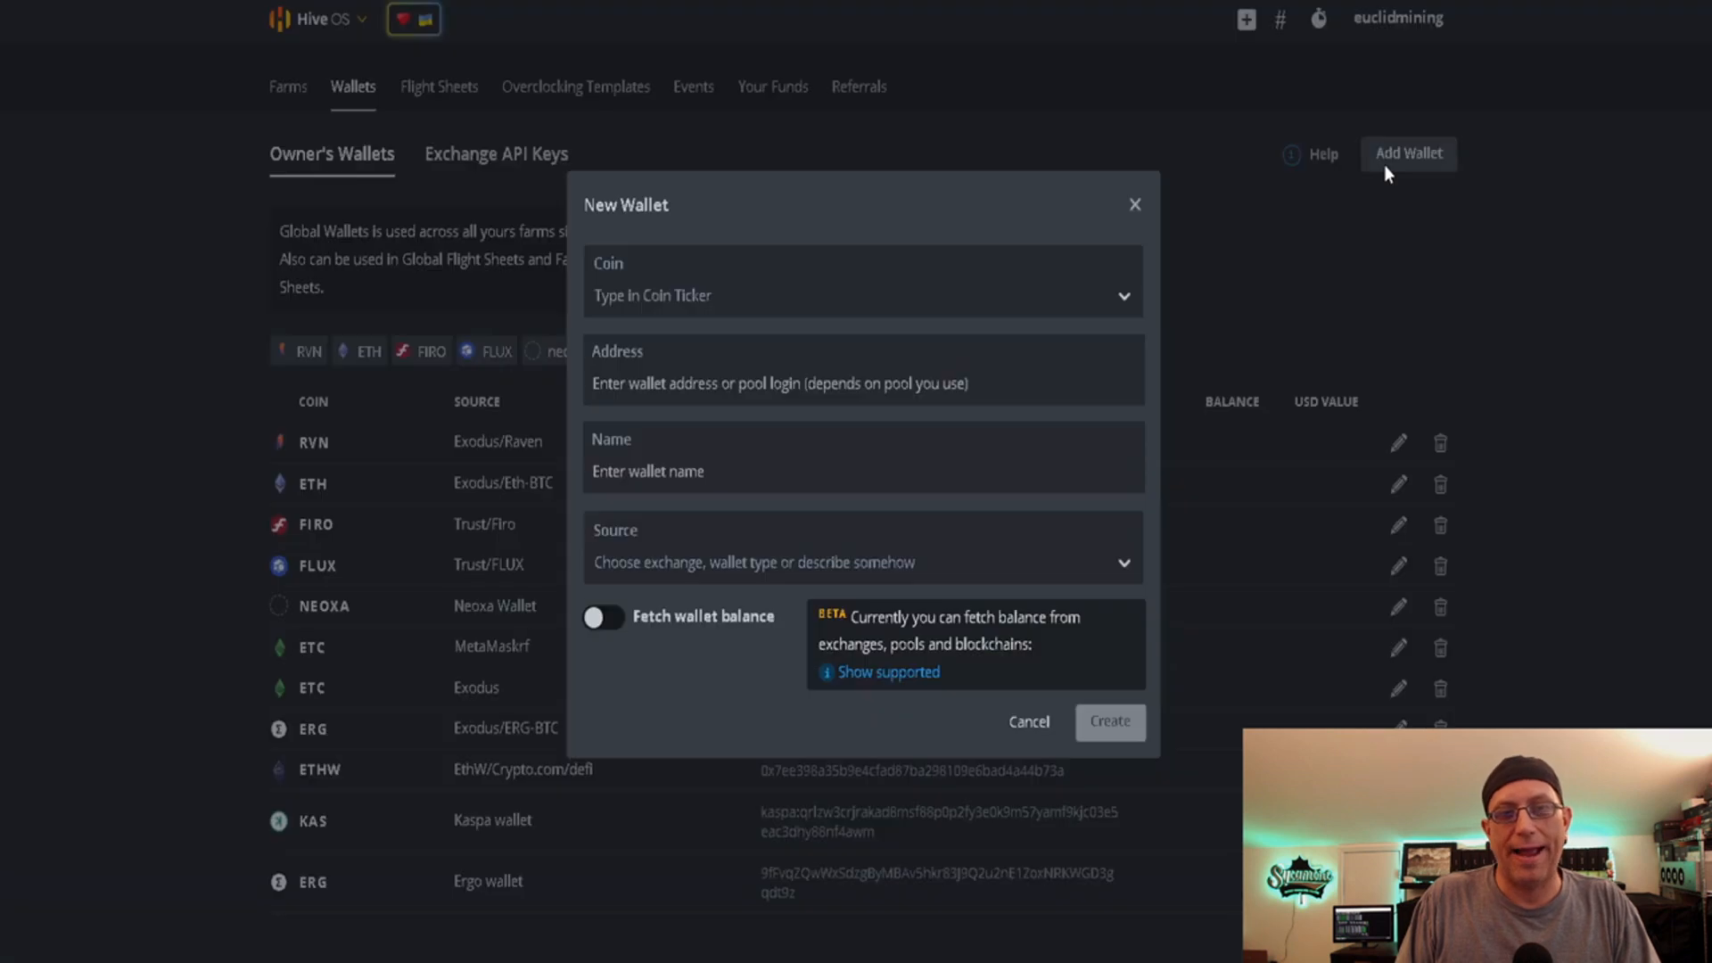
pyautogui.click(725, 303)
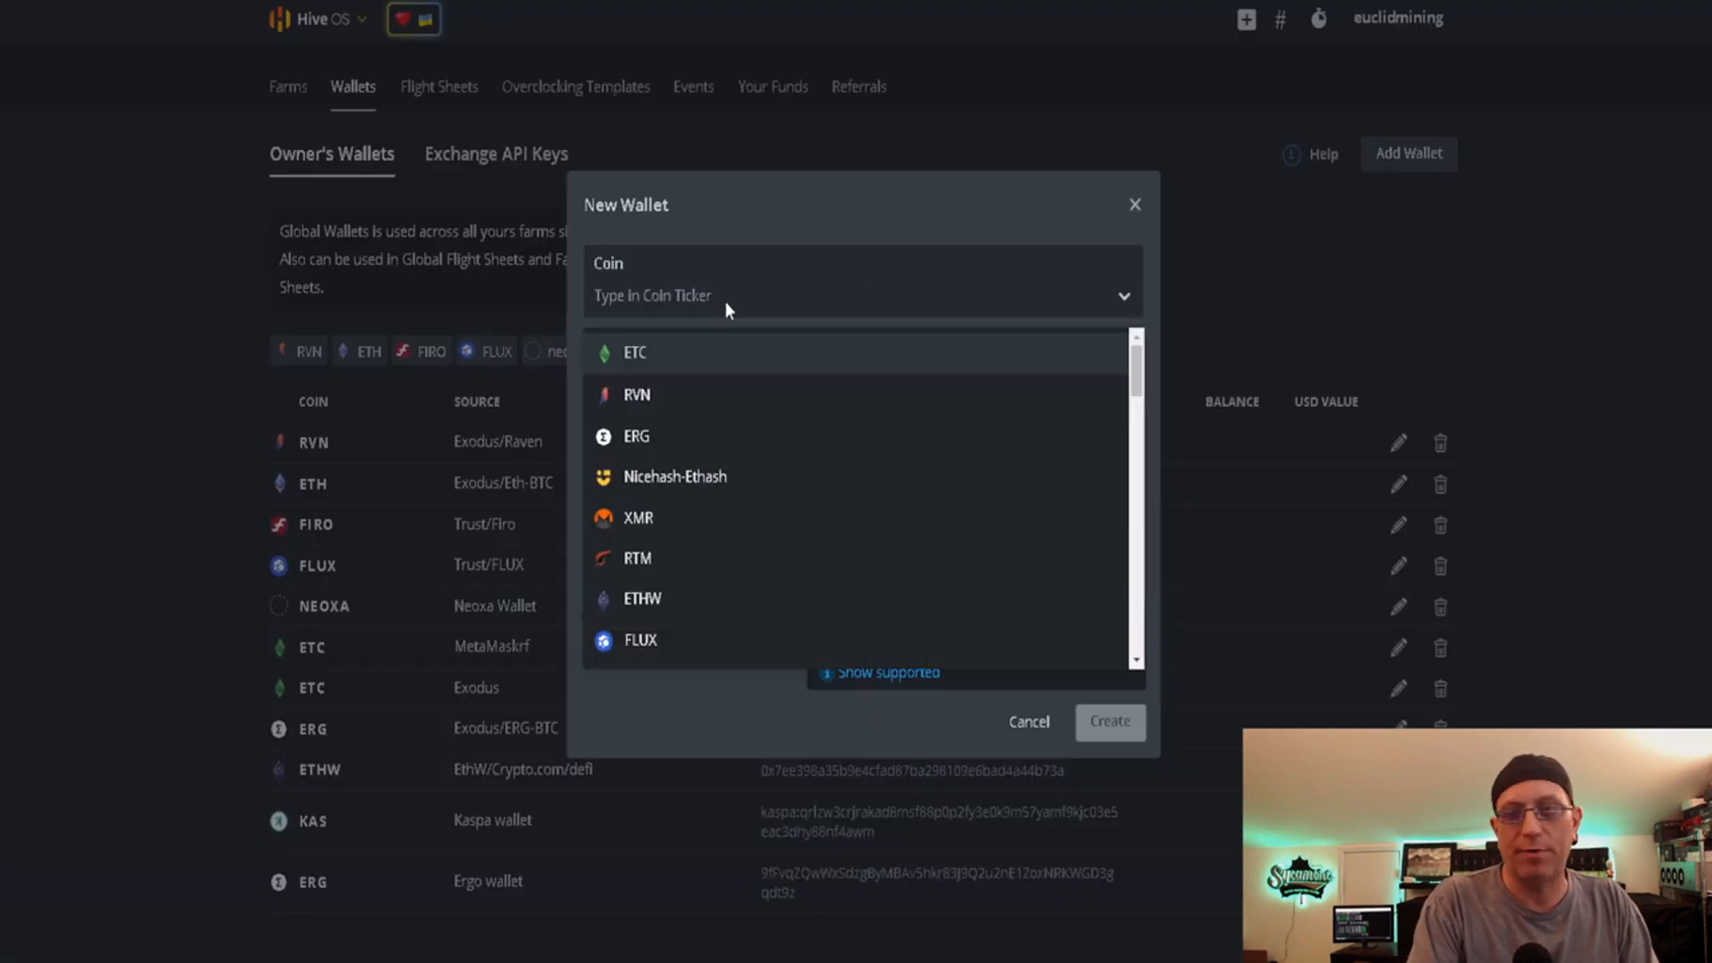
pyautogui.write('ka')
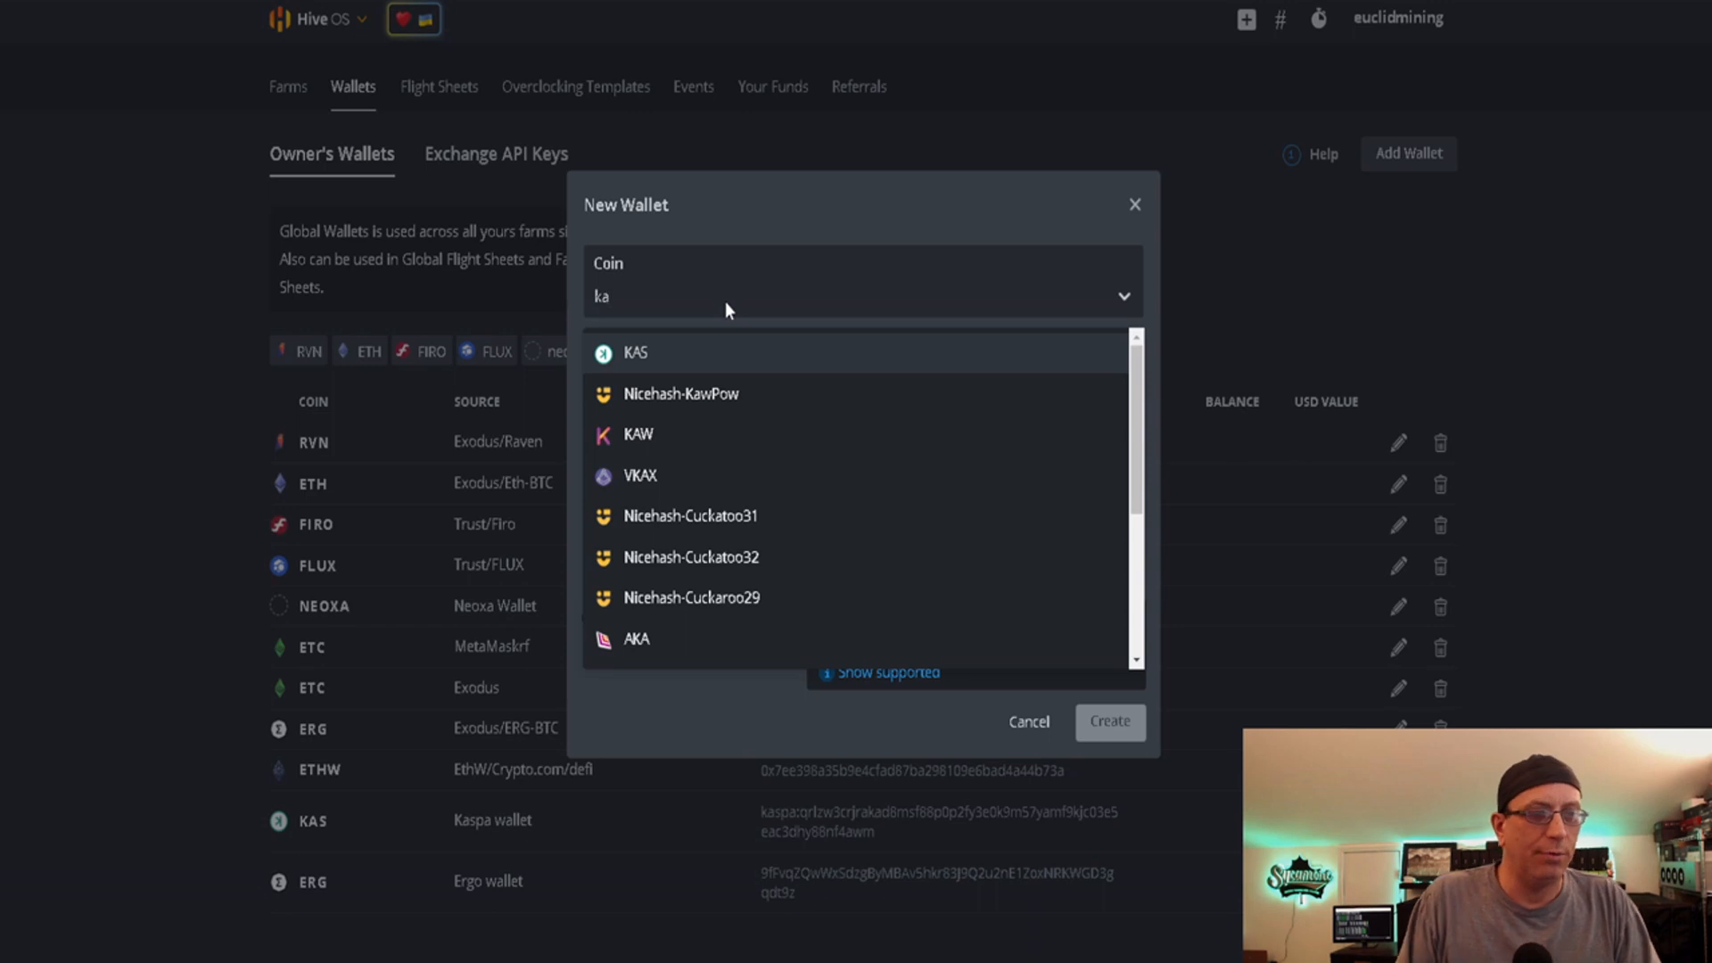
pyautogui.click(676, 348)
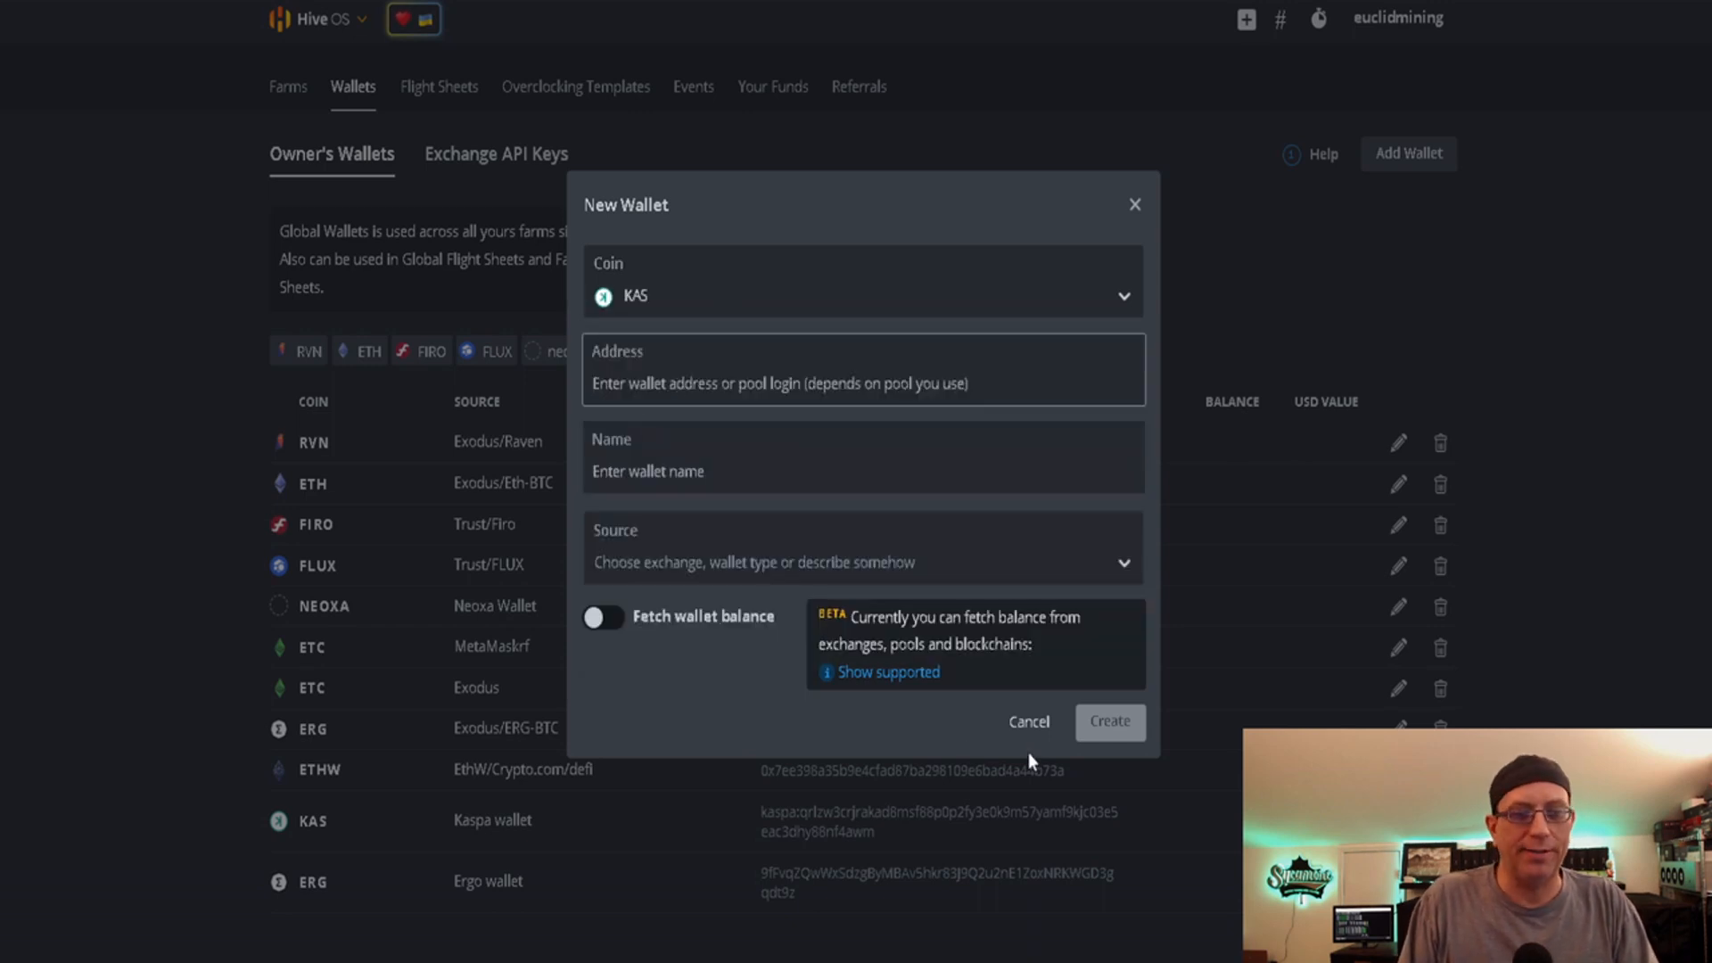
pyautogui.click(1030, 724)
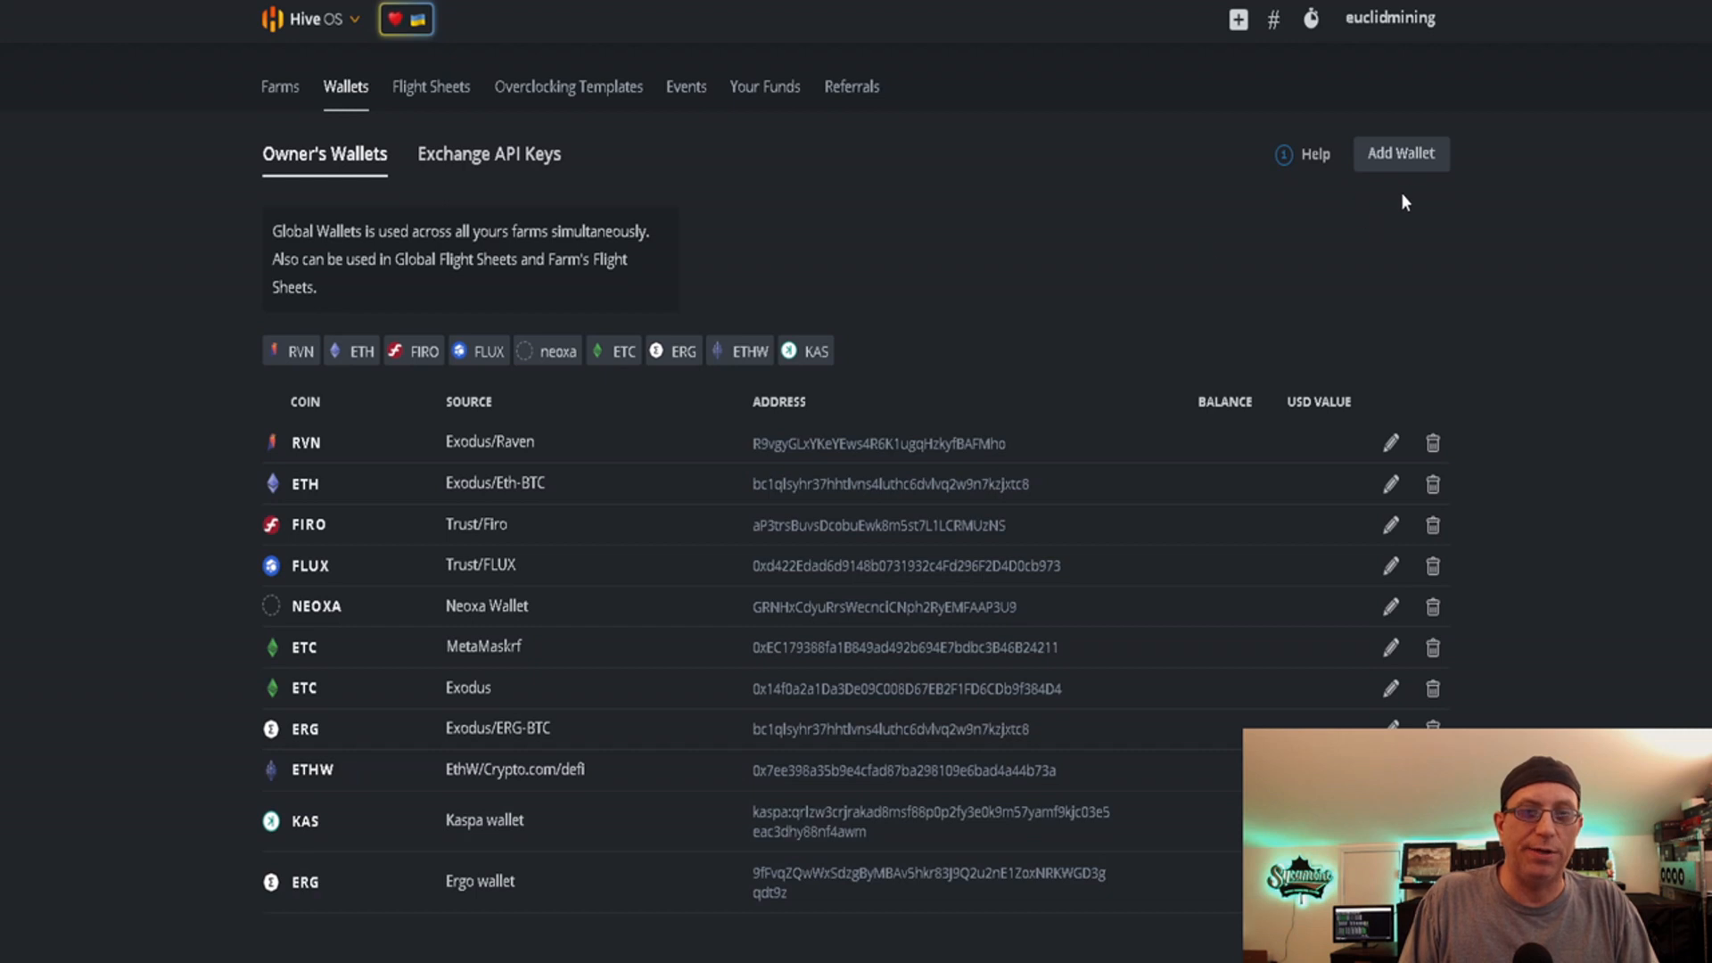
pyautogui.click(1413, 156)
pyautogui.click(706, 292)
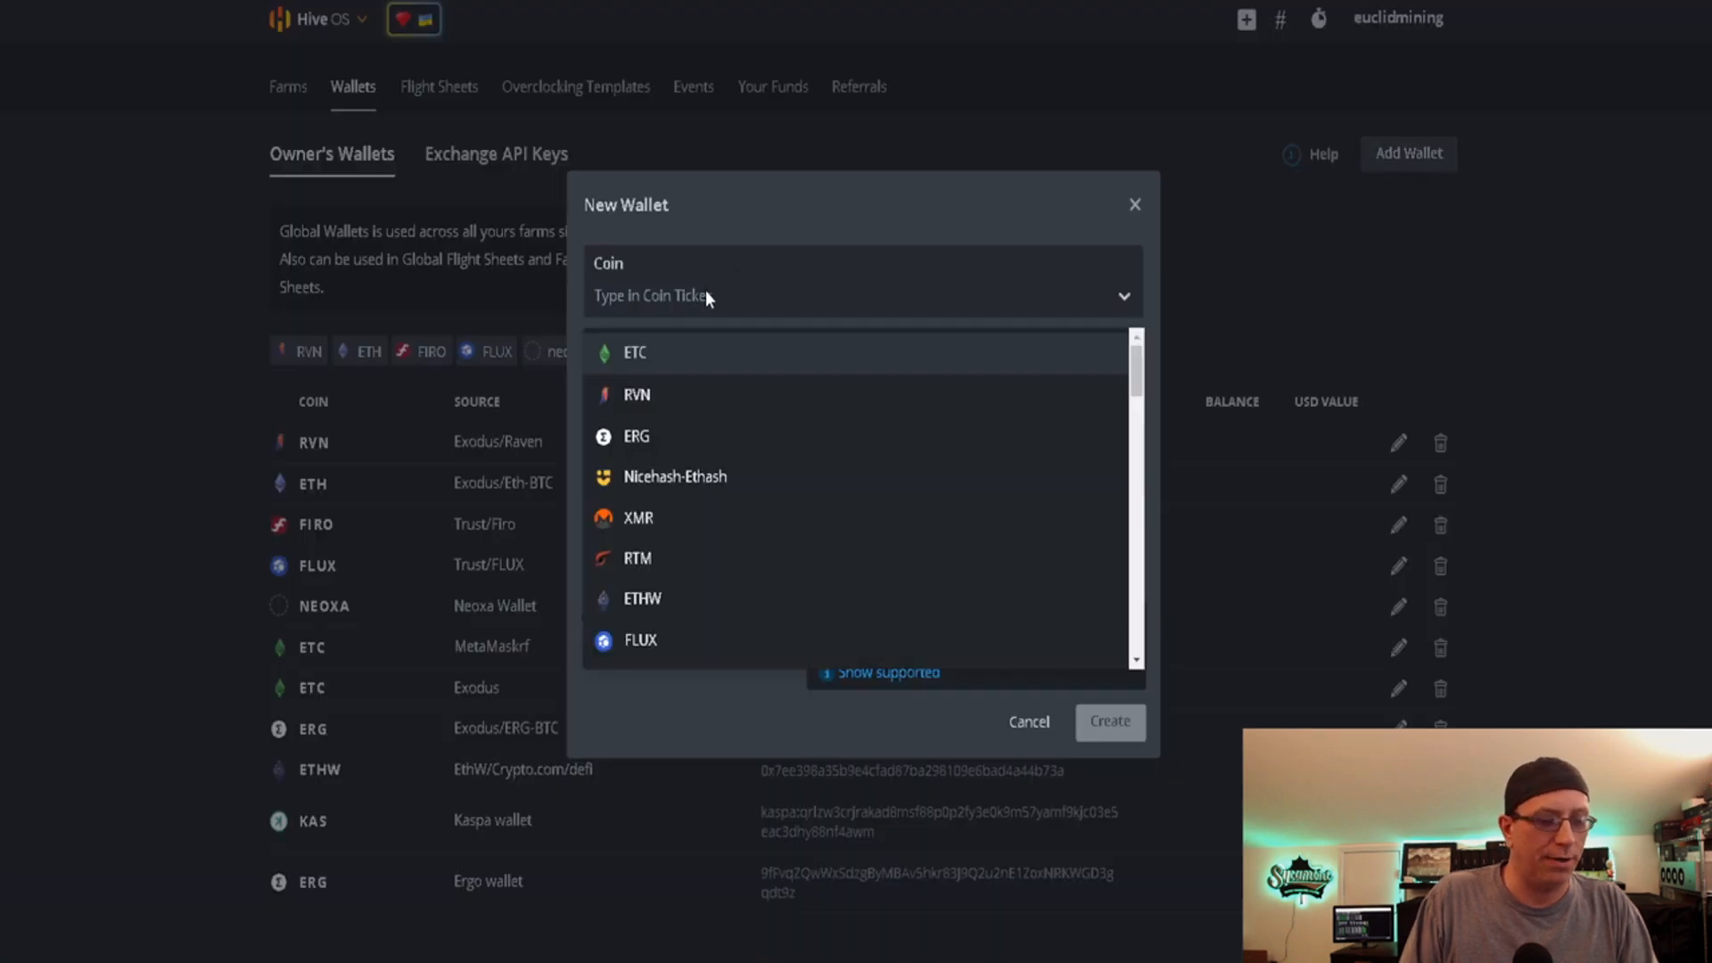
pyautogui.write('er')
pyautogui.click(678, 350)
pyautogui.click(662, 393)
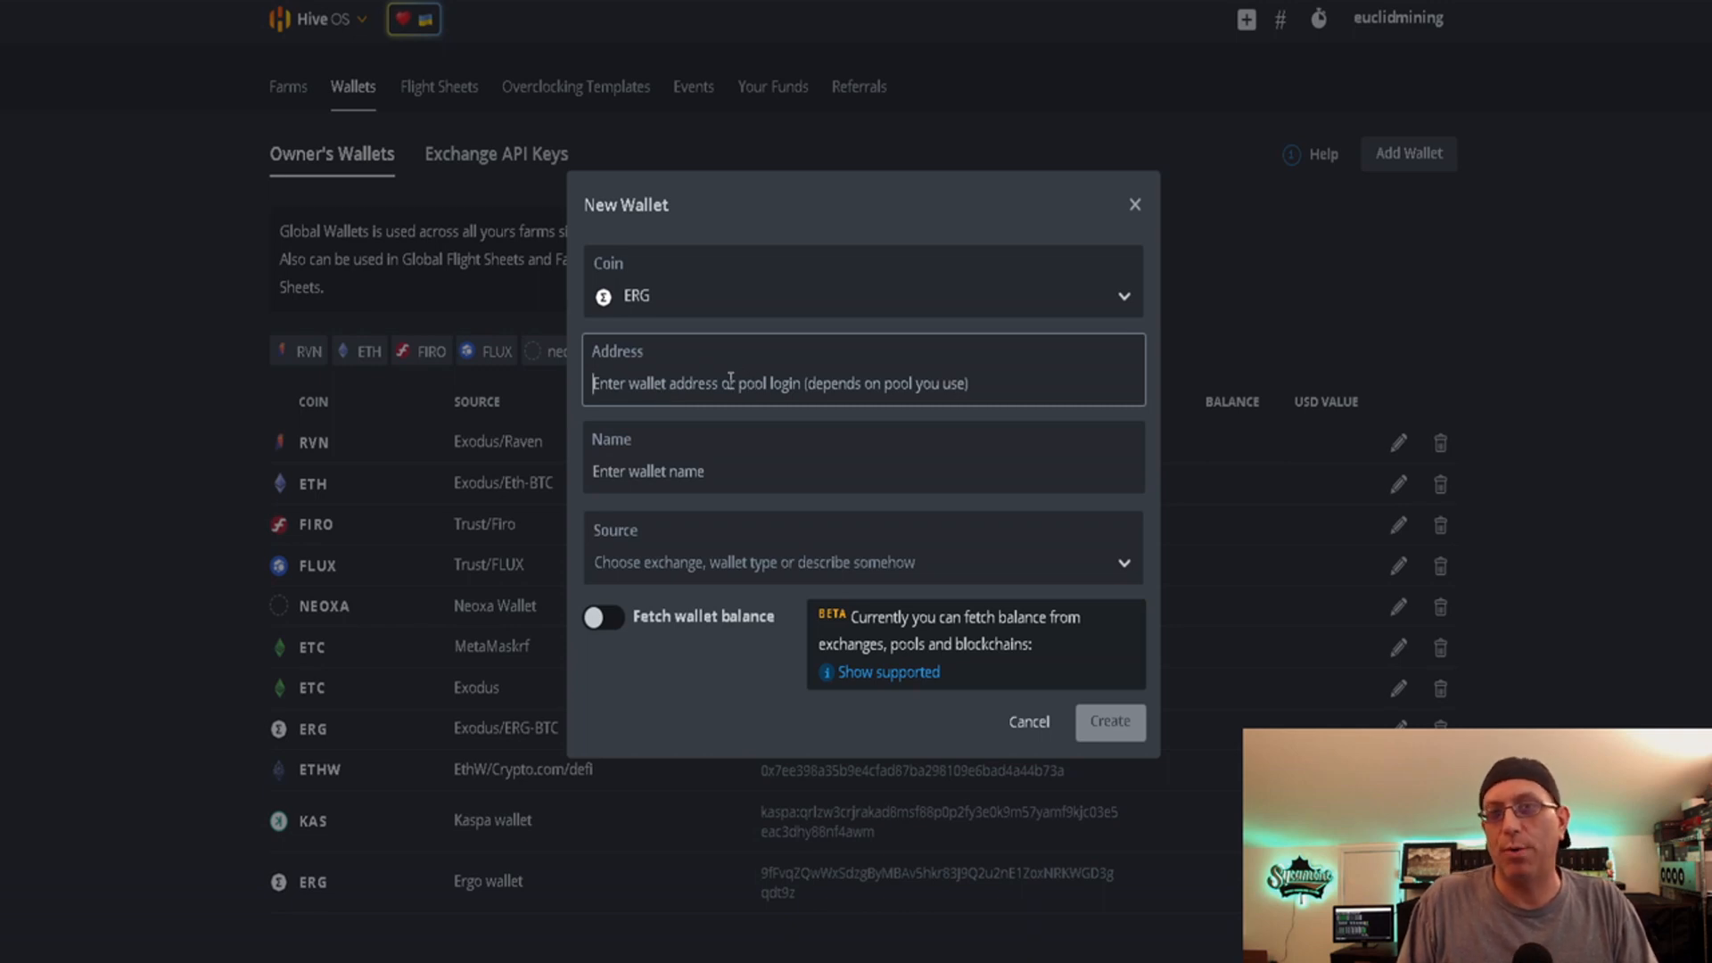
pyautogui.click(661, 465)
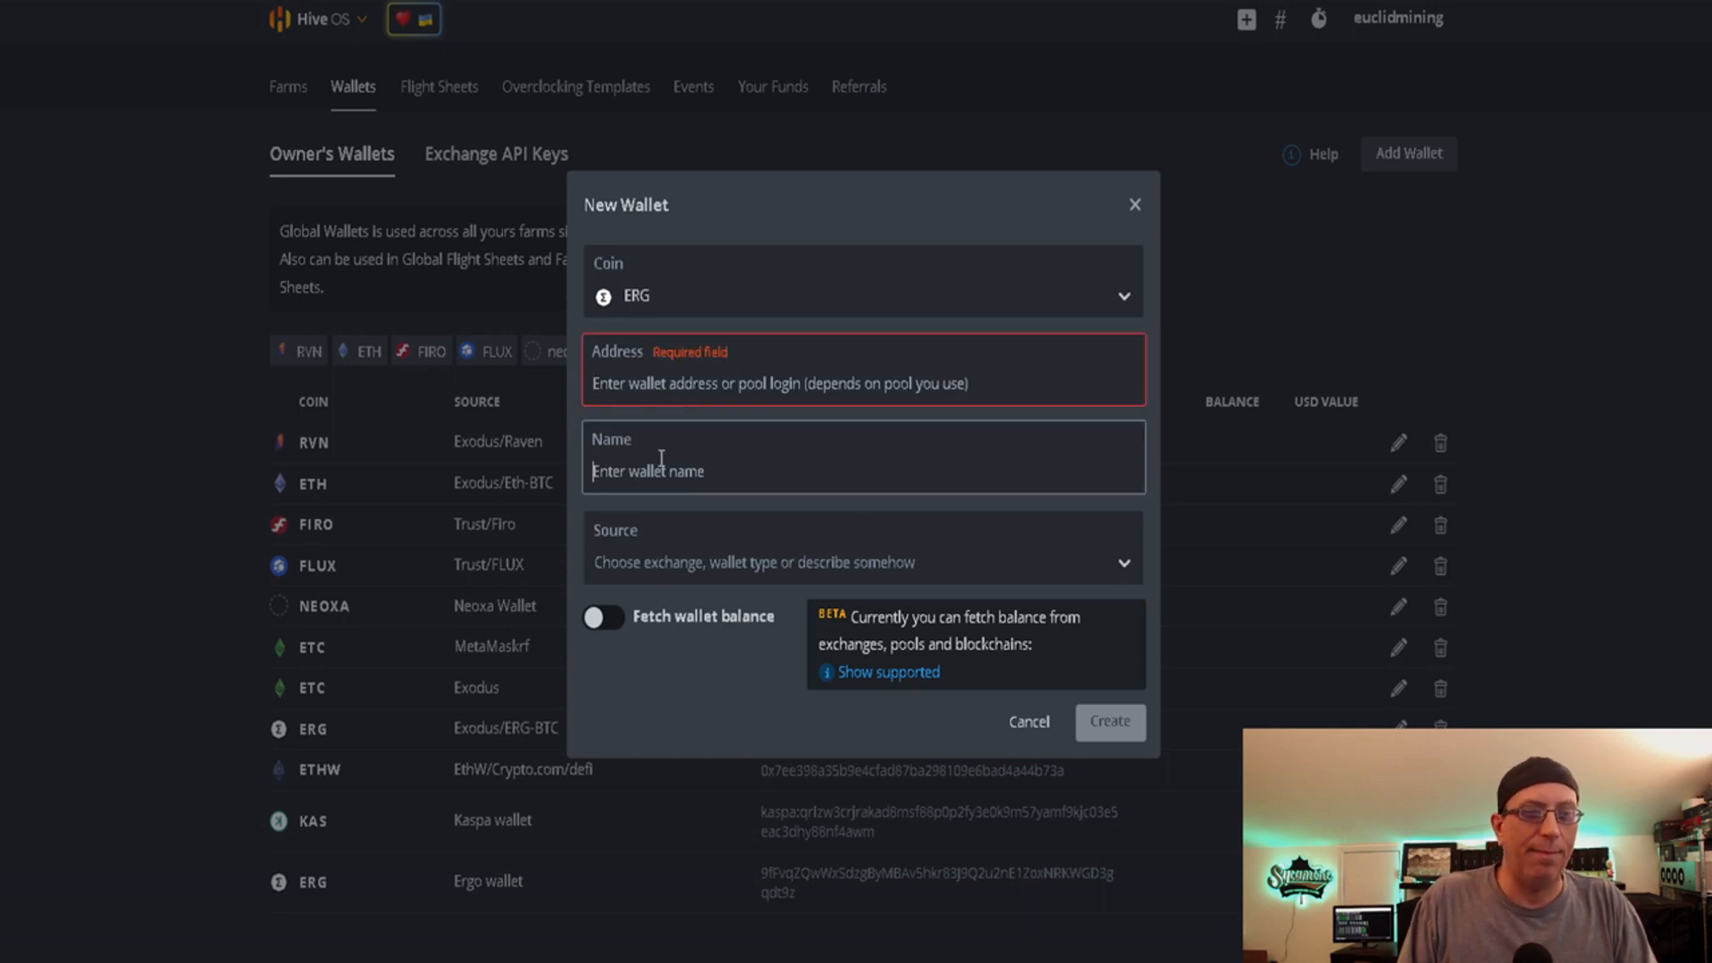
pyautogui.click(1027, 720)
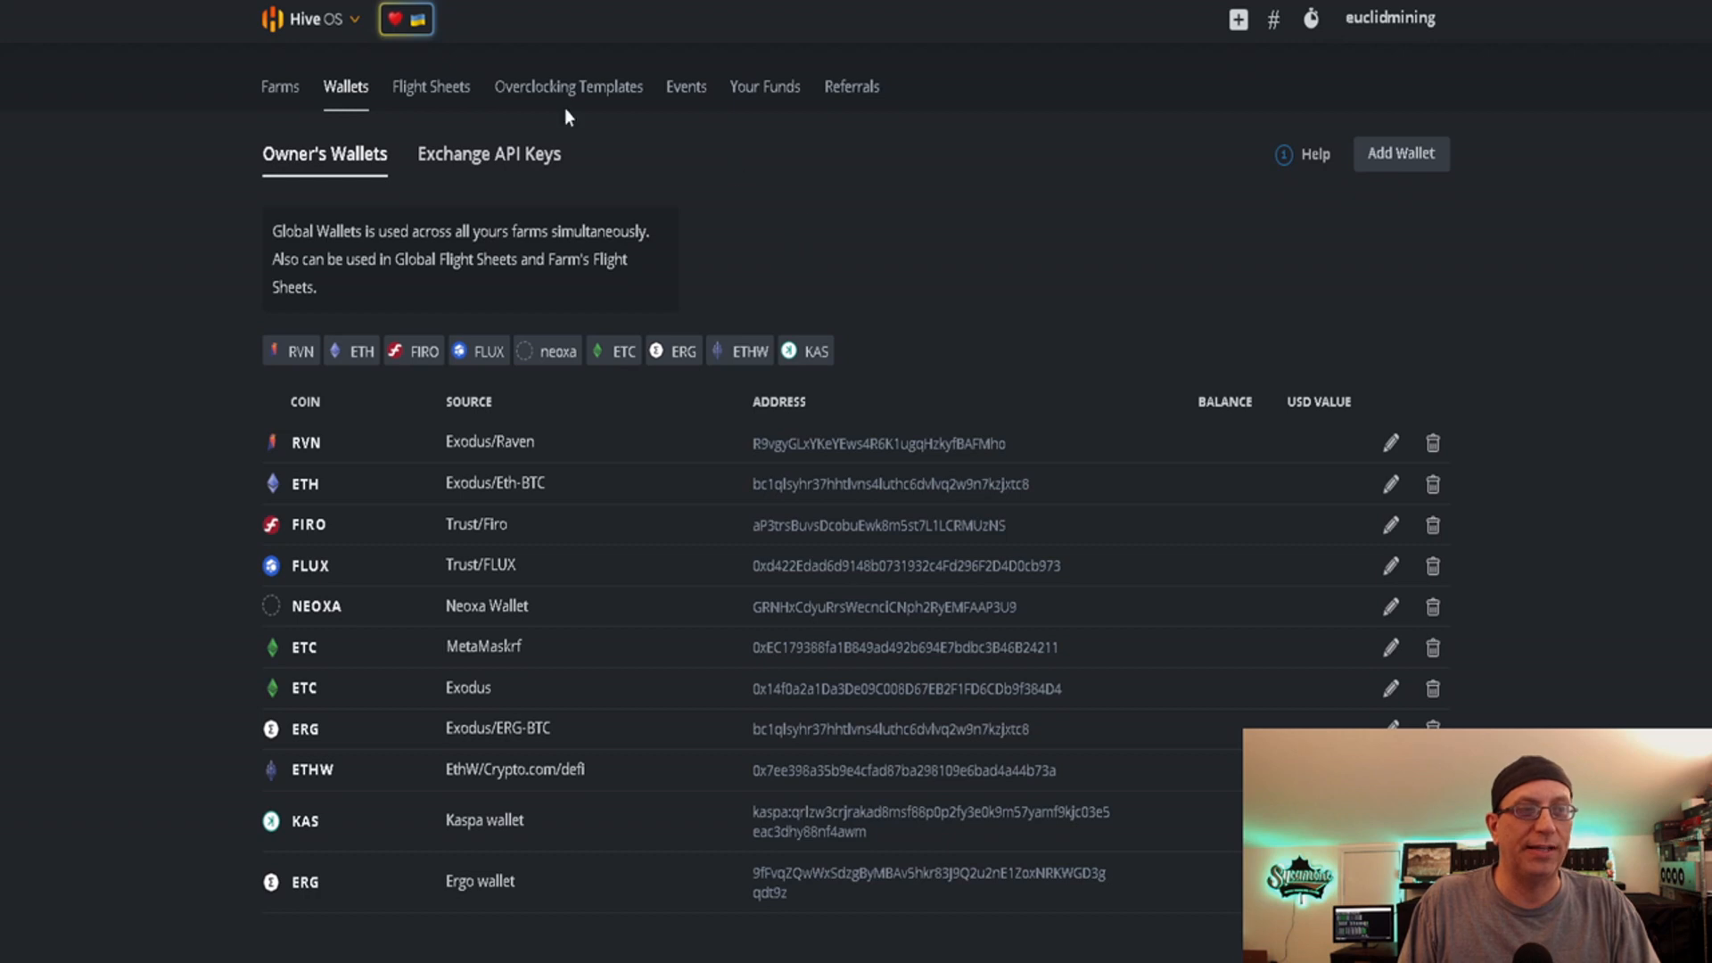
# Start a new global flight sheet with ERG as the coin and Ergo wallet as the wallet.
pyautogui.click(424, 90)
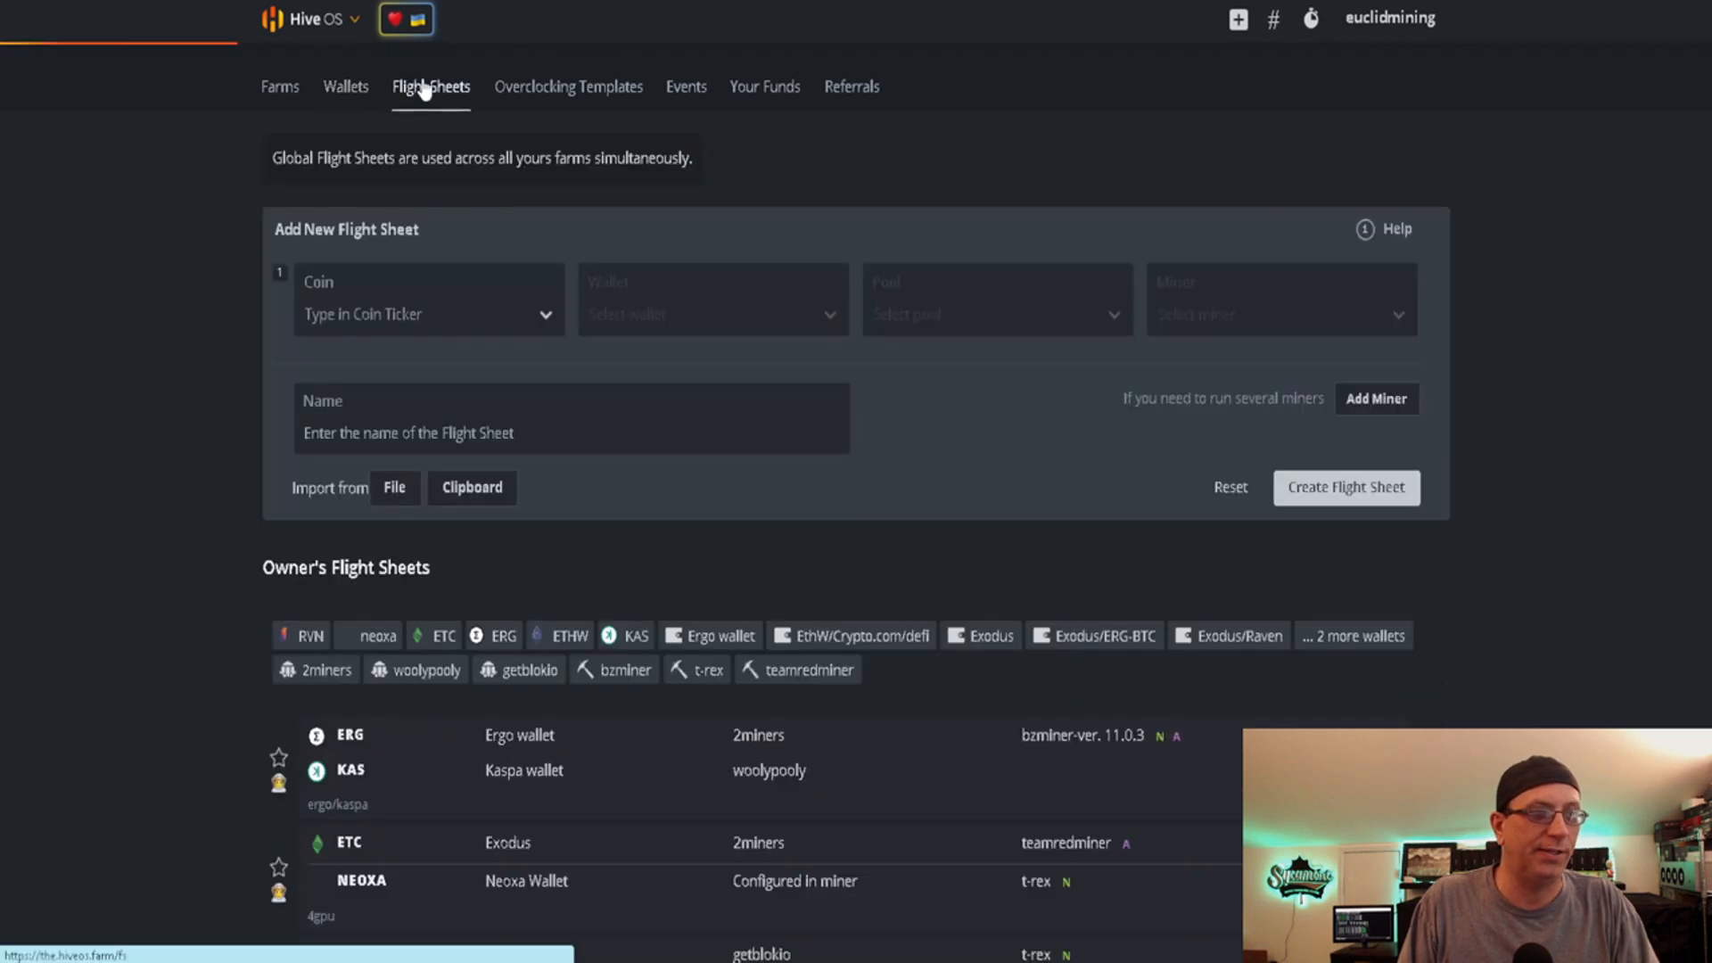
pyautogui.click(400, 303)
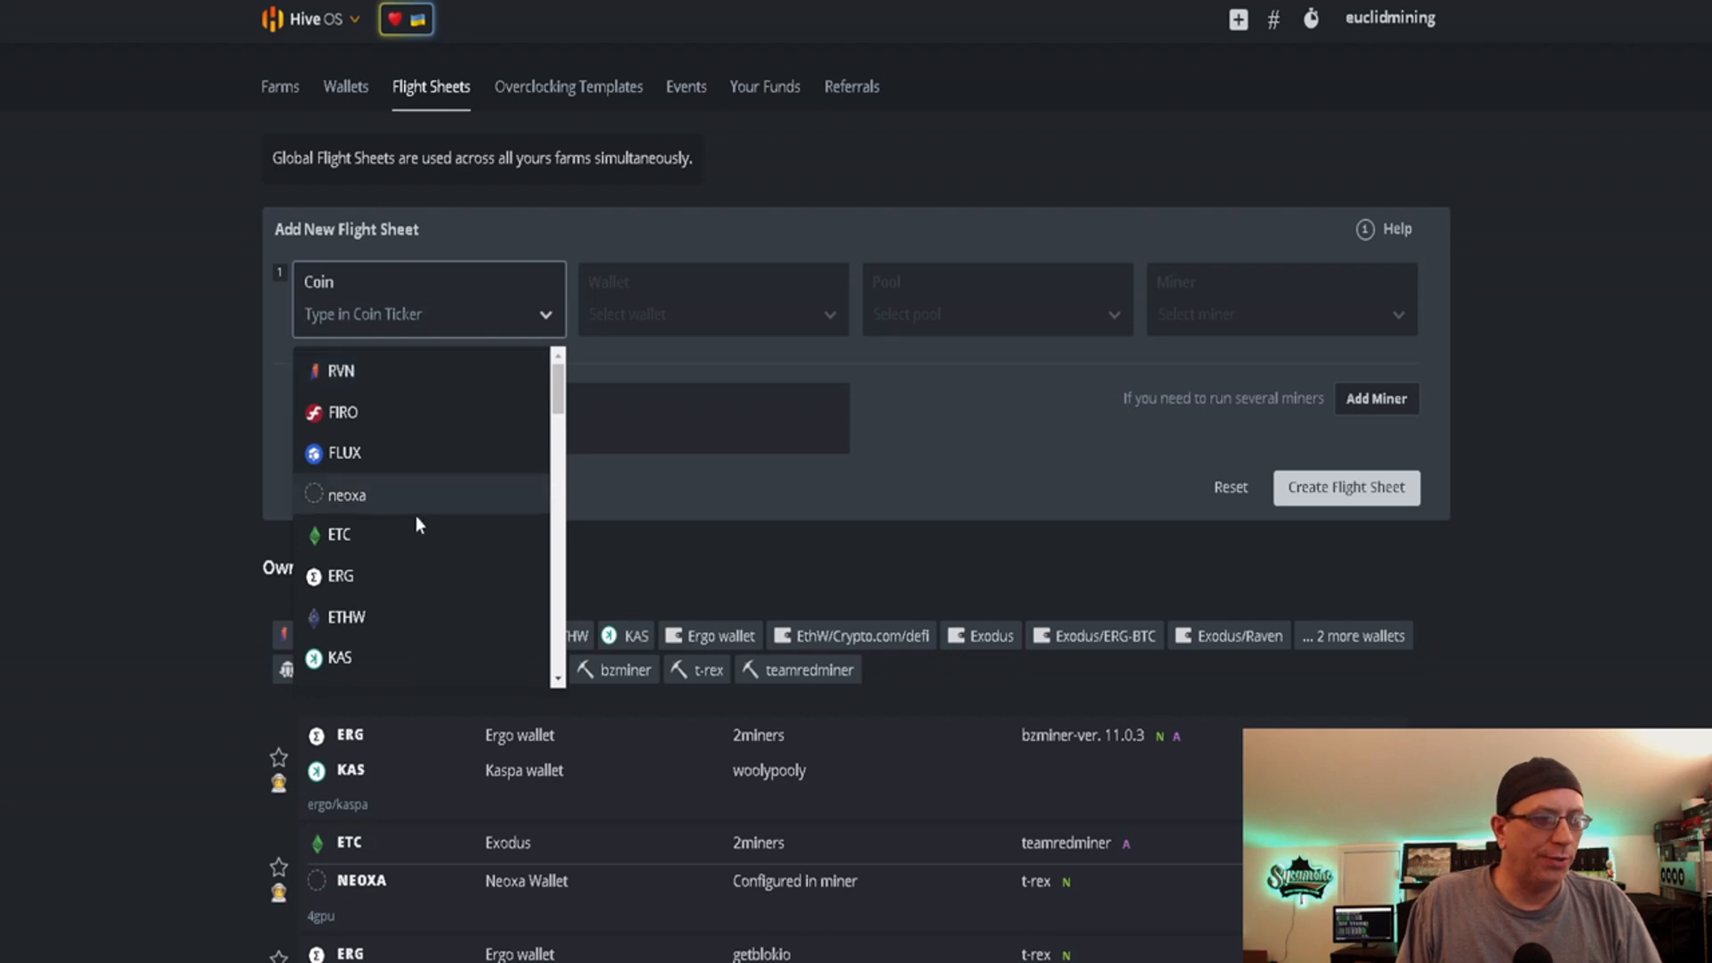
pyautogui.click(388, 581)
pyautogui.click(637, 310)
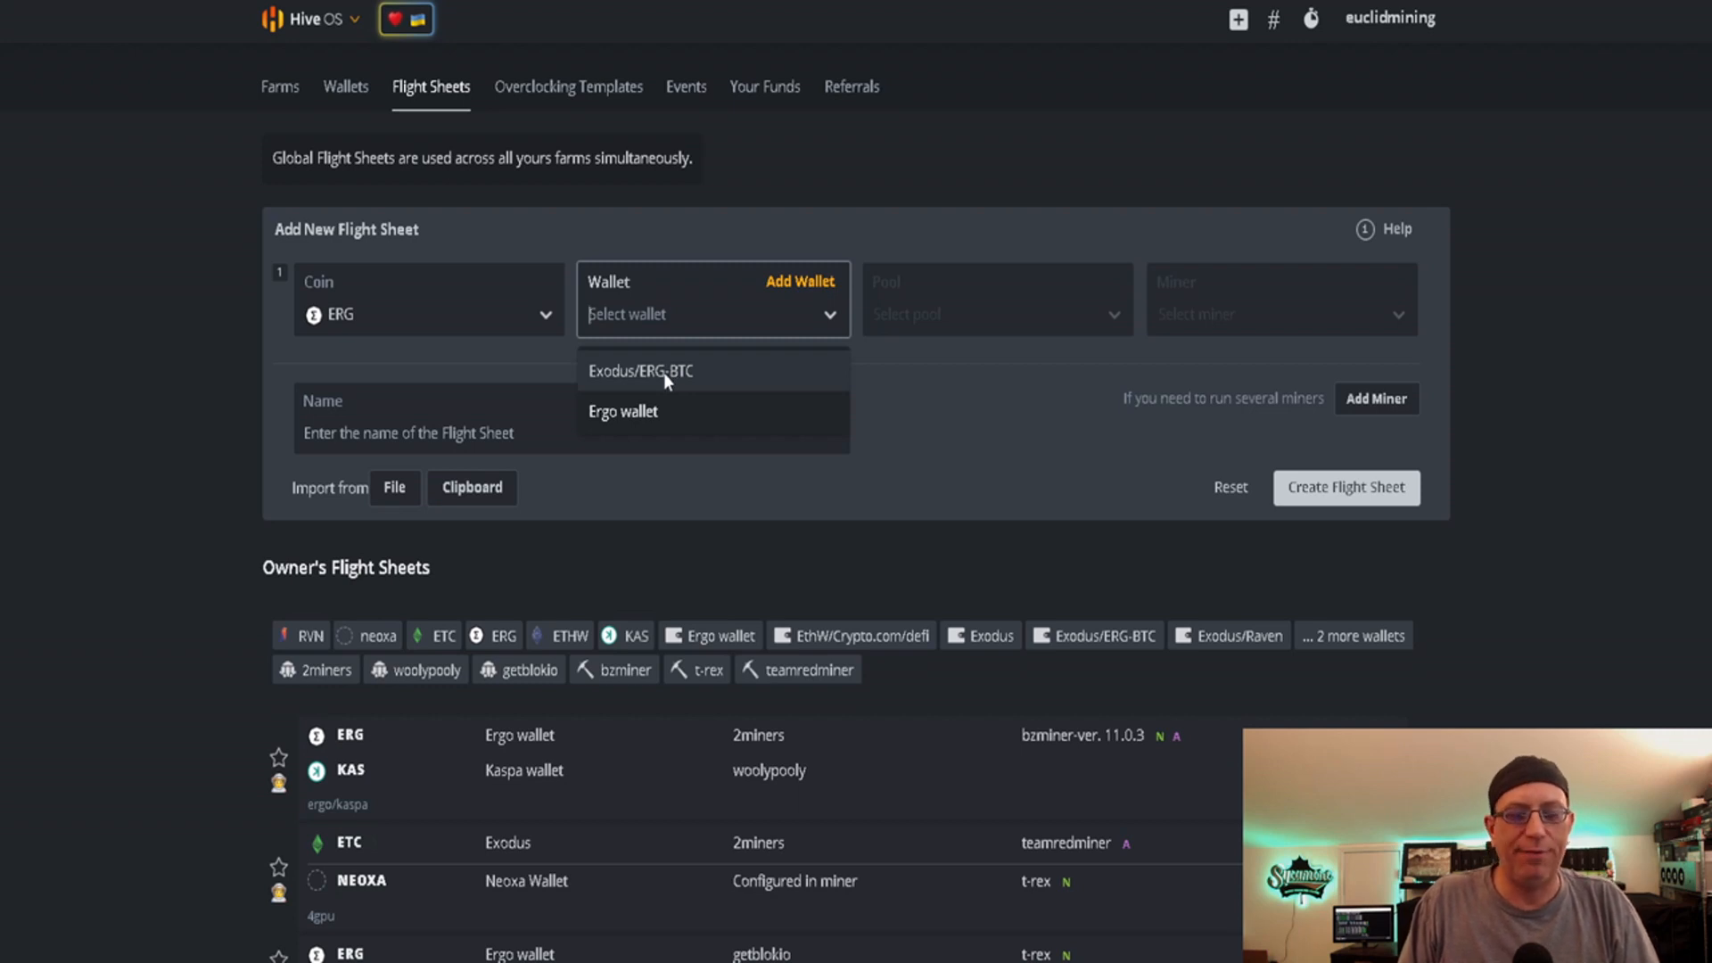
pyautogui.click(640, 413)
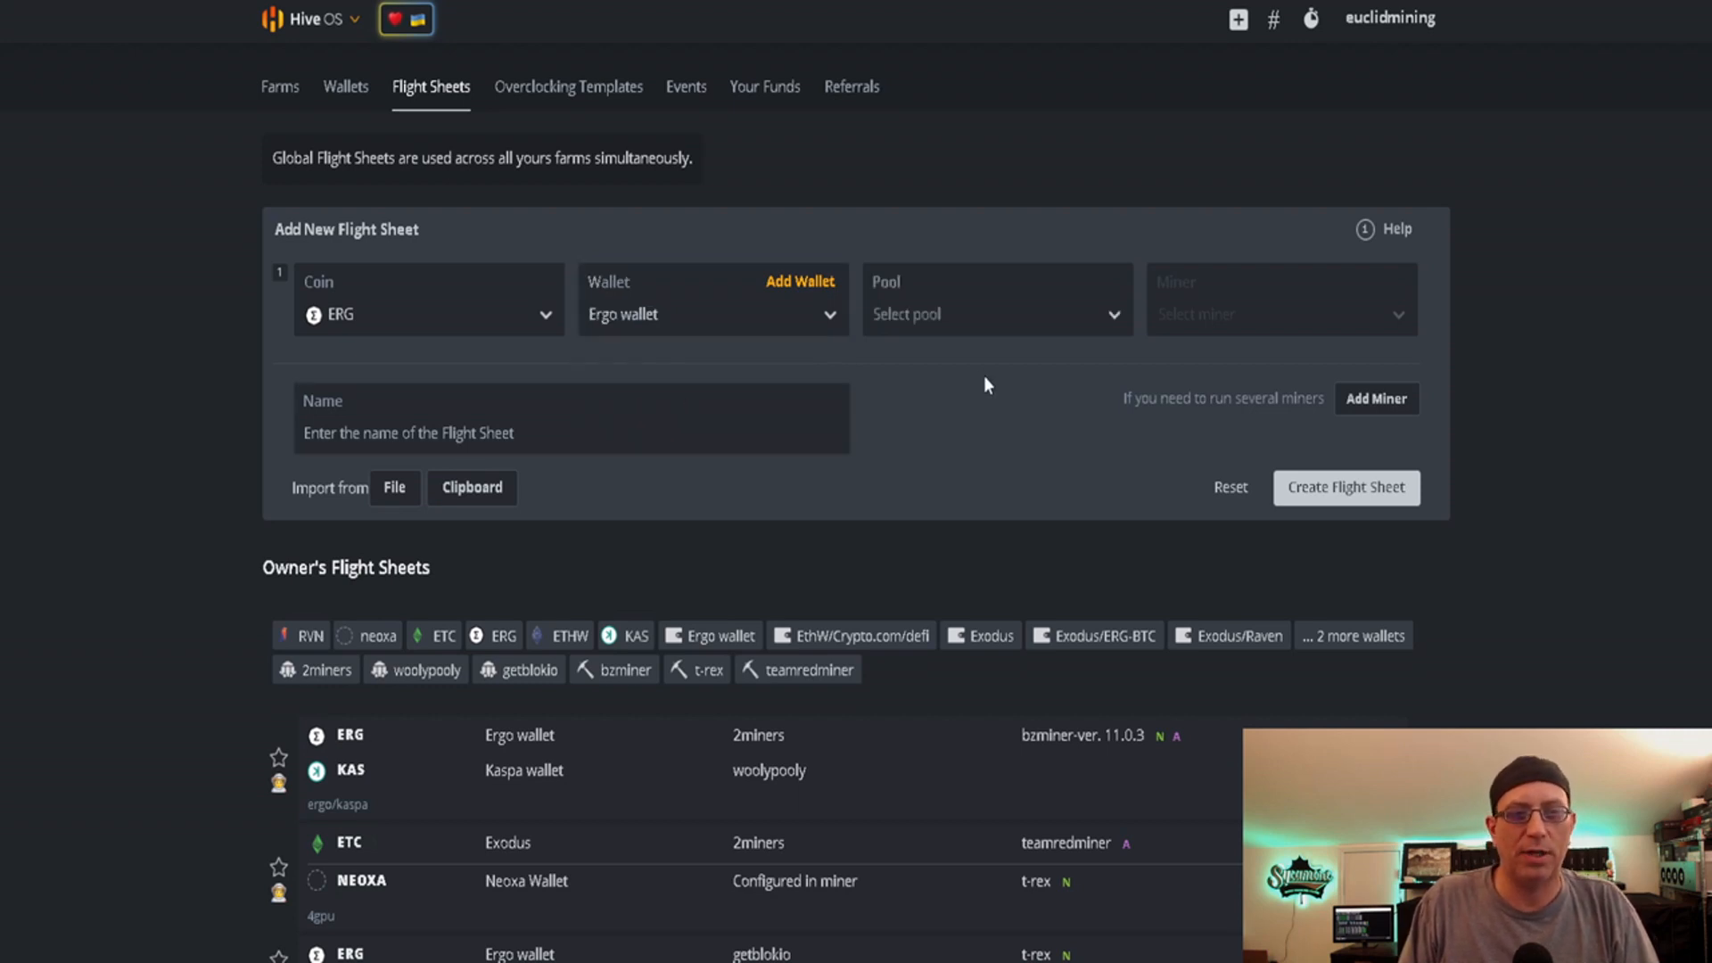
# Set the ERG pool to 2miners, using SSL URLs and the US server.
pyautogui.click(925, 317)
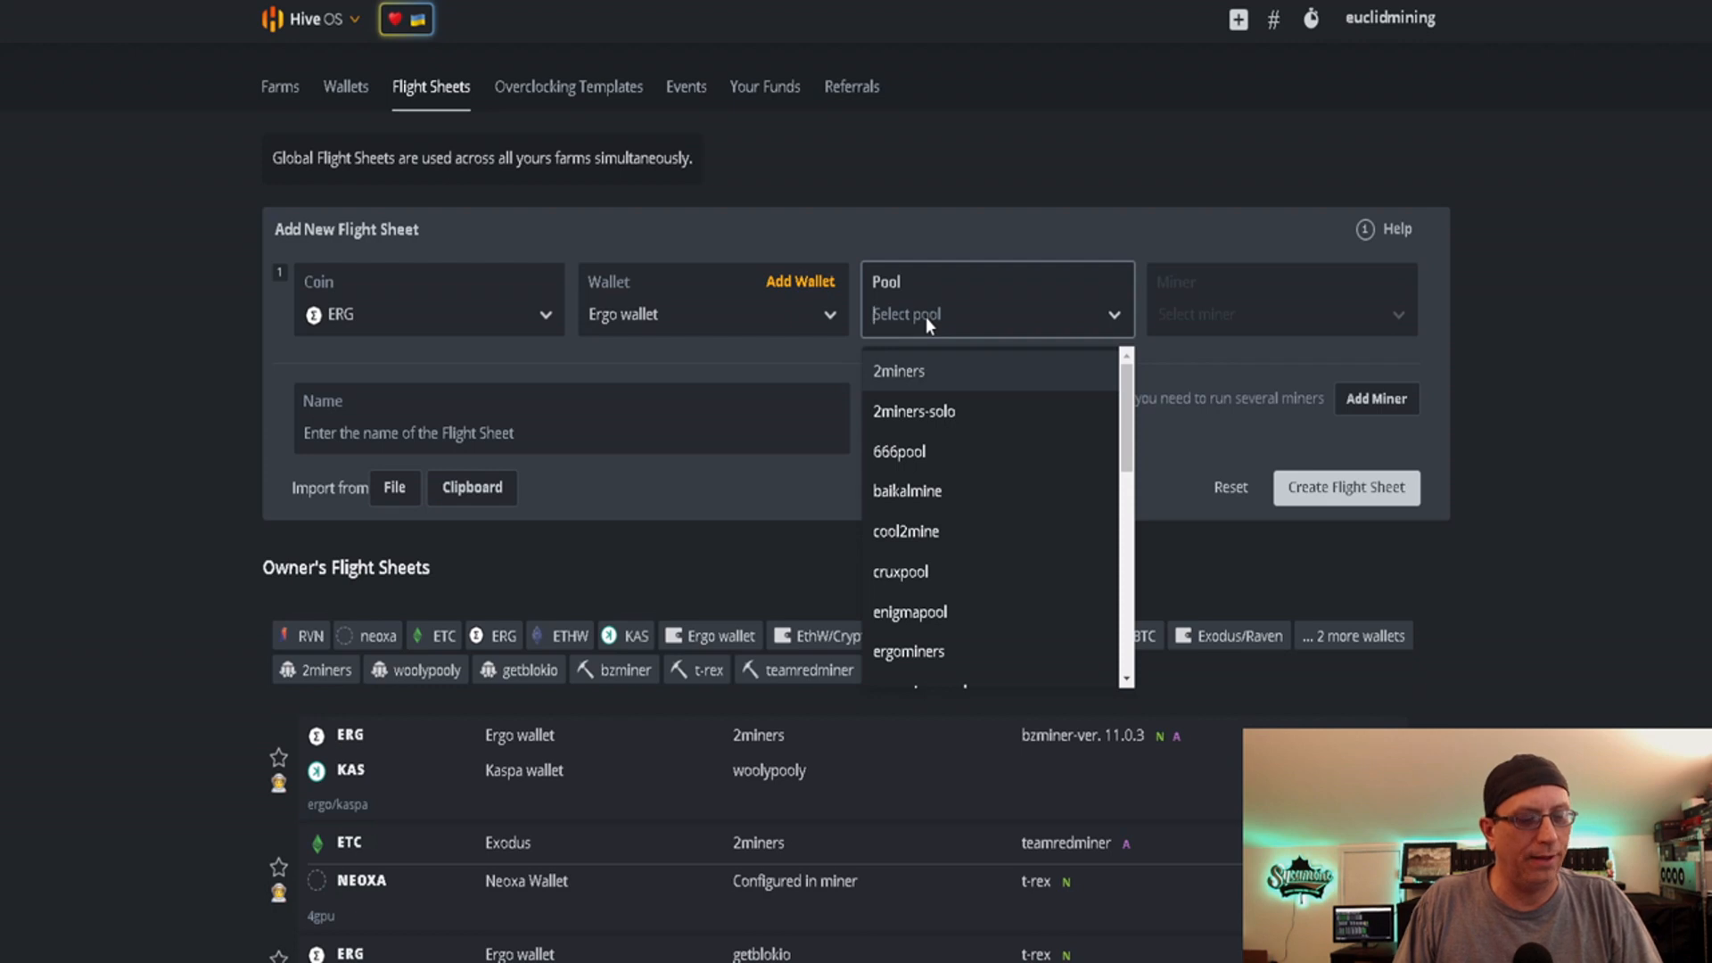
pyautogui.click(910, 365)
pyautogui.click(602, 363)
pyautogui.click(598, 471)
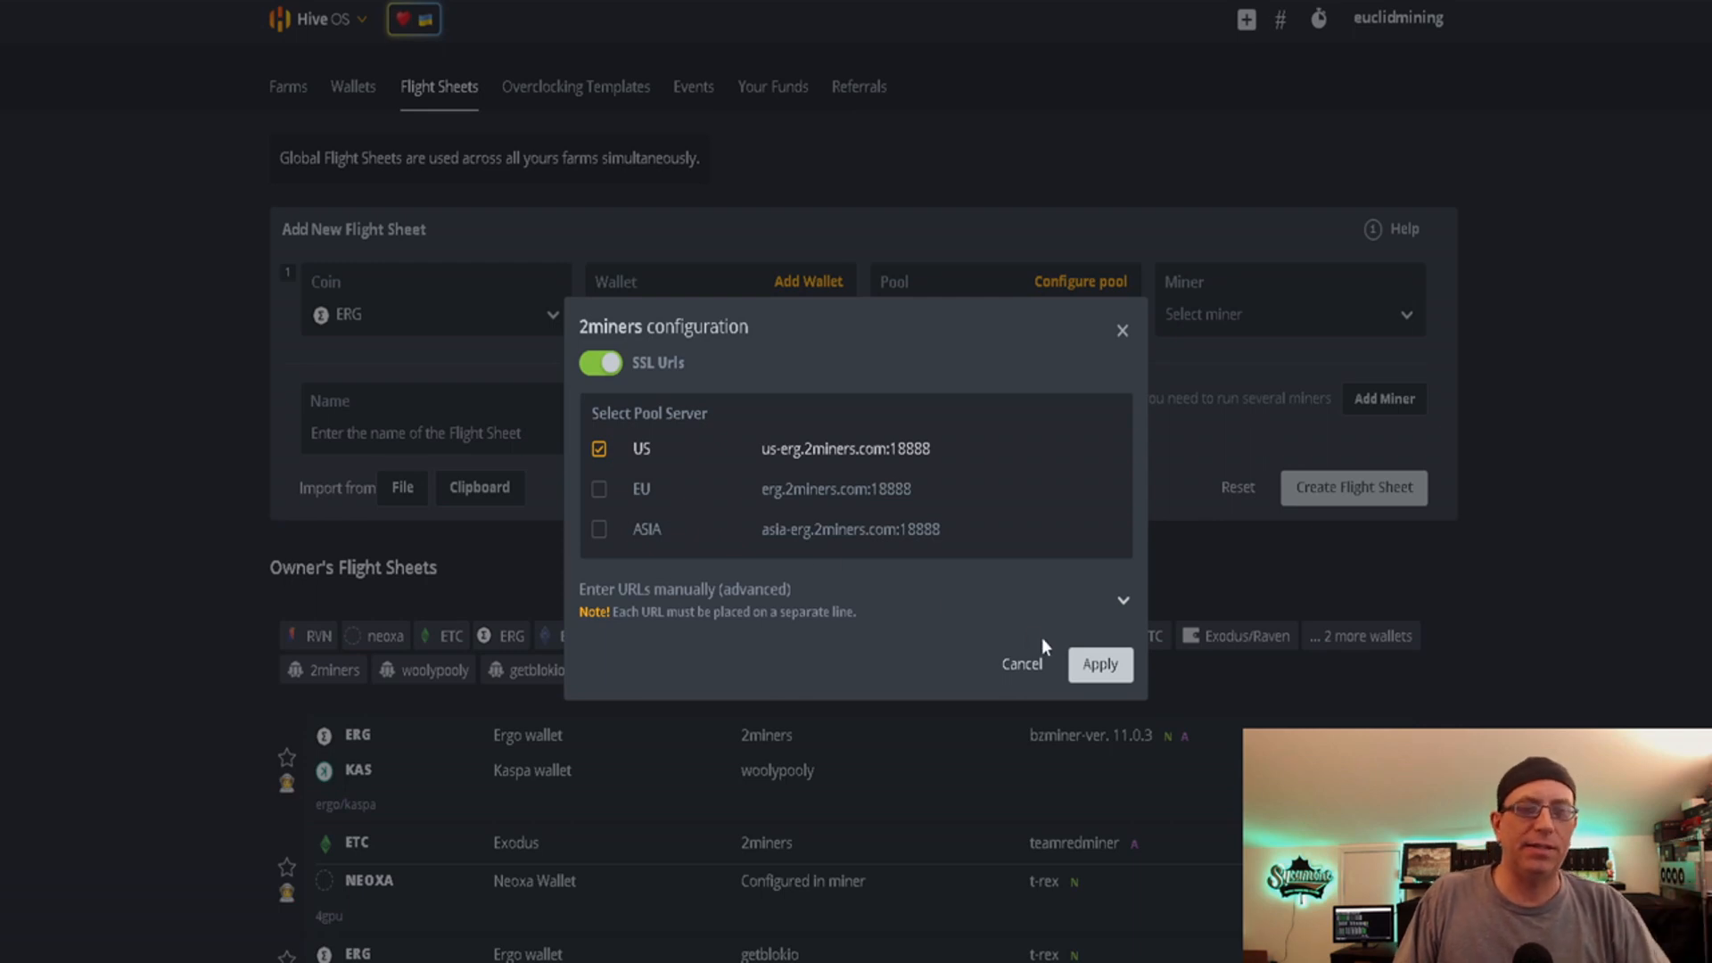
pyautogui.click(1100, 664)
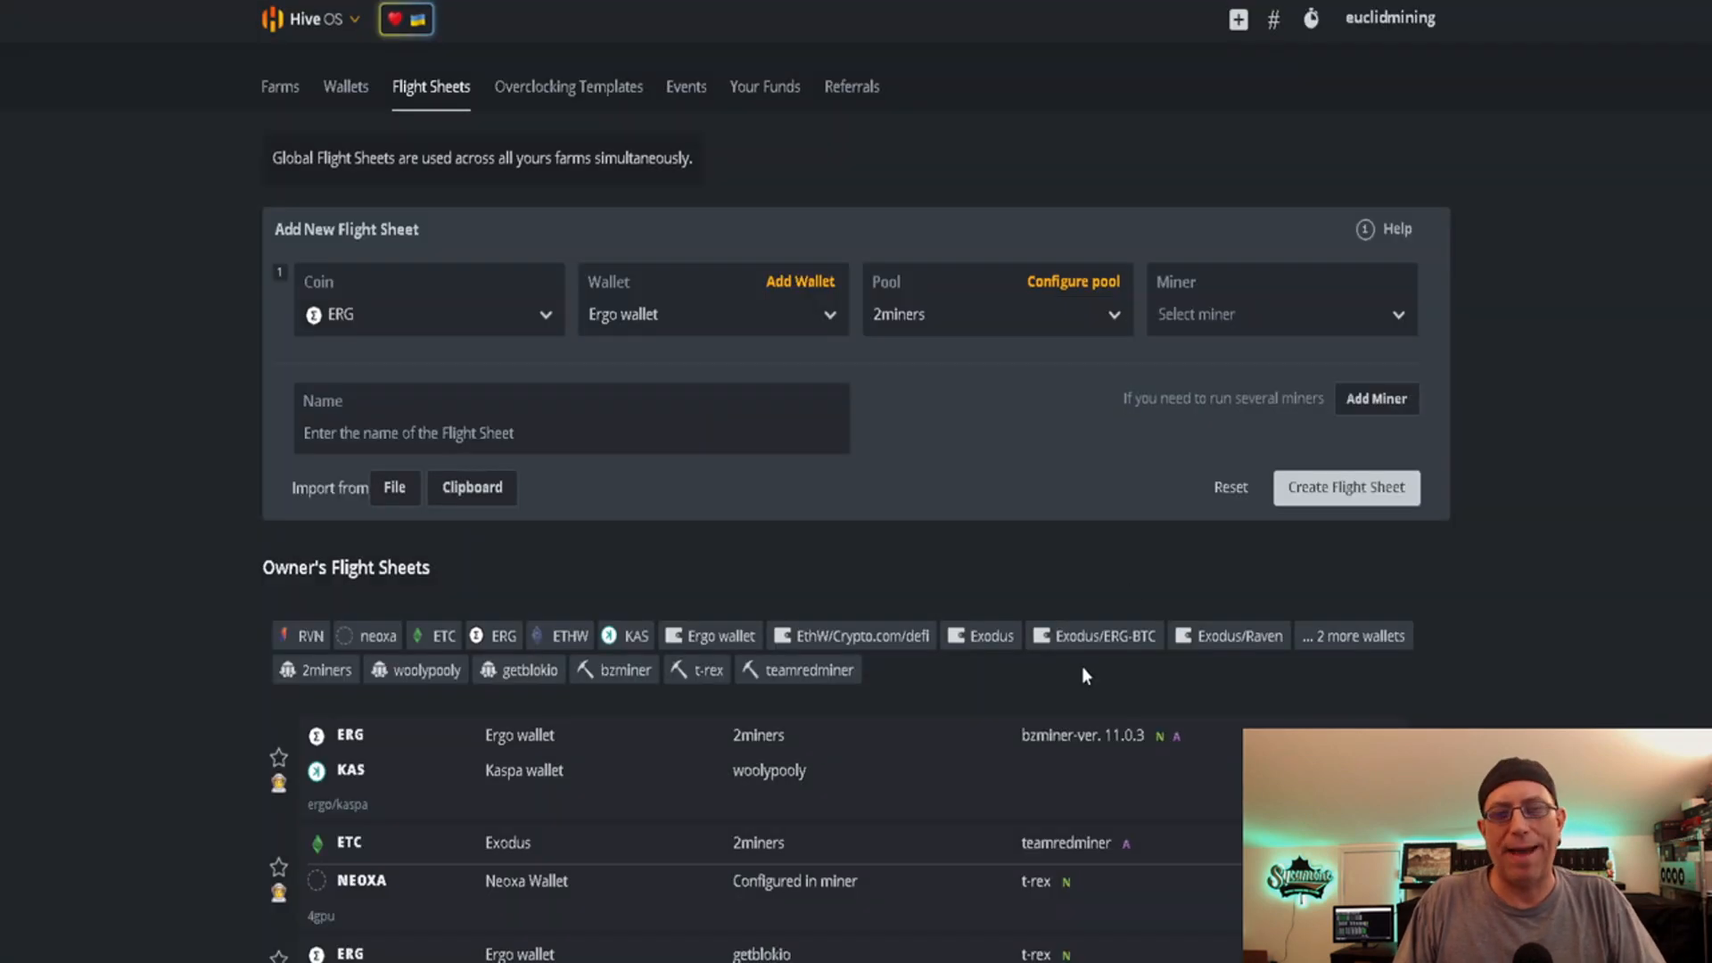
# Choose BzMiner as the miner and set KAS as the dual coin with Kaspa wallet as the dual wallet.
pyautogui.click(1156, 325)
pyautogui.click(1169, 373)
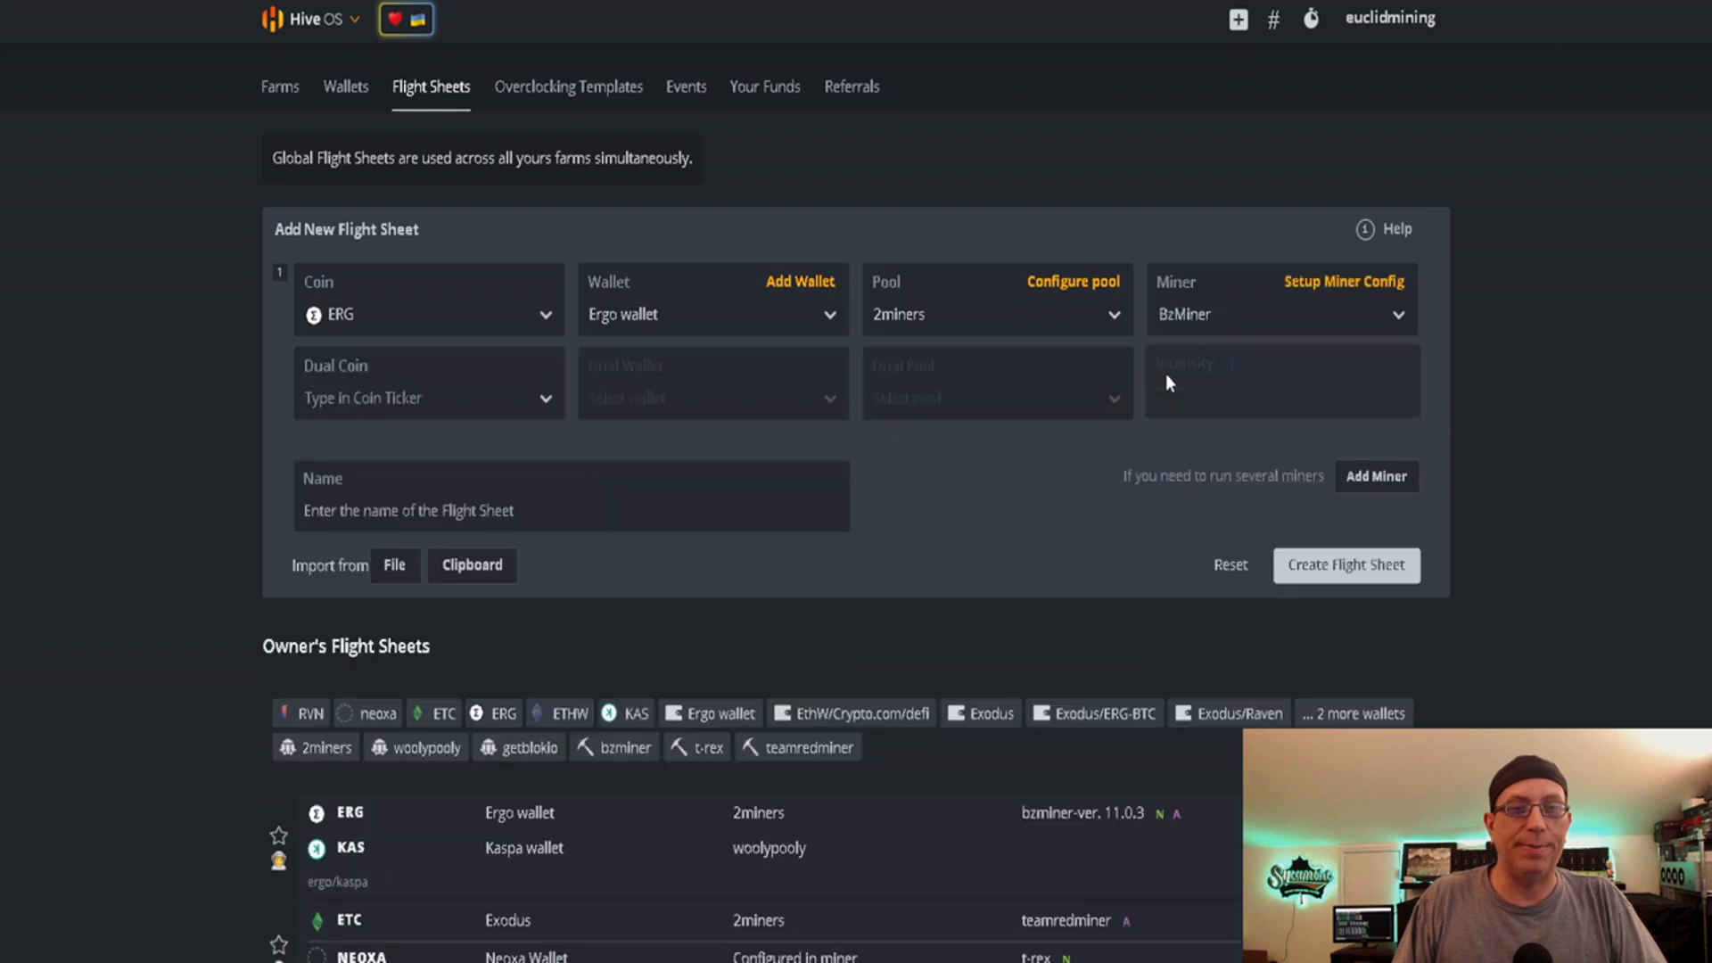
pyautogui.click(462, 385)
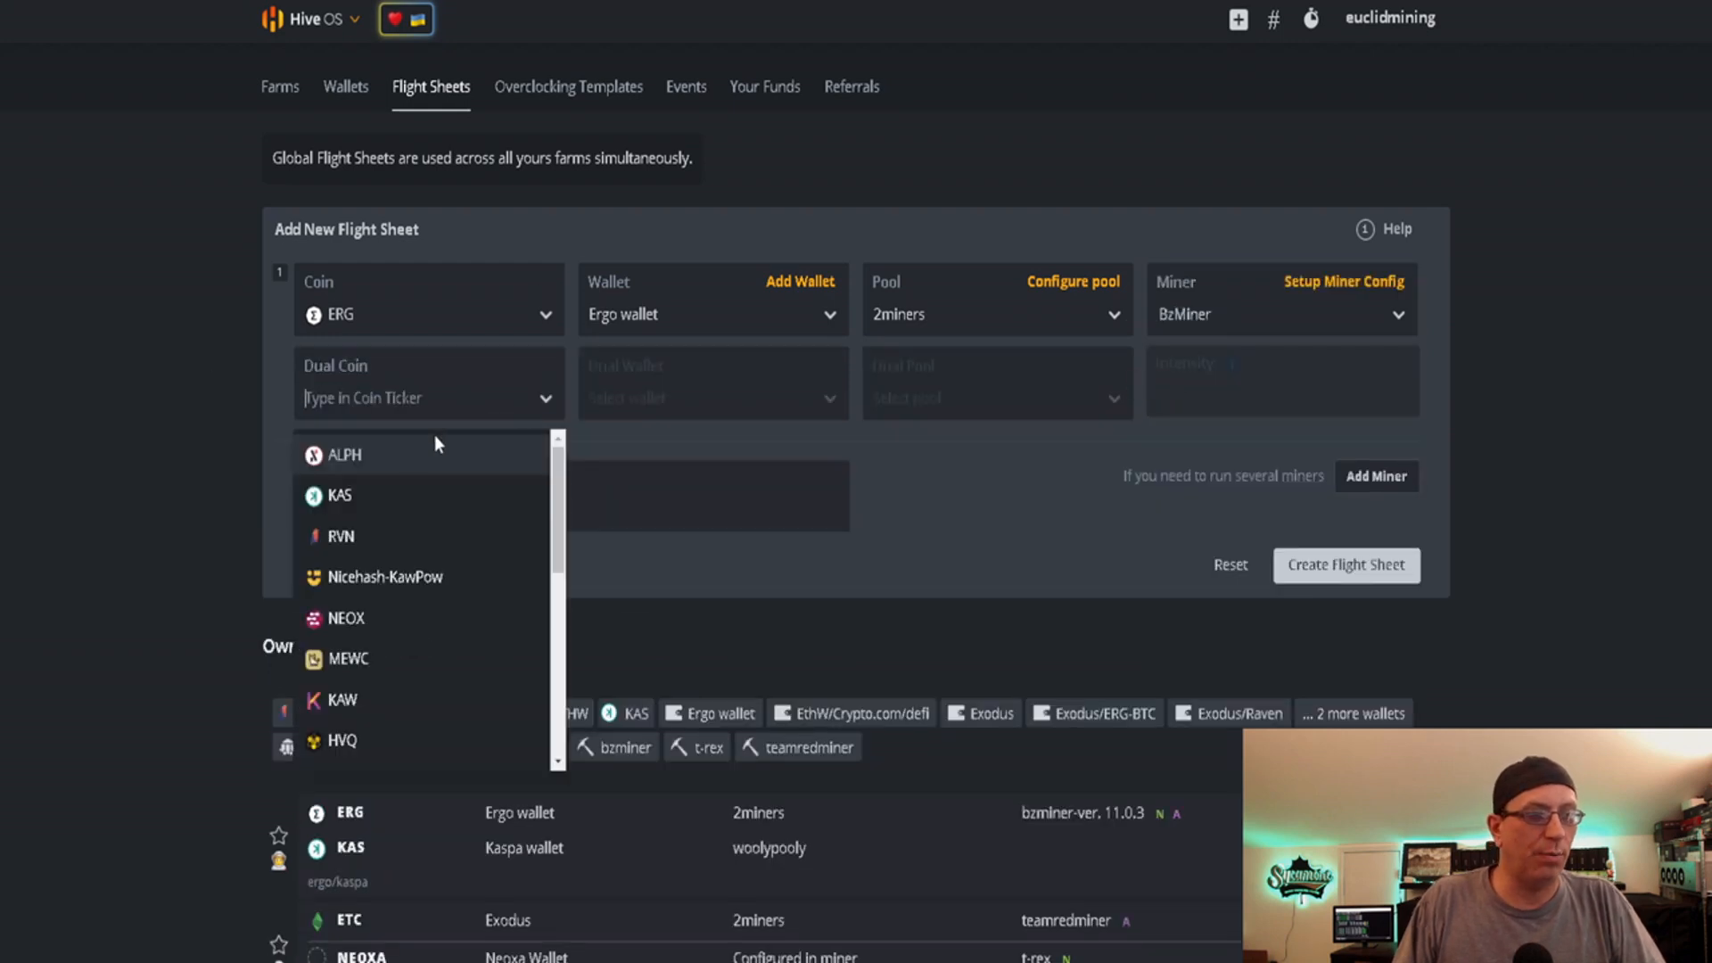
pyautogui.click(401, 492)
pyautogui.click(626, 417)
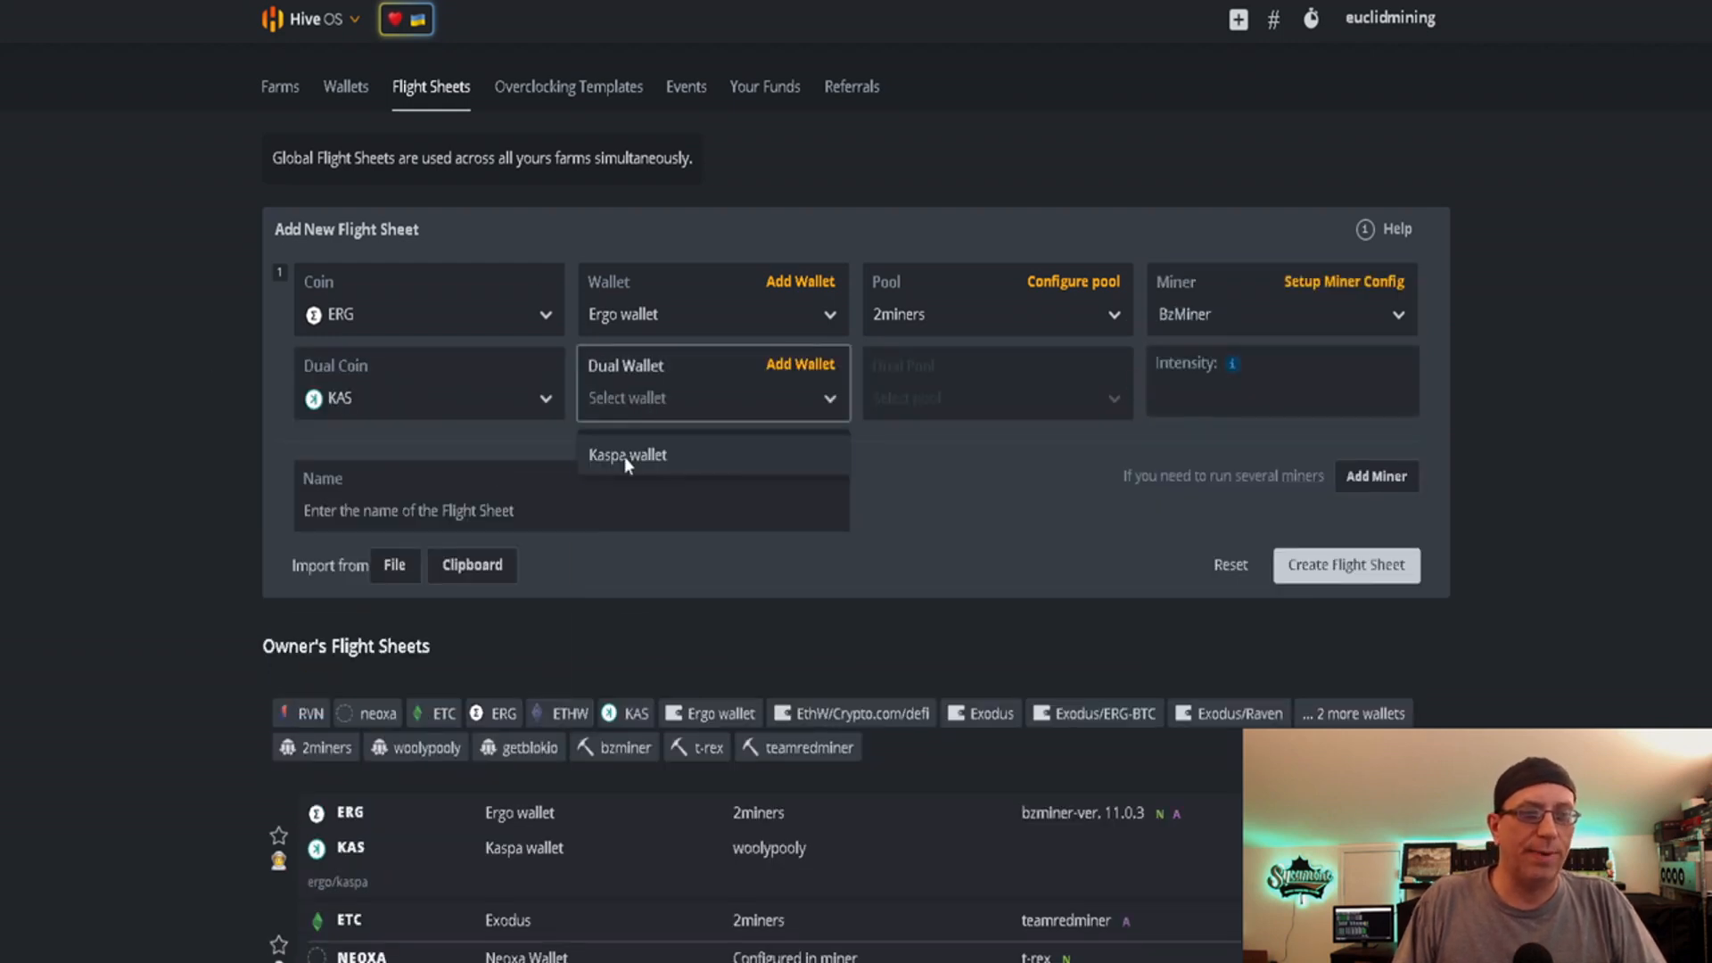
pyautogui.click(626, 456)
# Set the dual pool to woolypooly, using SSL URLs and the USA PPLNS and Canada PPLNS servers.
pyautogui.click(906, 403)
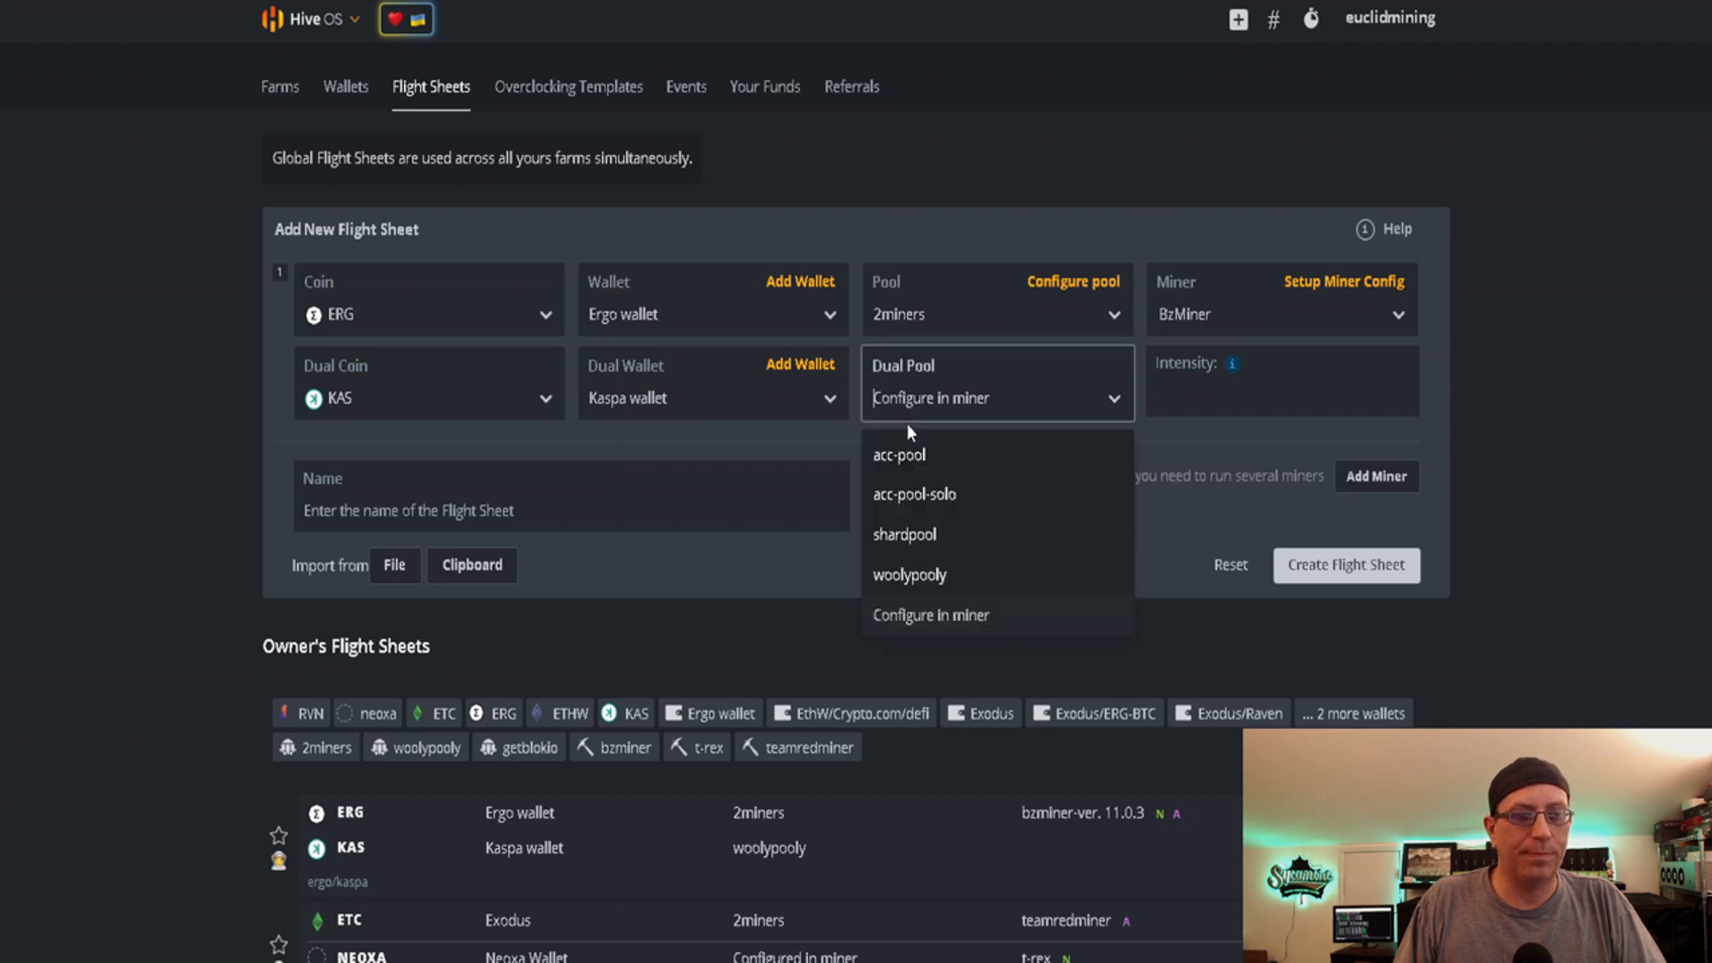
pyautogui.click(908, 575)
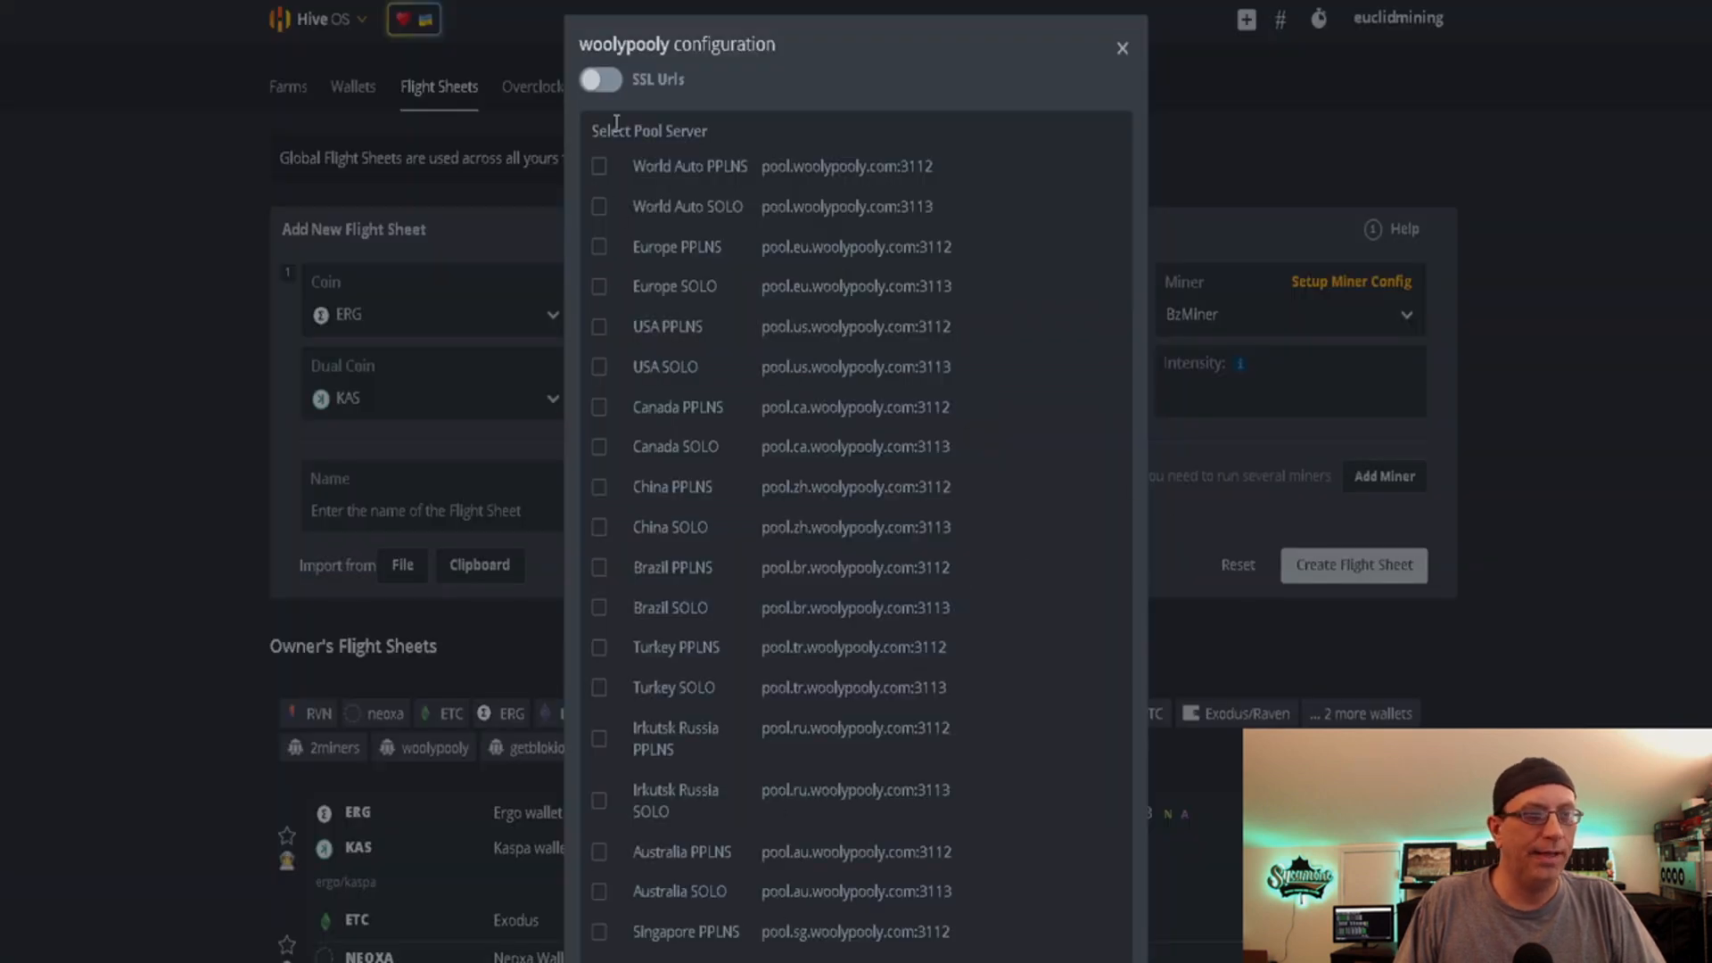
pyautogui.click(613, 90)
pyautogui.click(599, 328)
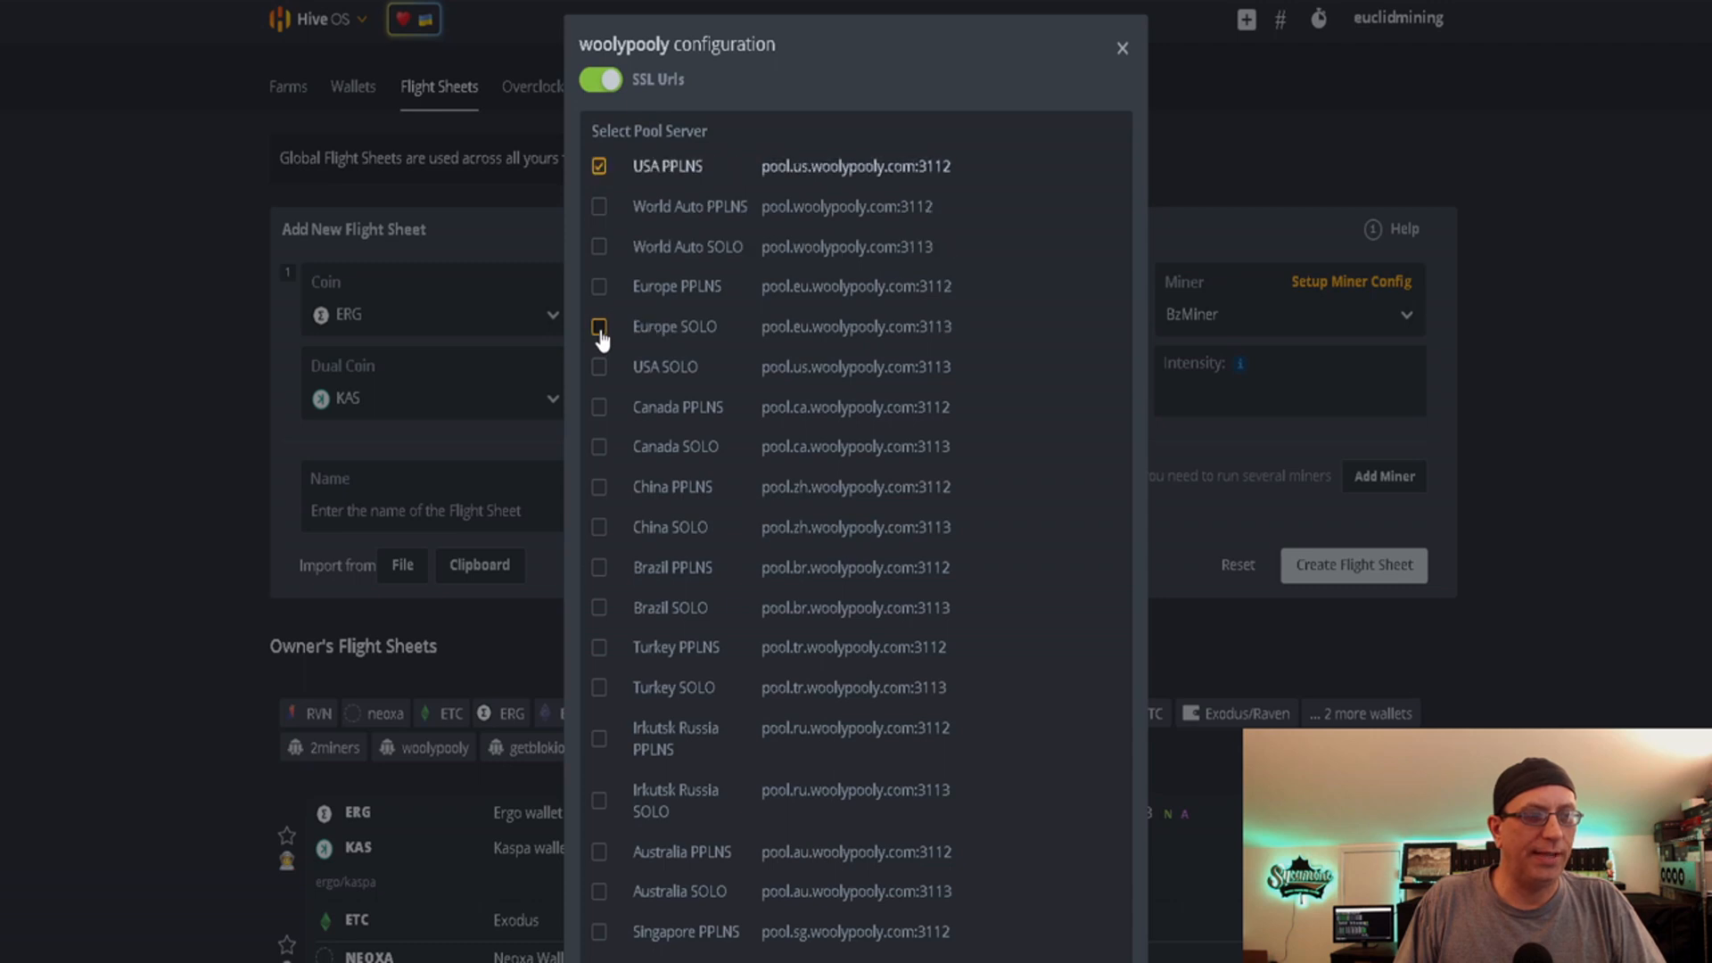
pyautogui.click(598, 408)
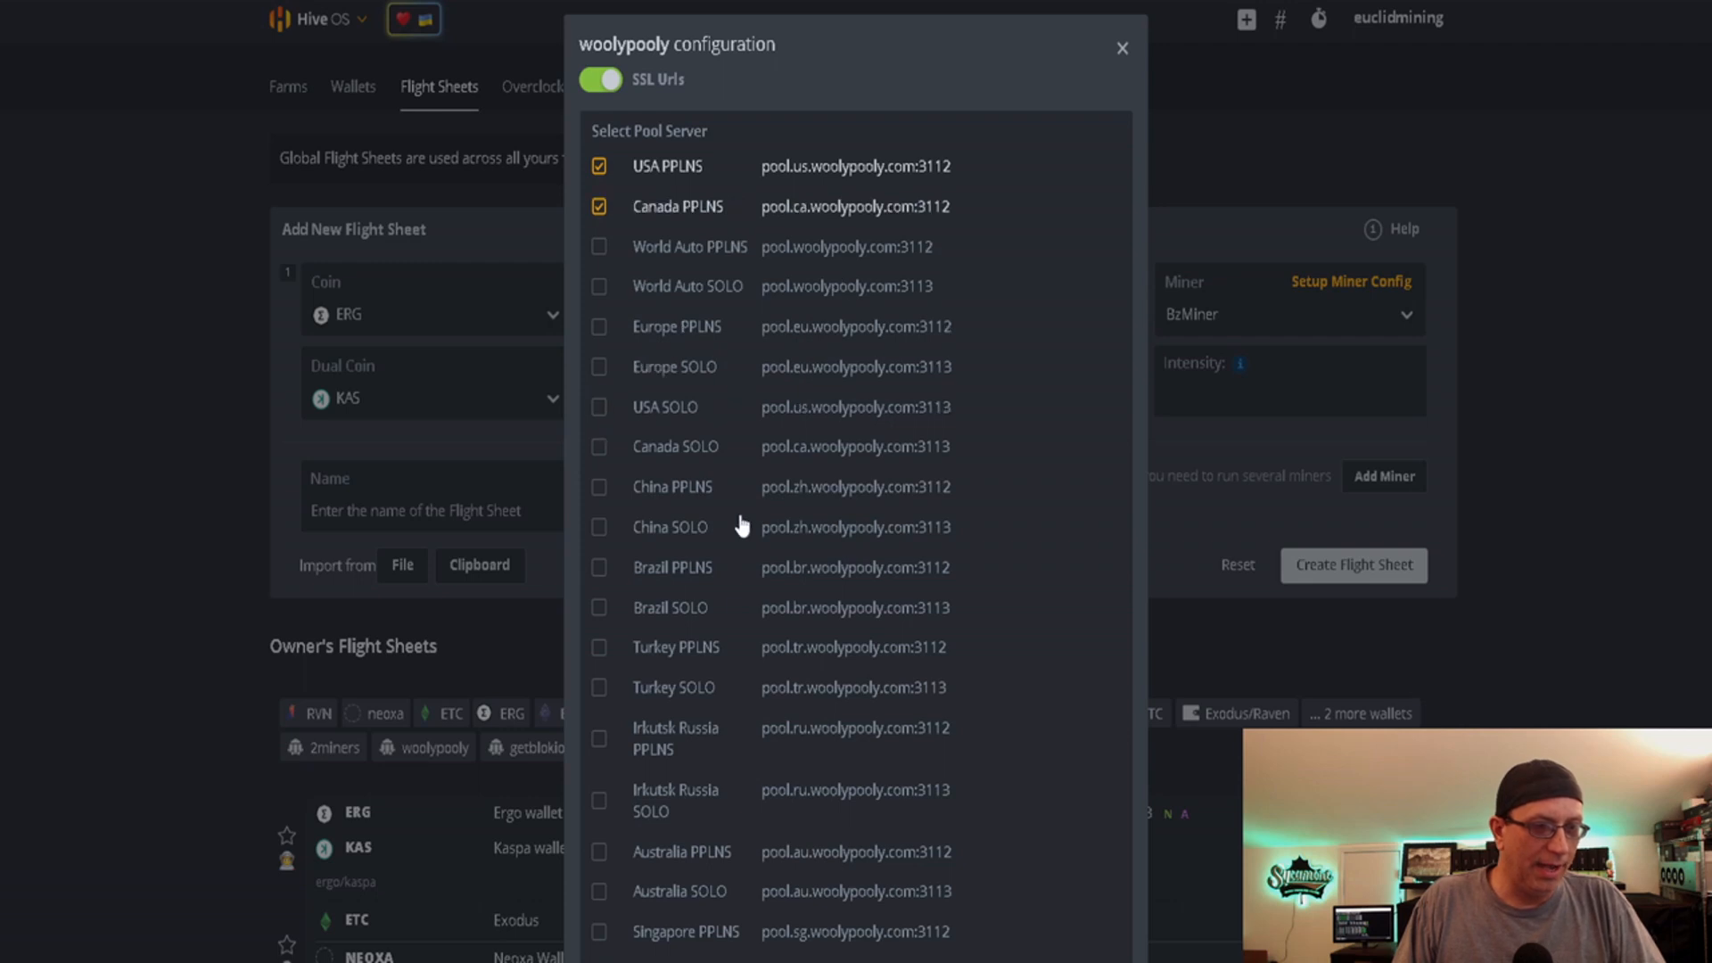
pyautogui.scroll(-3, 771, 544)
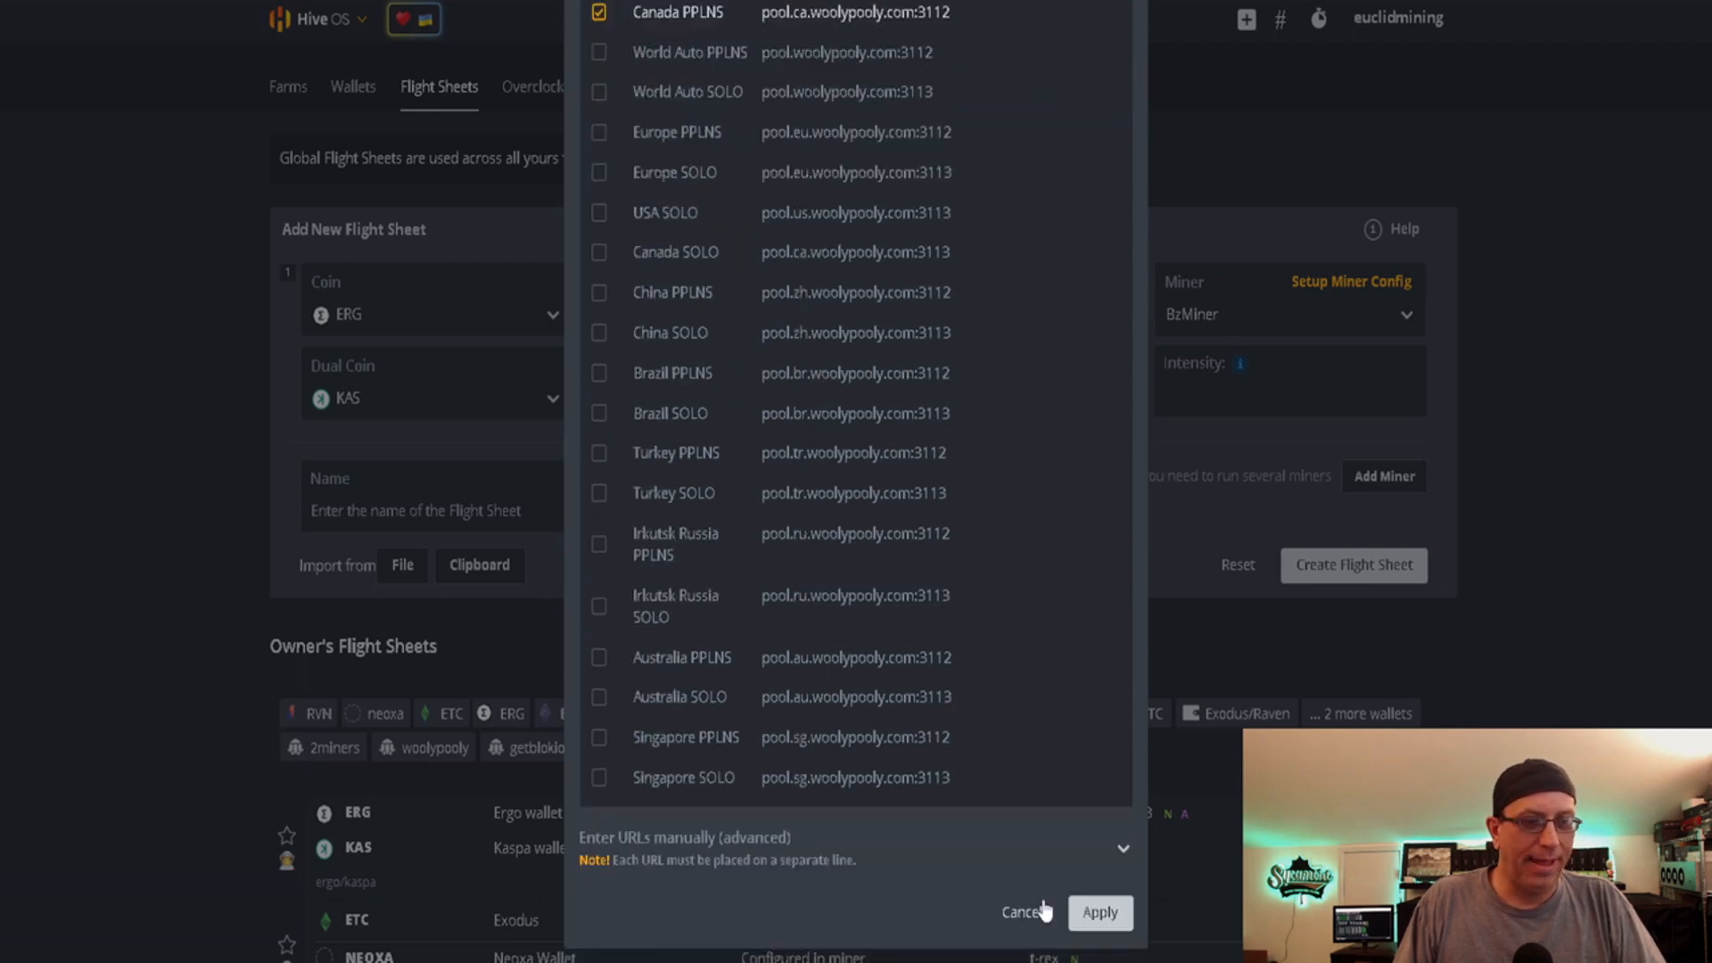
pyautogui.click(1098, 912)
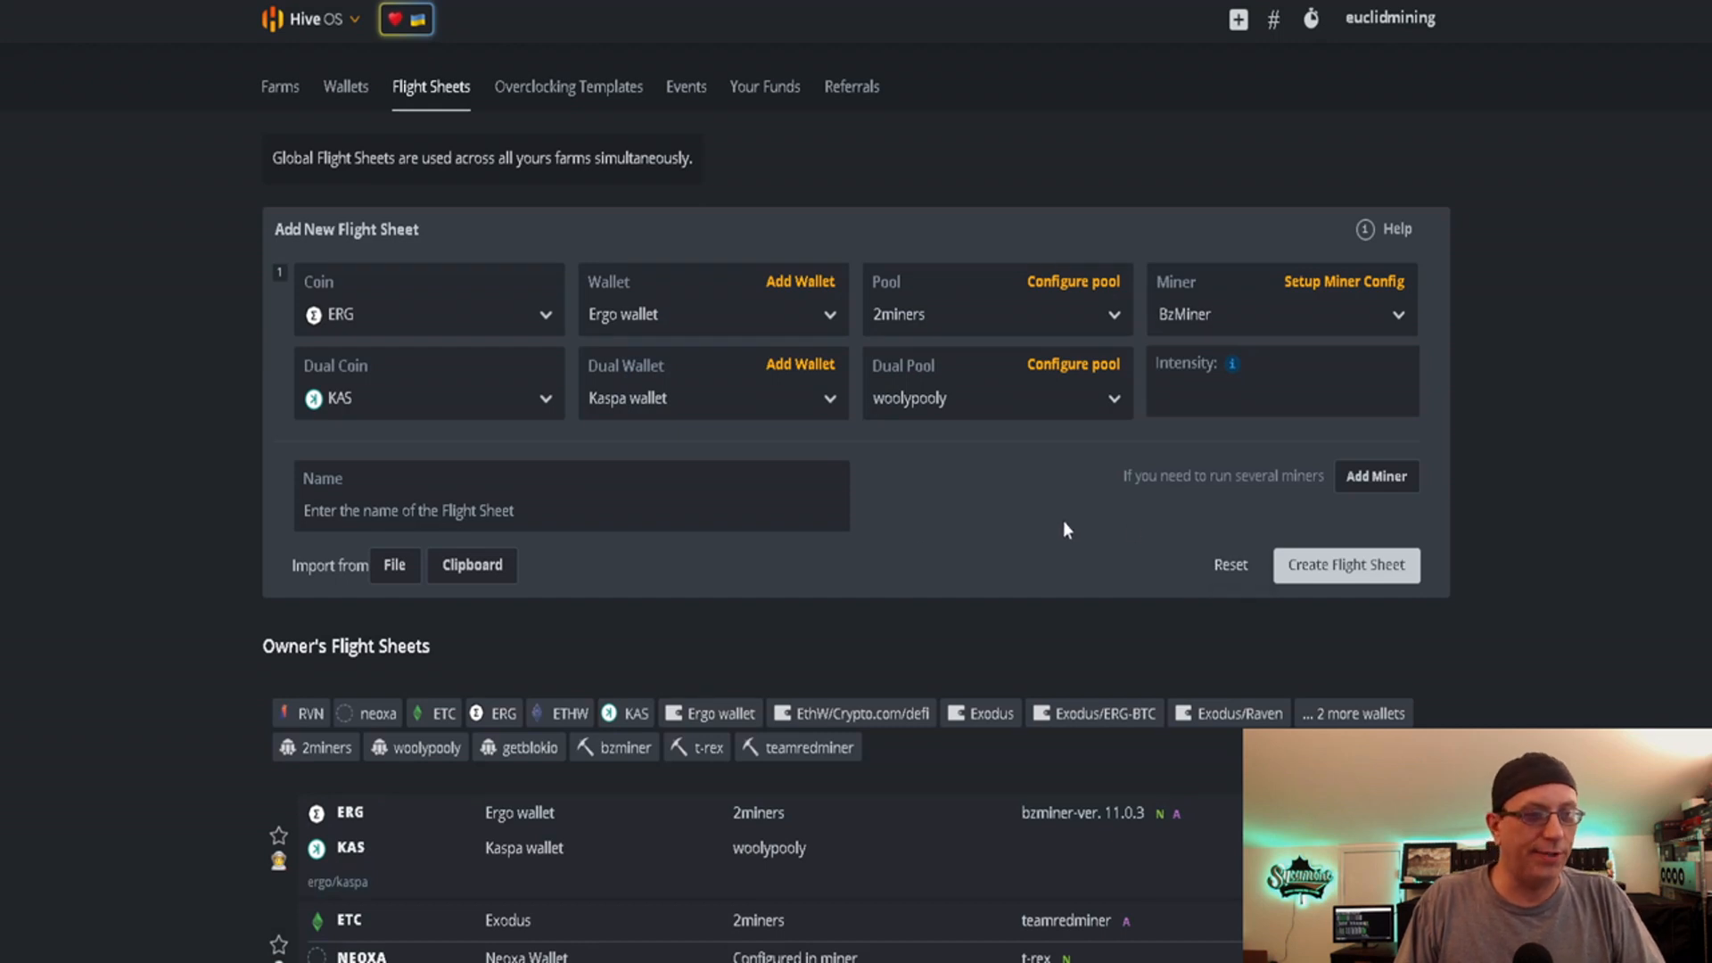
# Set the first coin's hash algorithm to ethash in the BzMiner configuration.
pyautogui.click(569, 514)
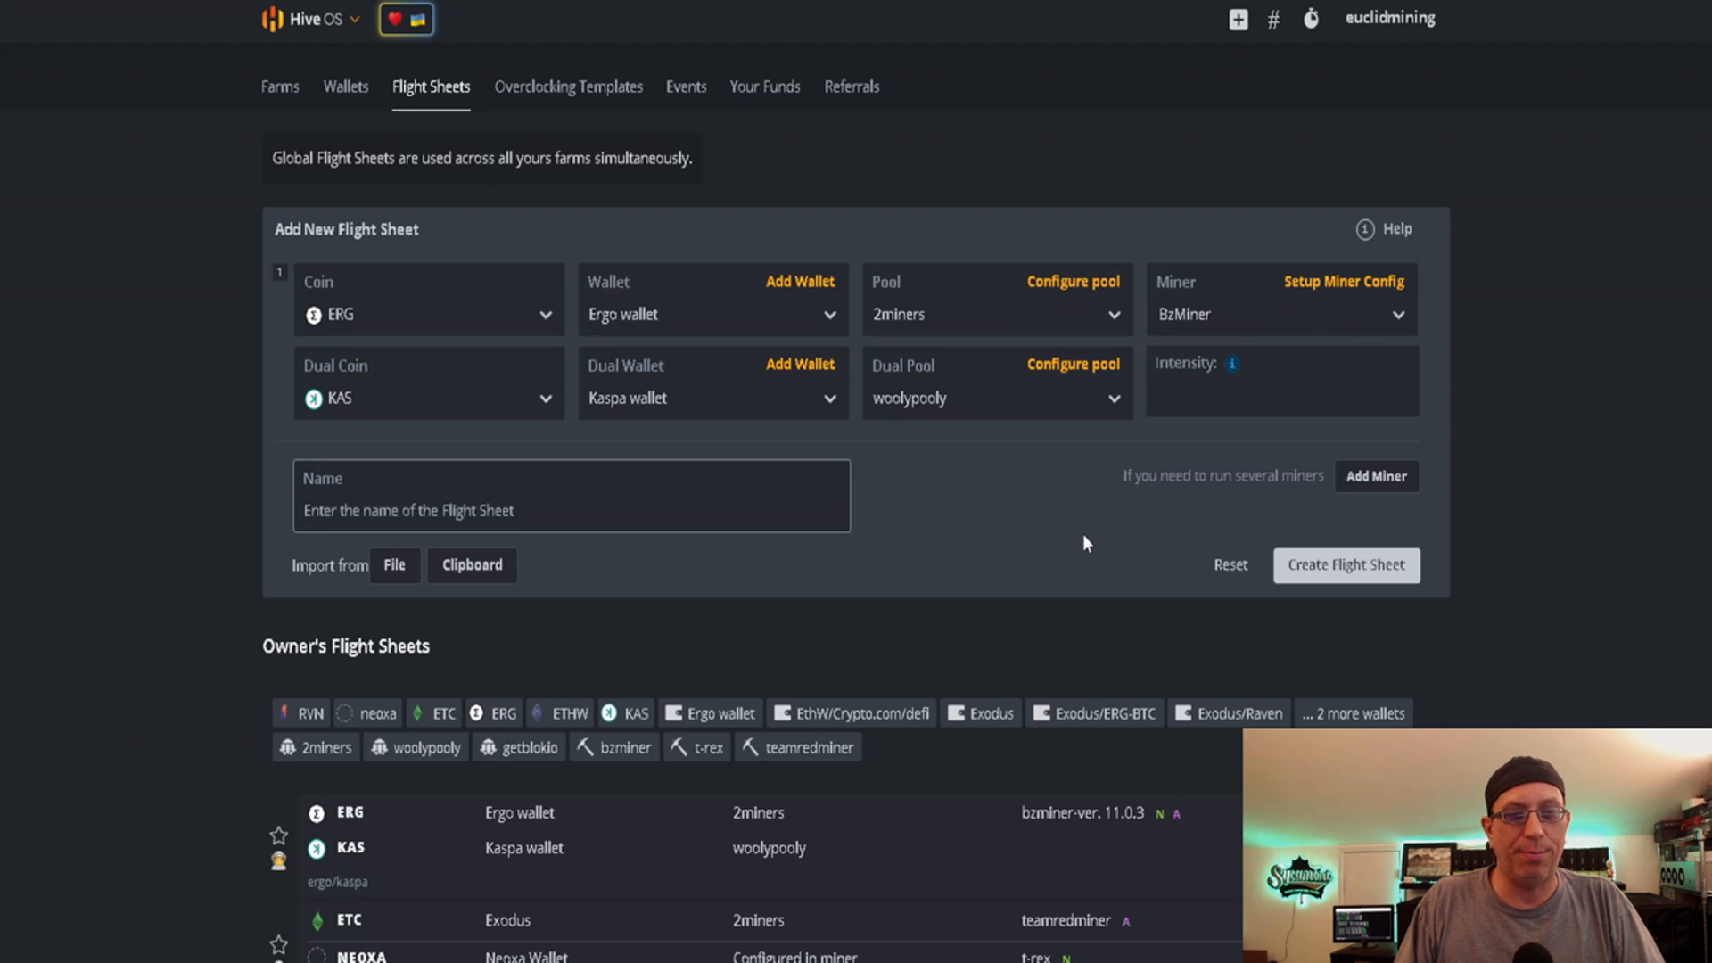
pyautogui.click(1302, 290)
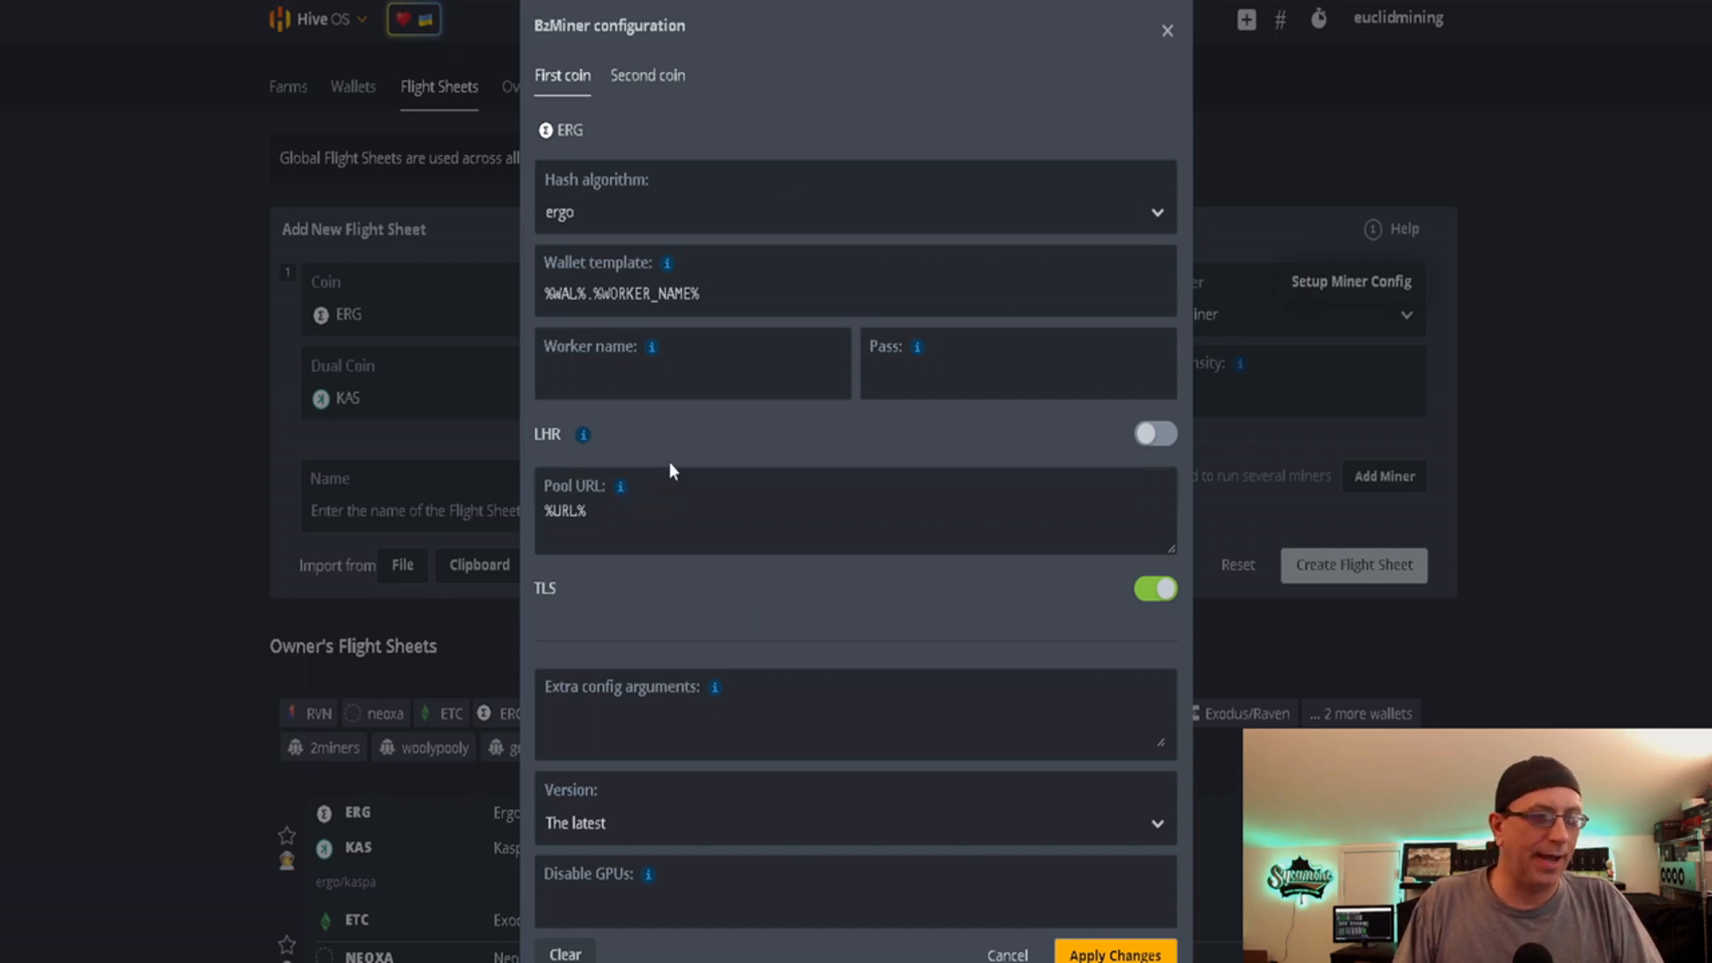
pyautogui.click(641, 211)
pyautogui.write('et')
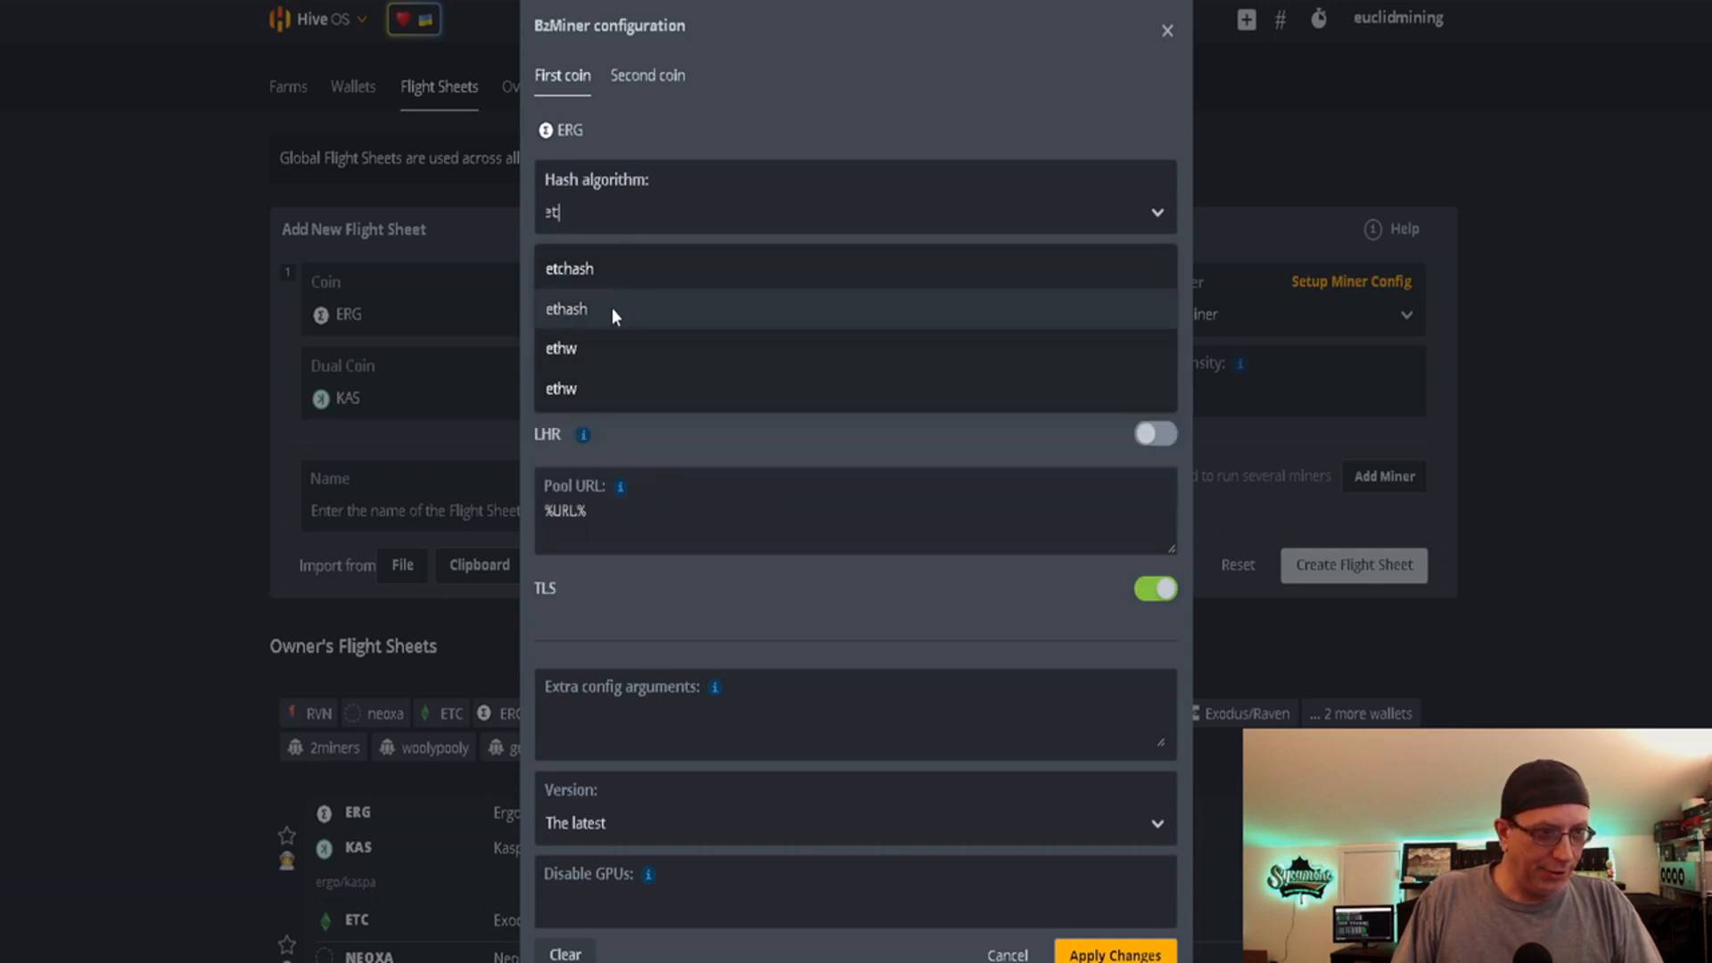
pyautogui.click(612, 307)
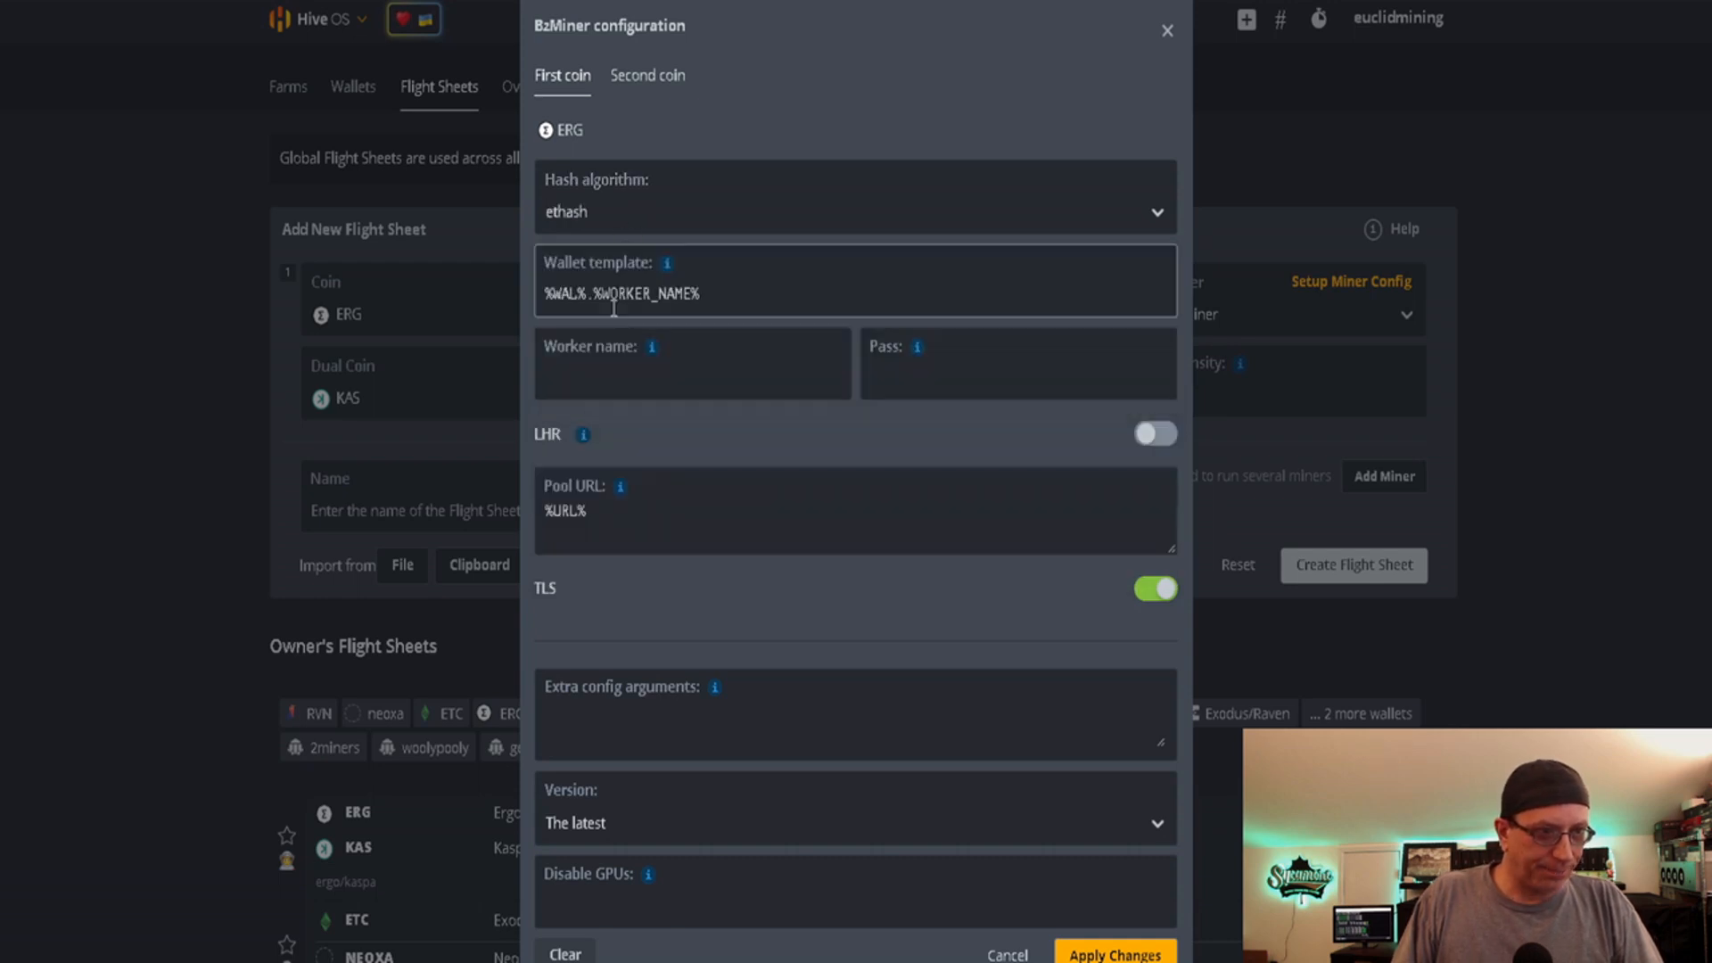
# Replace the first coin's wallet template with %WAL% and set its worker name to %WORKER_NAME%.
pyautogui.click(750, 303)
pyautogui.hotkey('ctrl', 'a')
pyautogui.press('BackSpace')
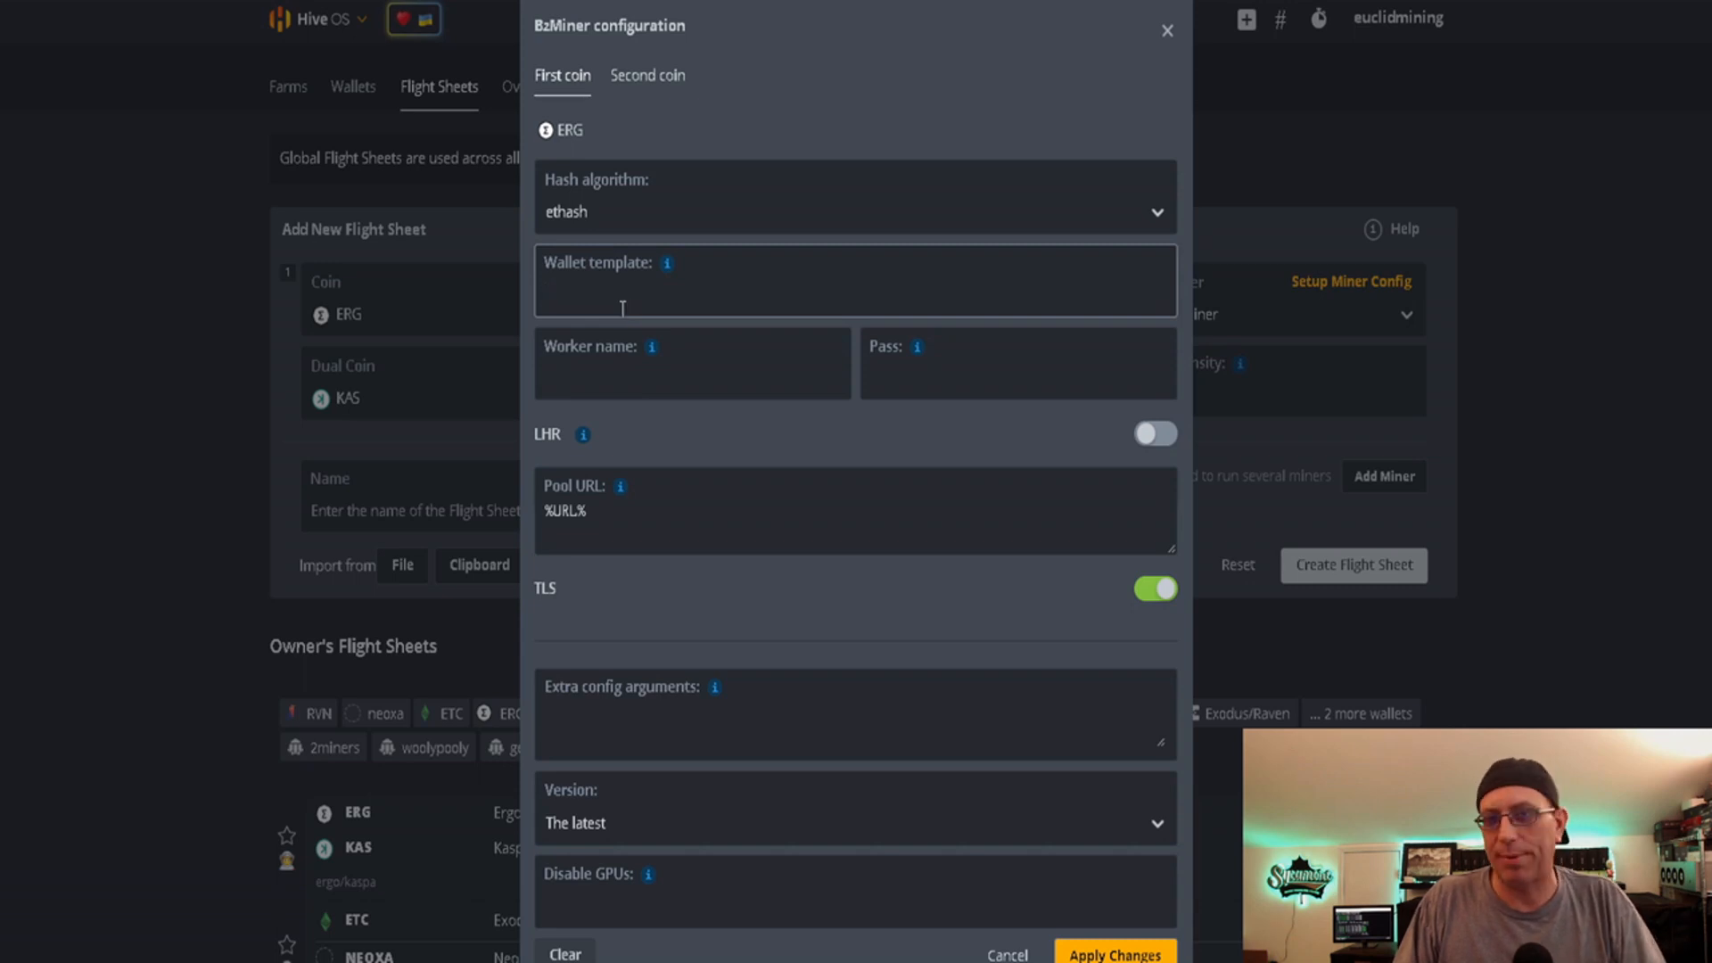
pyautogui.moveTo(666, 277)
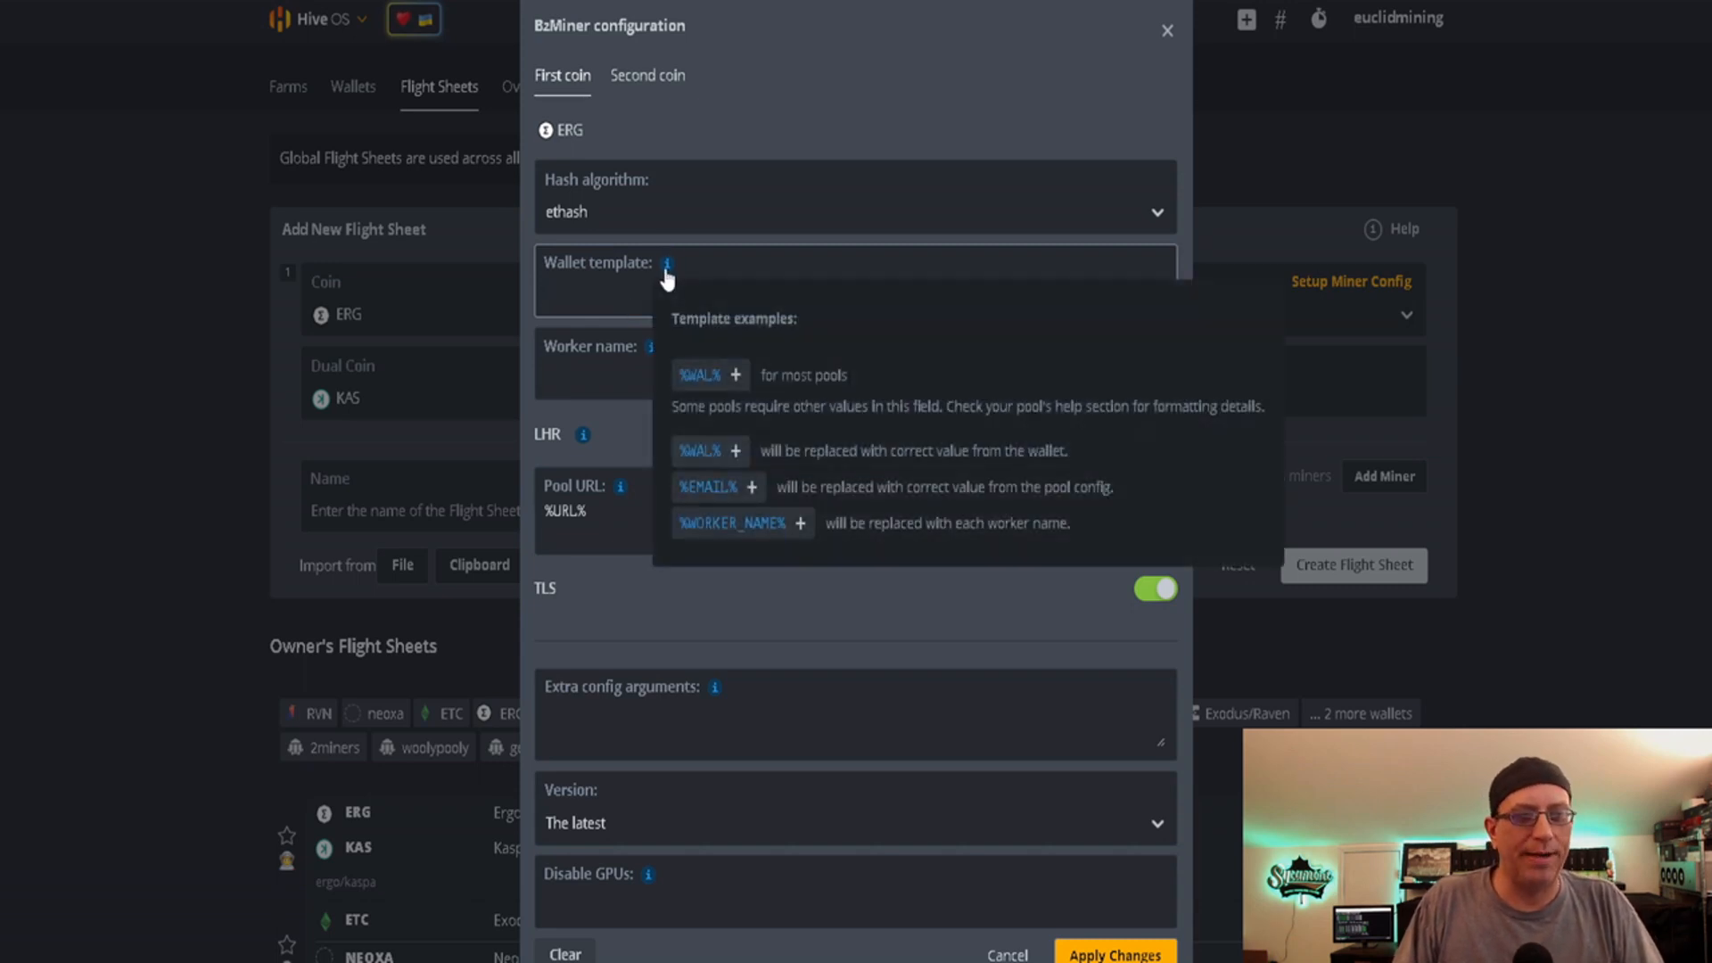
pyautogui.click(702, 378)
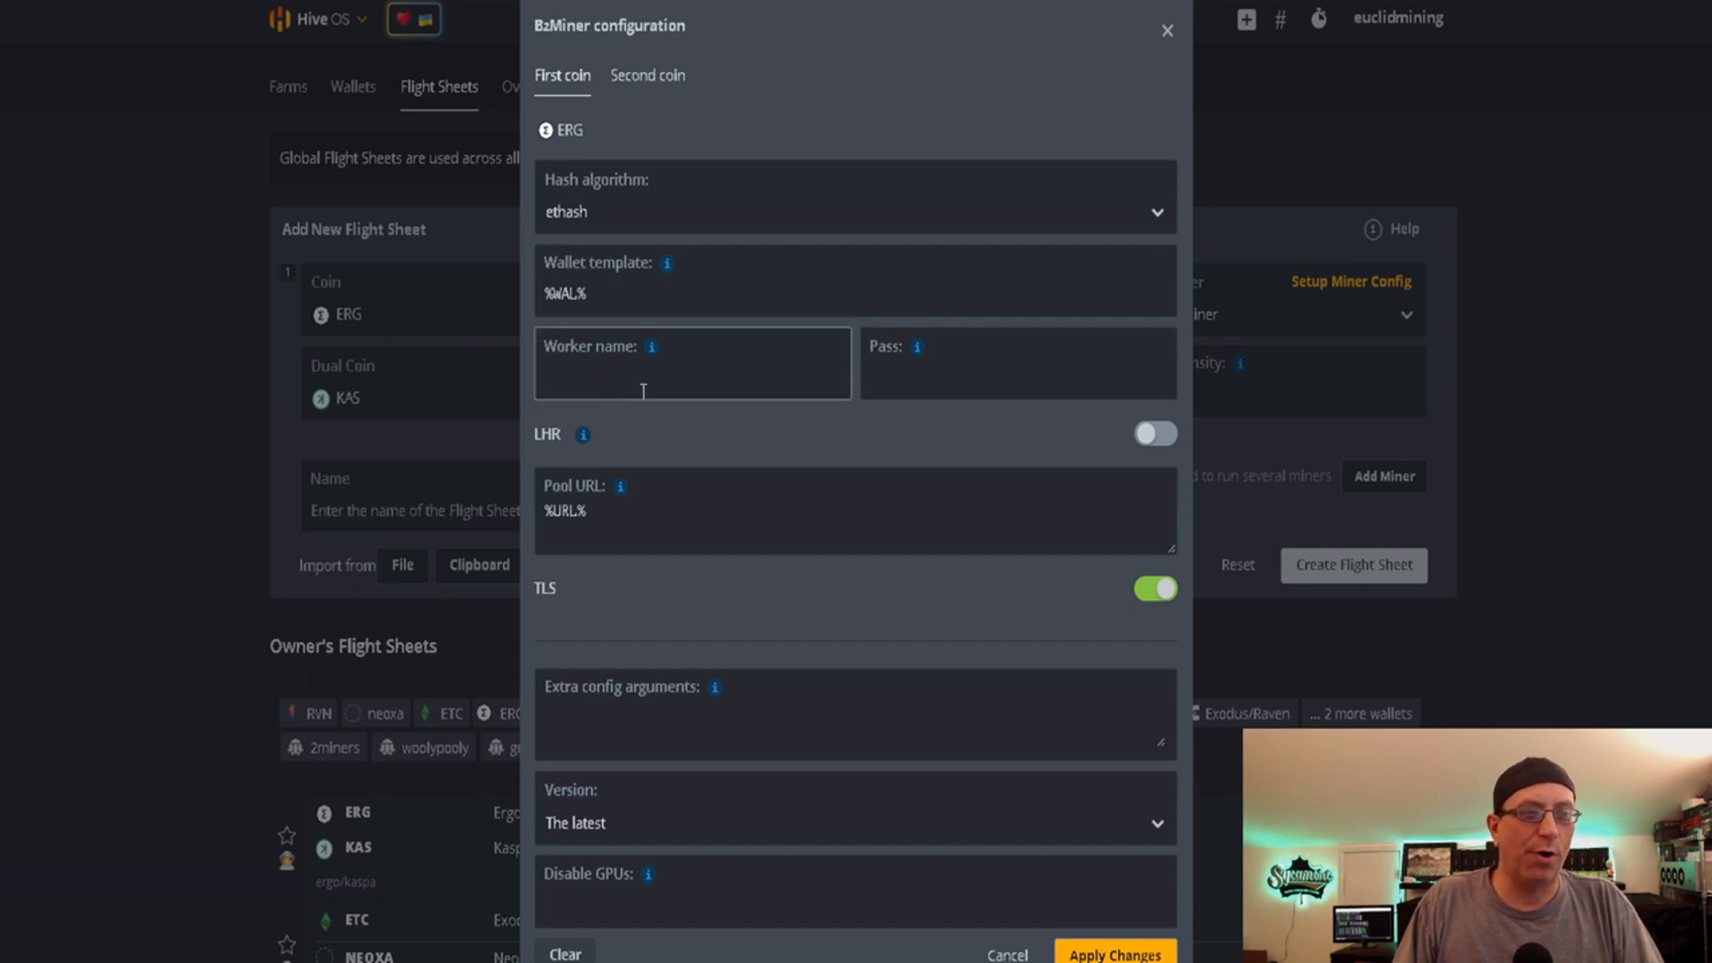
pyautogui.moveTo(653, 350)
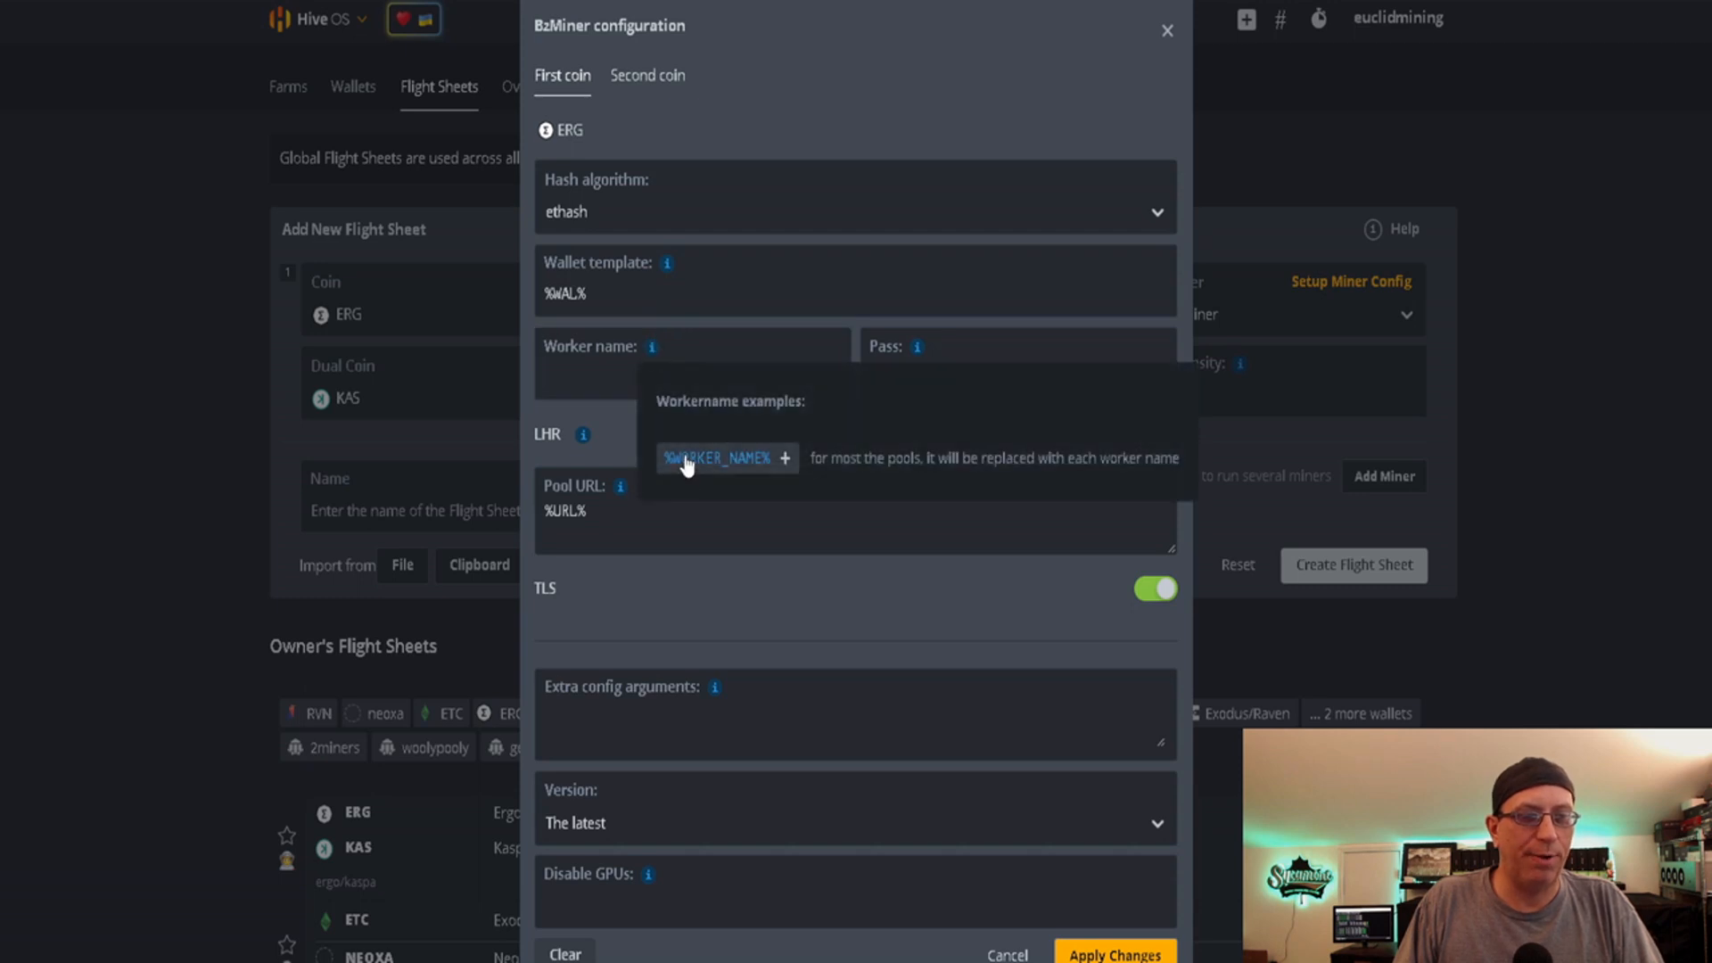
pyautogui.click(685, 460)
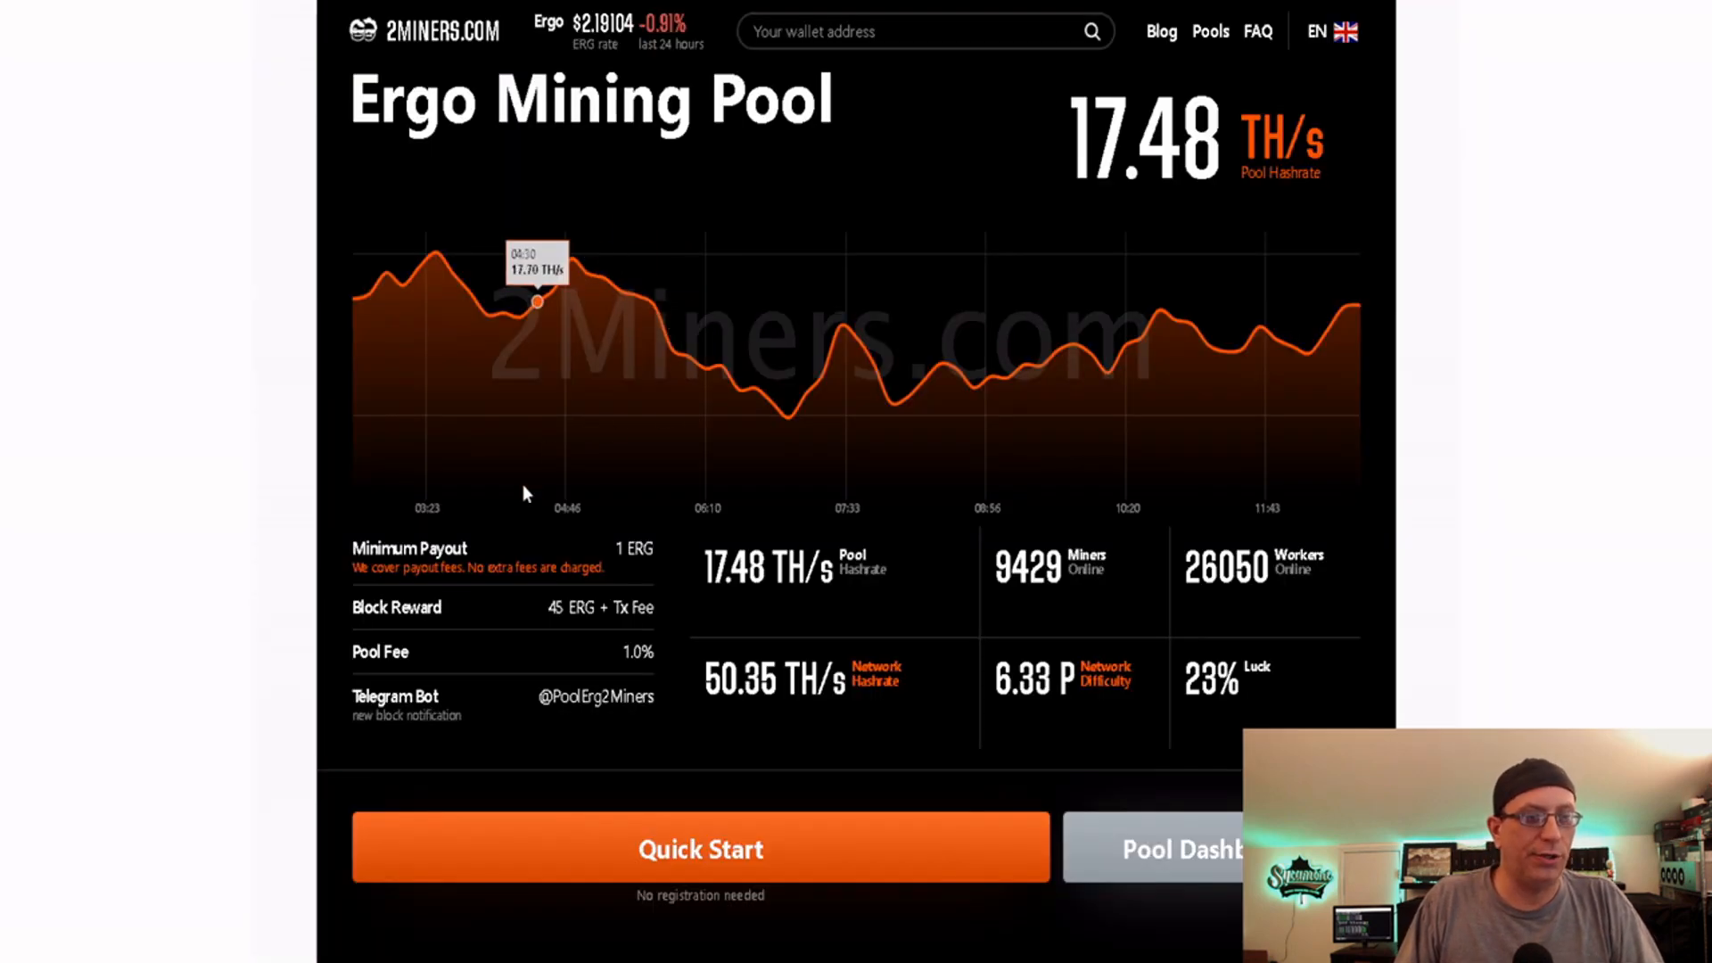
# Copy the USA server address from the 2miners Ergo start guide and try it as the first coin's pool URL.
pyautogui.click(677, 870)
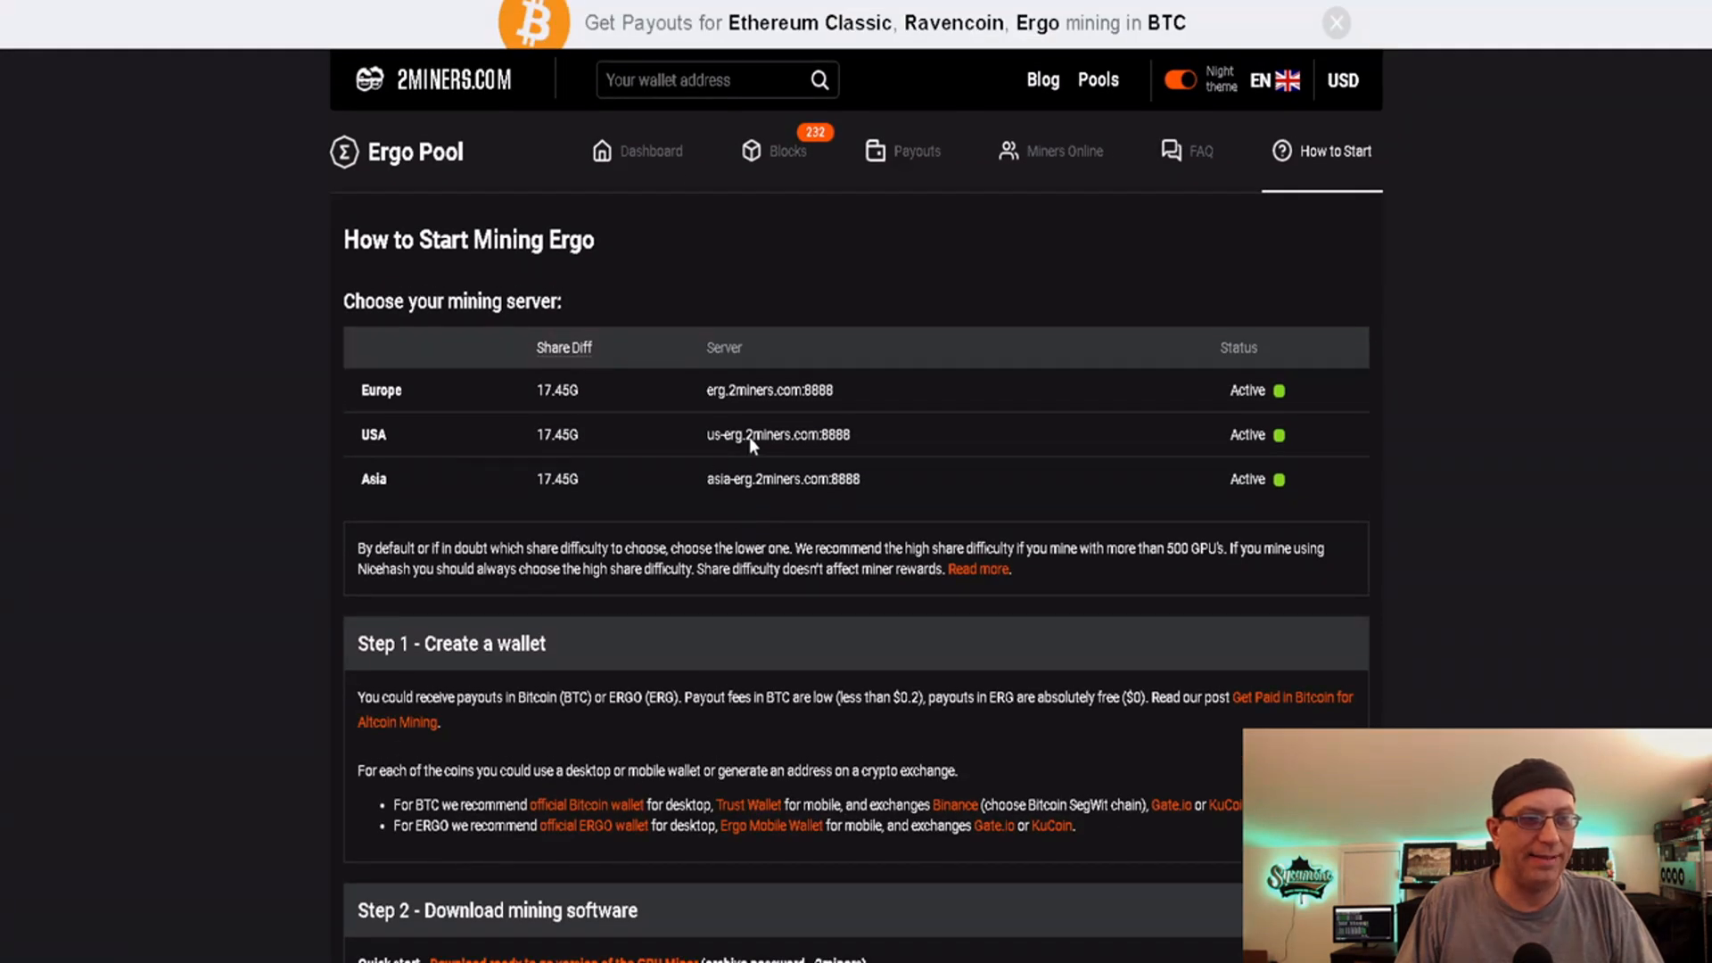
pyautogui.tripleClick(749, 437)
pyautogui.hotkey('ctrl', 'c')
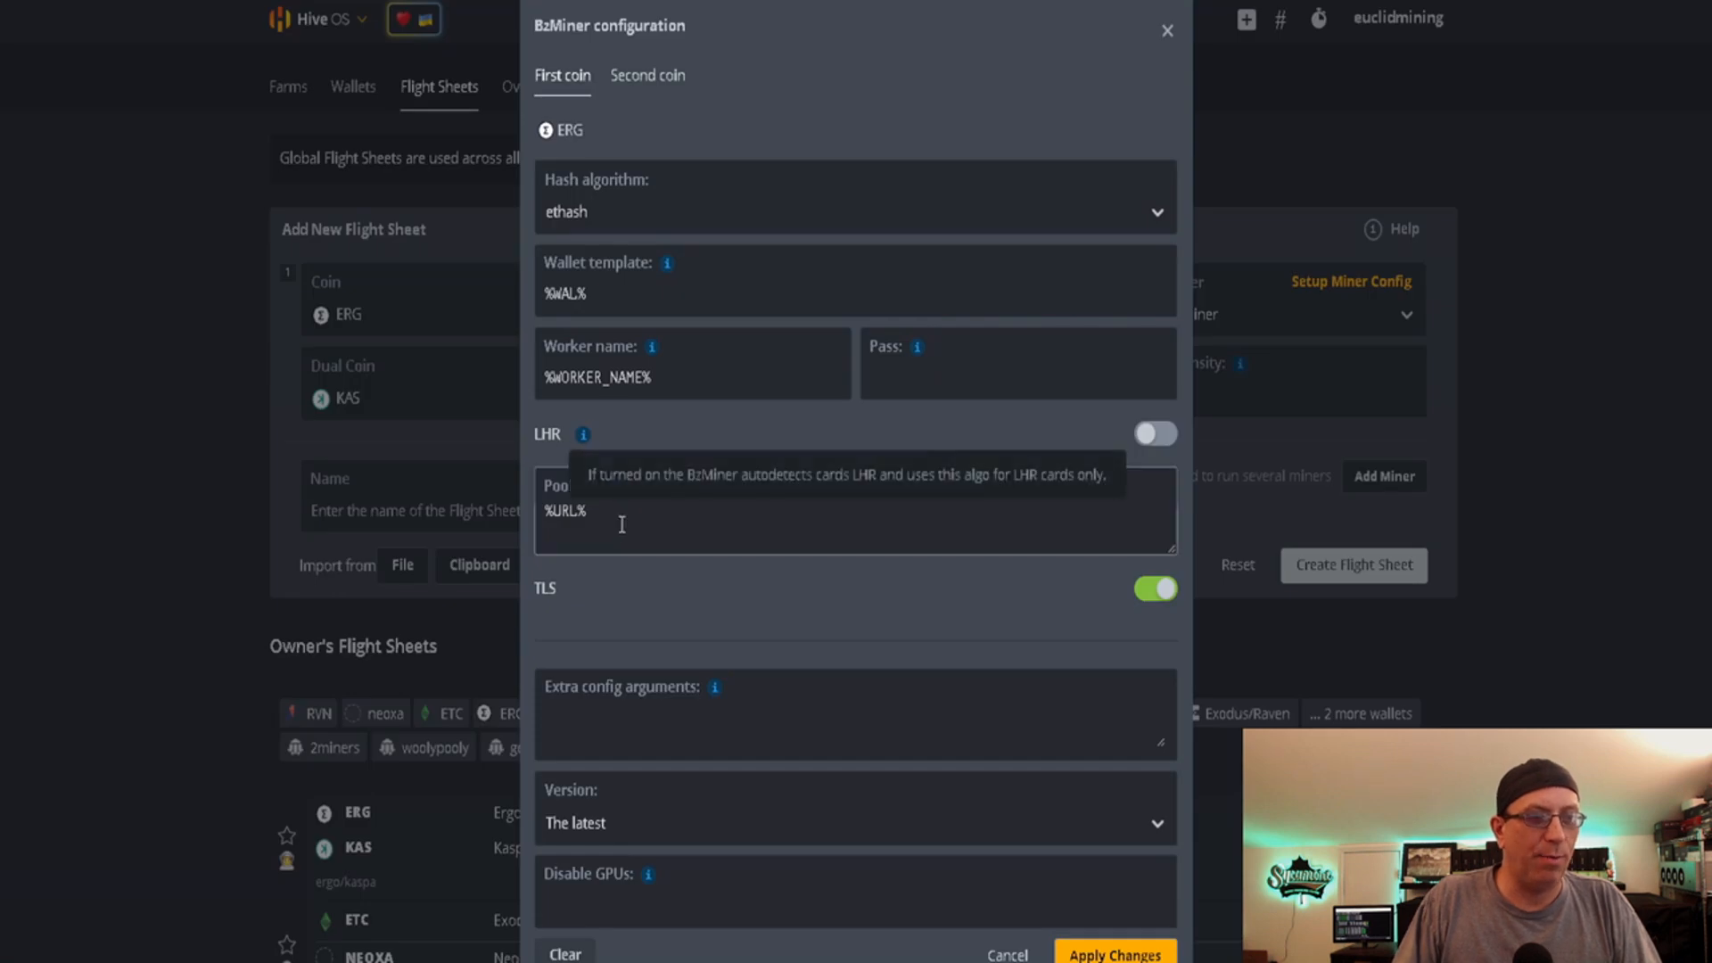
pyautogui.moveTo(615, 514); pyautogui.dragTo(478, 503)
pyautogui.hotkey('ctrl', 'v')
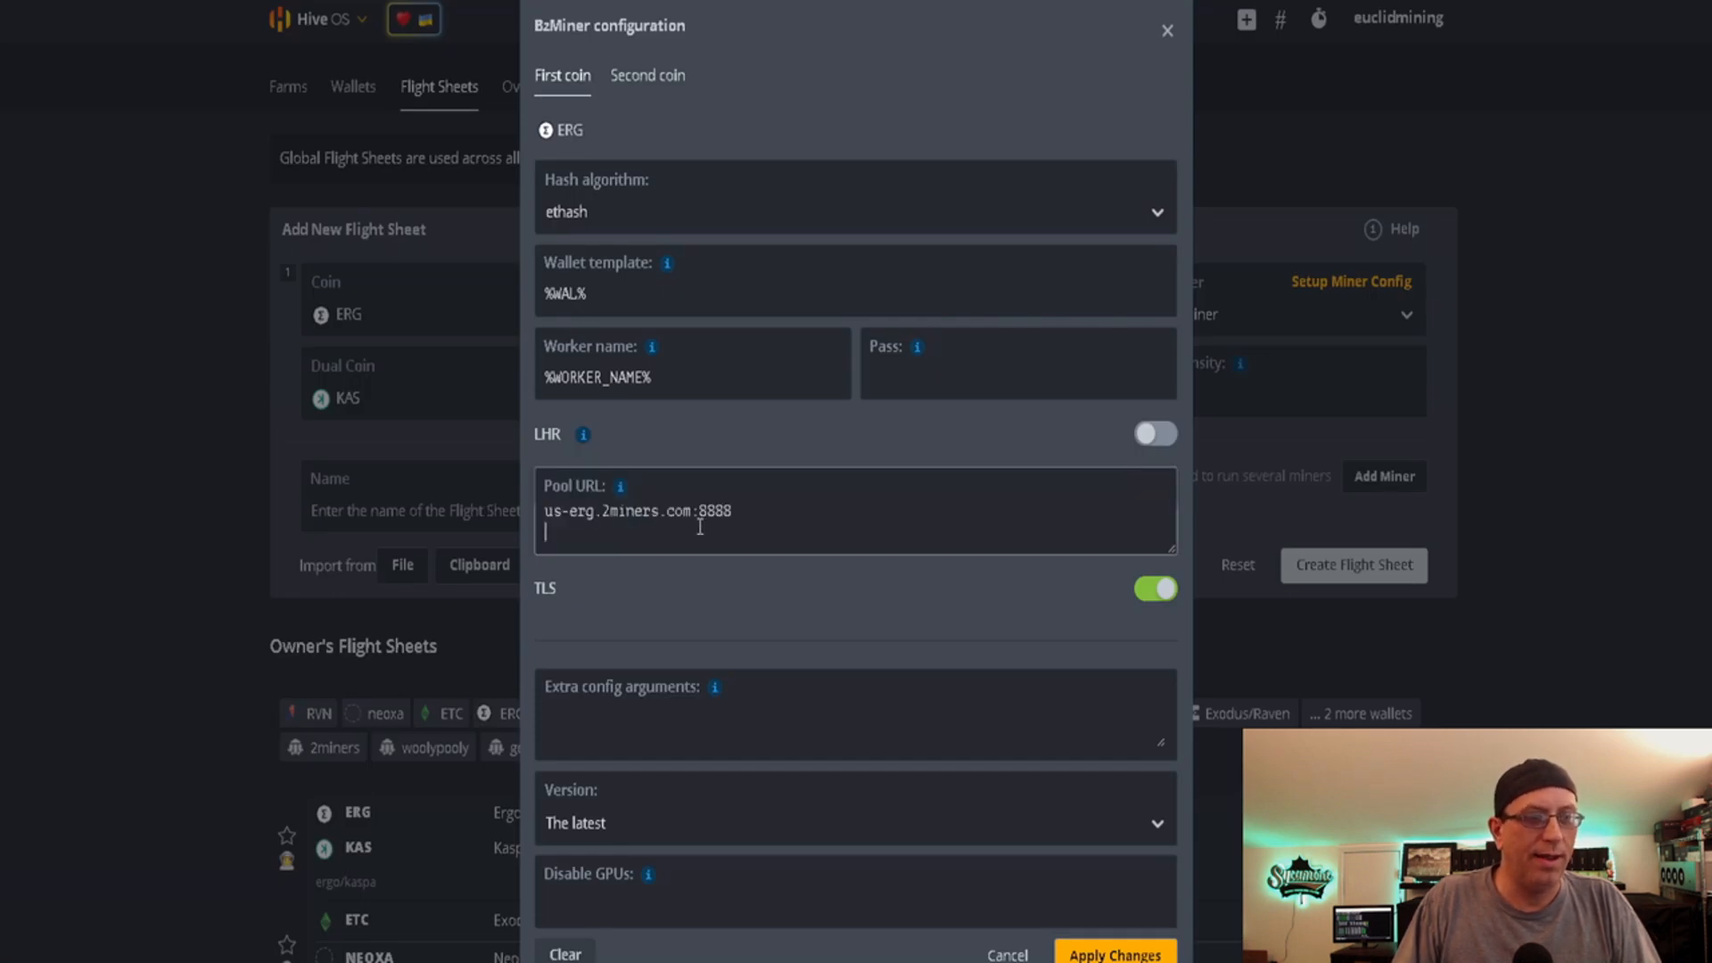
# Remove the pasted server address and set the first coin's pool URL to %URL%.
pyautogui.press('BackSpace')
pyautogui.moveTo(738, 509); pyautogui.dragTo(544, 512)
pyautogui.press('BackSpace')
pyautogui.moveTo(621, 491)
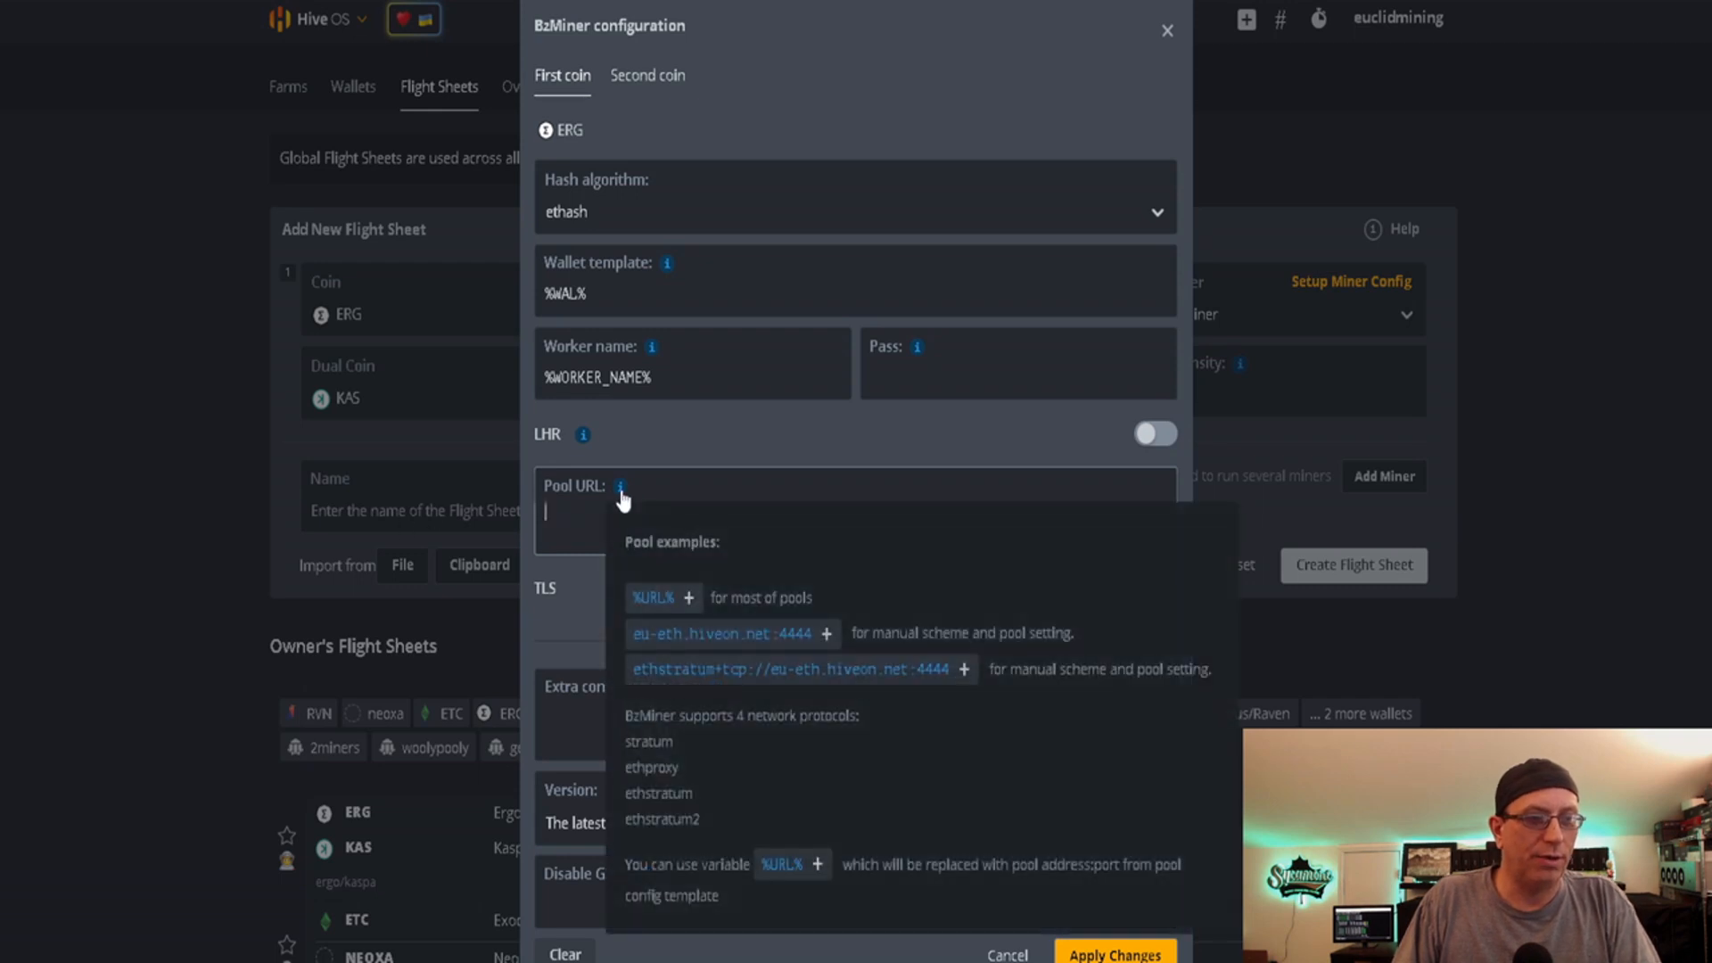
pyautogui.click(649, 599)
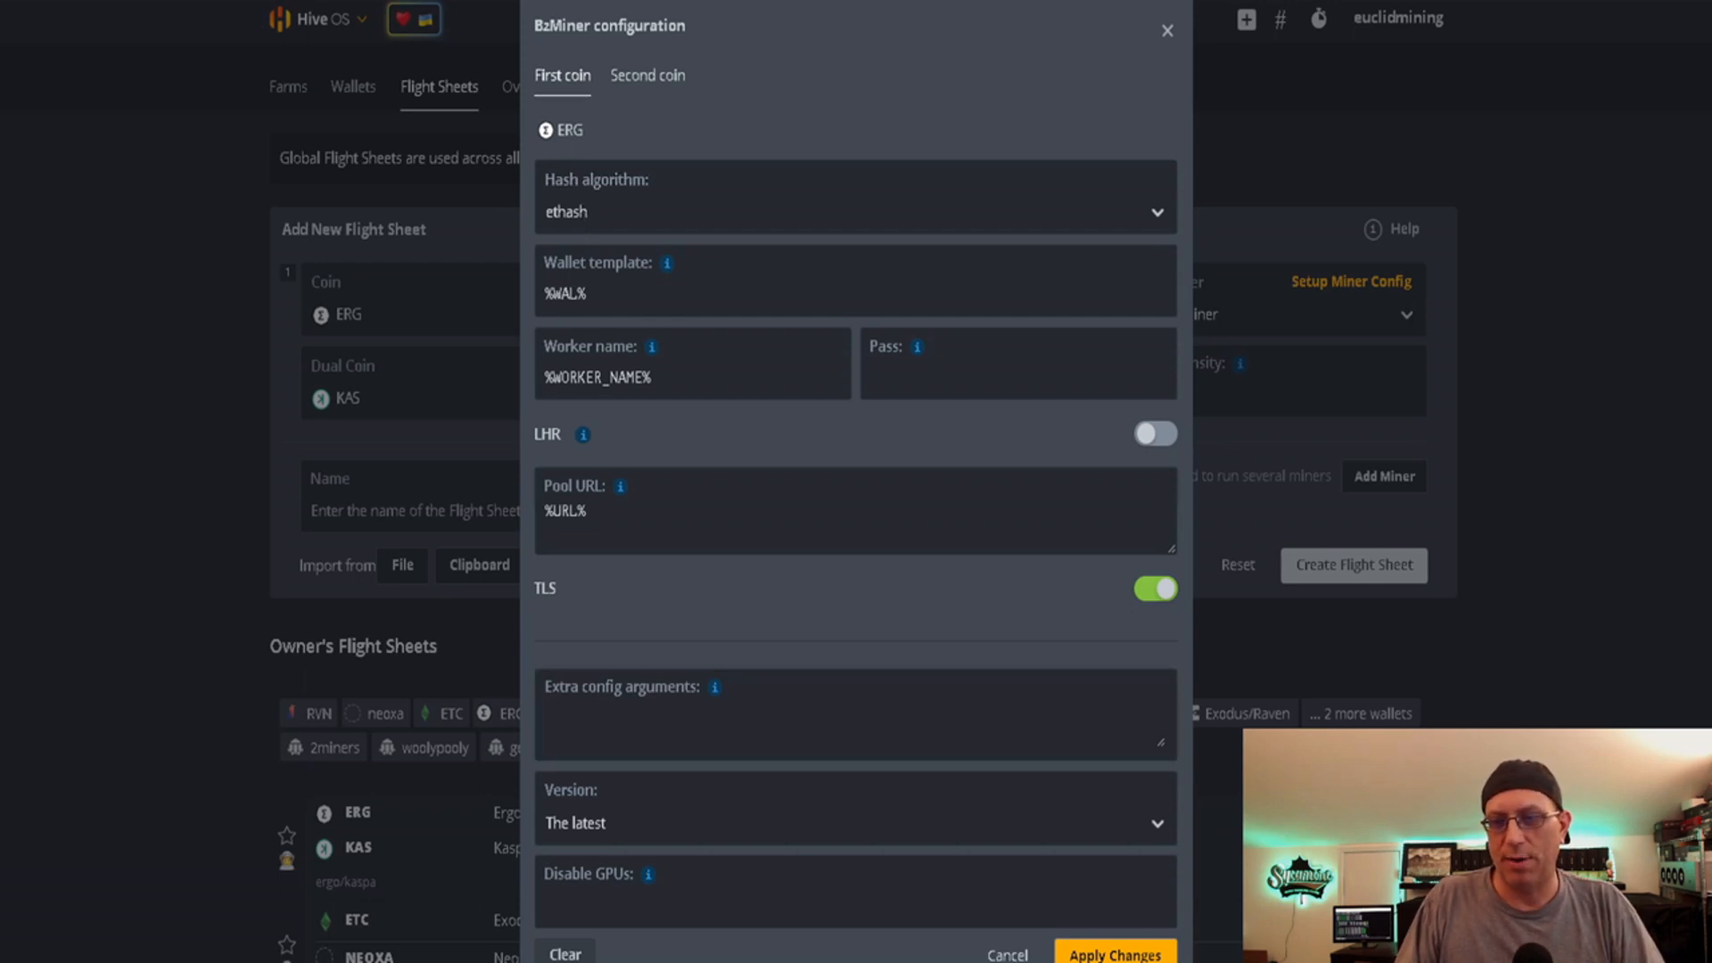
# Copy "force_algo":"ergo" from the Notepad document into the BzMiner extra config arguments.
pyautogui.hotkey('alt', 'Tab')
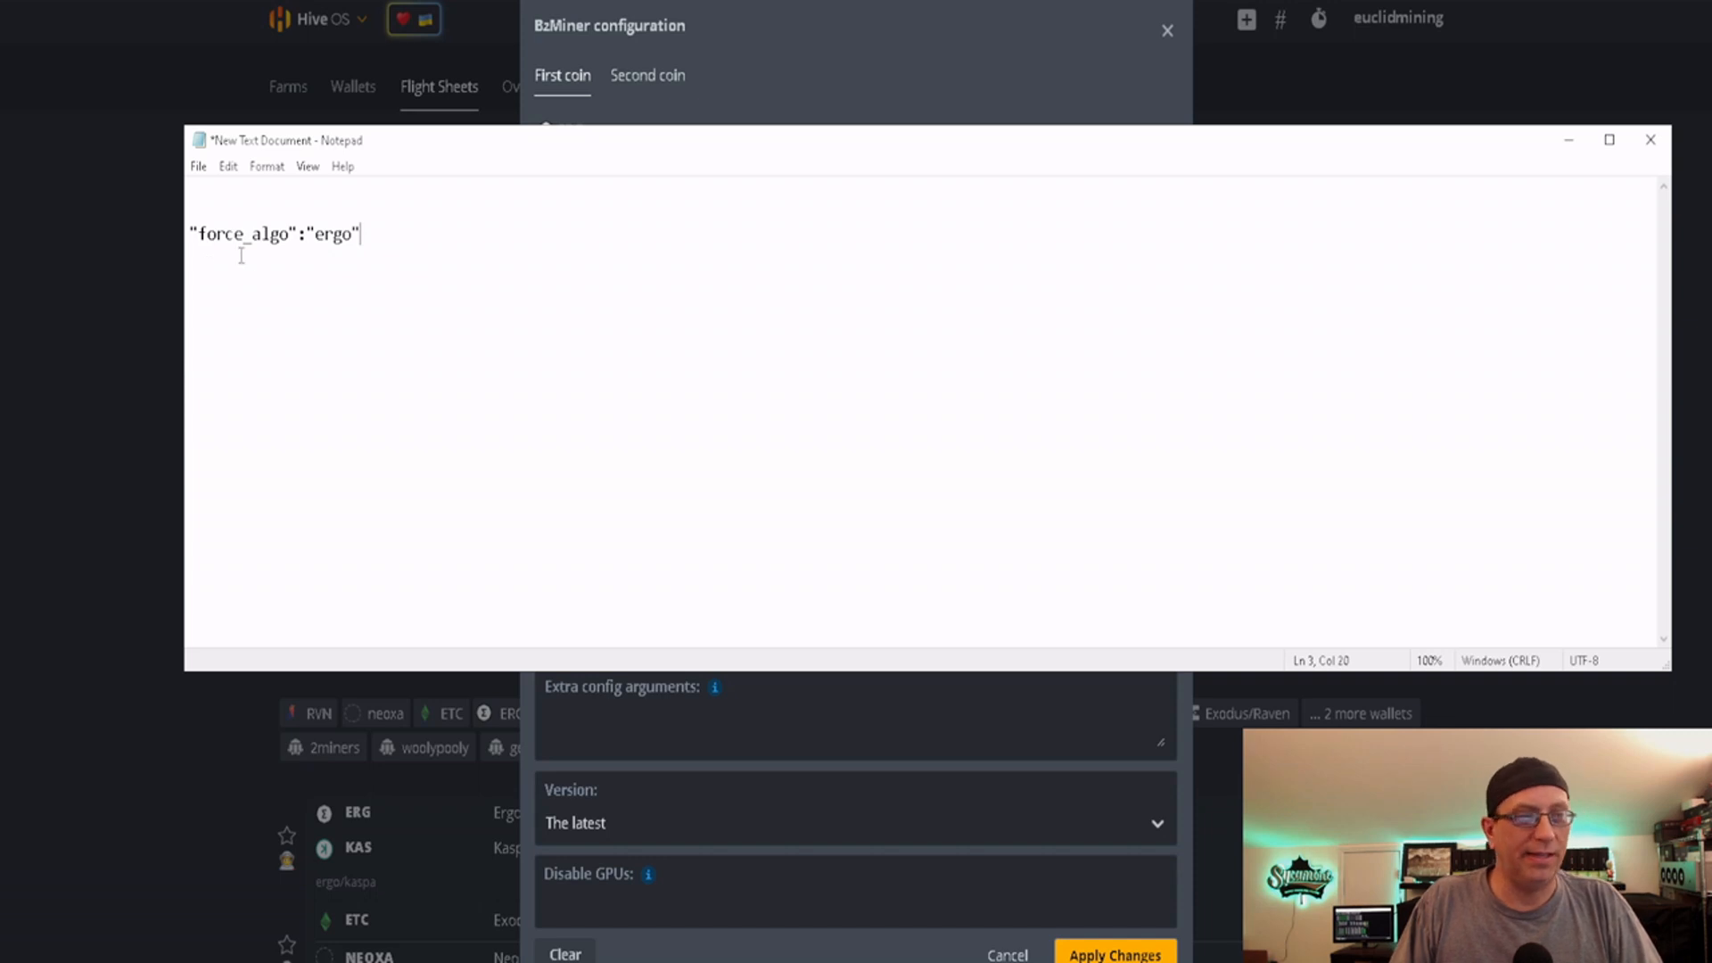
pyautogui.moveTo(366, 232); pyautogui.dragTo(167, 232)
pyautogui.hotkey('ctrl', 'c')
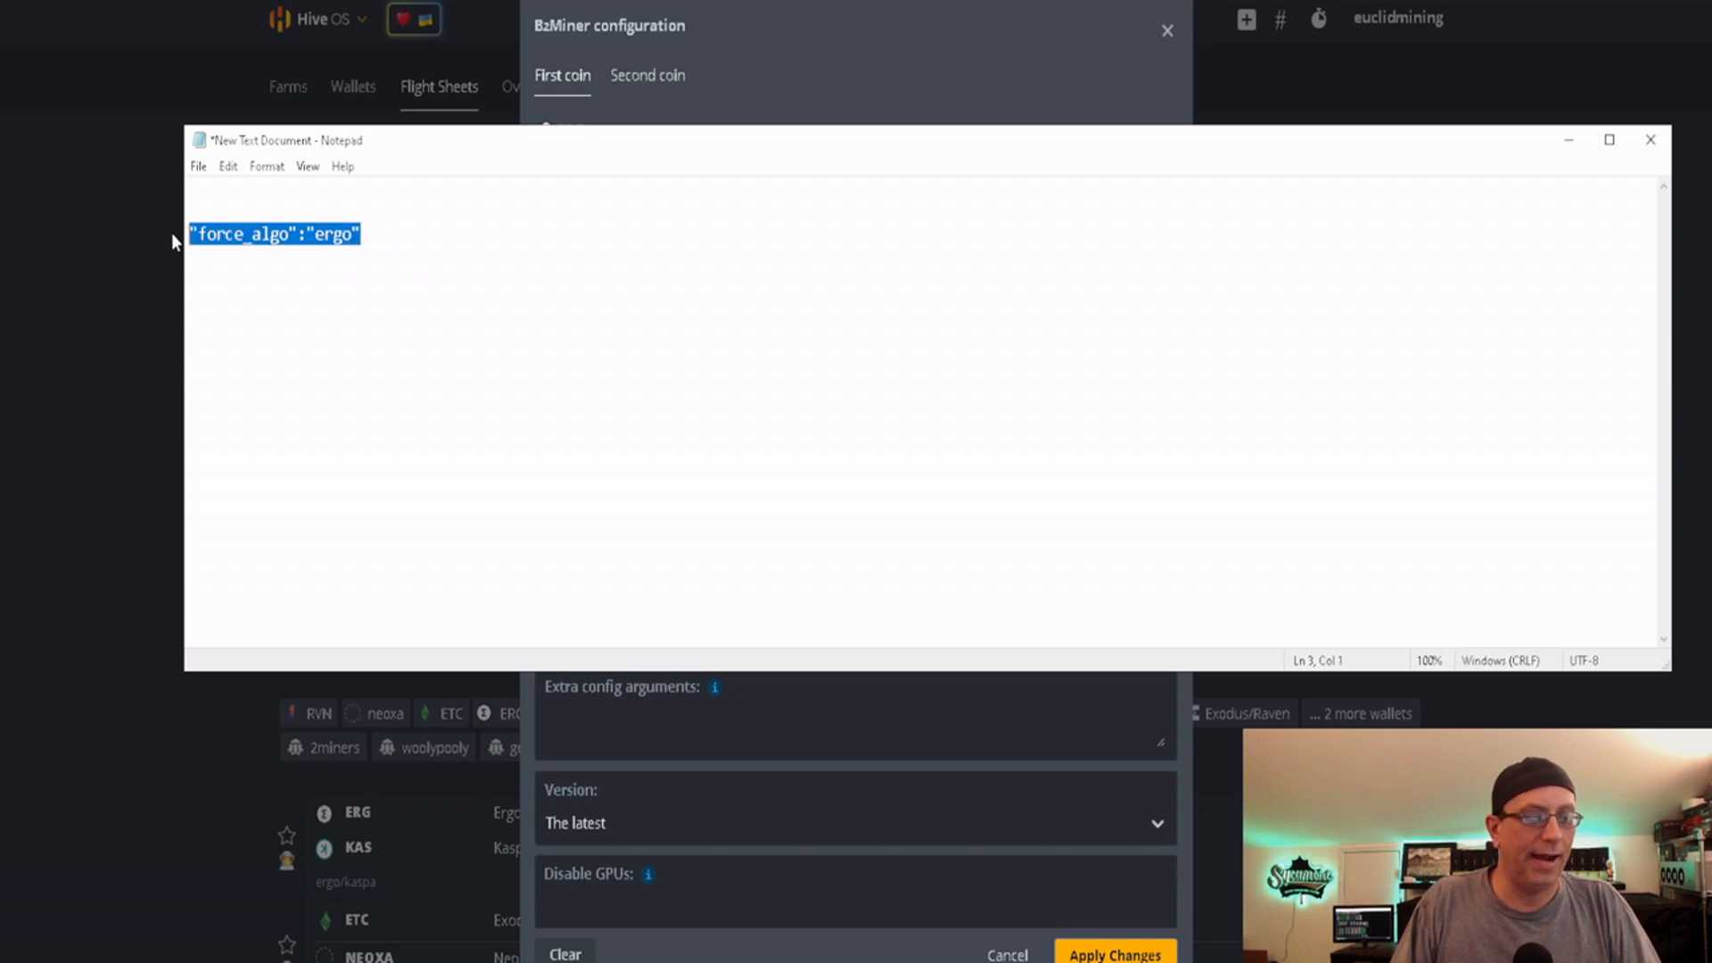
pyautogui.click(453, 99)
pyautogui.click(590, 736)
pyautogui.hotkey('ctrl', 'v')
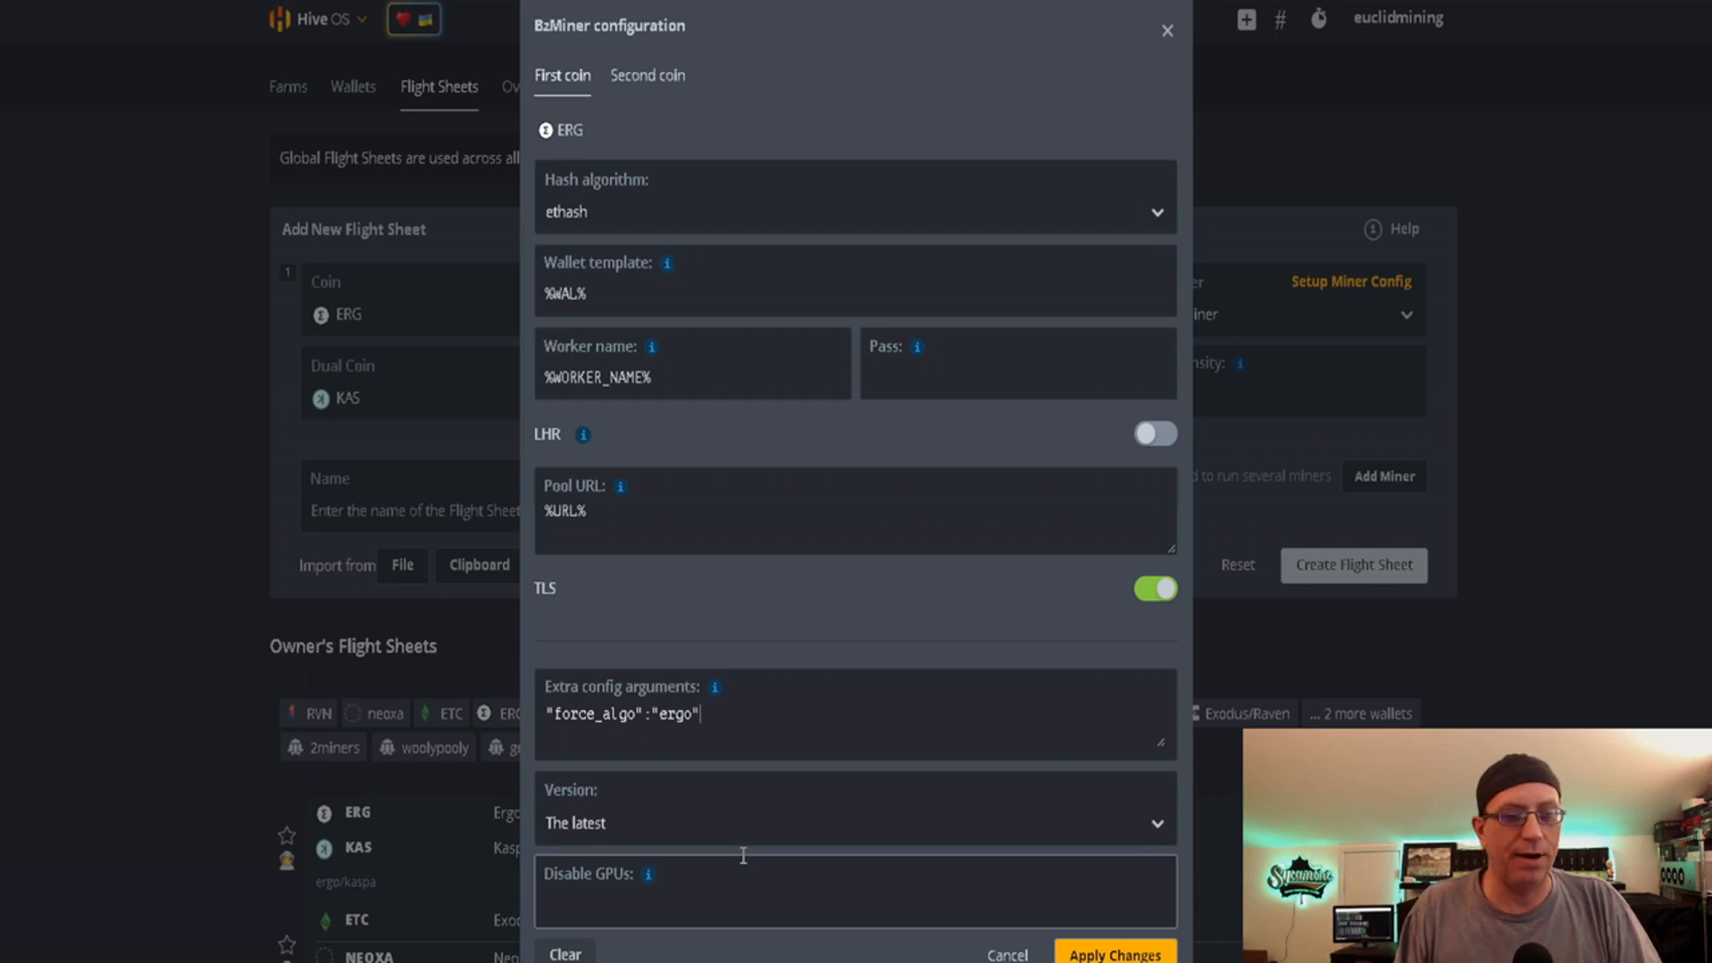
# Set the BzMiner version to 11.0.3 and disable GPU 0.
pyautogui.scroll(-1, 807, 826)
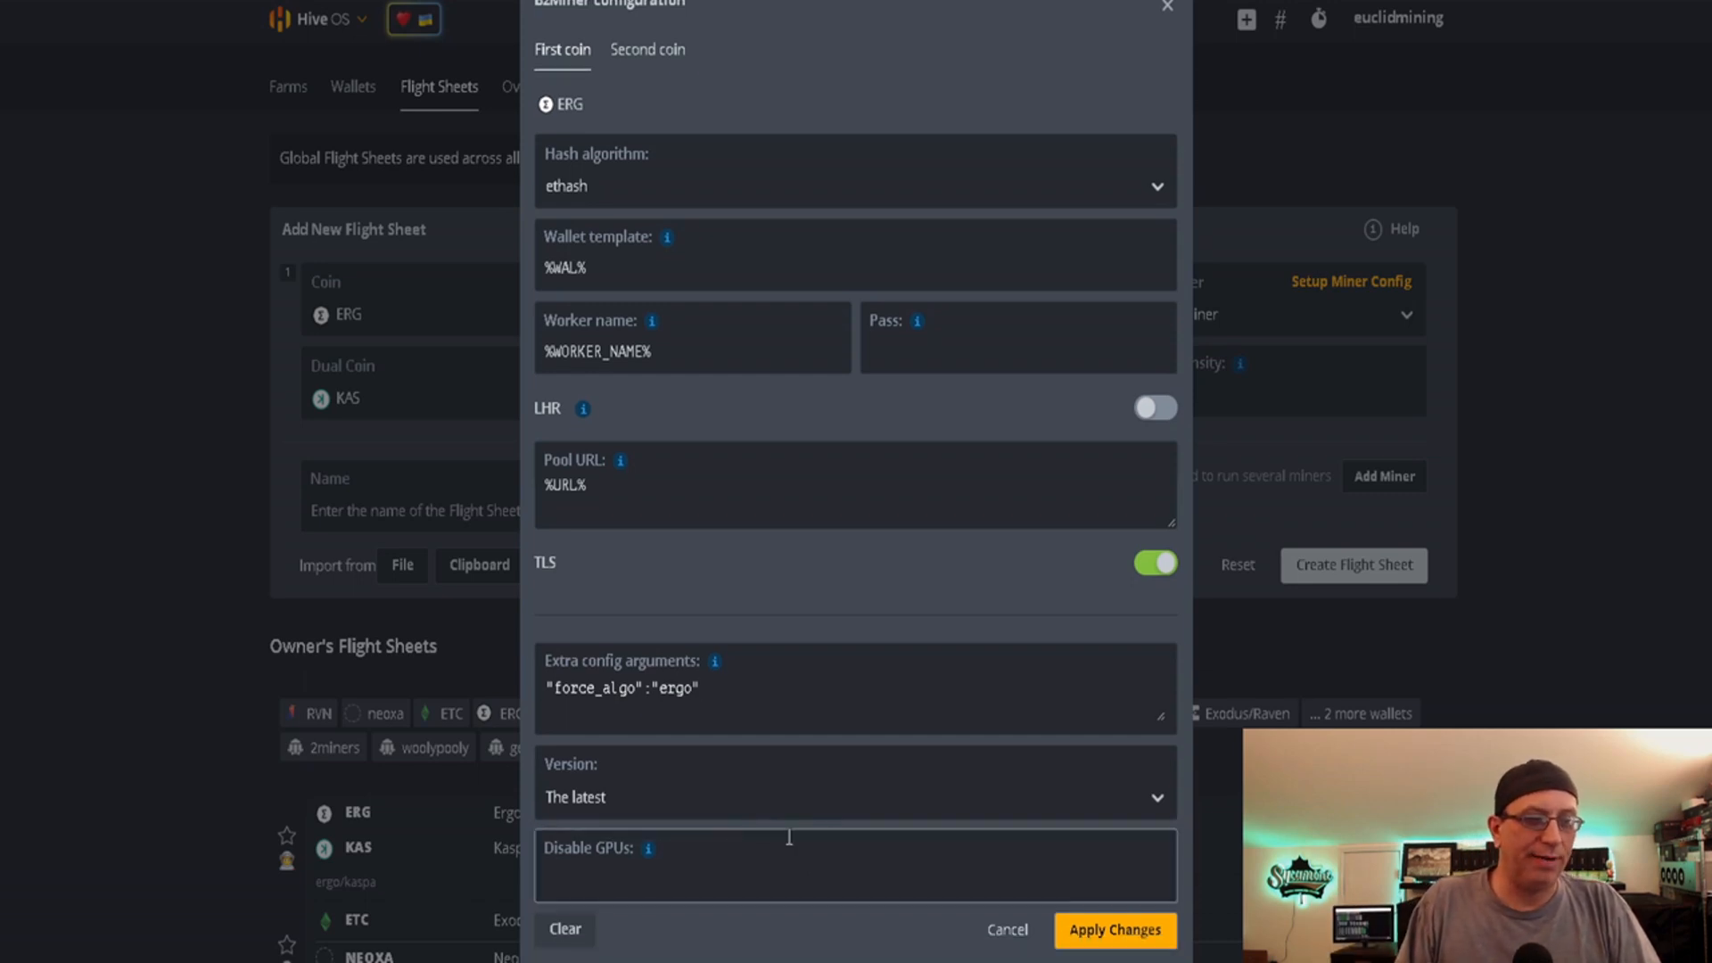
pyautogui.click(763, 804)
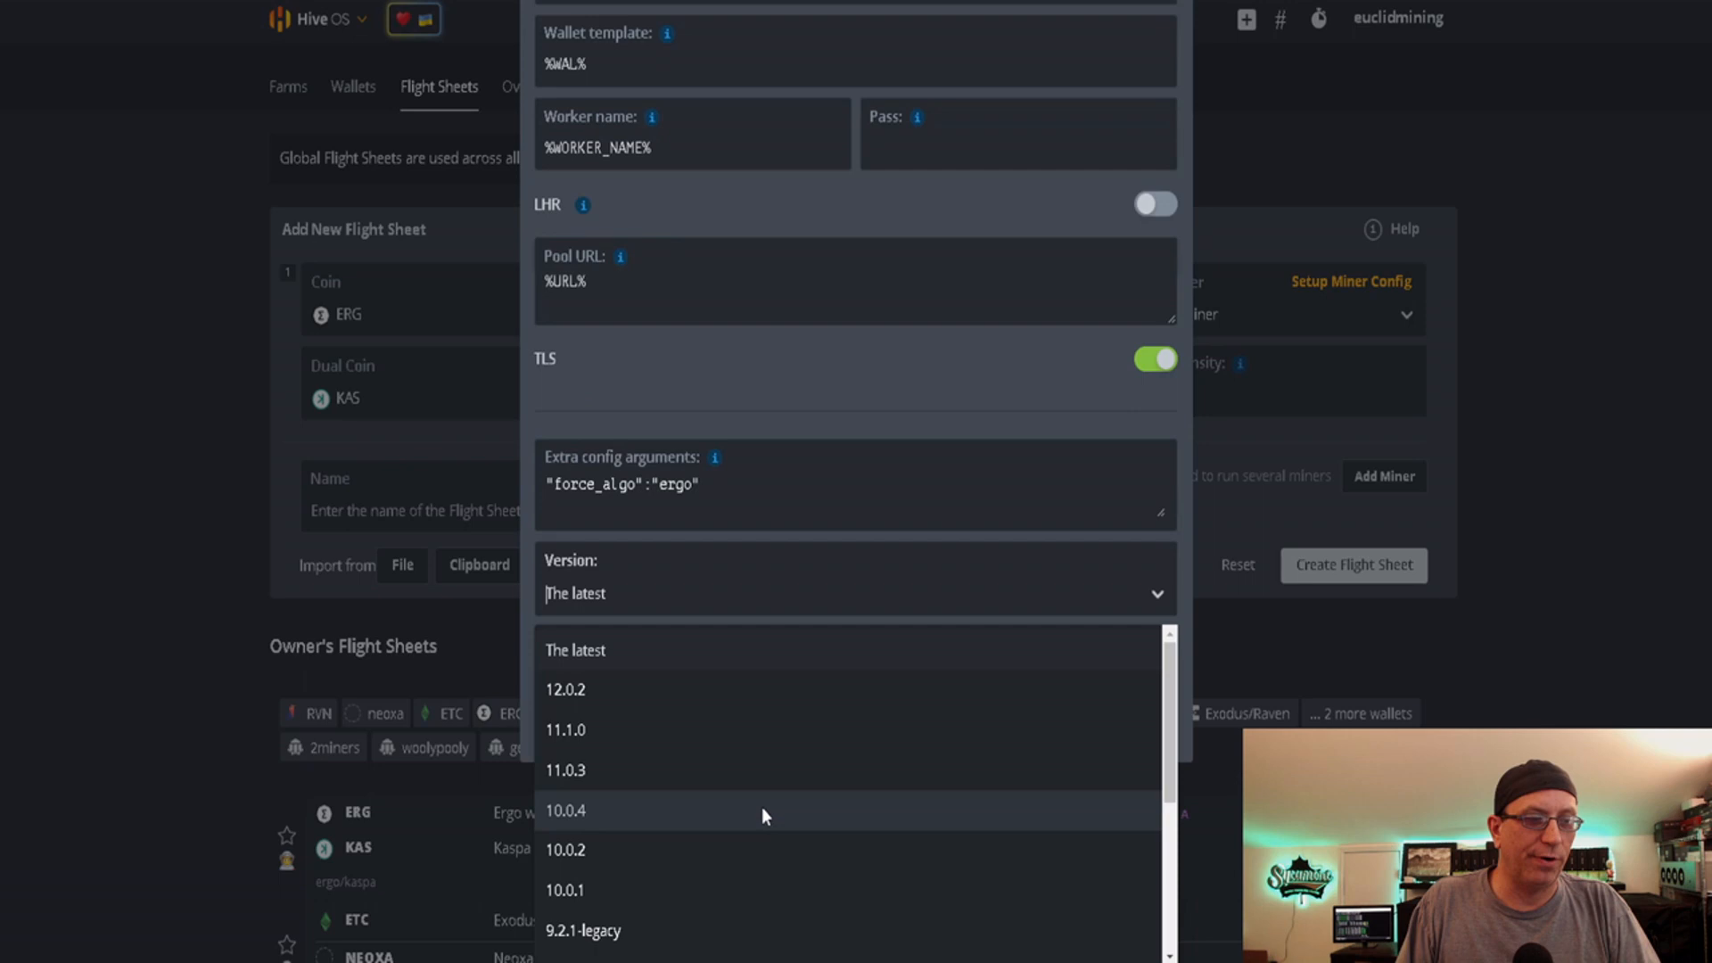
pyautogui.click(741, 759)
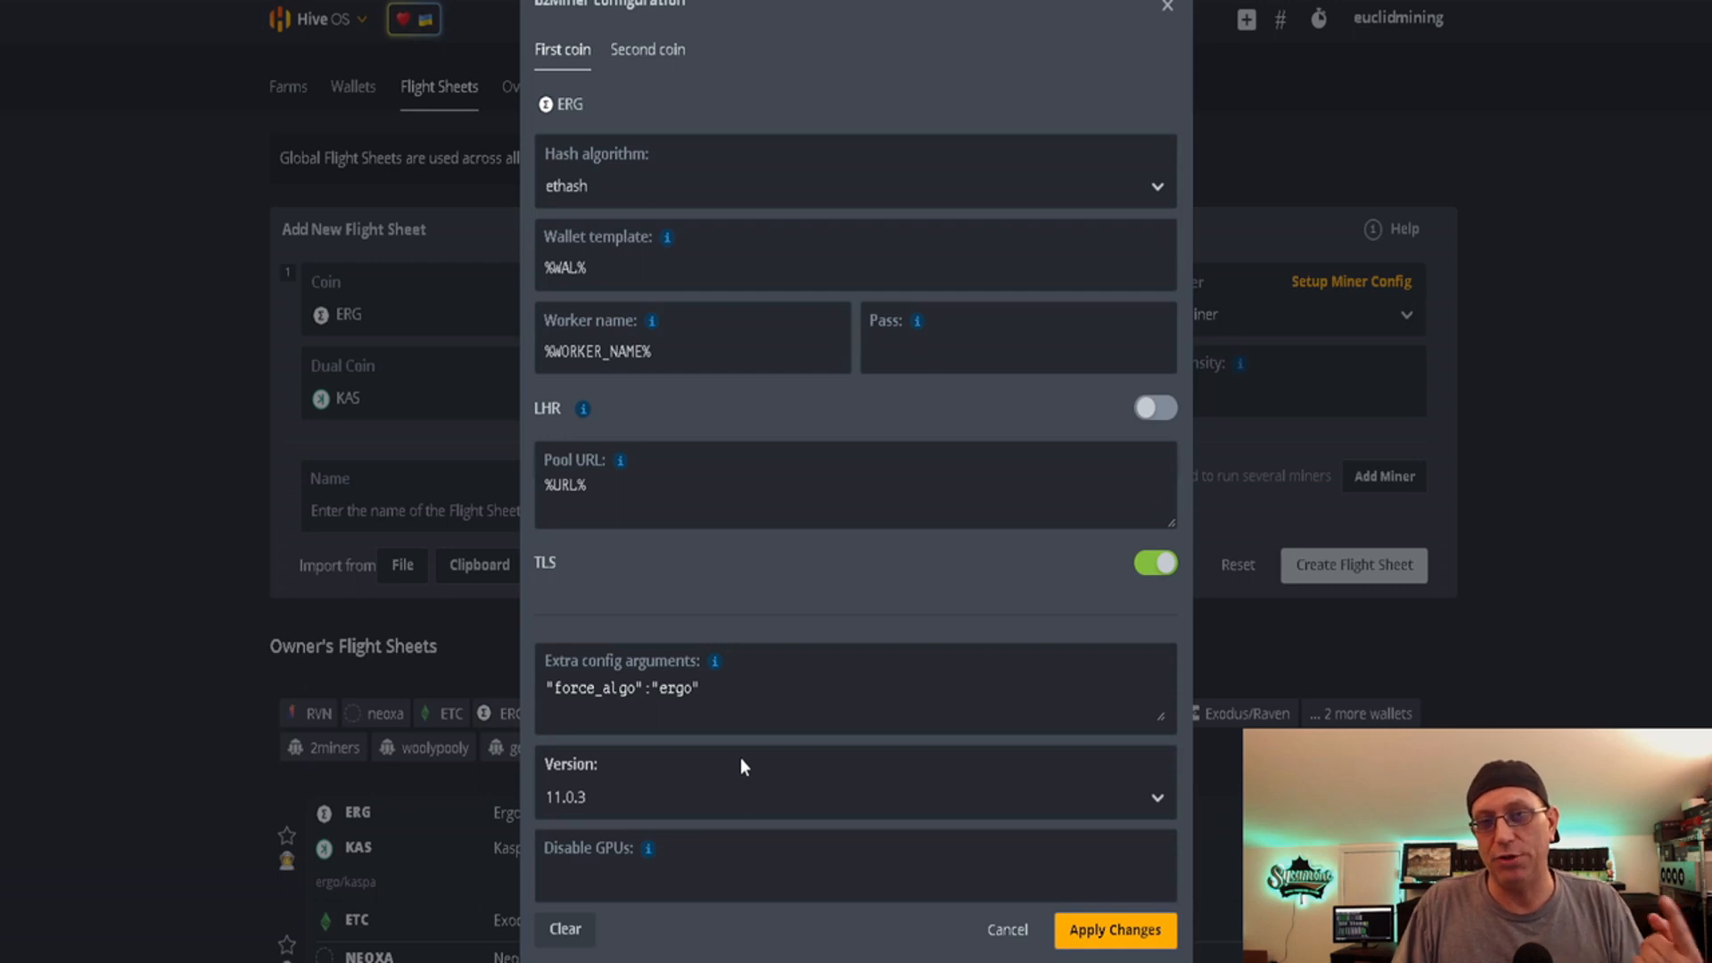
pyautogui.click(669, 843)
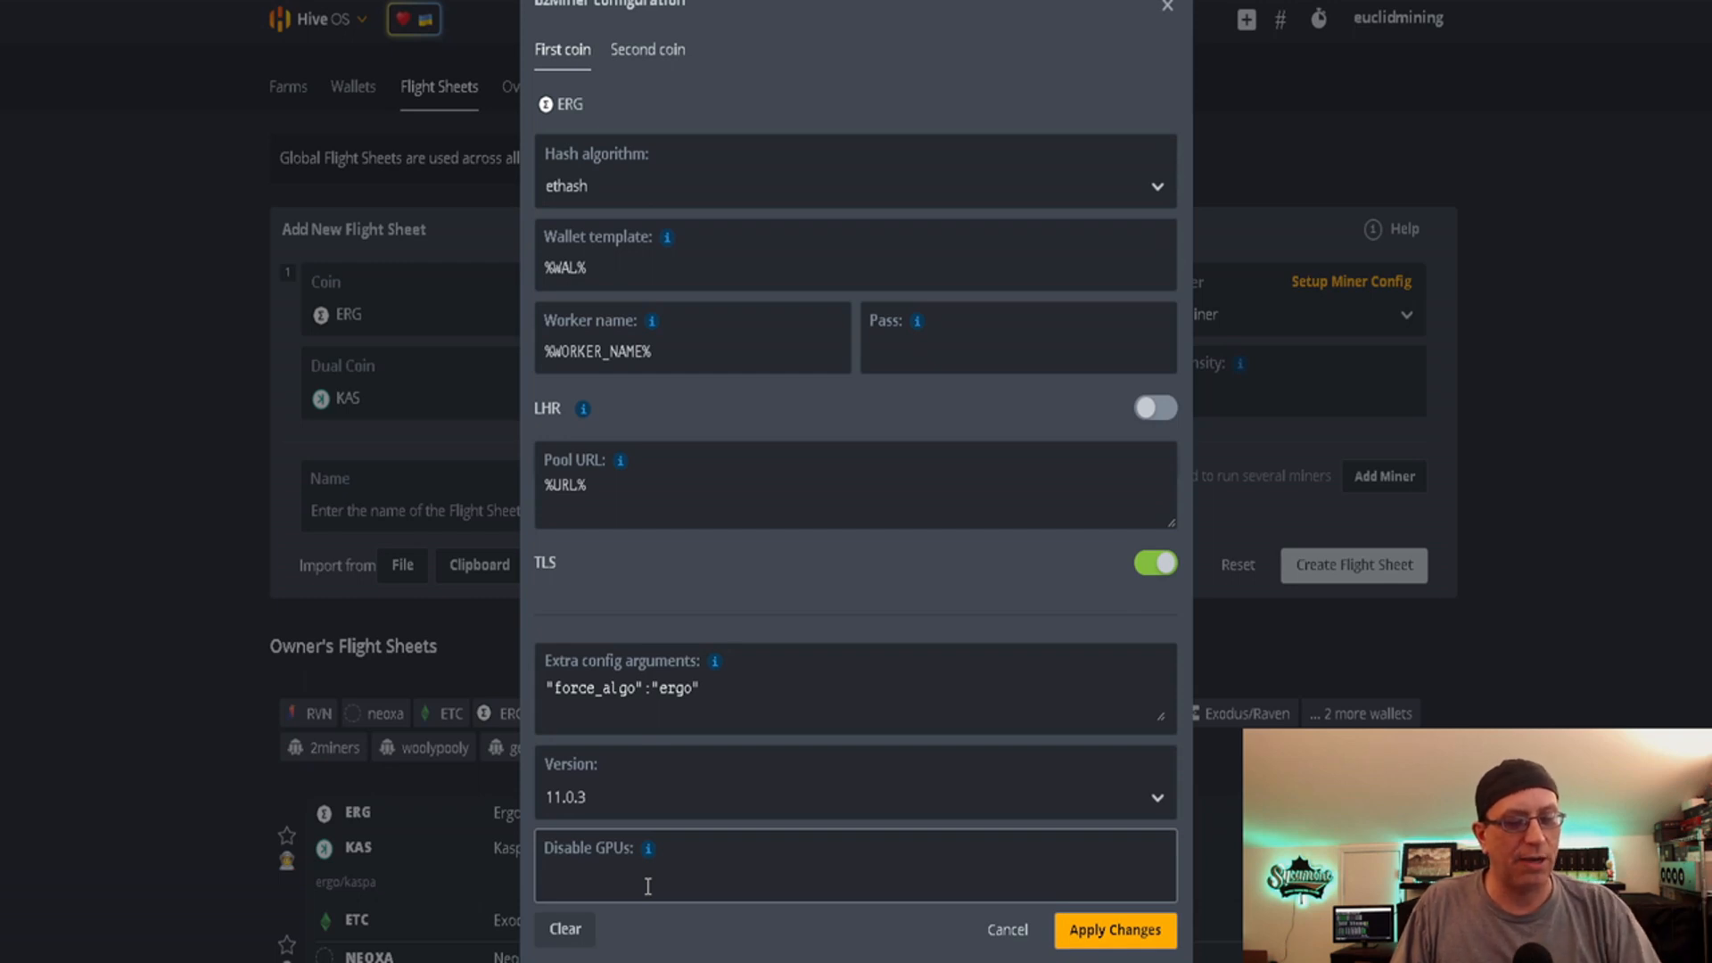
pyautogui.write('0')
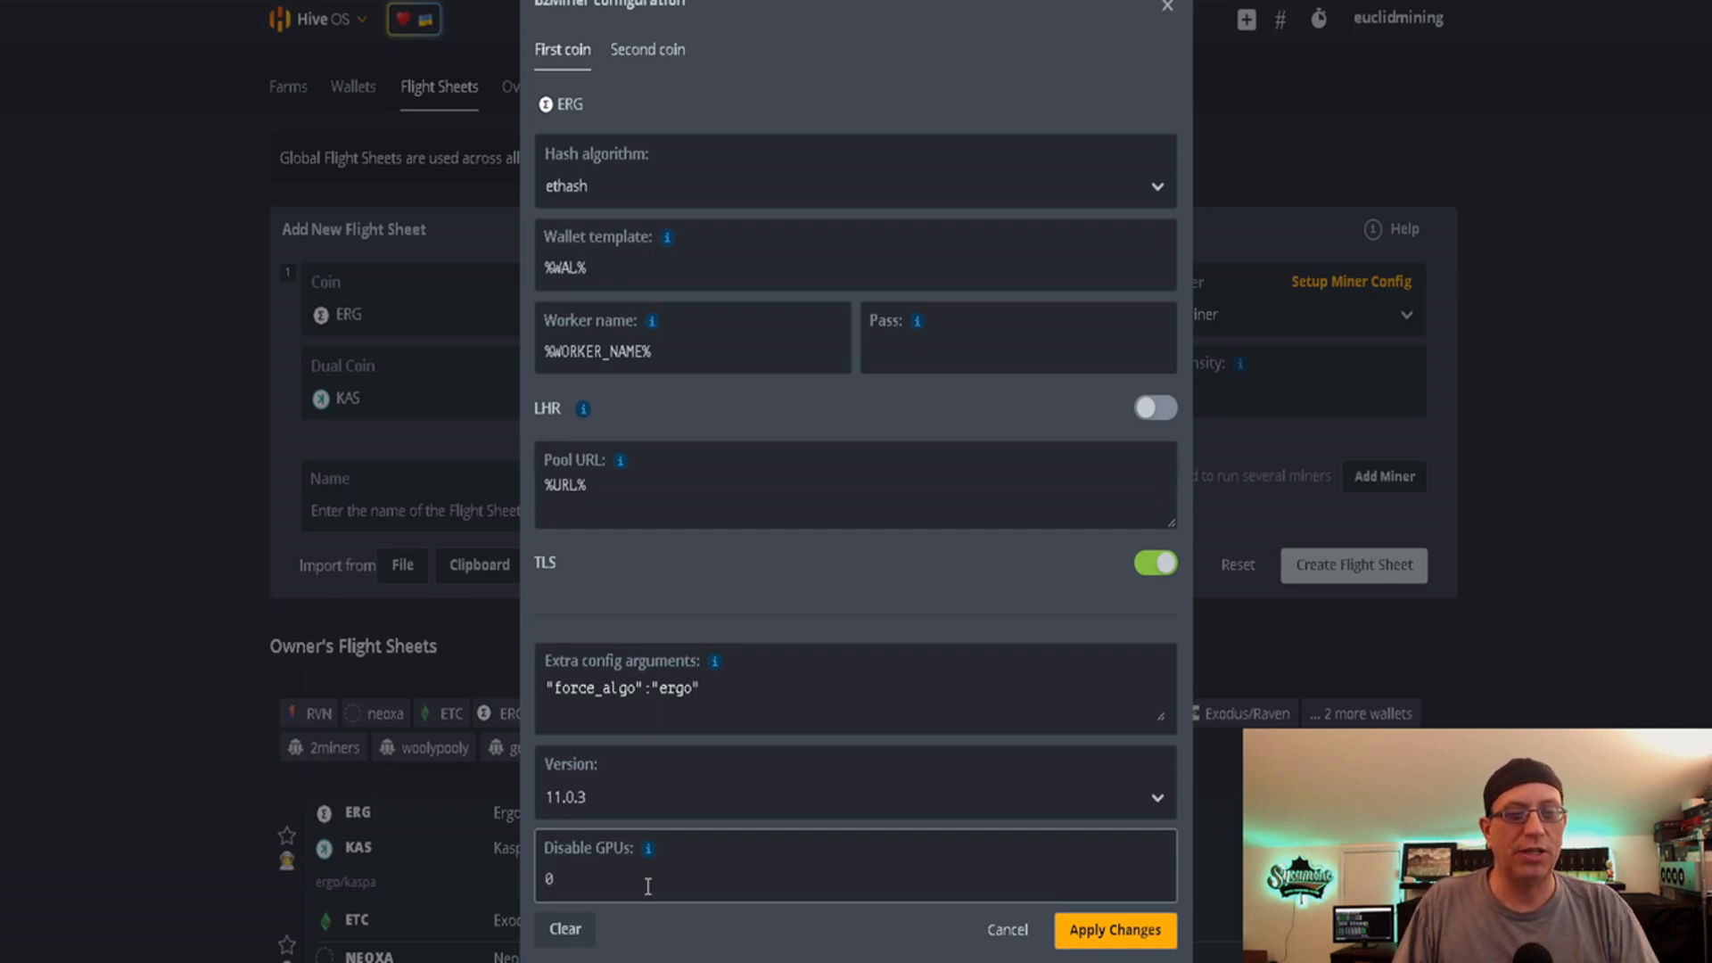
pyautogui.moveTo(648, 854)
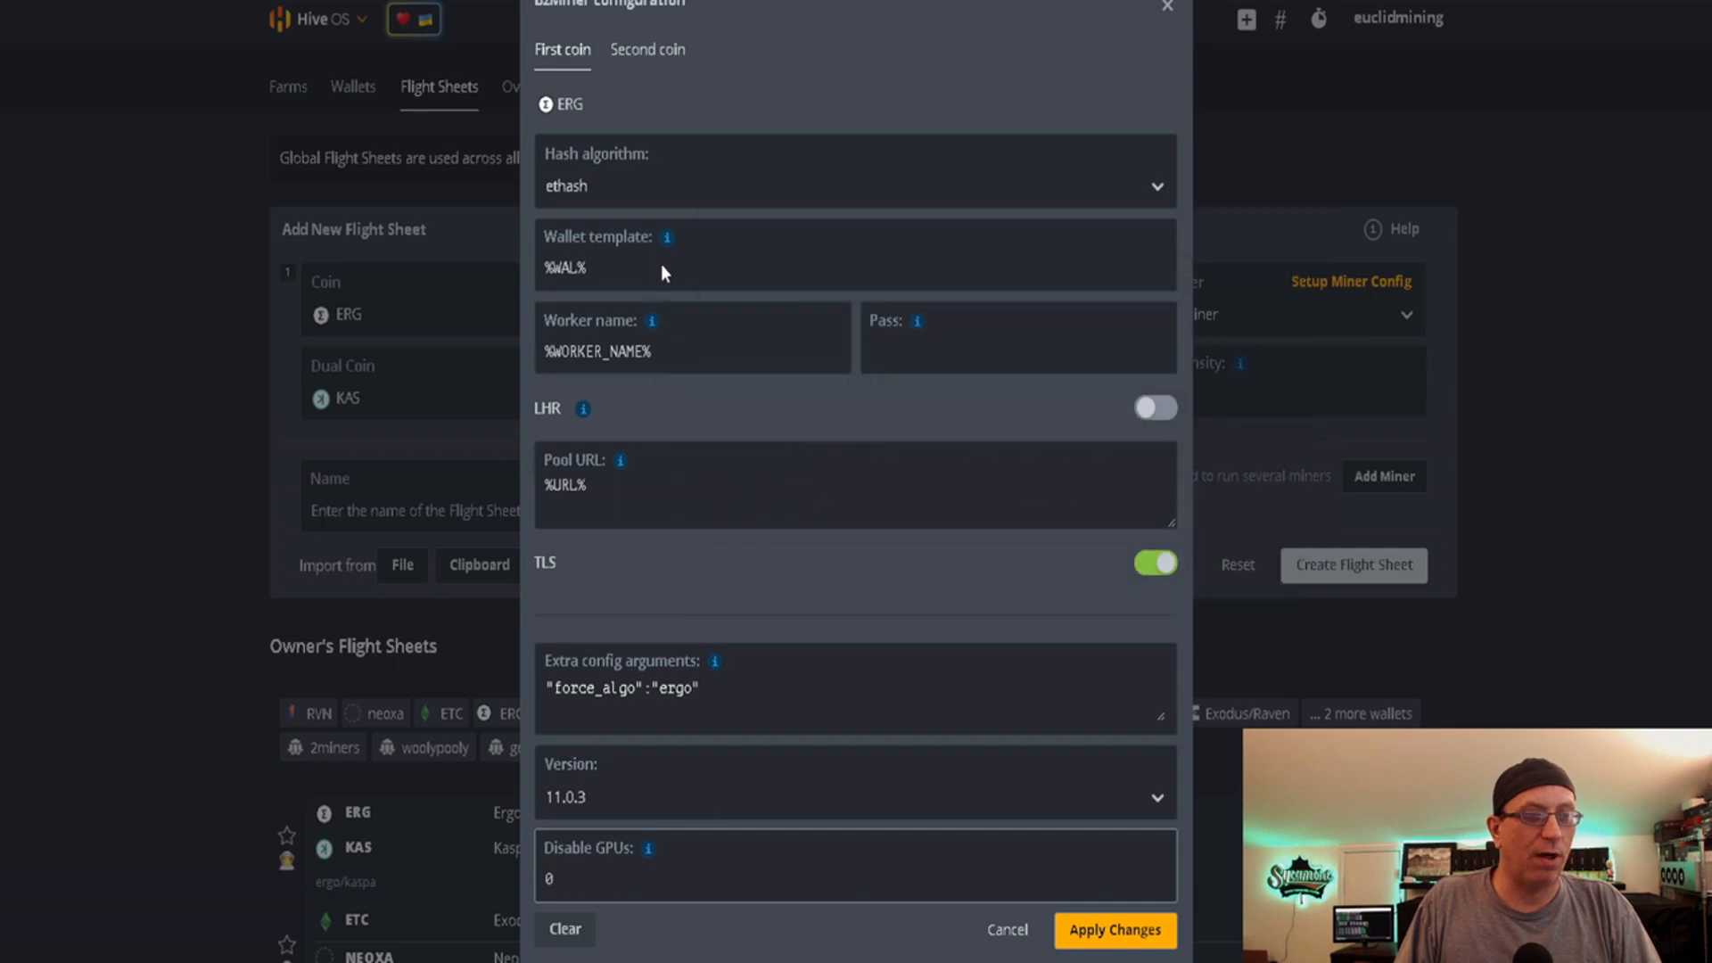
# Set the second coin's hash algorithm to kaspa in the BzMiner configuration.
pyautogui.click(648, 56)
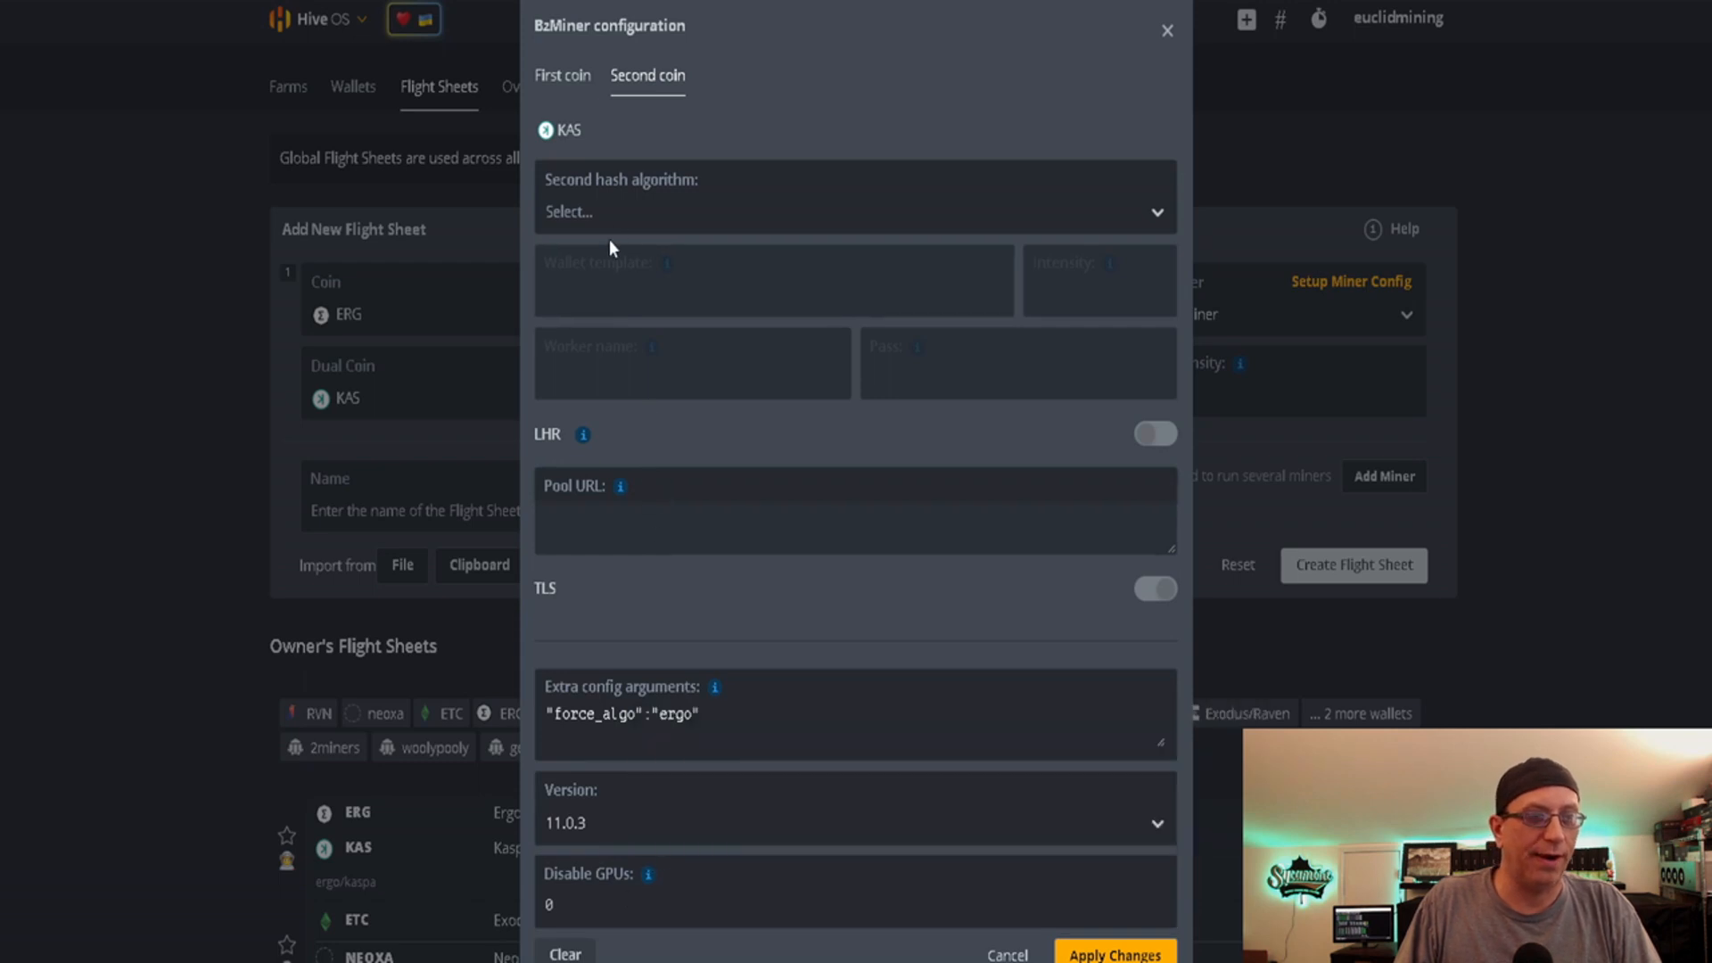
pyautogui.click(620, 213)
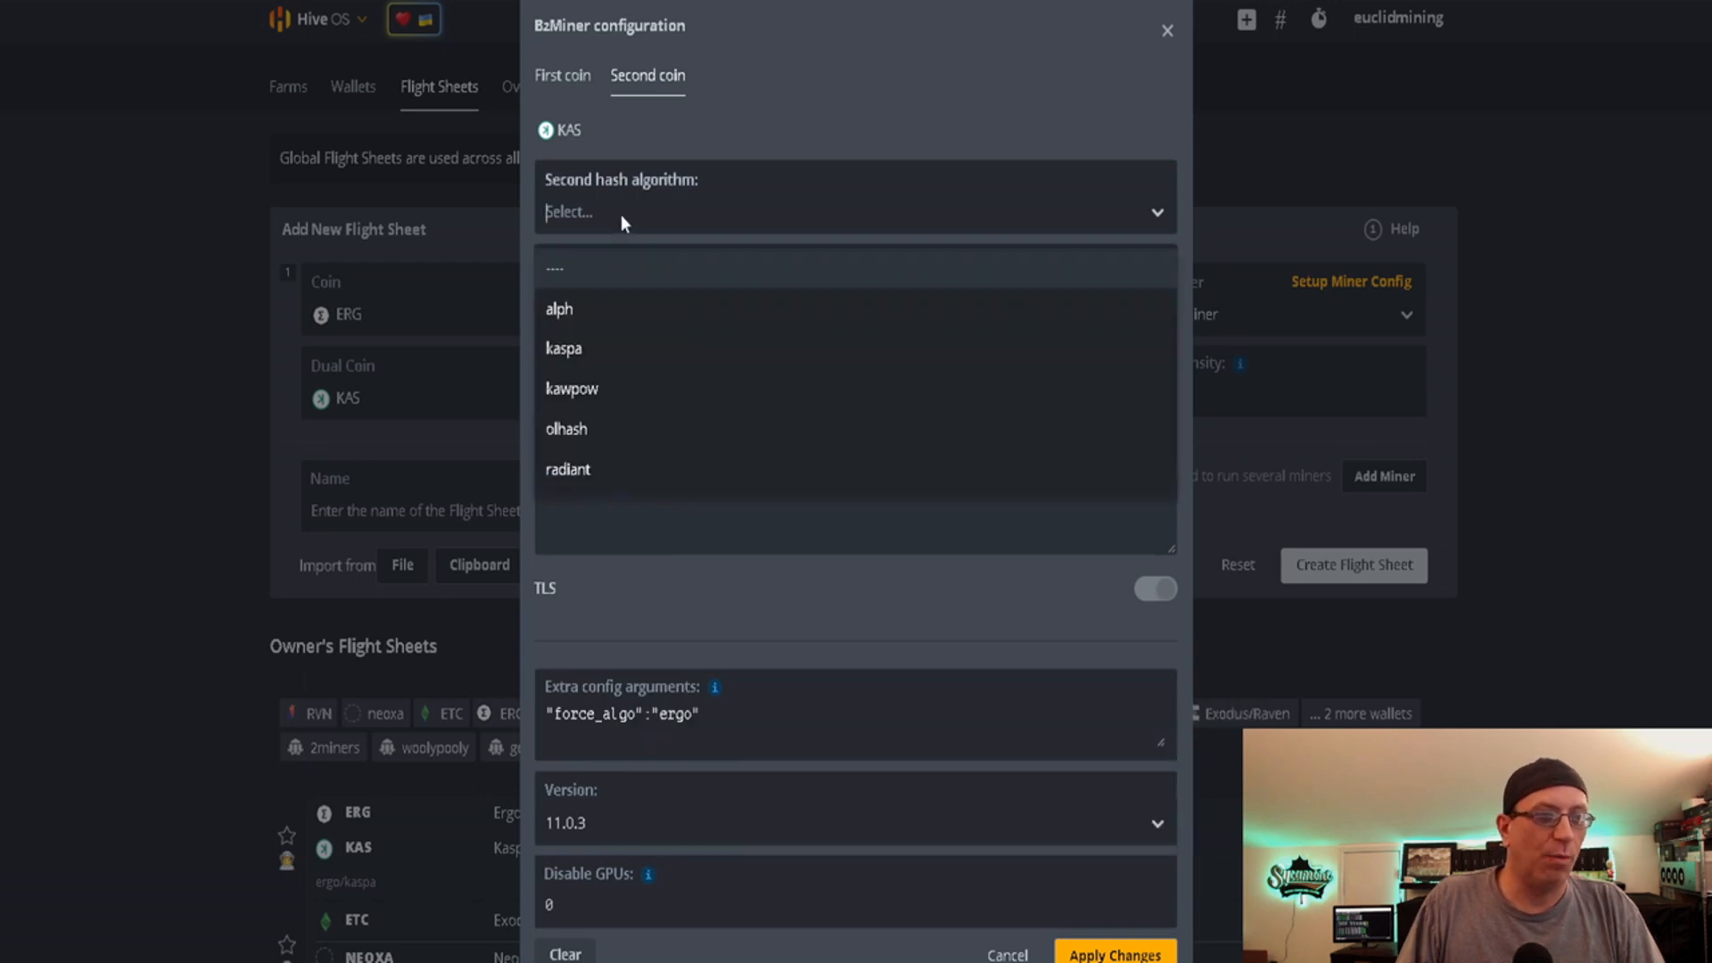
pyautogui.click(590, 352)
# Set the second coin's wallet template to %WAL% and its worker name to %WORKER_NAME%.
pyautogui.moveTo(667, 264)
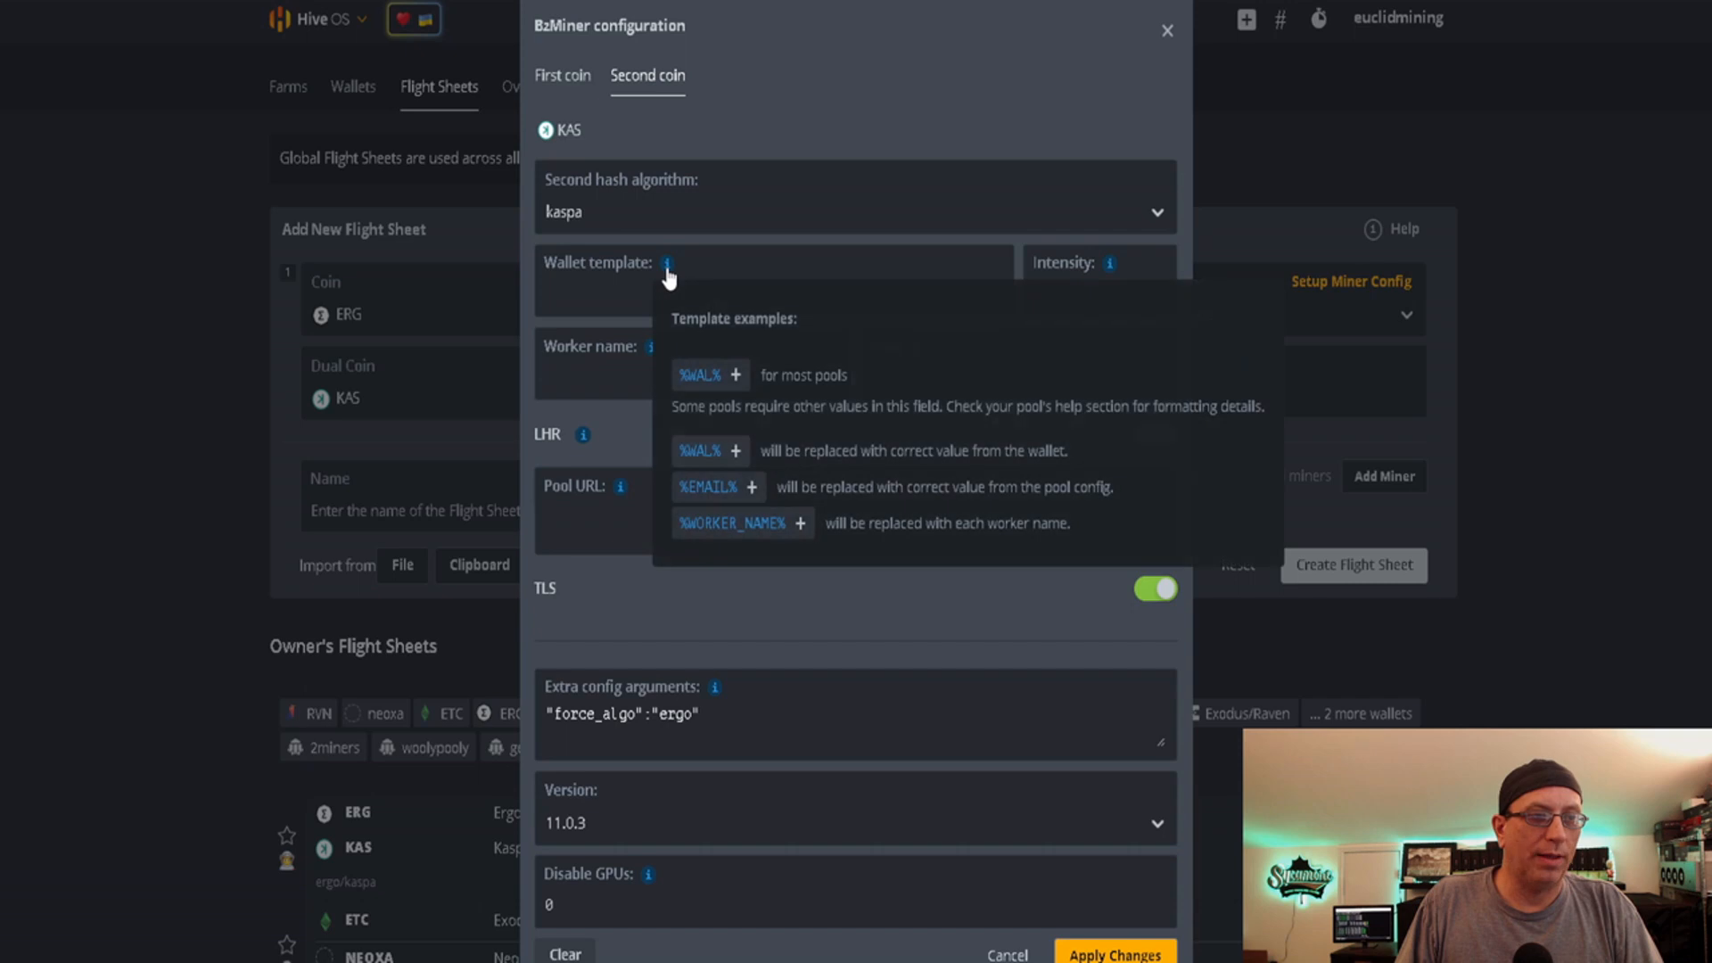
pyautogui.click(695, 388)
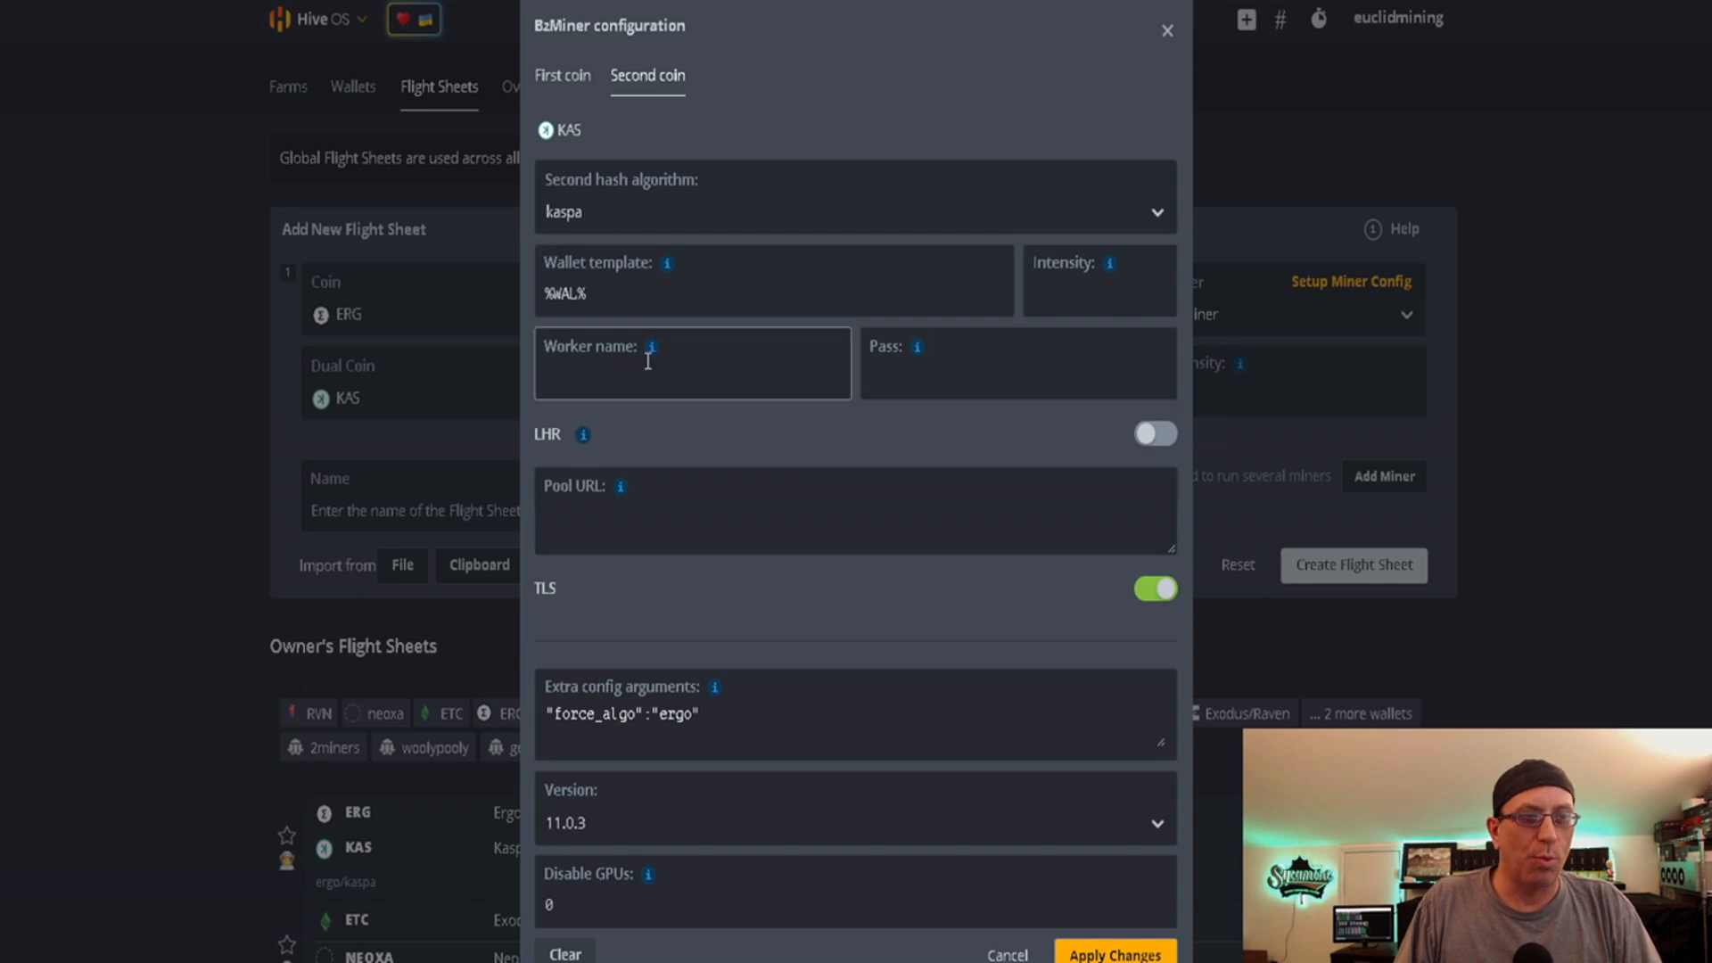
pyautogui.moveTo(650, 357)
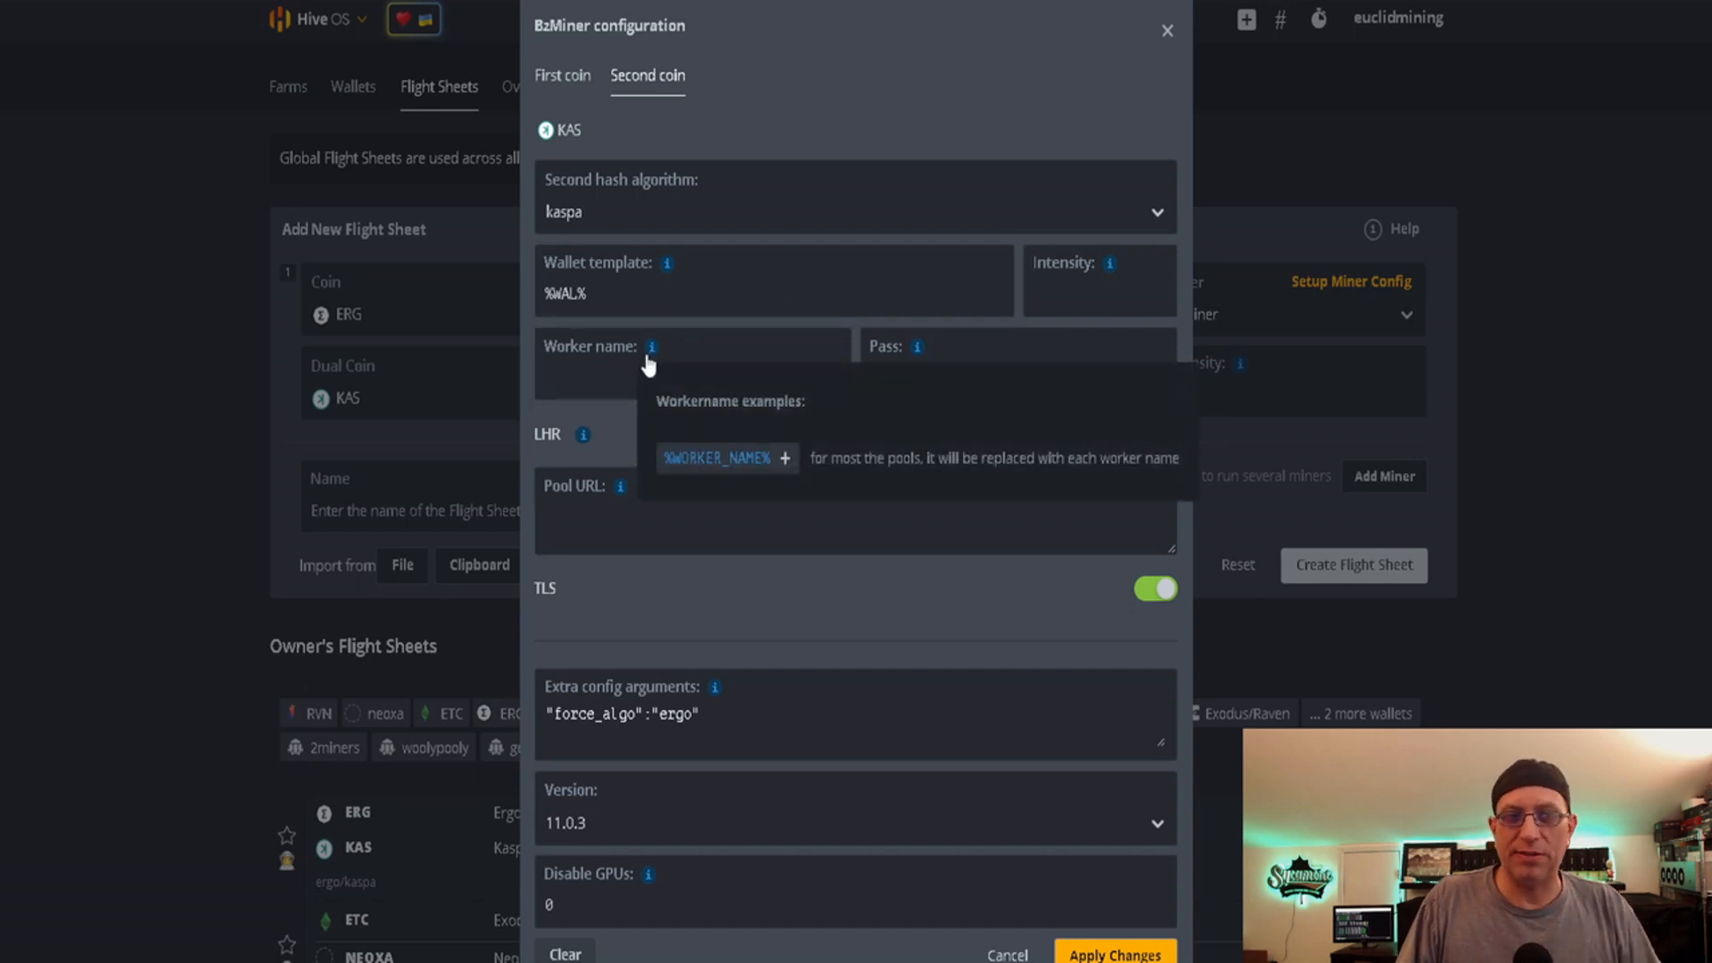
pyautogui.click(689, 458)
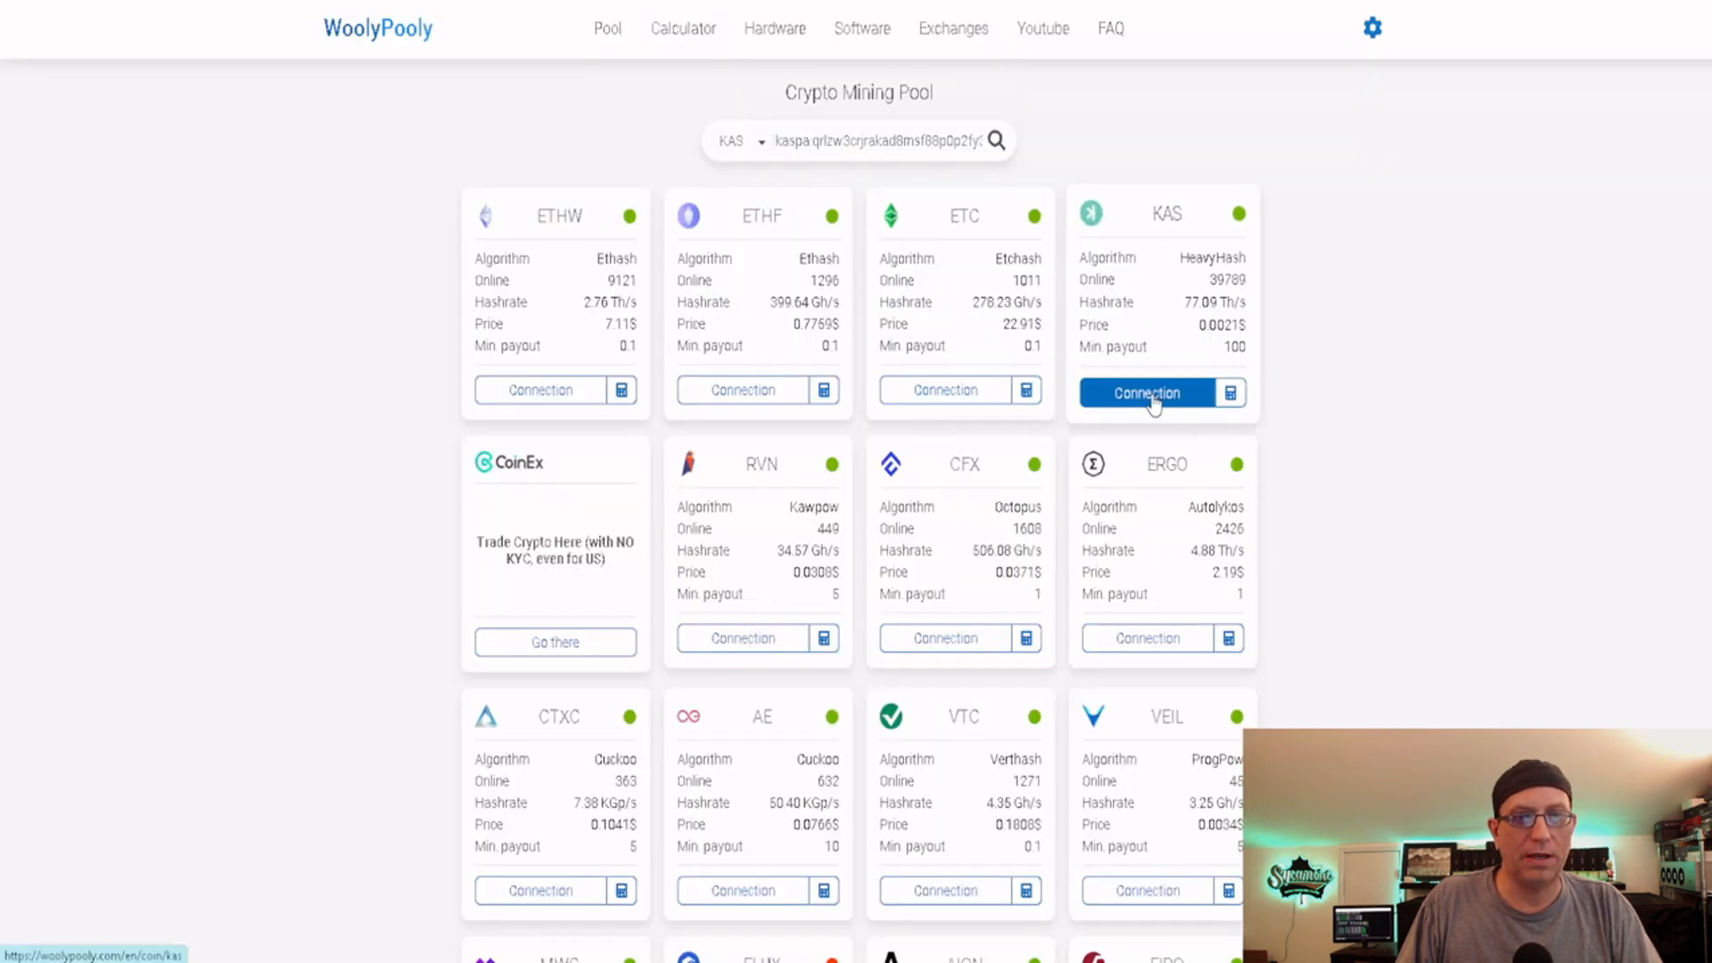
# Copy the USA PPLNS server address for KAS from WoolyPooly and try it as the second coin's pool URL.
pyautogui.click(1148, 393)
pyautogui.click(891, 524)
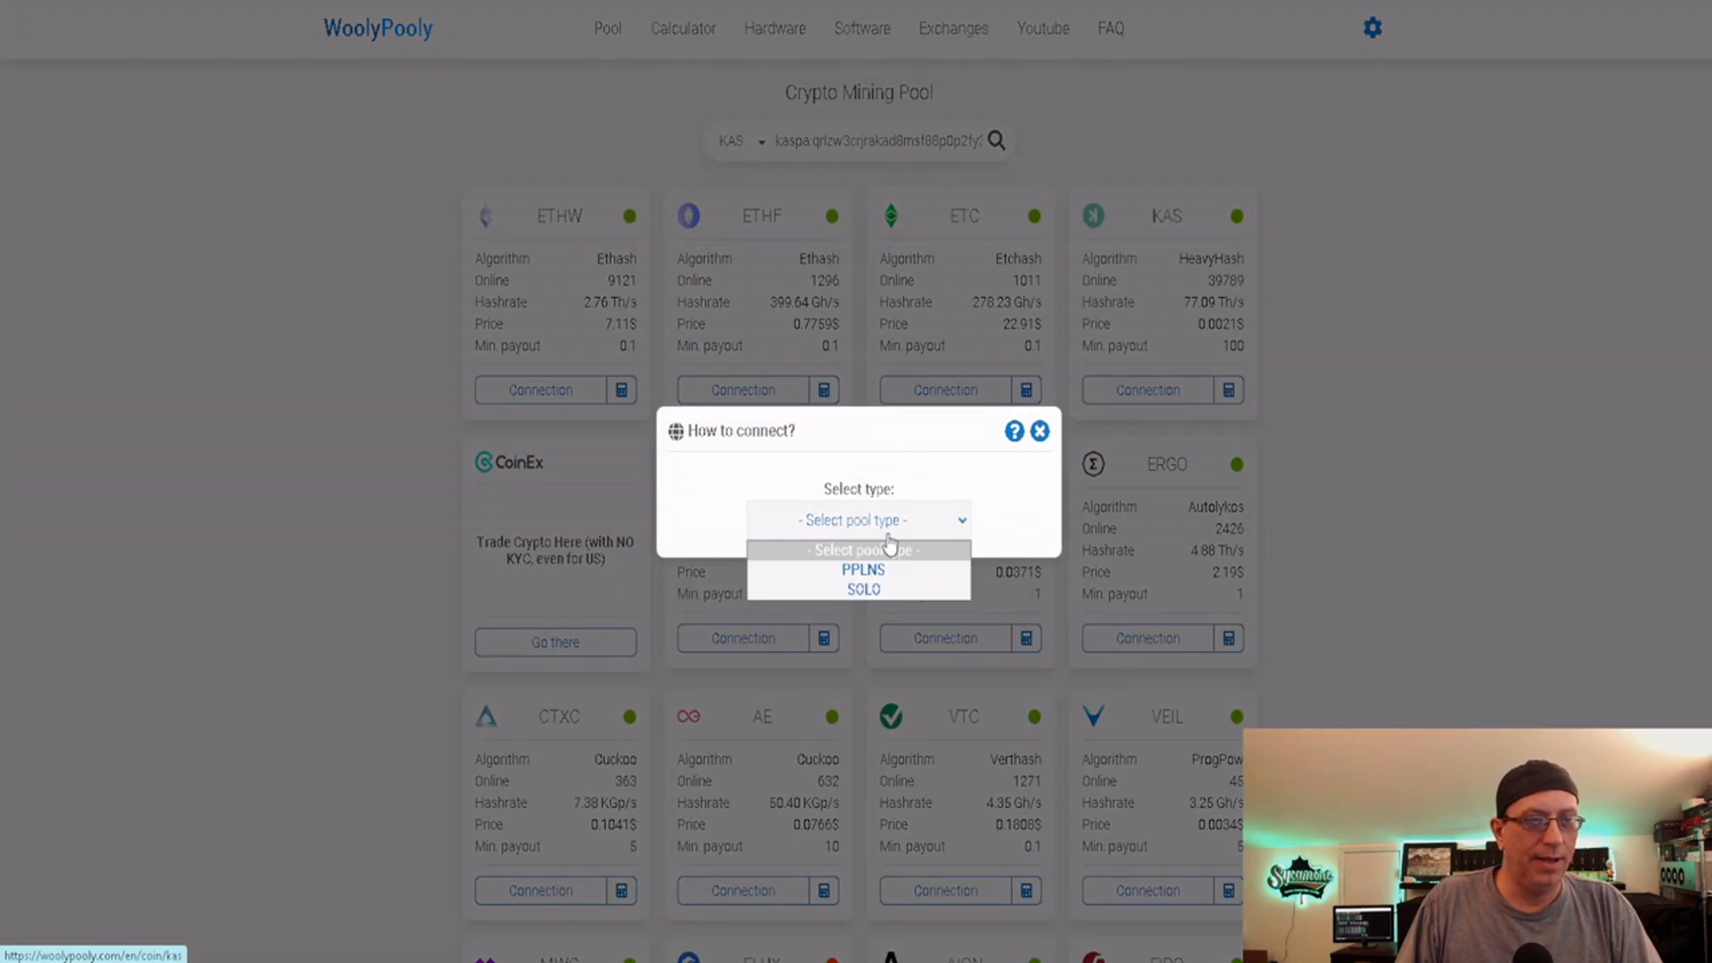
pyautogui.click(867, 570)
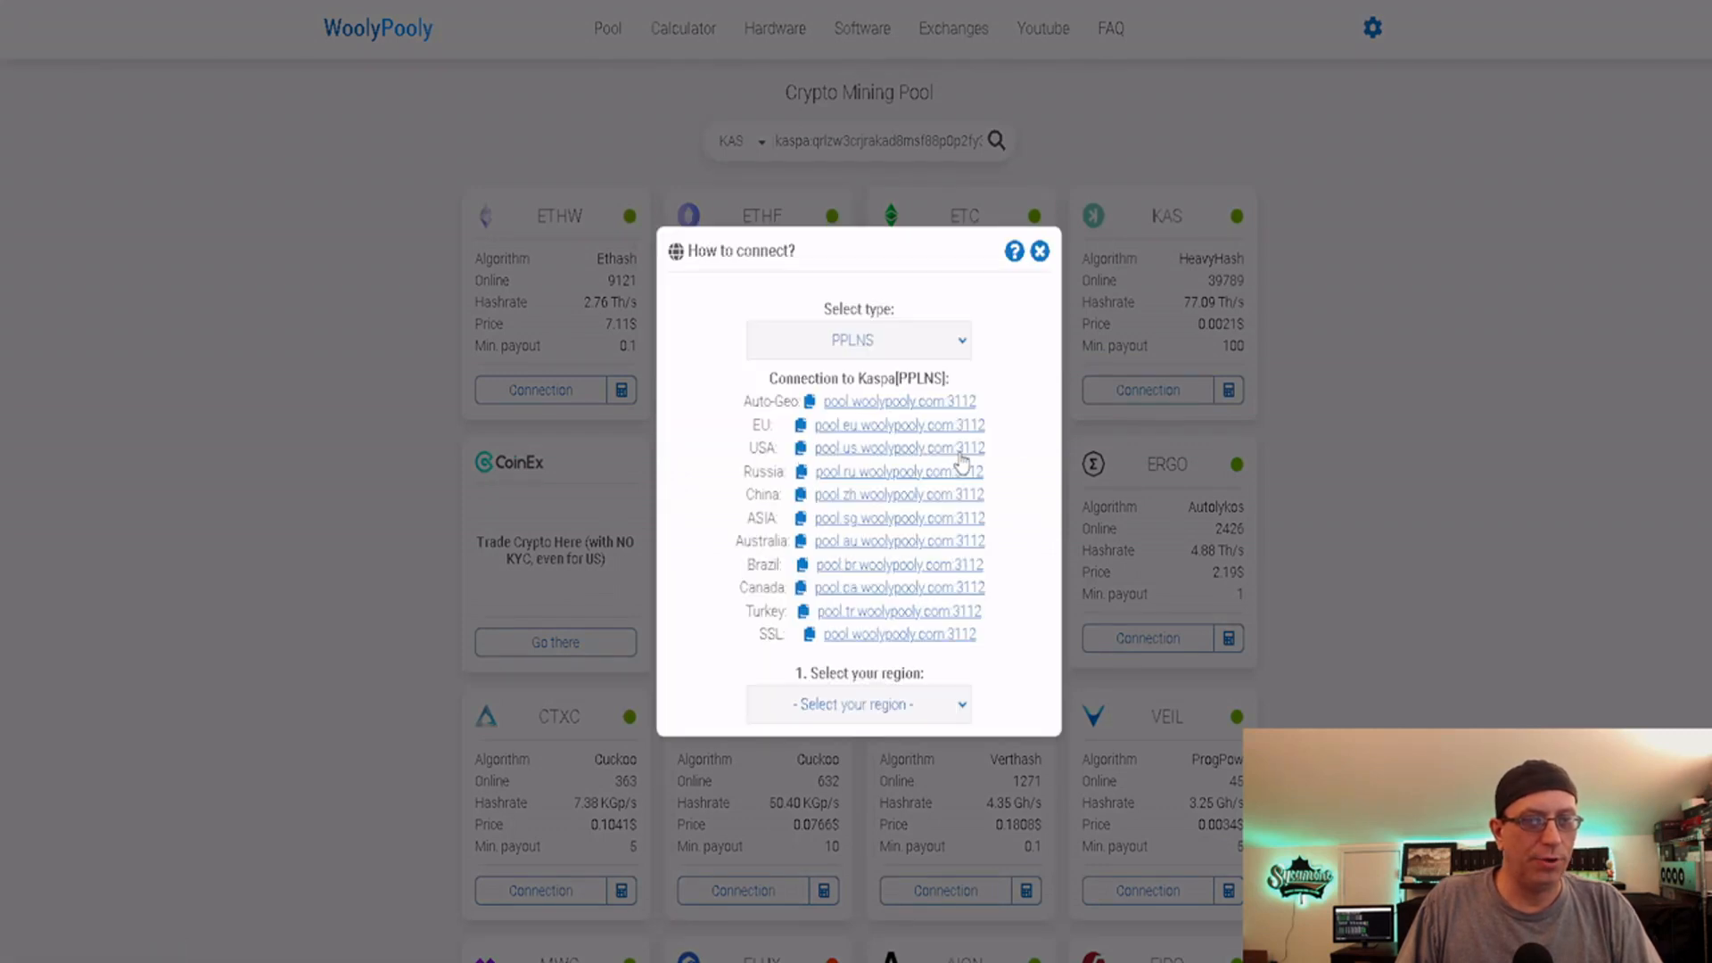
pyautogui.click(960, 453)
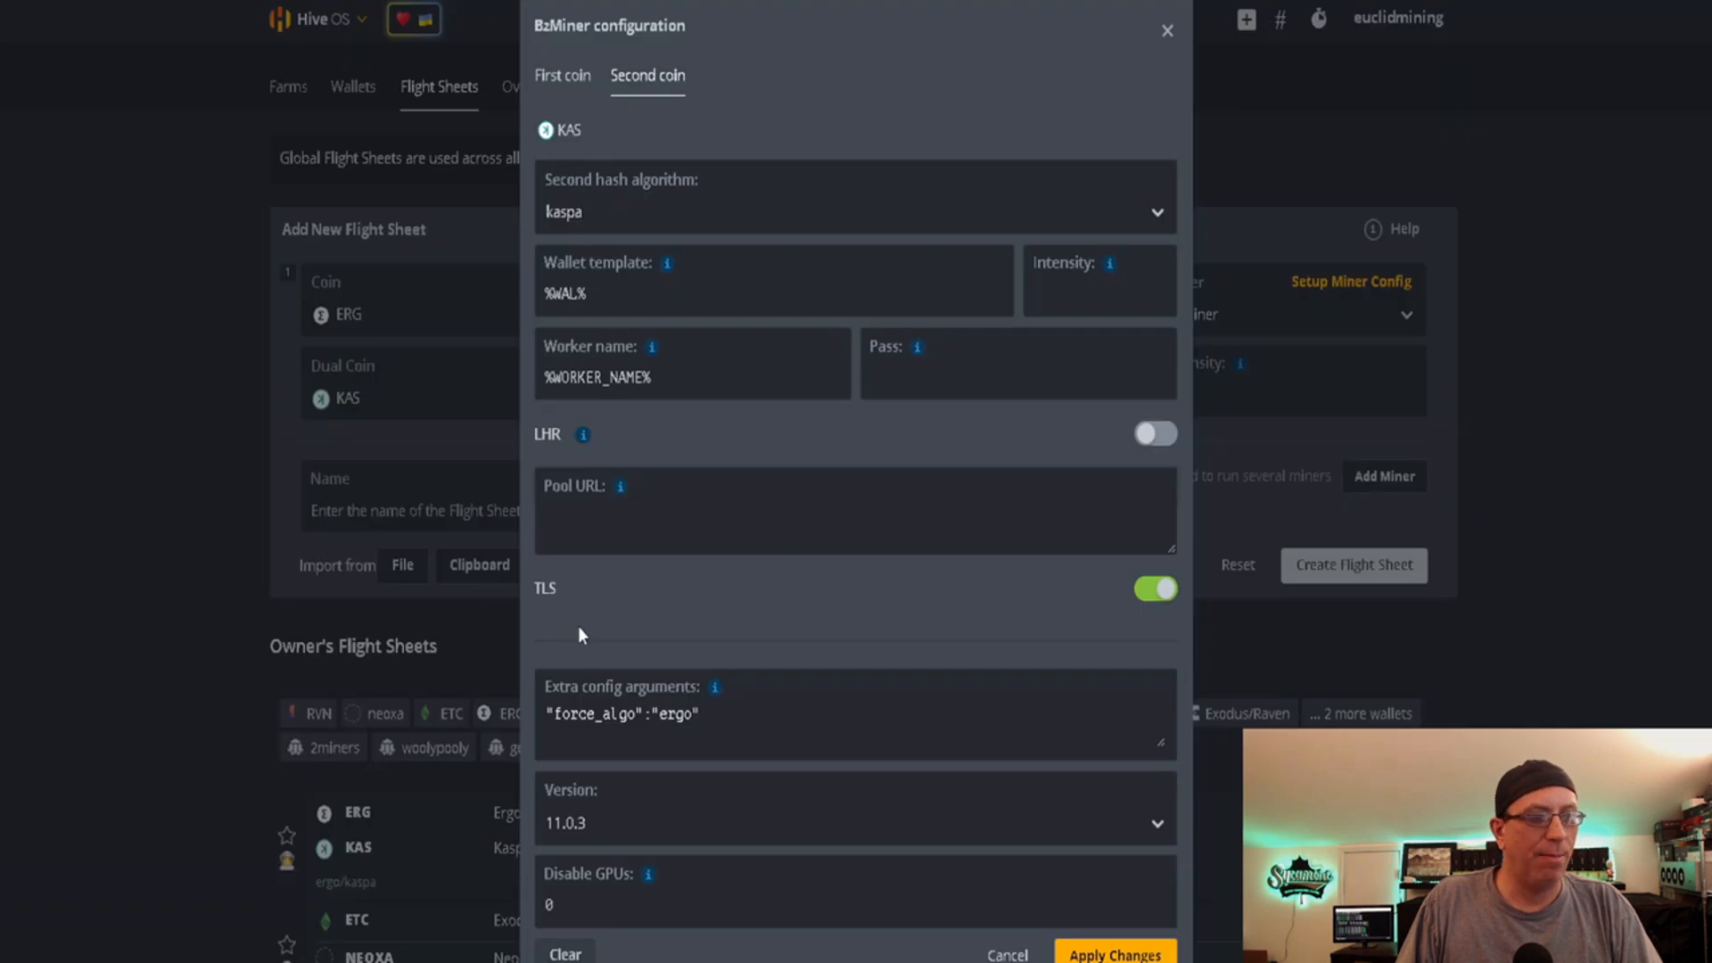
pyautogui.click(629, 523)
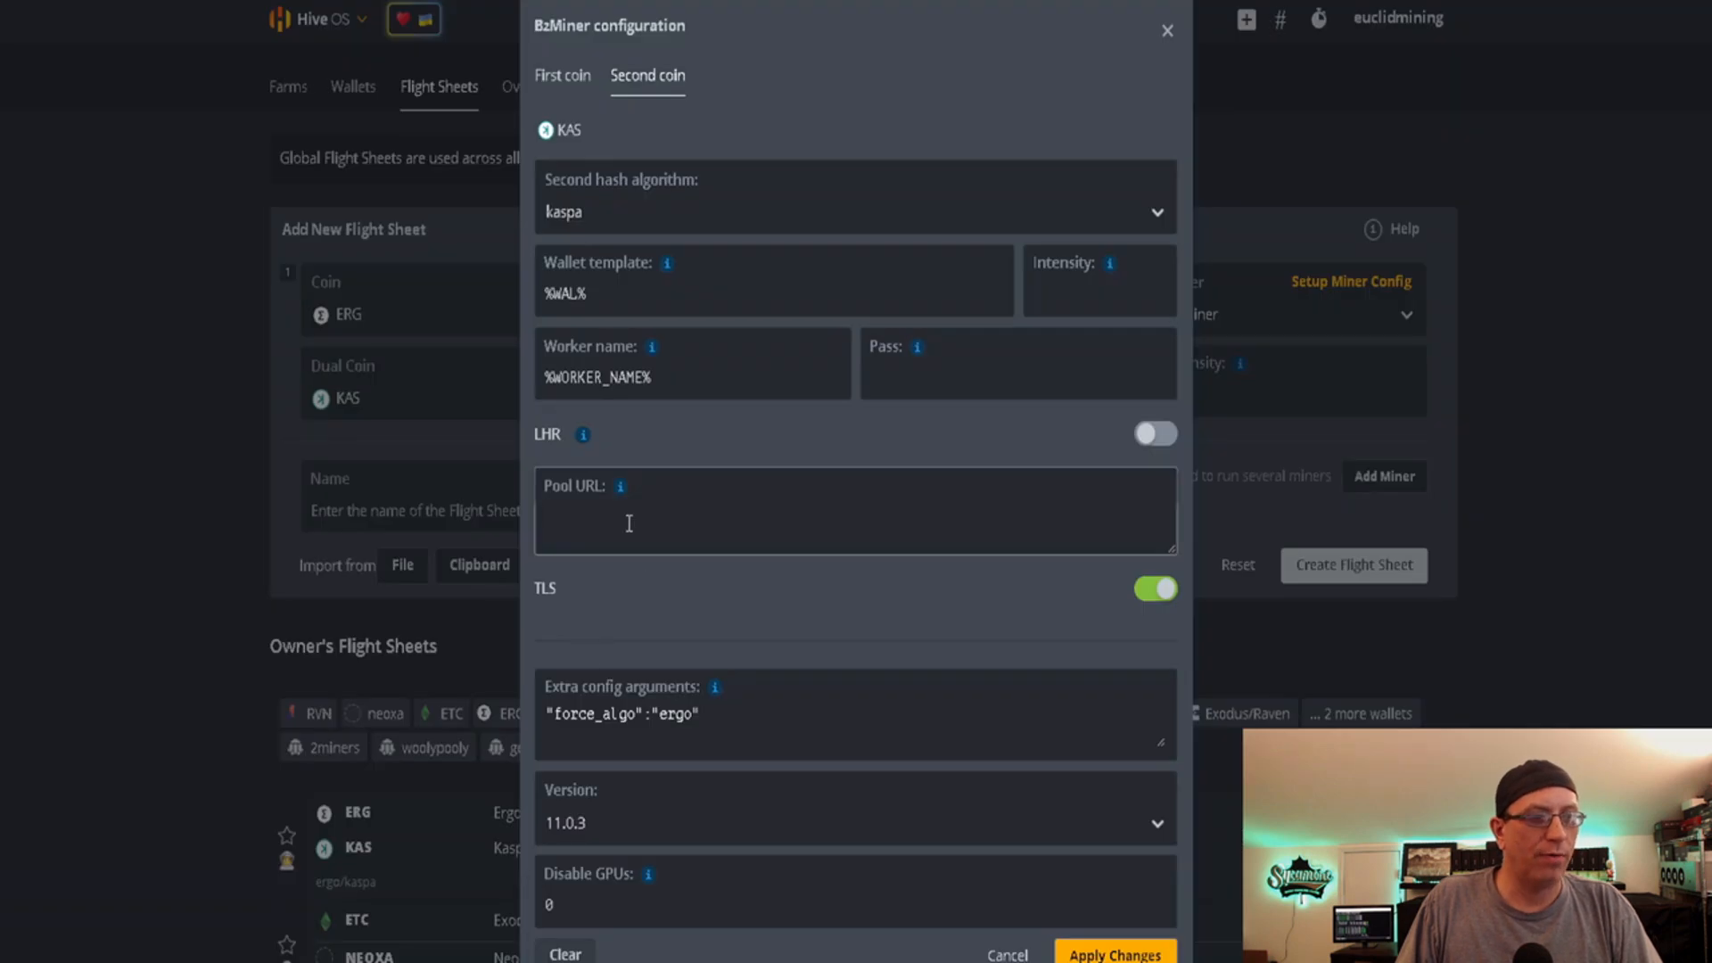
pyautogui.hotkey('ctrl', 'v')
# Clear the pasted address, set the second coin's pool URL to %URL%, and apply the BzMiner configuration.
pyautogui.press('BackSpace')
pyautogui.press('BackSpace')
pyautogui.press('BackSpace')
pyautogui.press('BackSpace')
pyautogui.press('BackSpace')
pyautogui.press('BackSpace')
pyautogui.press('BackSpace')
pyautogui.press('BackSpace')
pyautogui.press('BackSpace')
pyautogui.press('BackSpace')
pyautogui.press('BackSpace')
pyautogui.press('BackSpace')
pyautogui.press('BackSpace')
pyautogui.press('BackSpace')
pyautogui.press('BackSpace')
pyautogui.press('BackSpace')
pyautogui.press('BackSpace')
pyautogui.press('BackSpace')
pyautogui.press('BackSpace')
pyautogui.press('BackSpace')
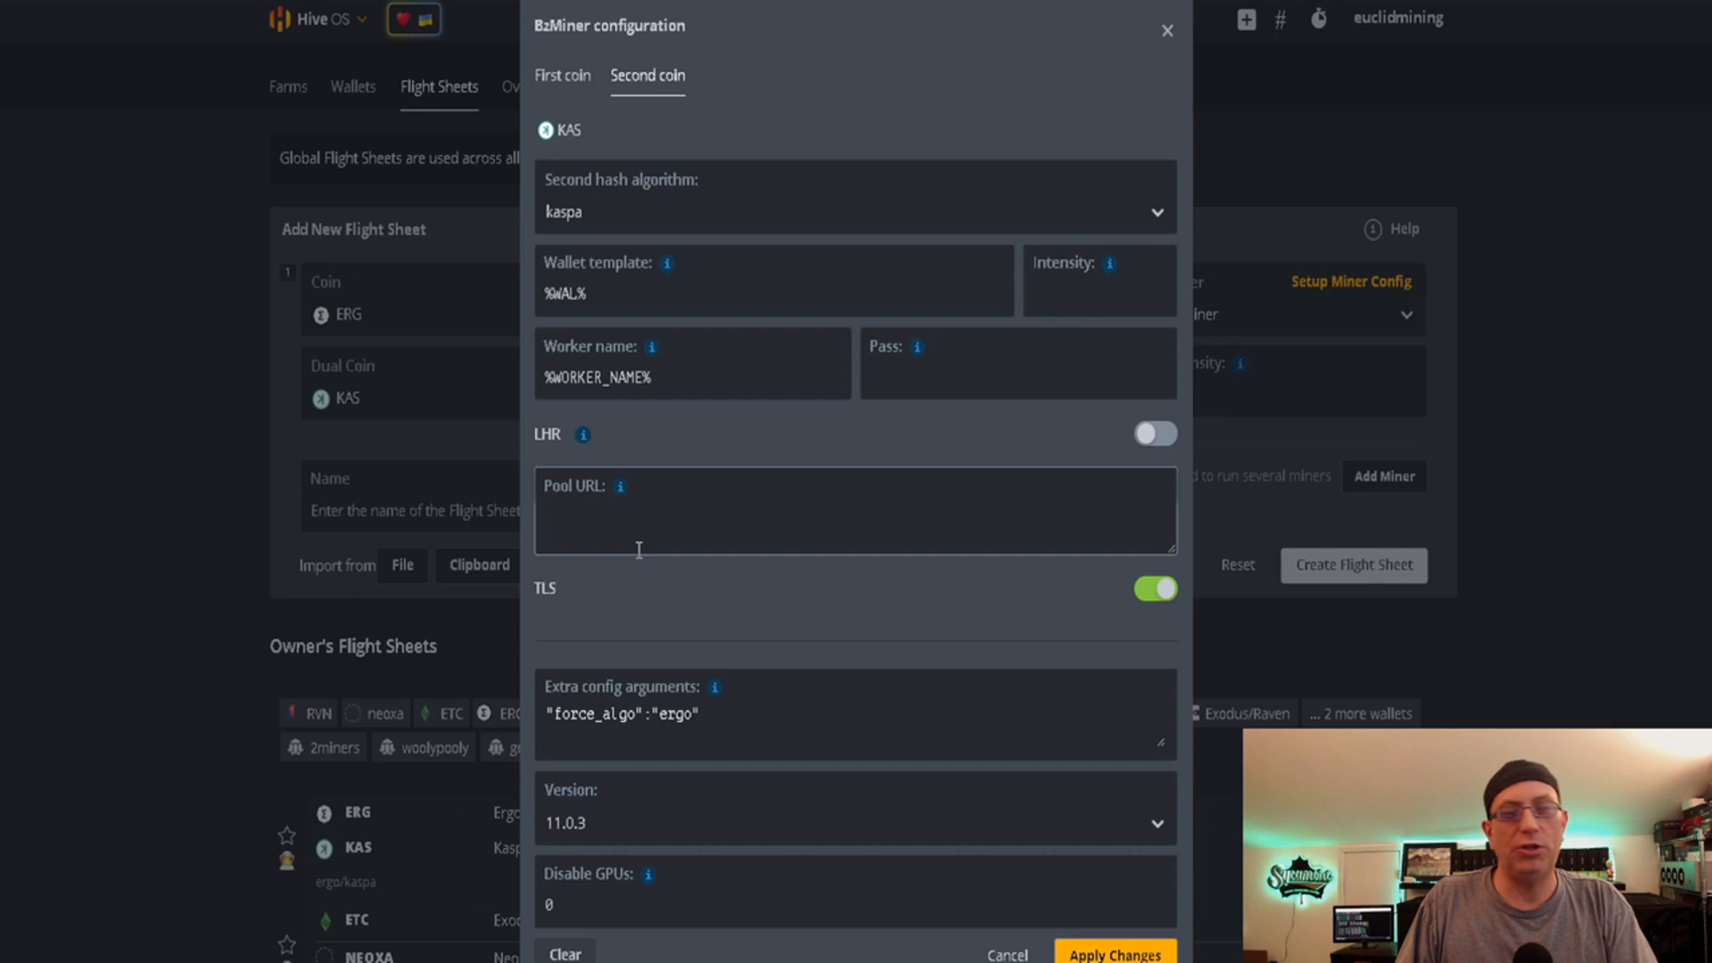
pyautogui.moveTo(619, 493)
pyautogui.click(655, 589)
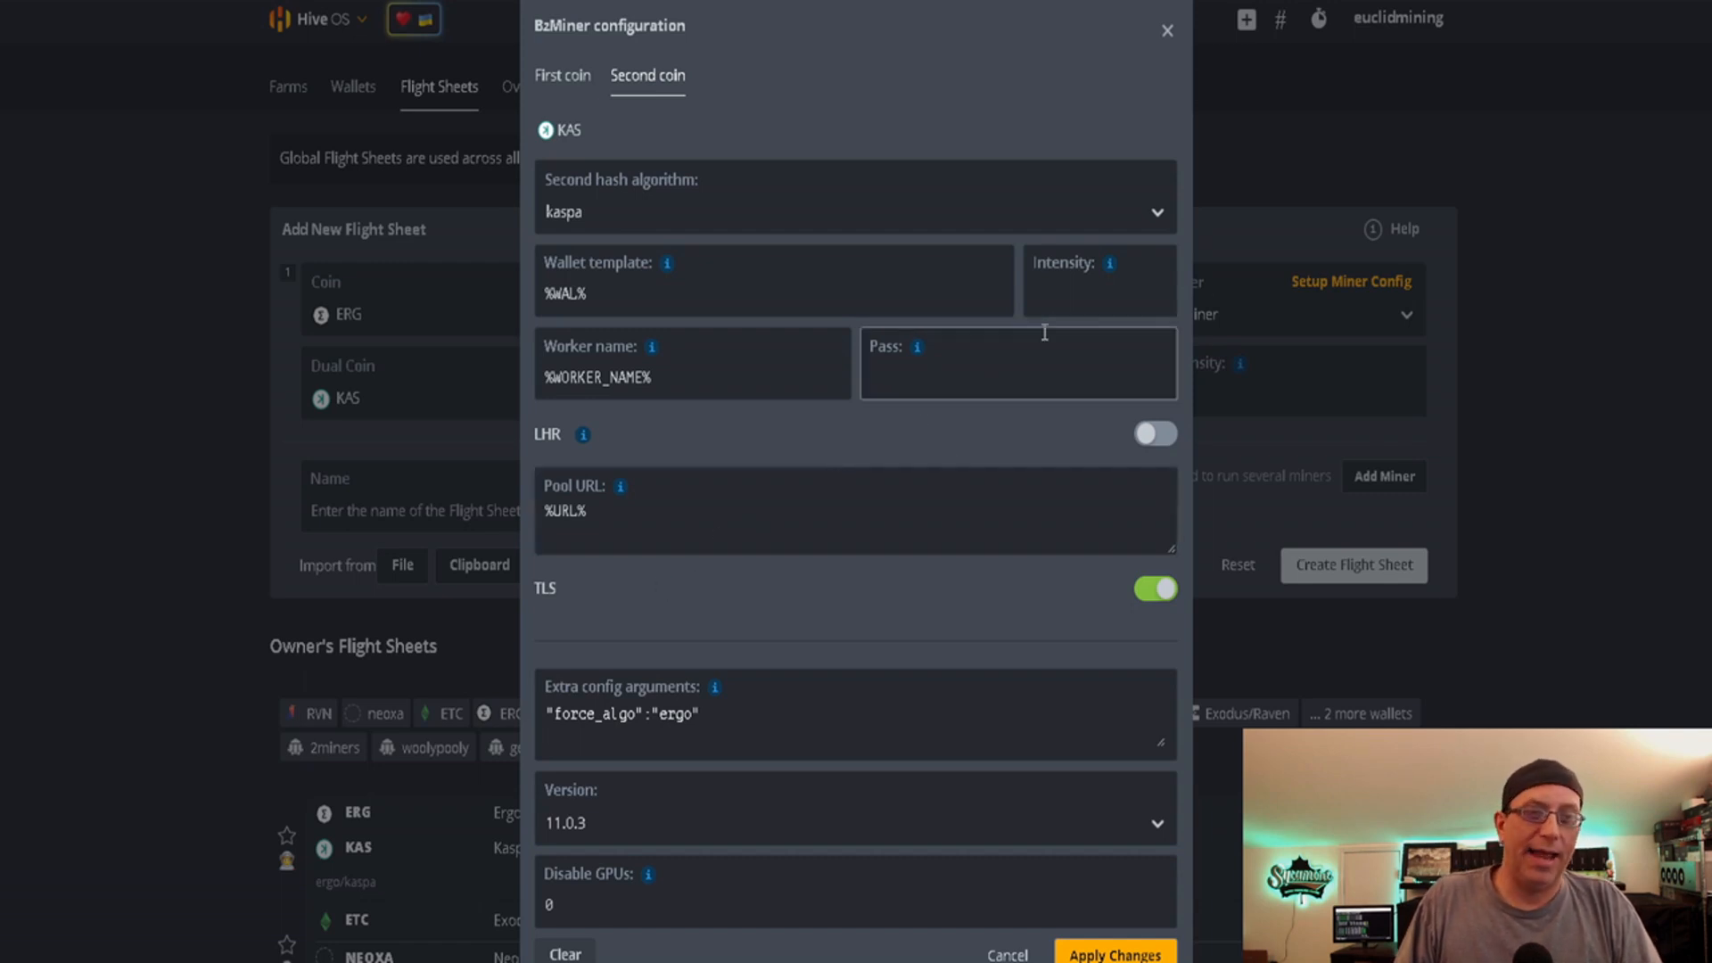
pyautogui.scroll(-1, 819, 501)
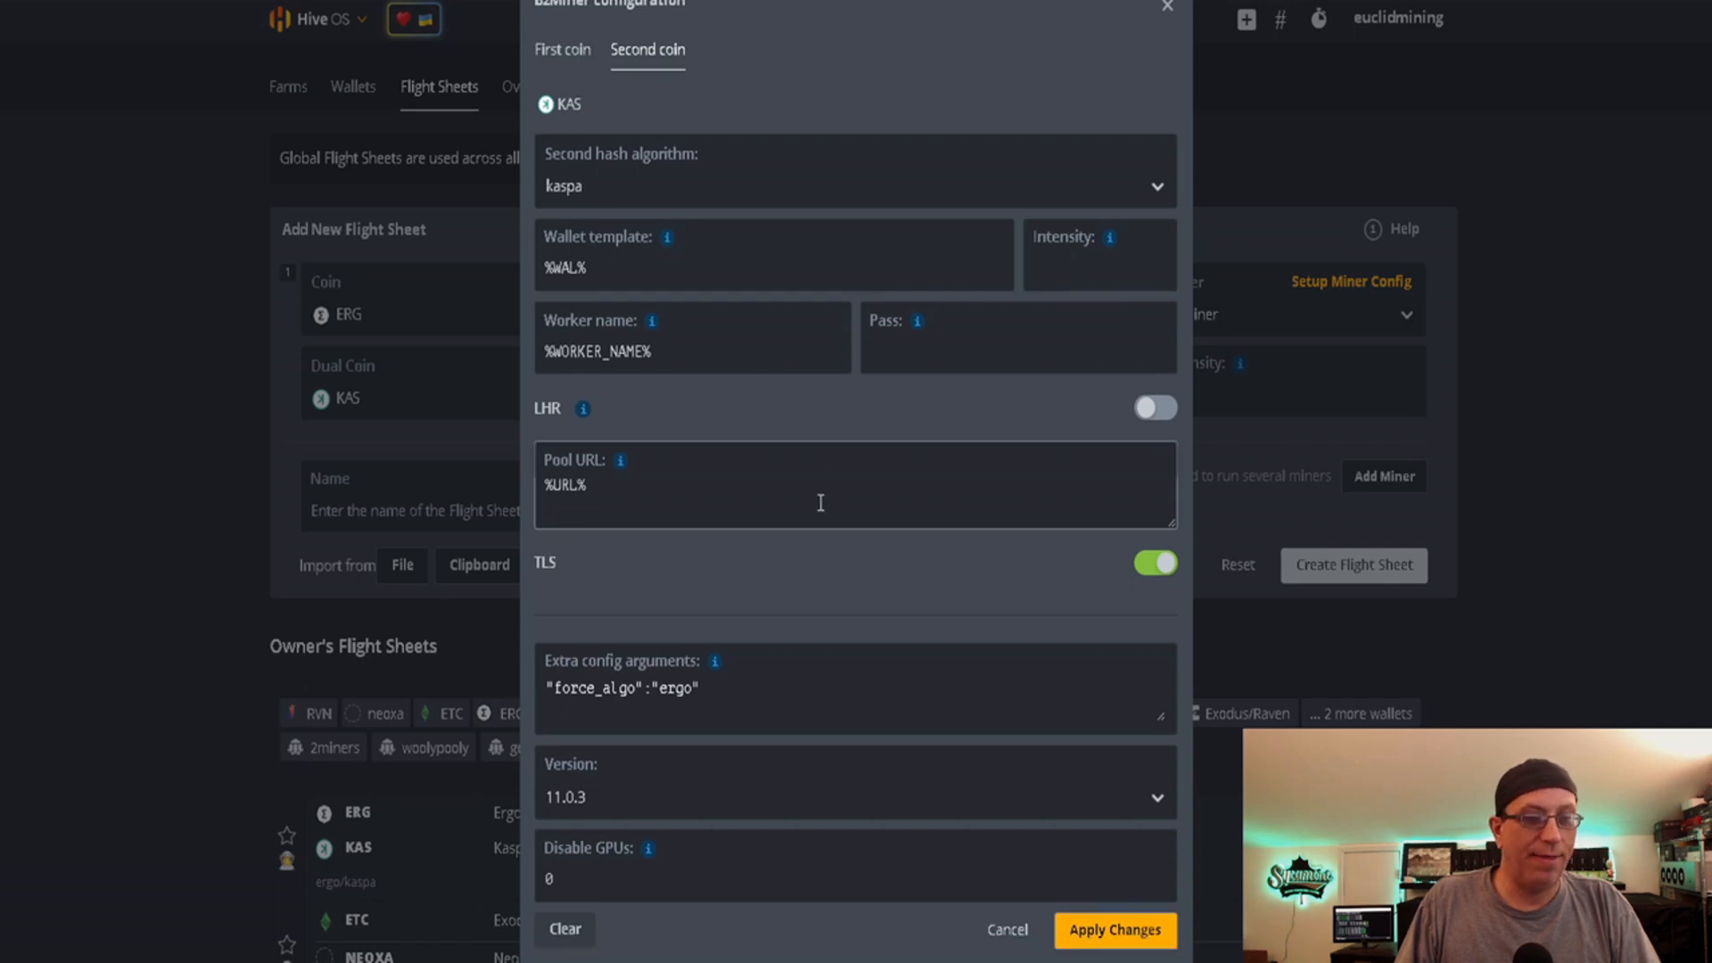
pyautogui.click(1085, 947)
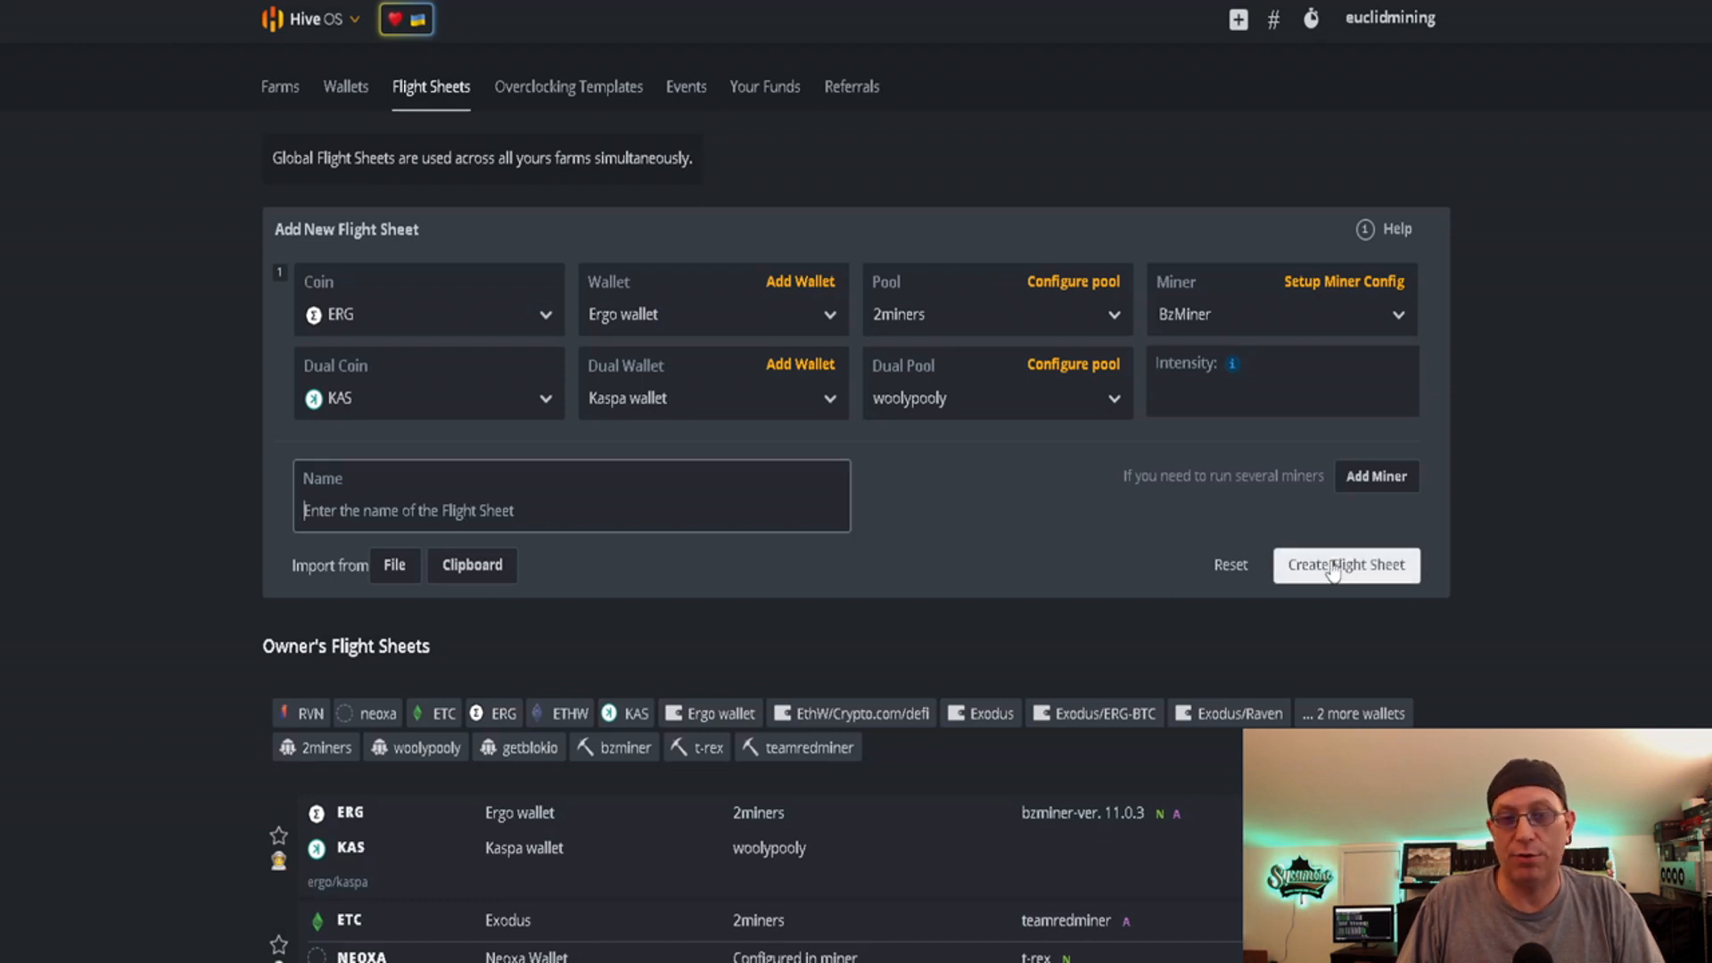
# Open the GPU farm and examine the overview of the 1,000,000 worker.
pyautogui.click(276, 98)
pyautogui.click(780, 527)
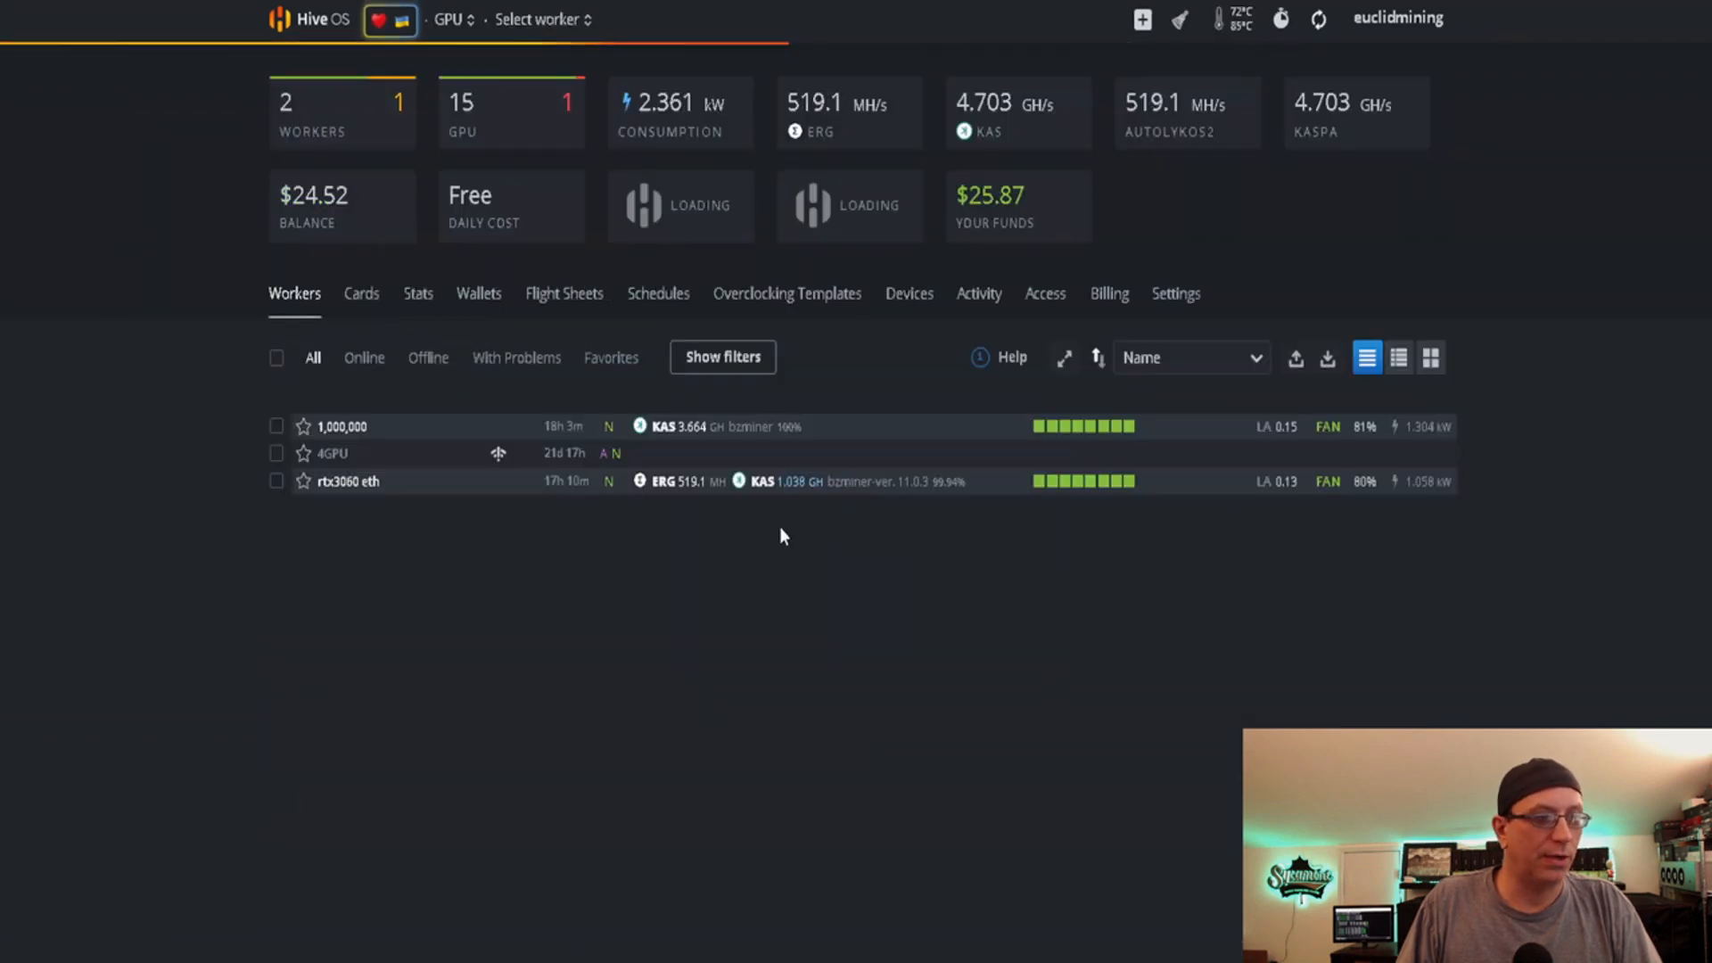
pyautogui.click(342, 426)
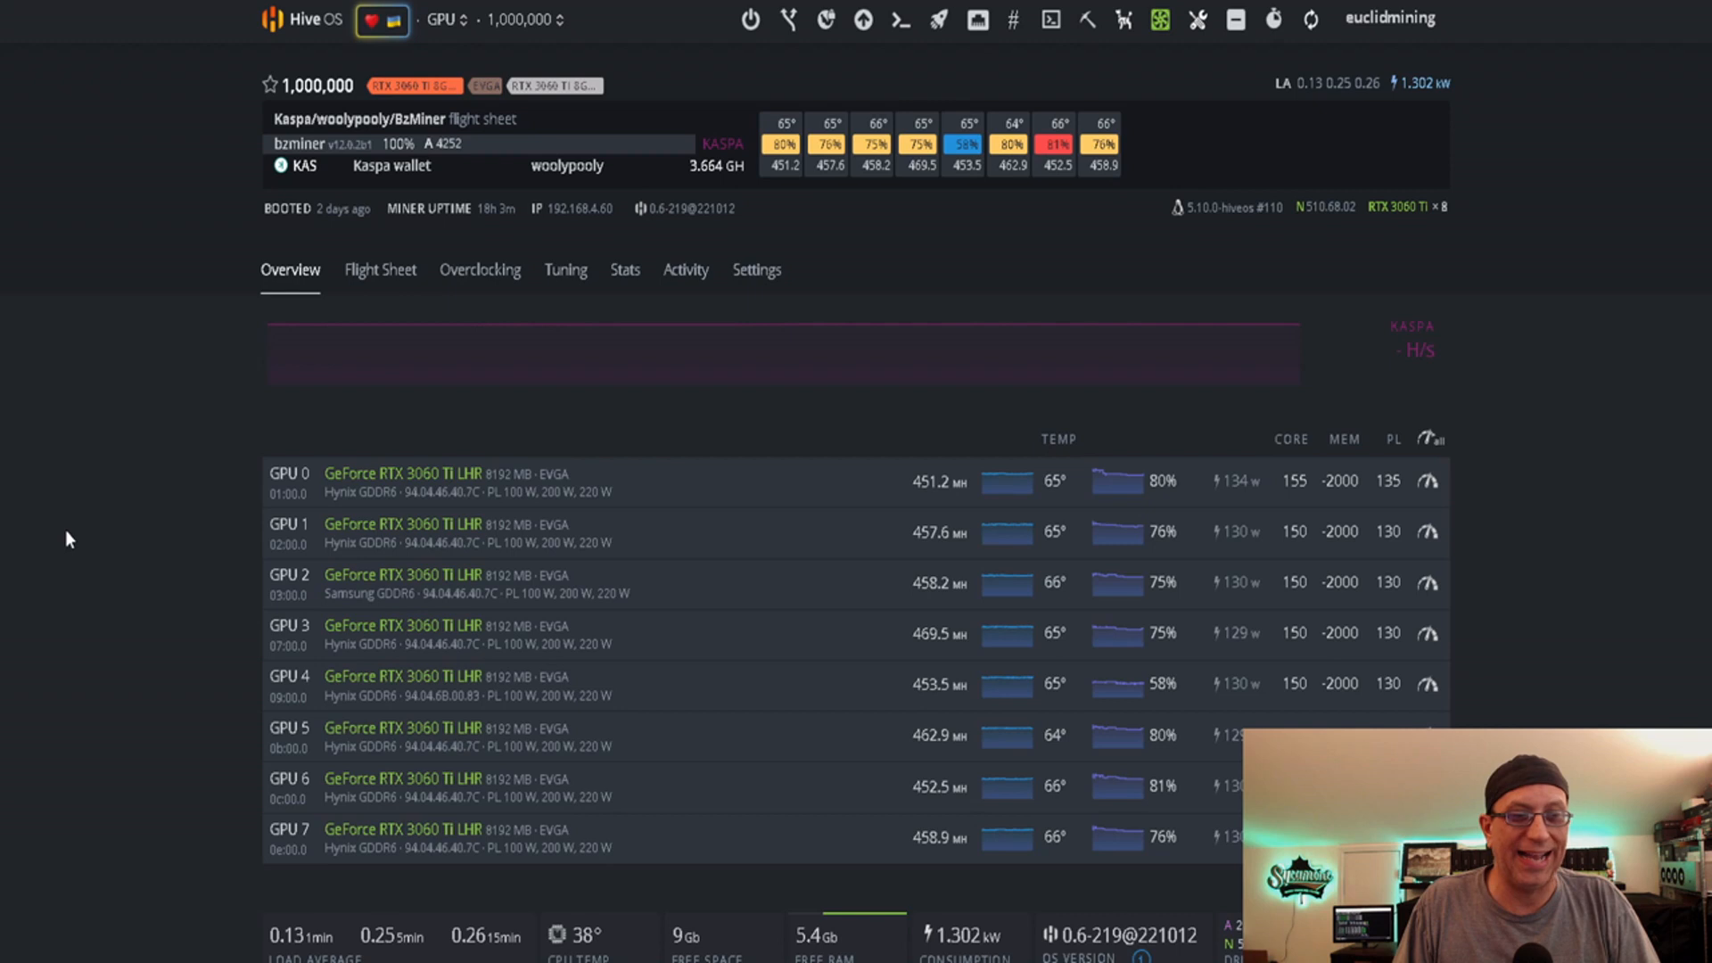
pyautogui.scroll(-3, 65, 540)
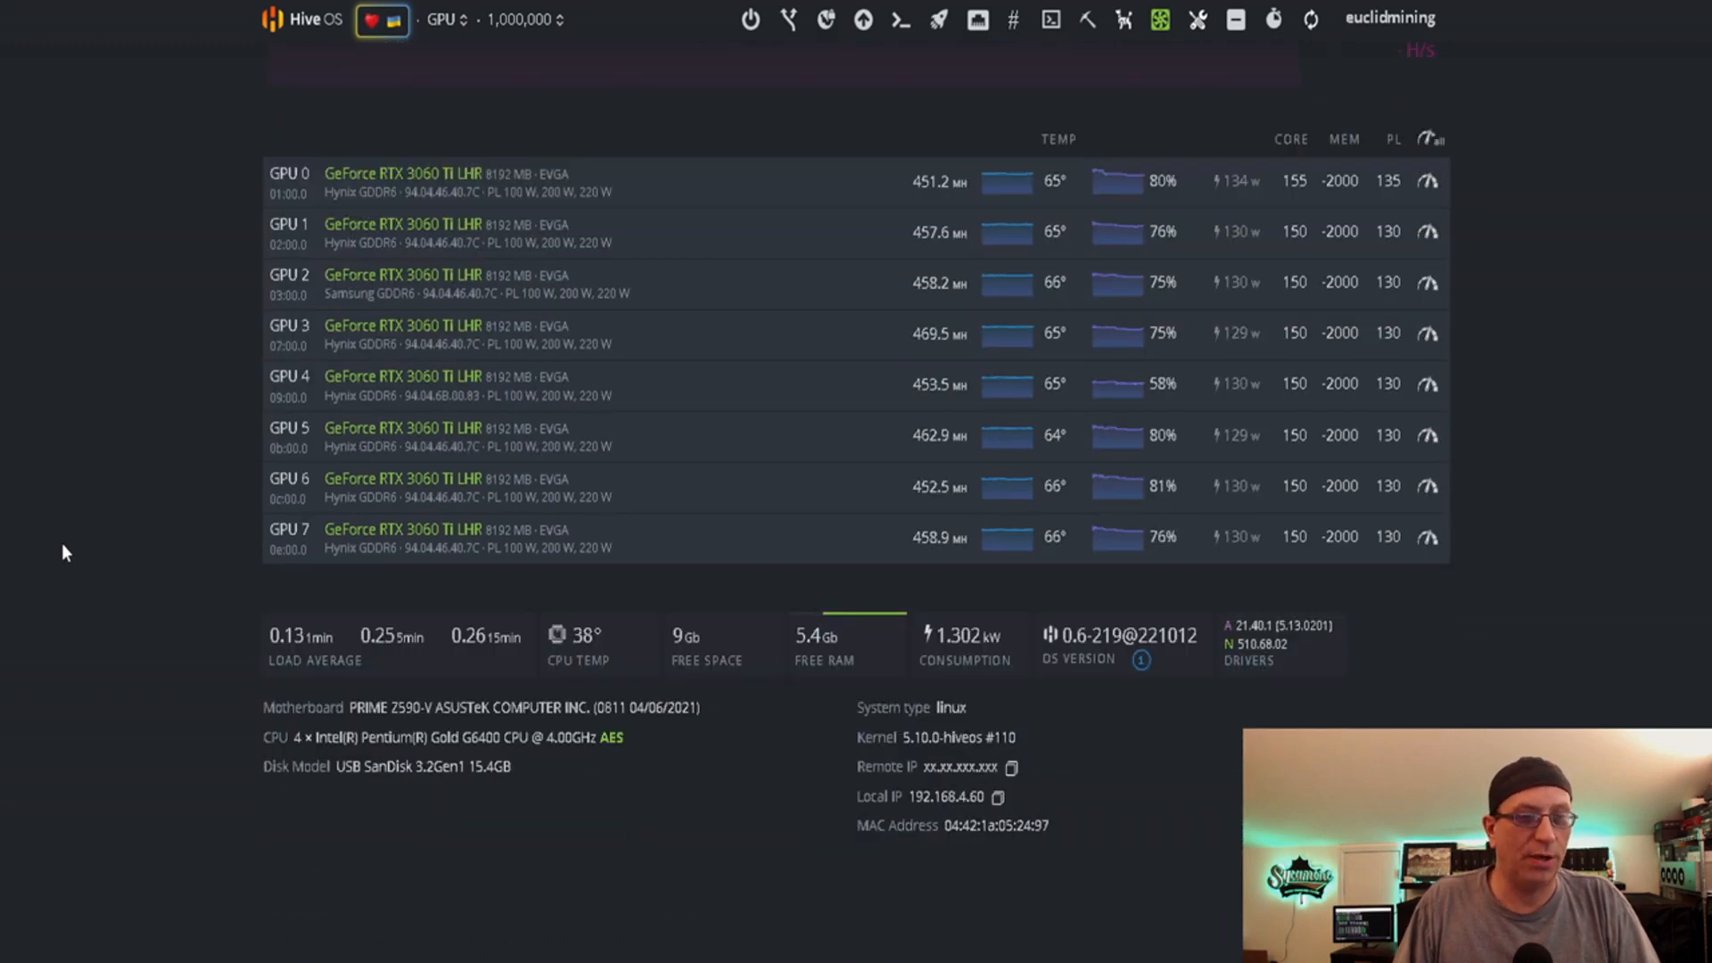
pyautogui.scroll(3, 63, 544)
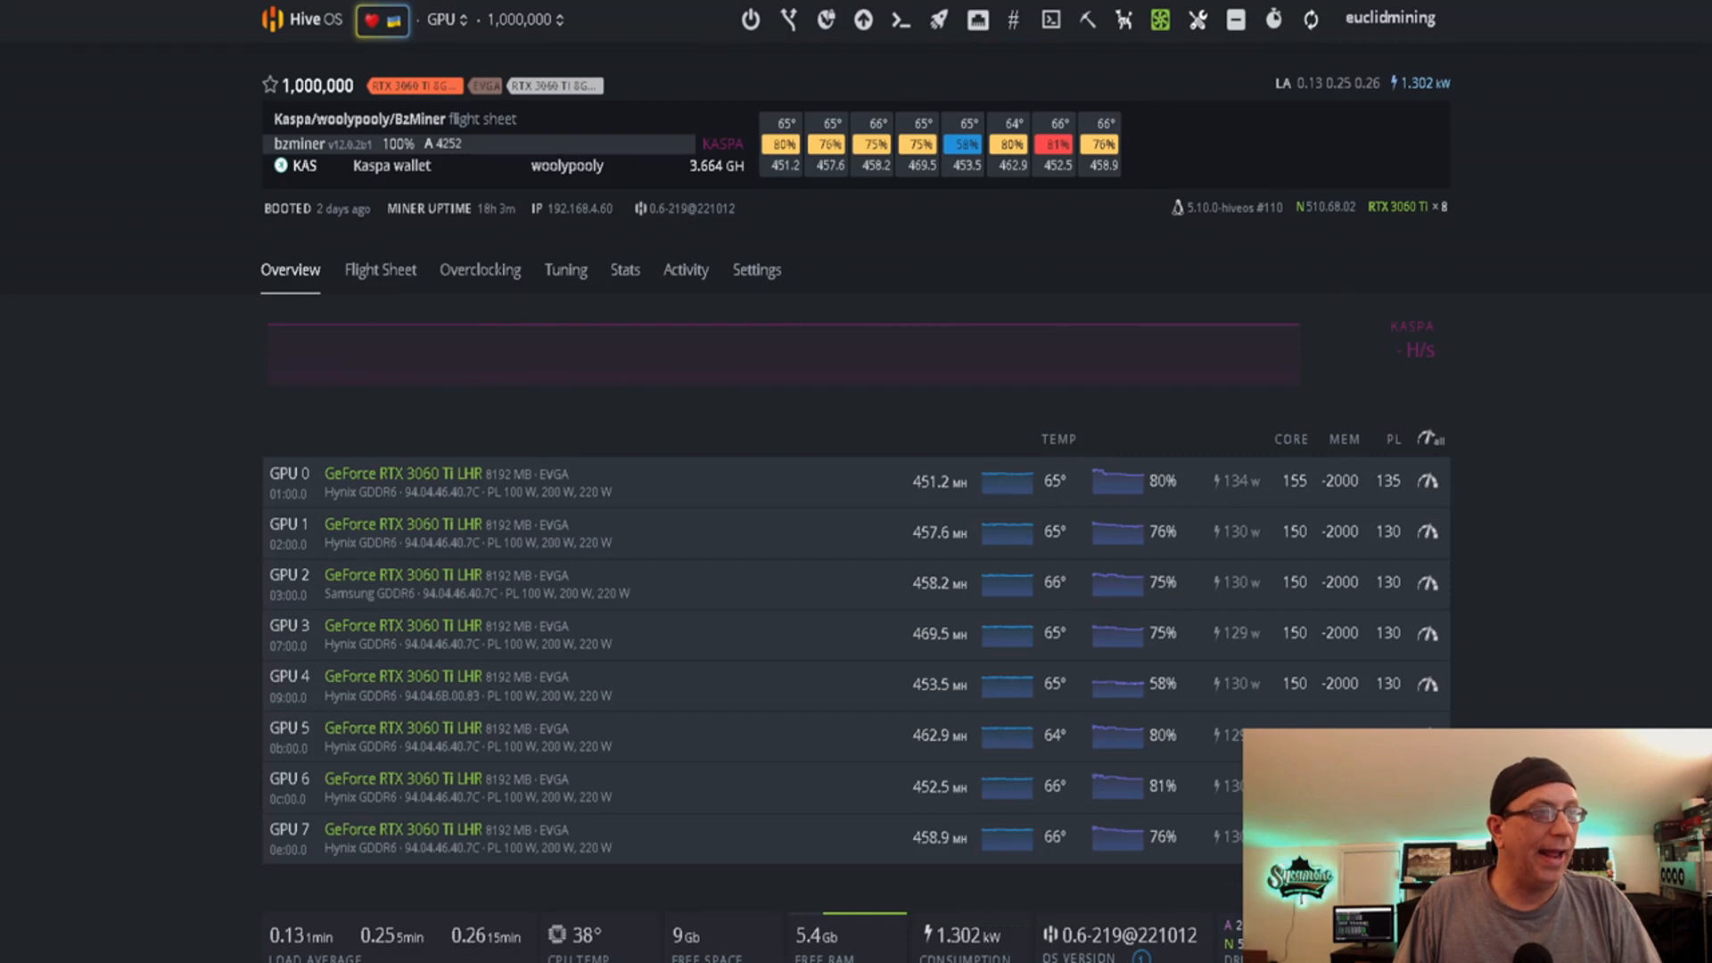
# Examine the overviews of the 4GPU and rtx3060 eth workers.
pyautogui.hotkey('alt', 'Left')
pyautogui.click(333, 453)
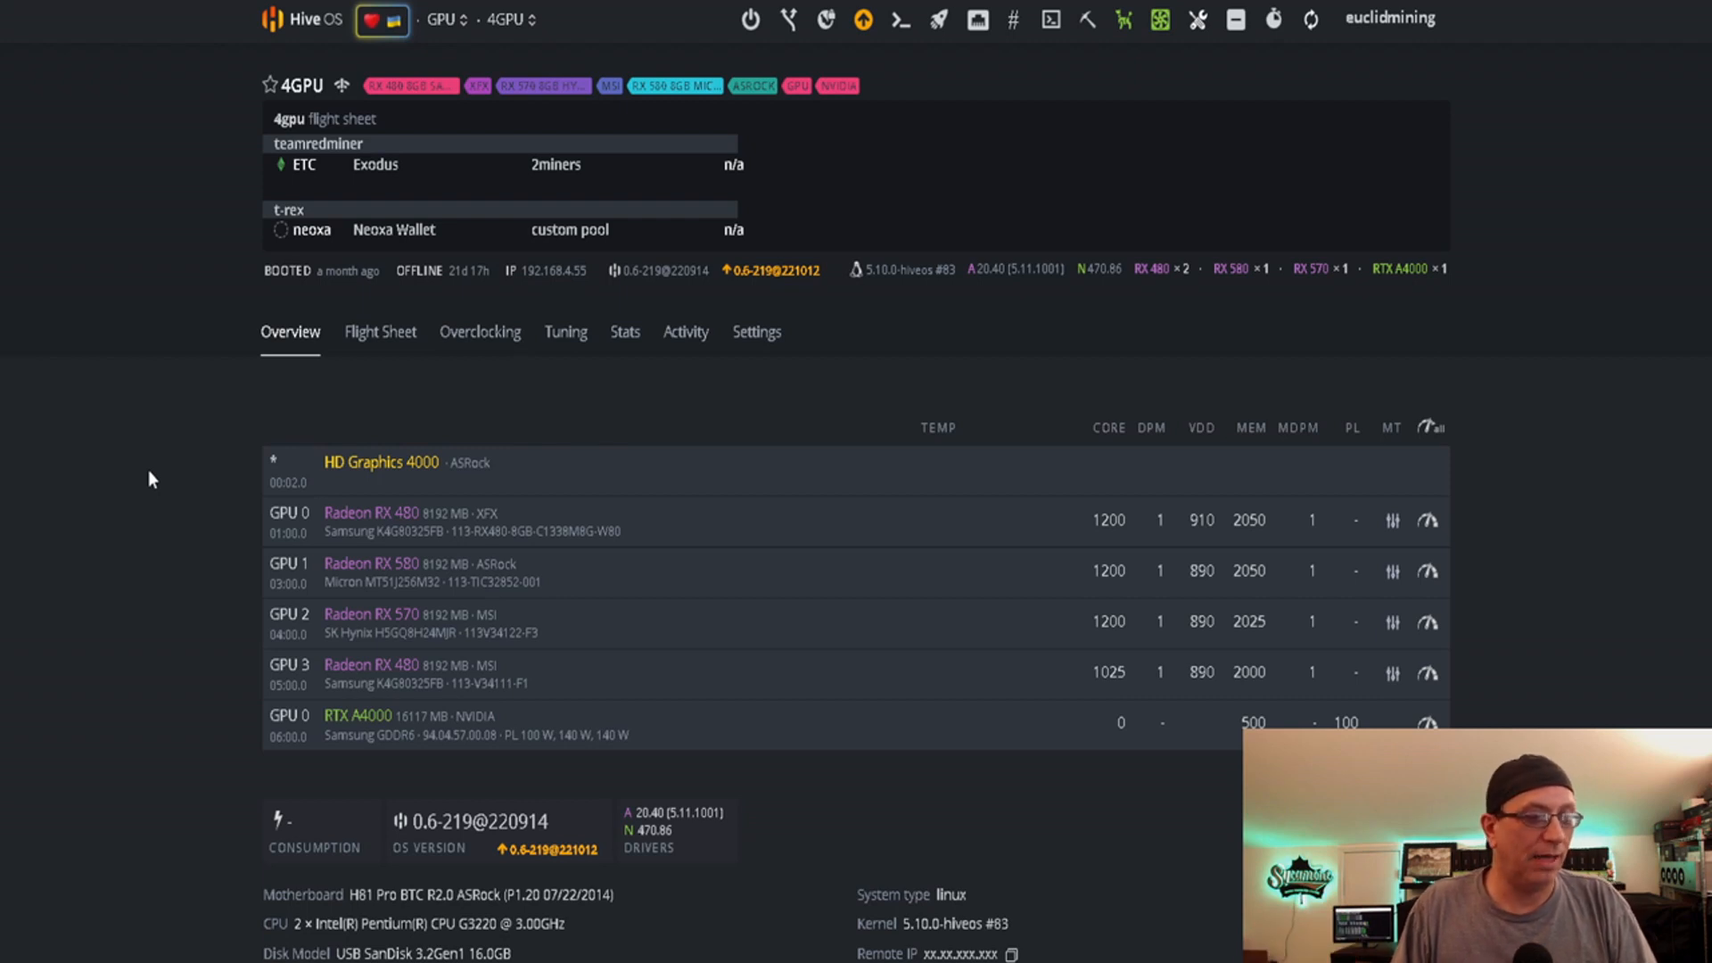
pyautogui.click(340, 20)
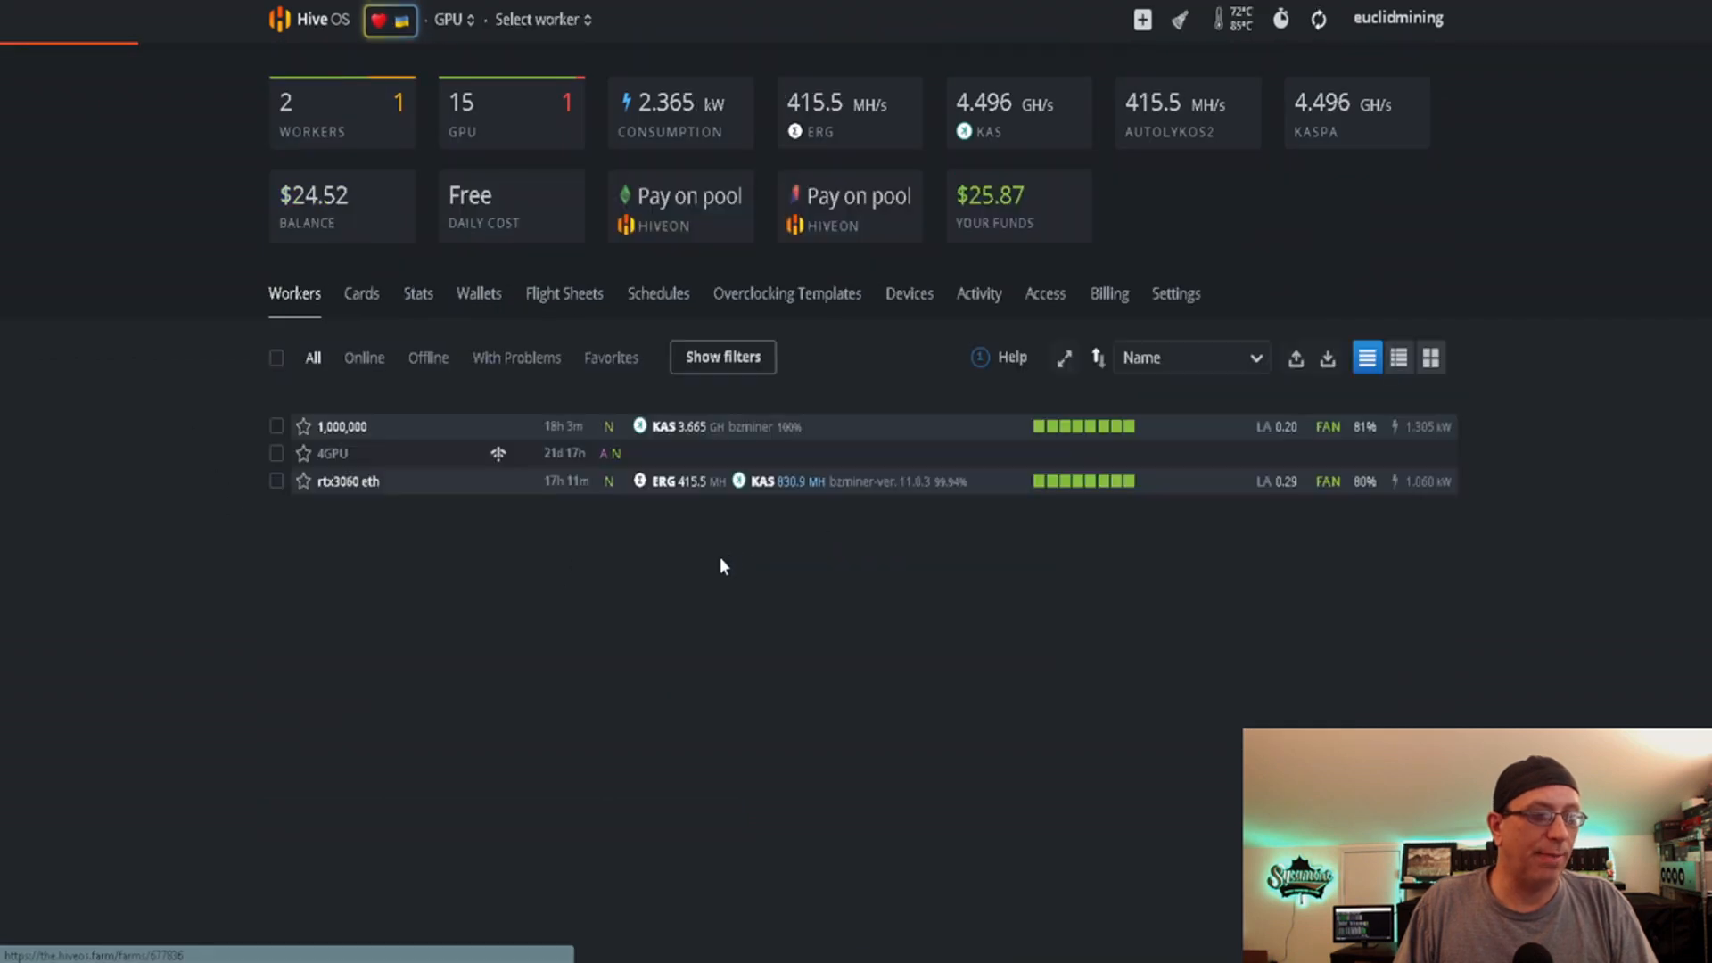
pyautogui.click(343, 481)
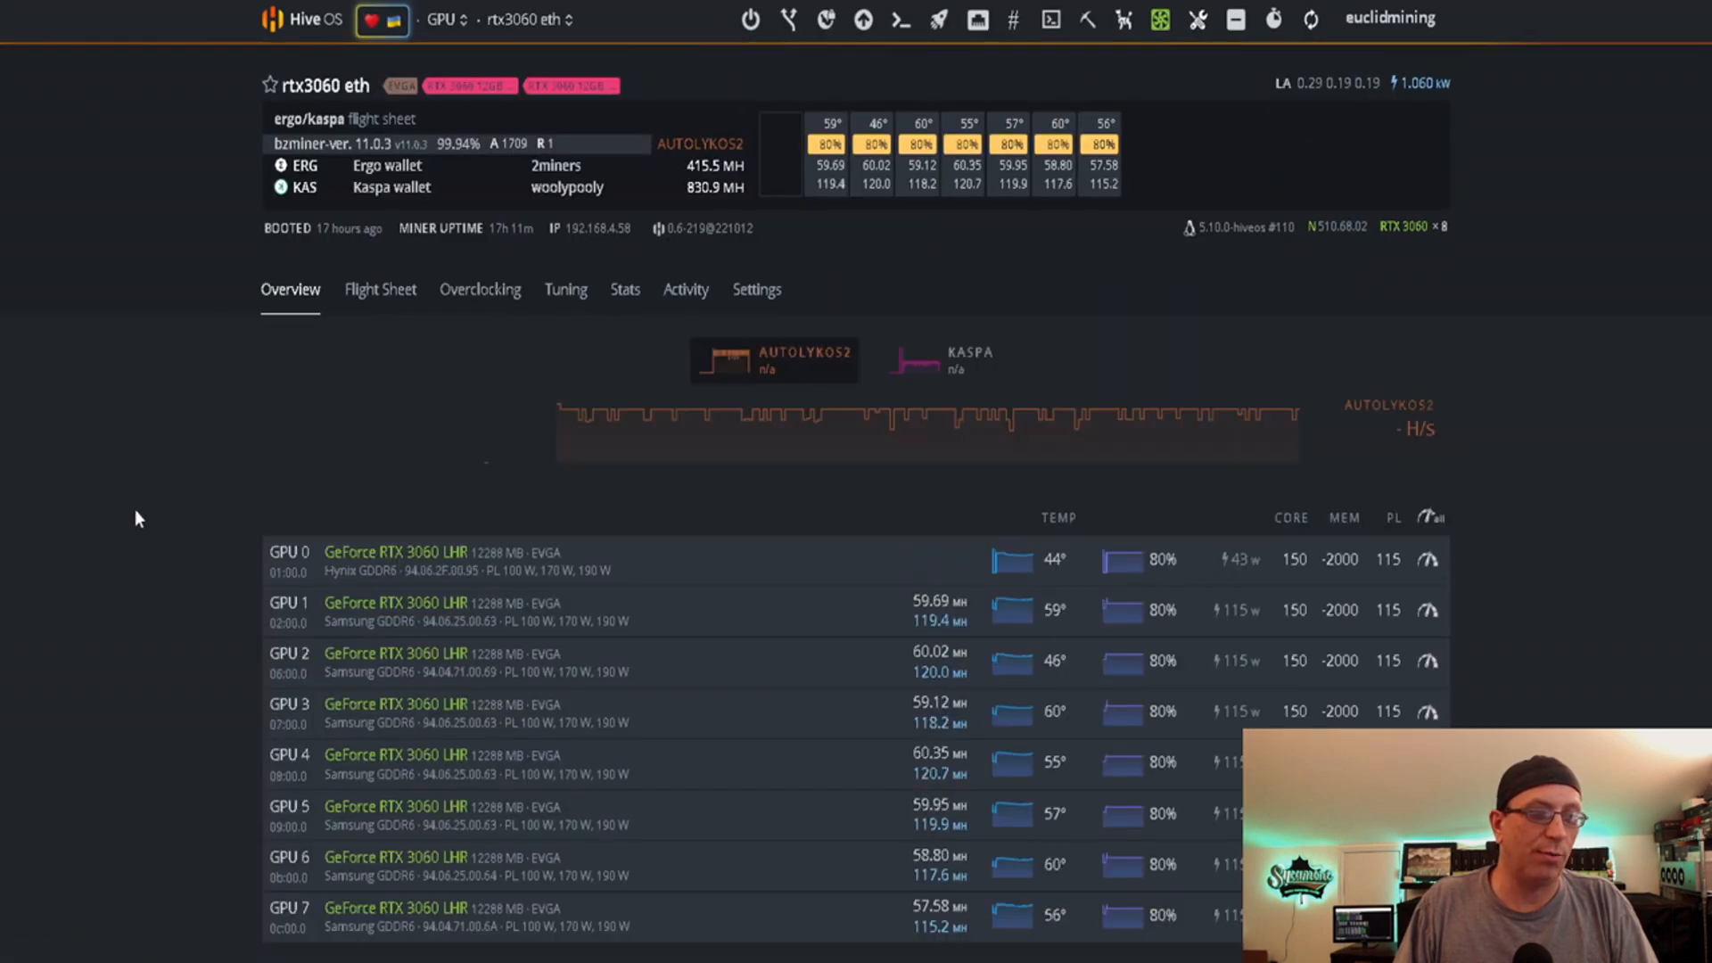
# Review the rtx3060 eth worker's GPU list and open its ergo/kaspa flight sheet for editing.
pyautogui.scroll(-2, 124, 524)
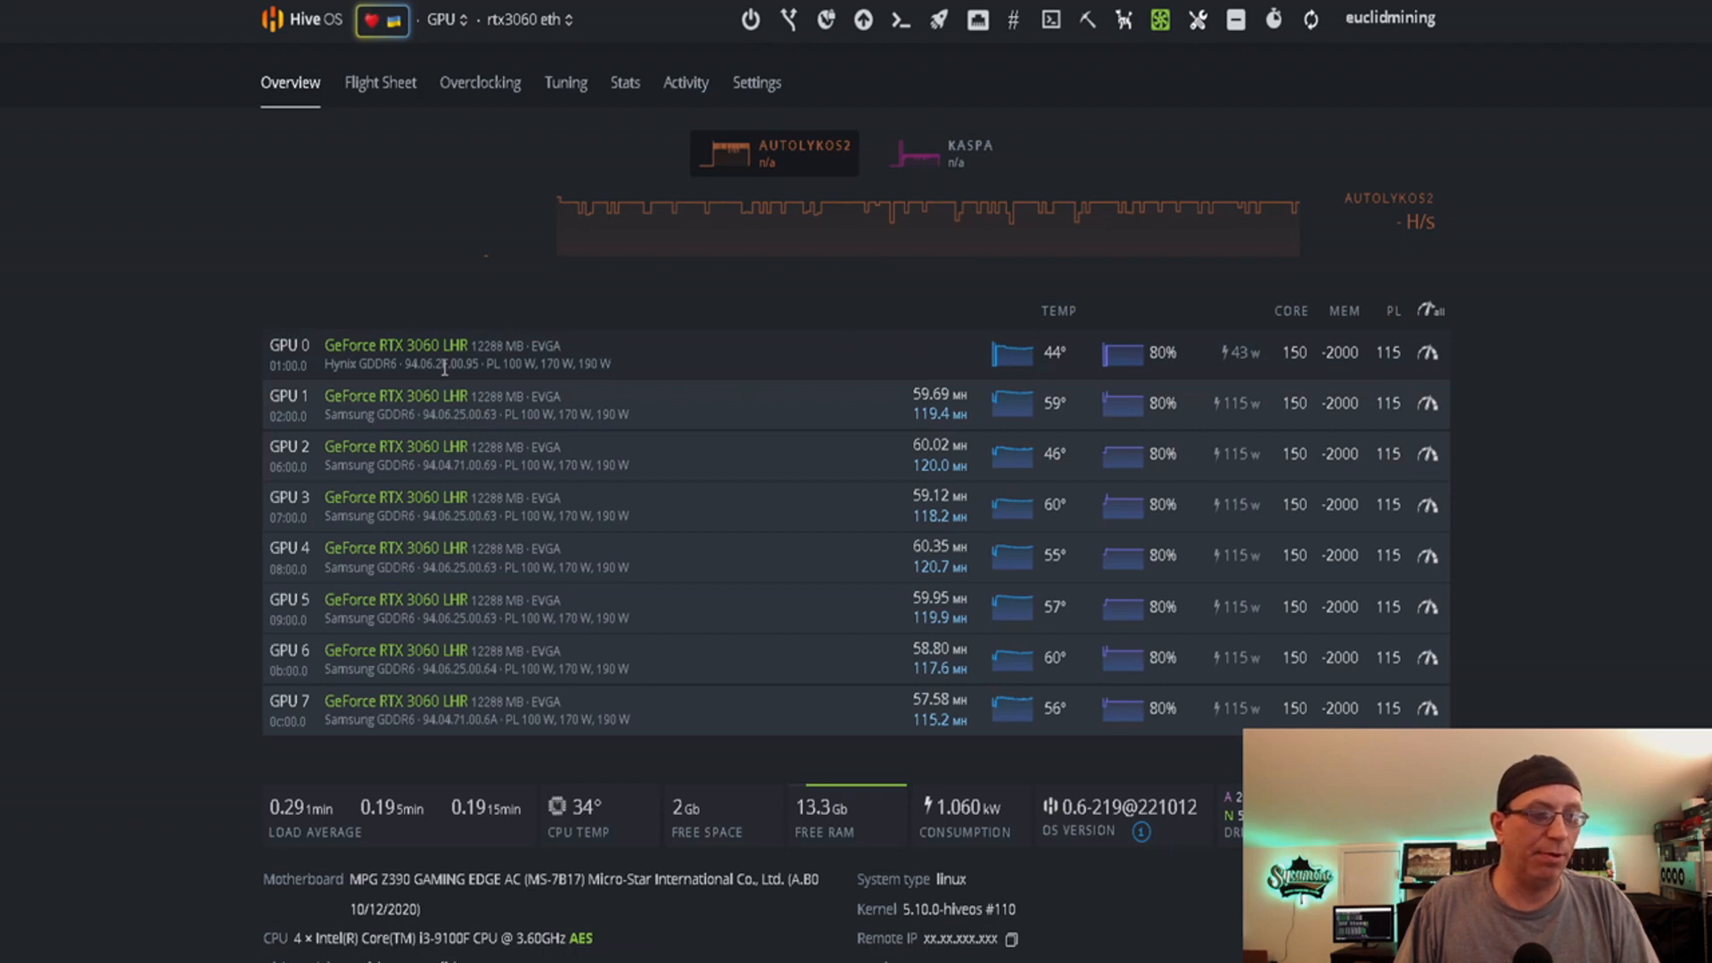
pyautogui.scroll(2, 574, 539)
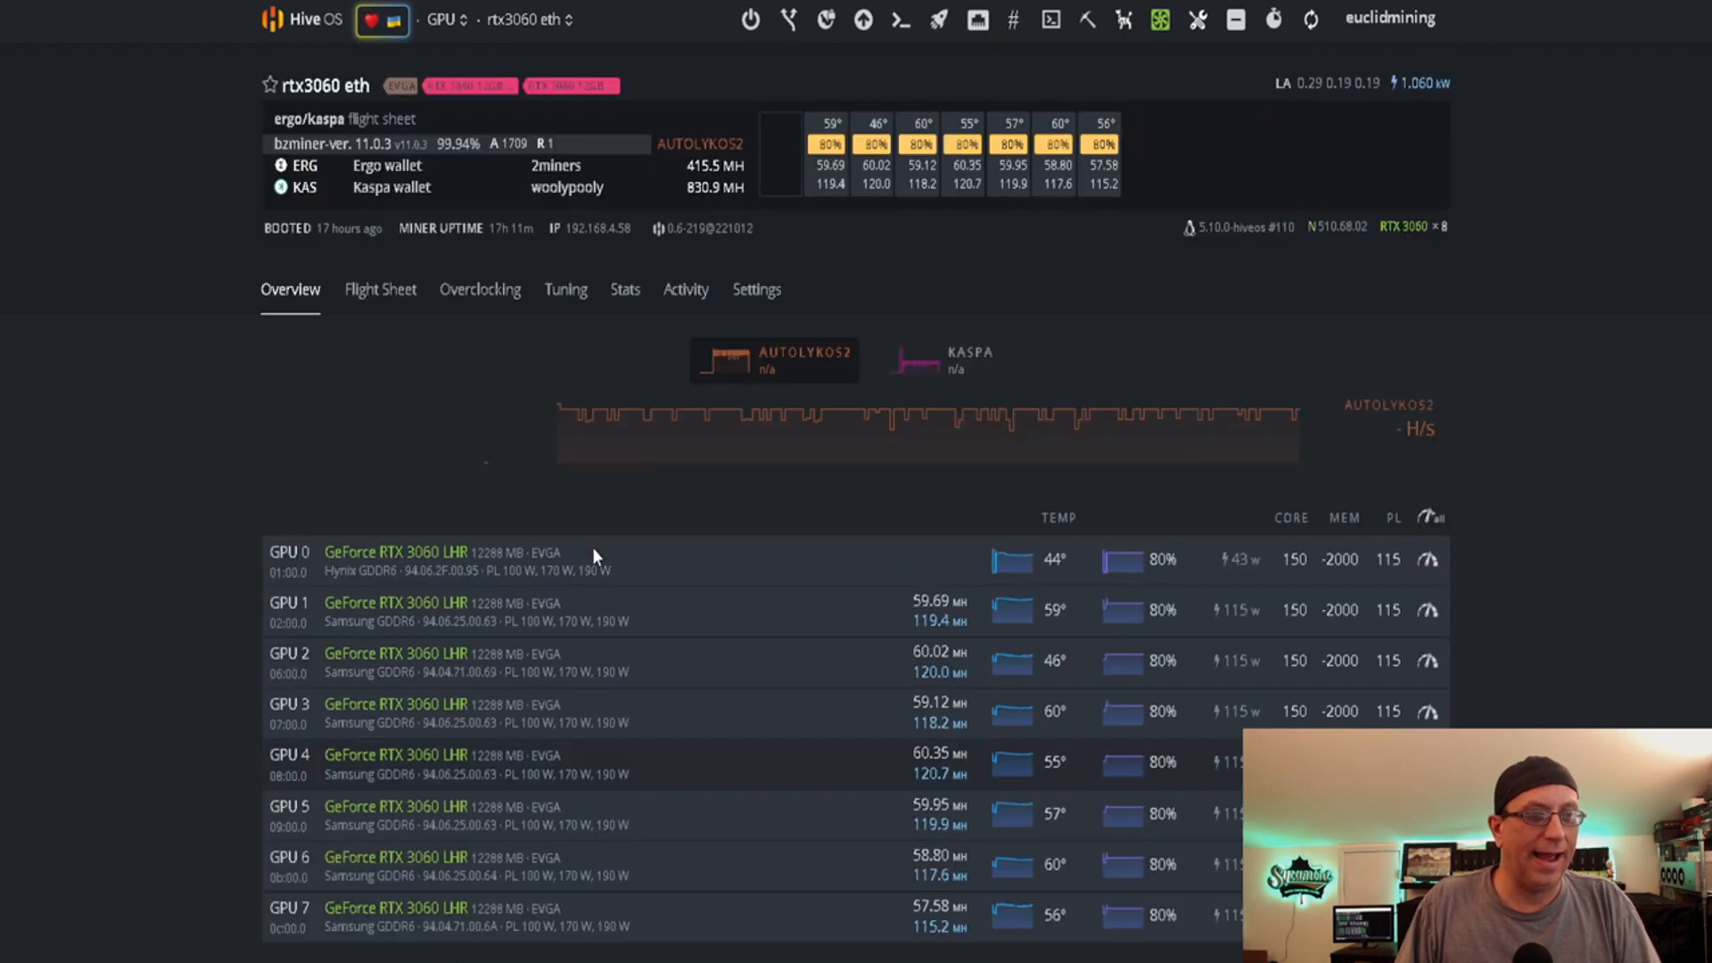
pyautogui.click(398, 301)
pyautogui.click(1426, 553)
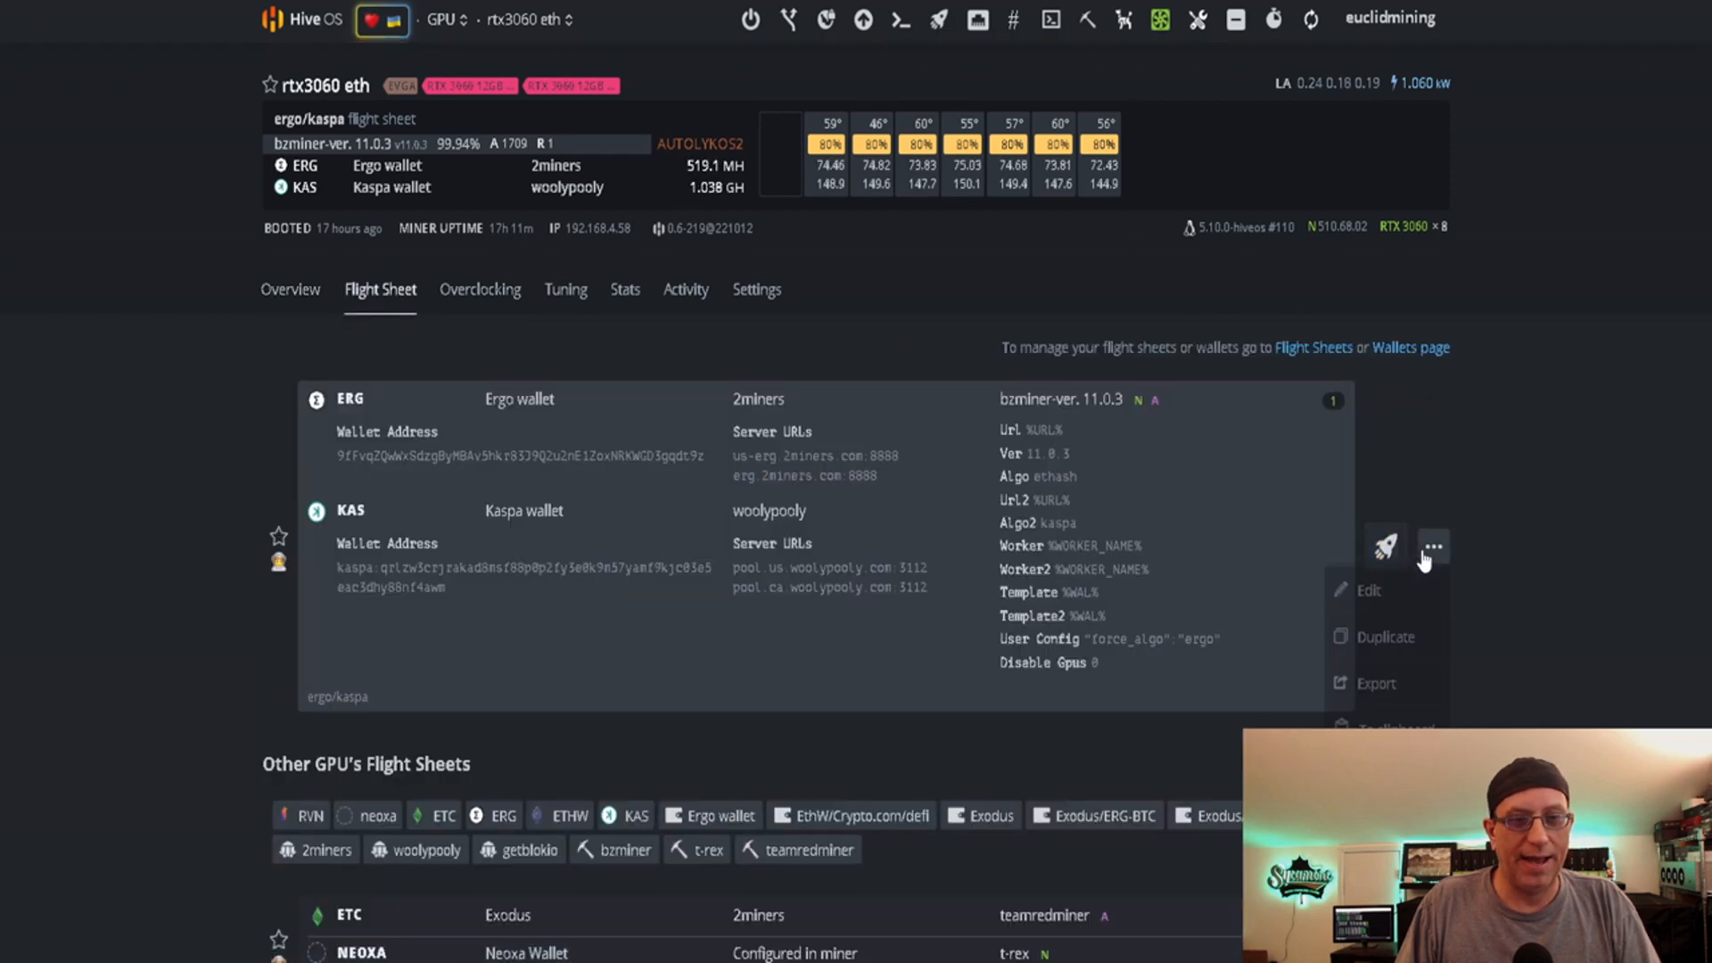
pyautogui.click(1366, 590)
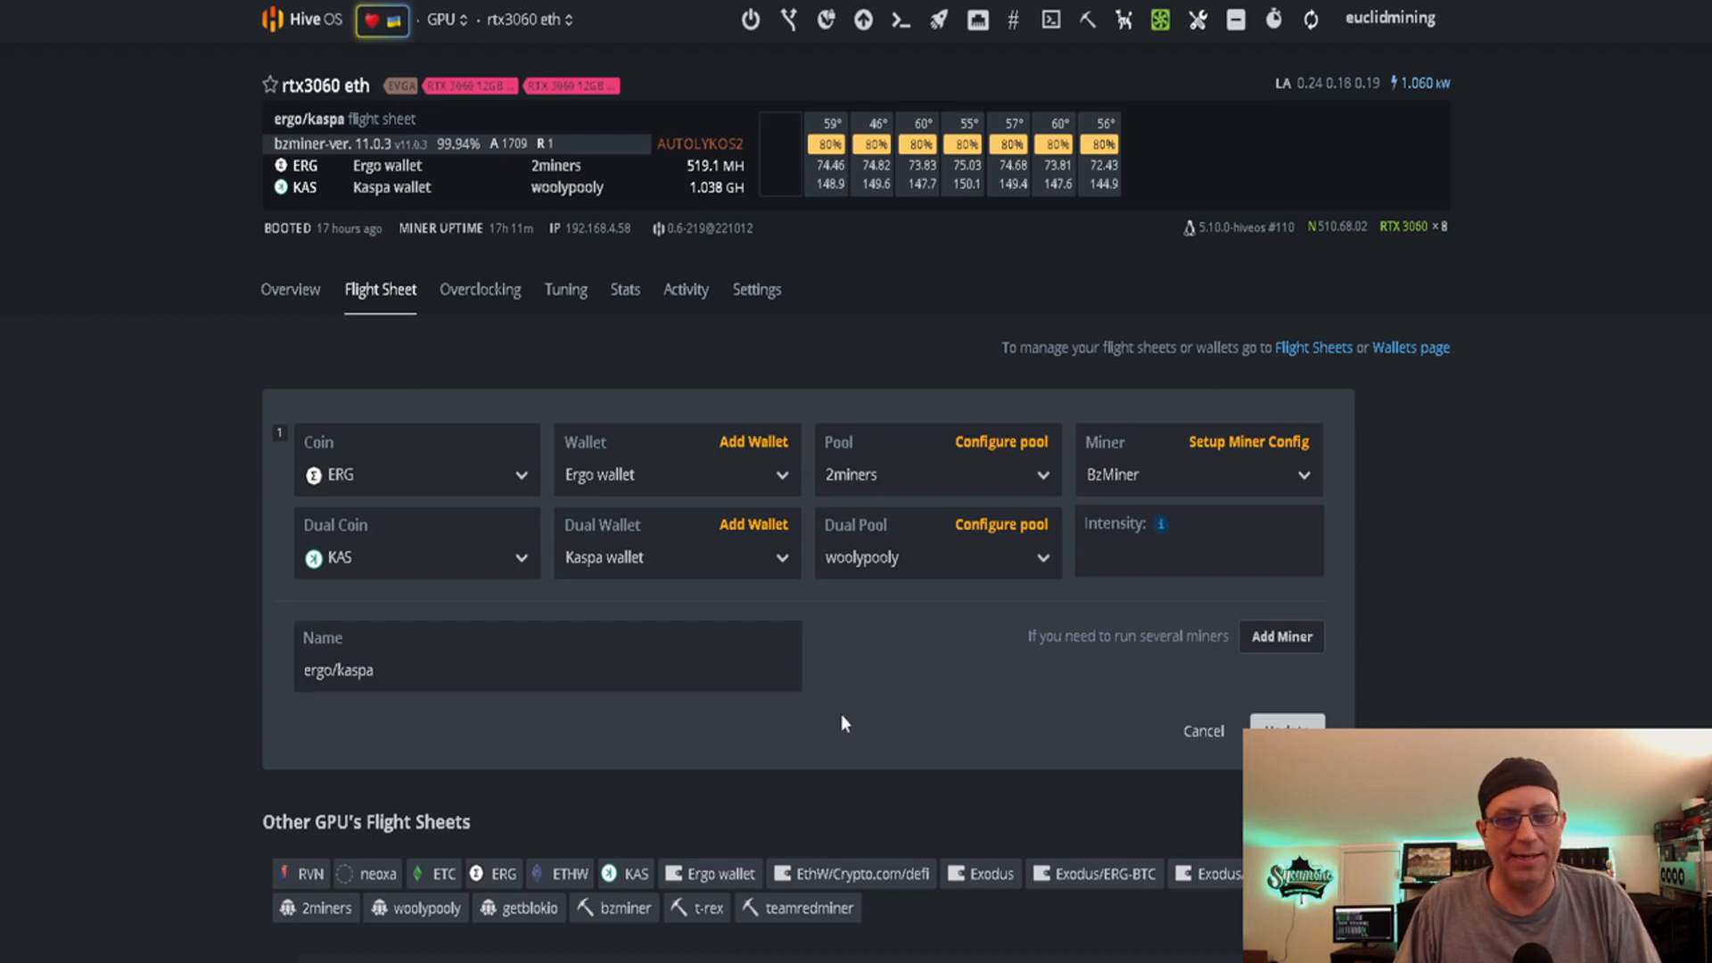
# Review the BzMiner configuration for the first coin ERG and second coin KAS, and close it without applying changes.
pyautogui.click(1241, 446)
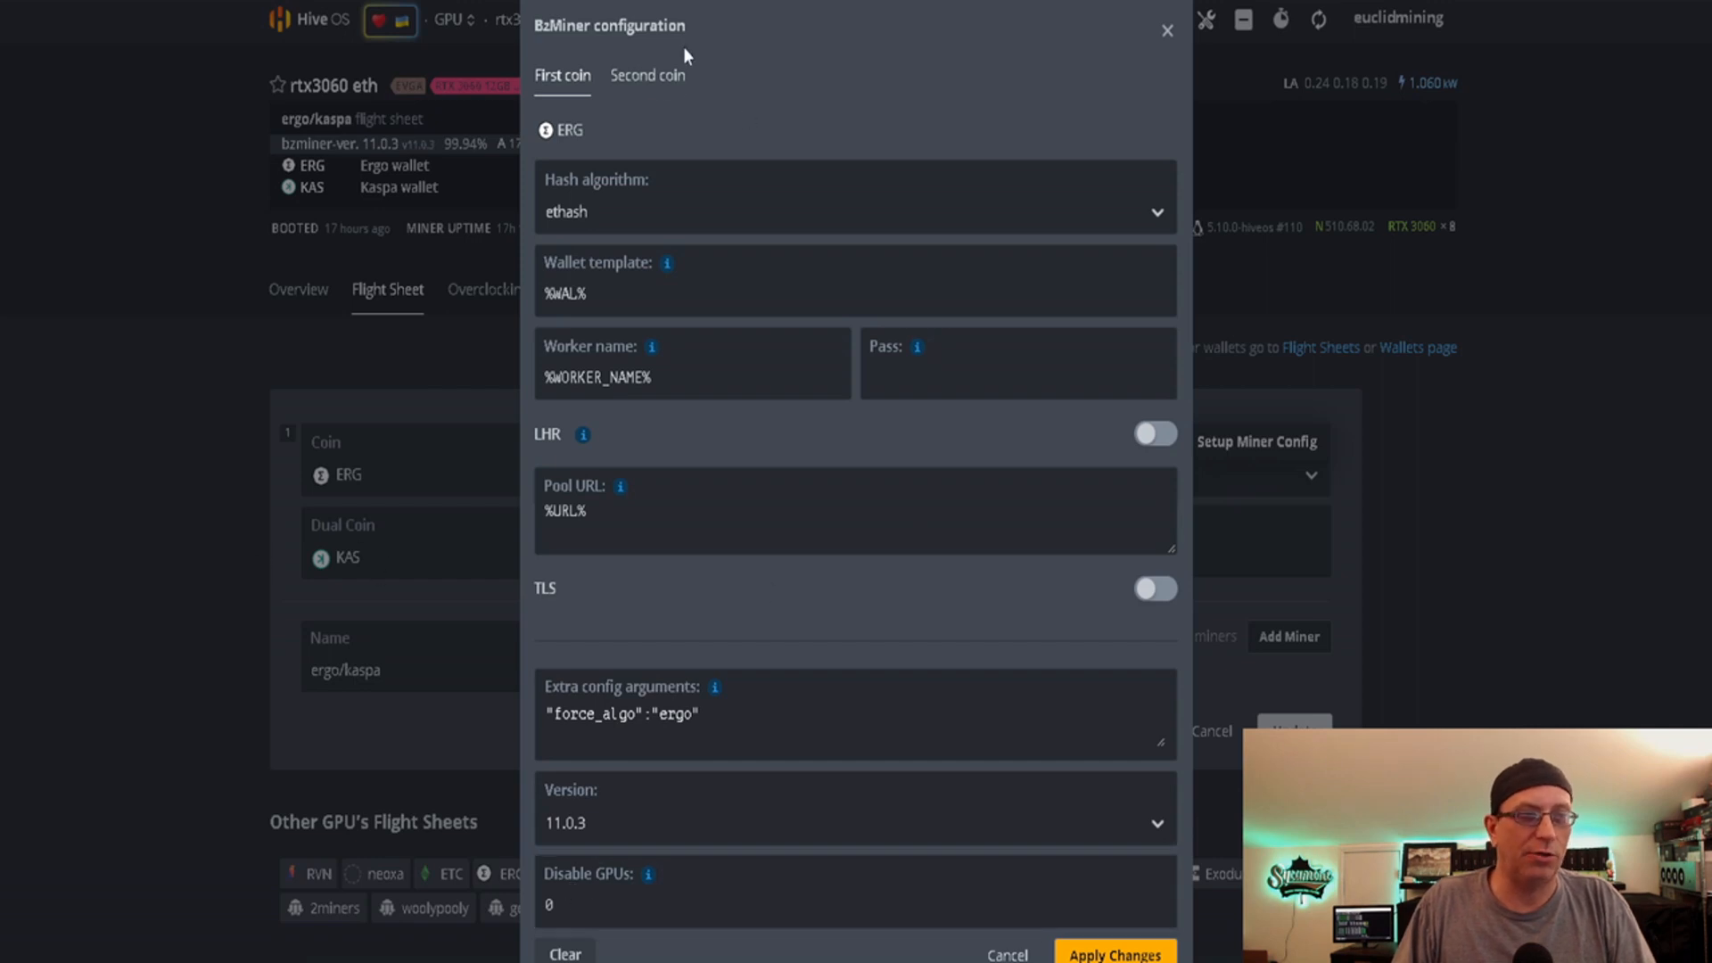
pyautogui.click(648, 75)
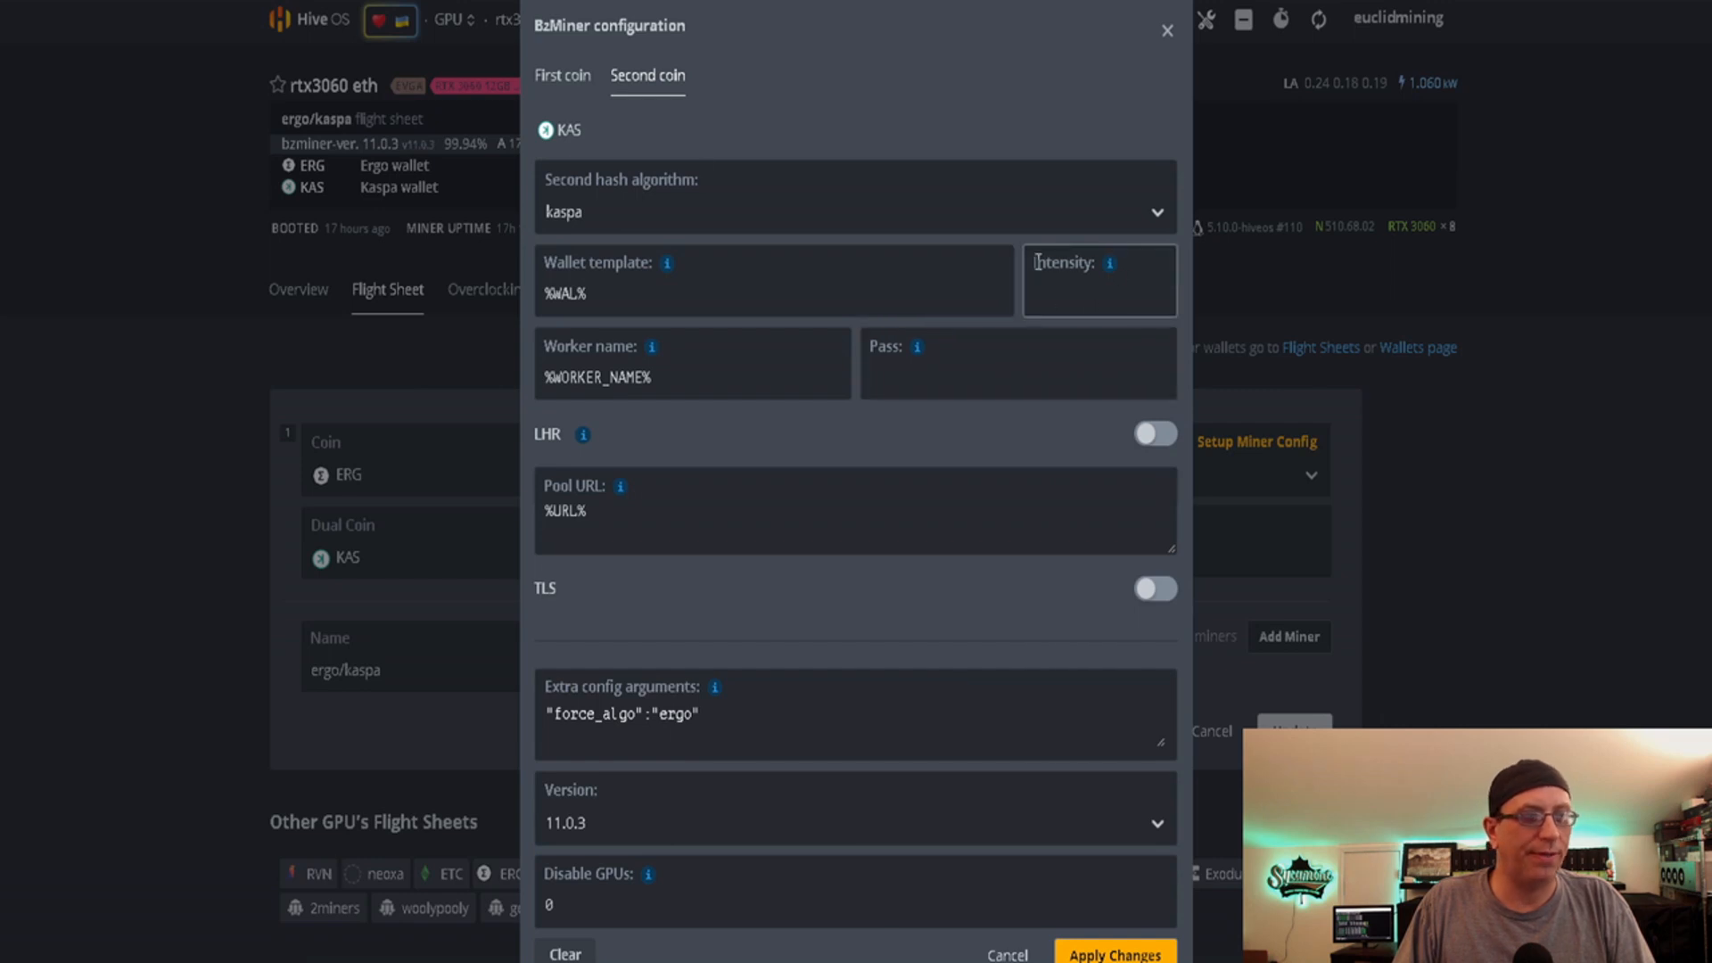
pyautogui.click(575, 77)
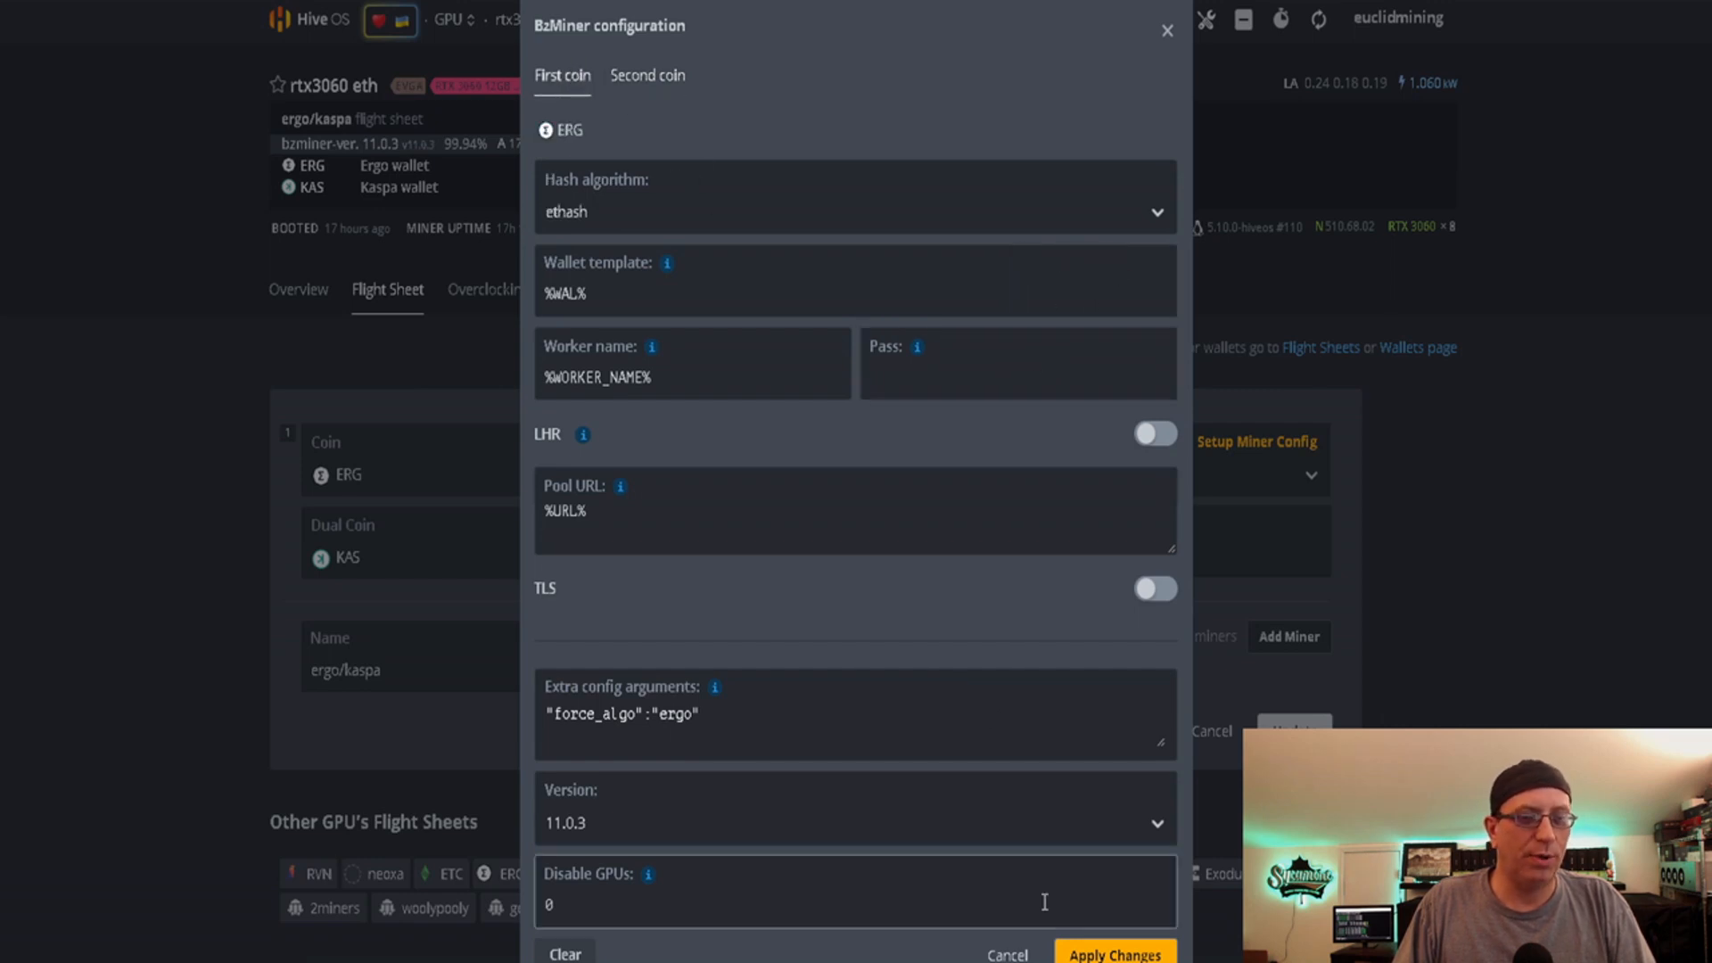
pyautogui.click(1009, 954)
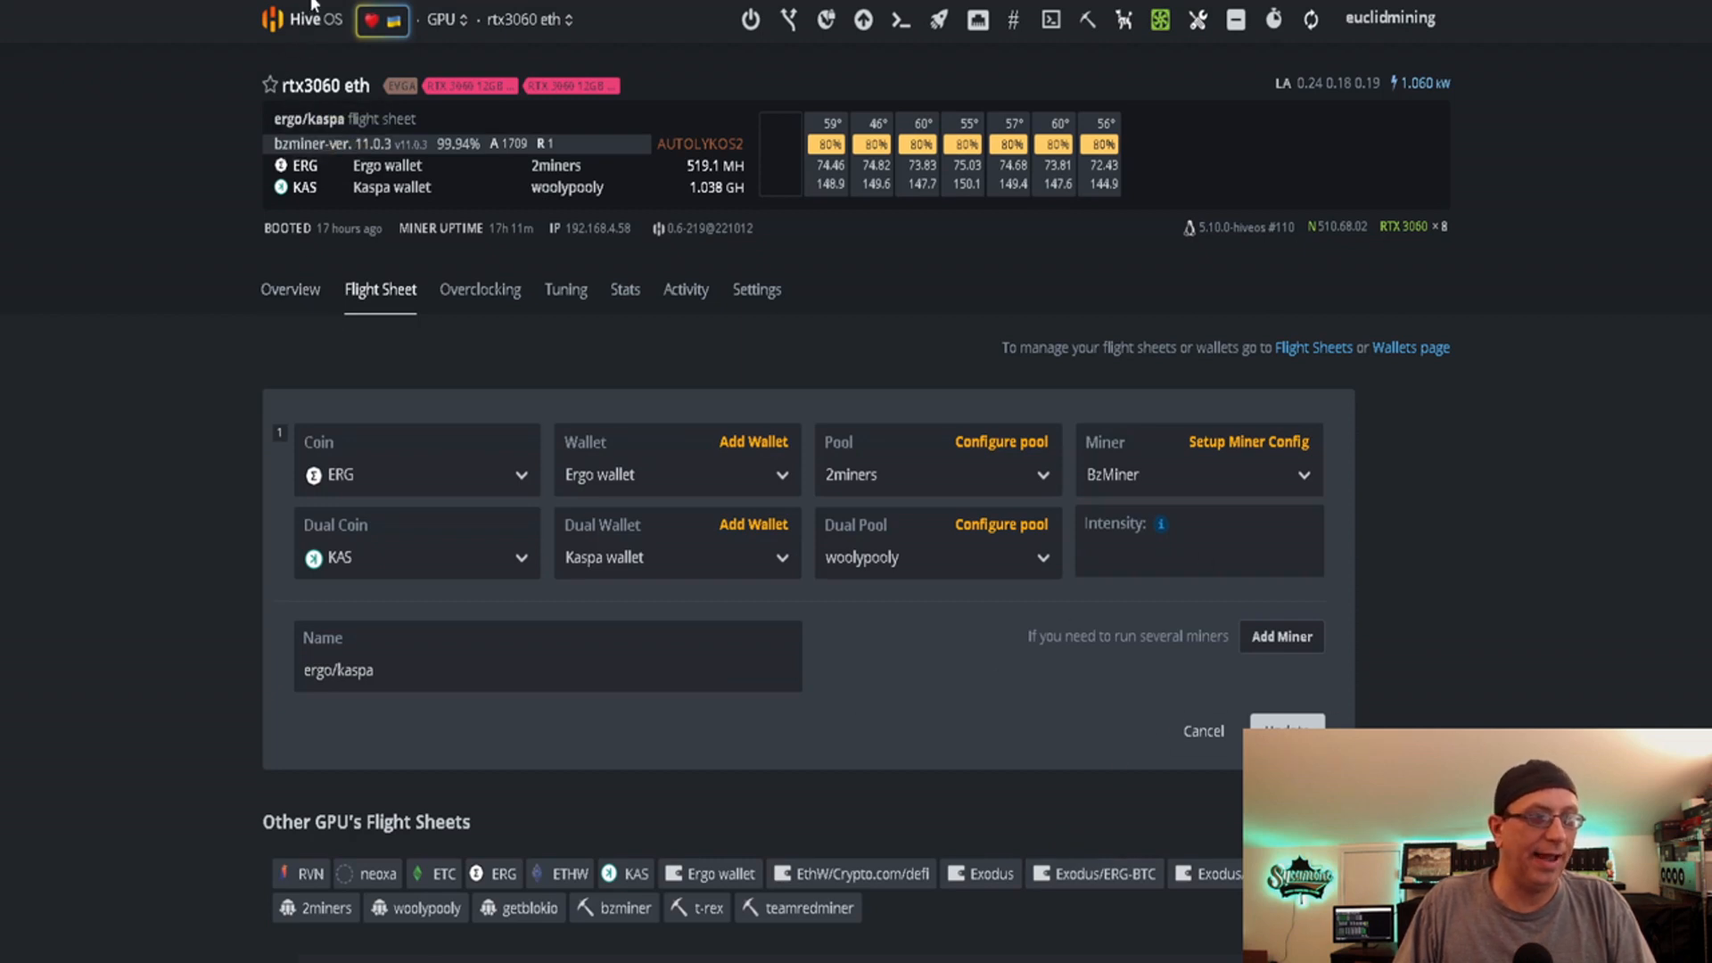
# Return to the rtx3060 eth worker's overview and examine the hashrates, temperatures and overclocks of its GPUs.
pyautogui.click(283, 301)
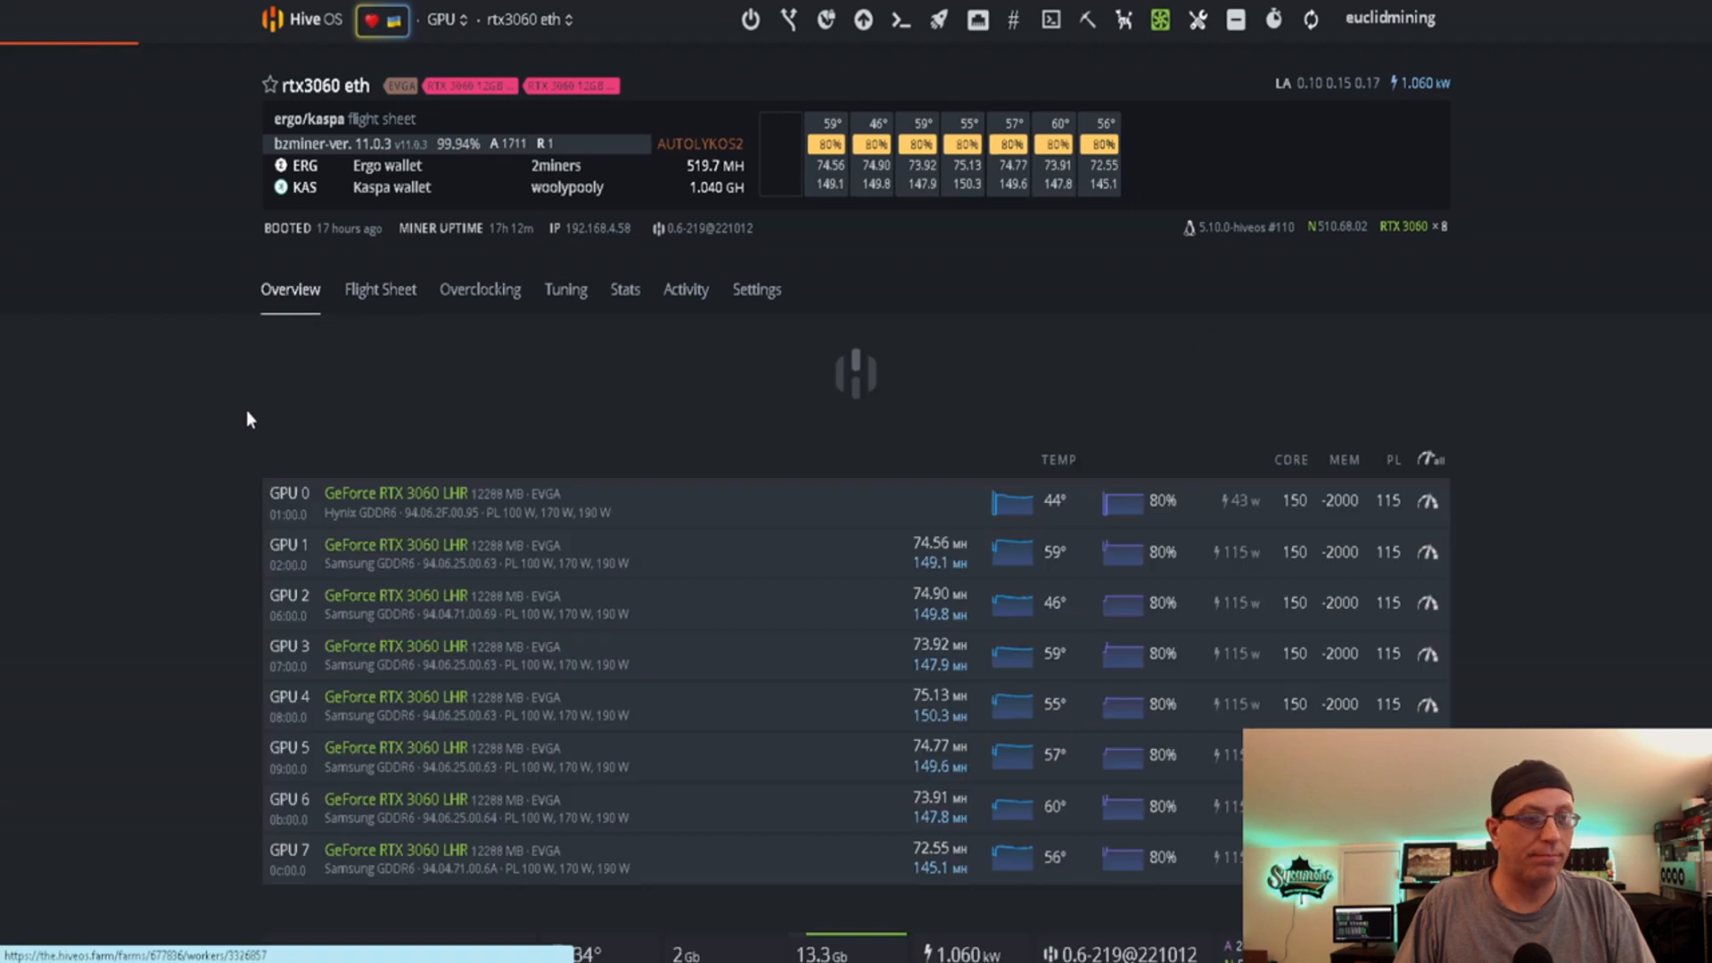
pyautogui.scroll(-1, 181, 478)
pyautogui.scroll(-1, 196, 473)
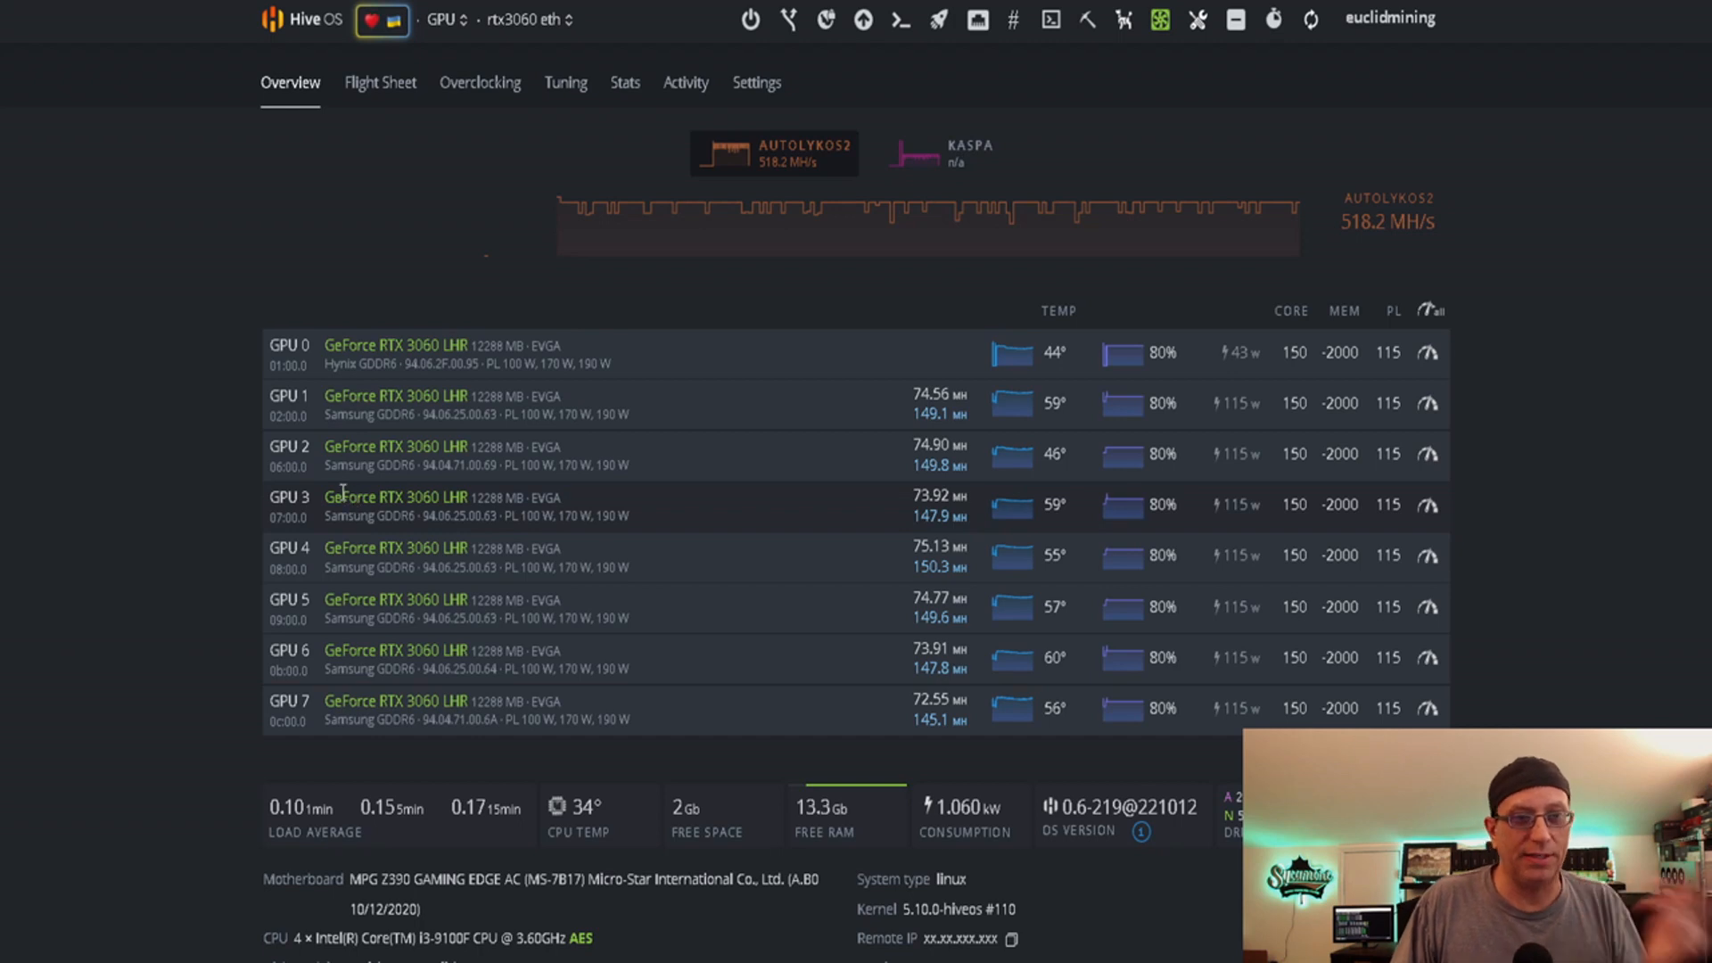
pyautogui.scroll(1, 362, 361)
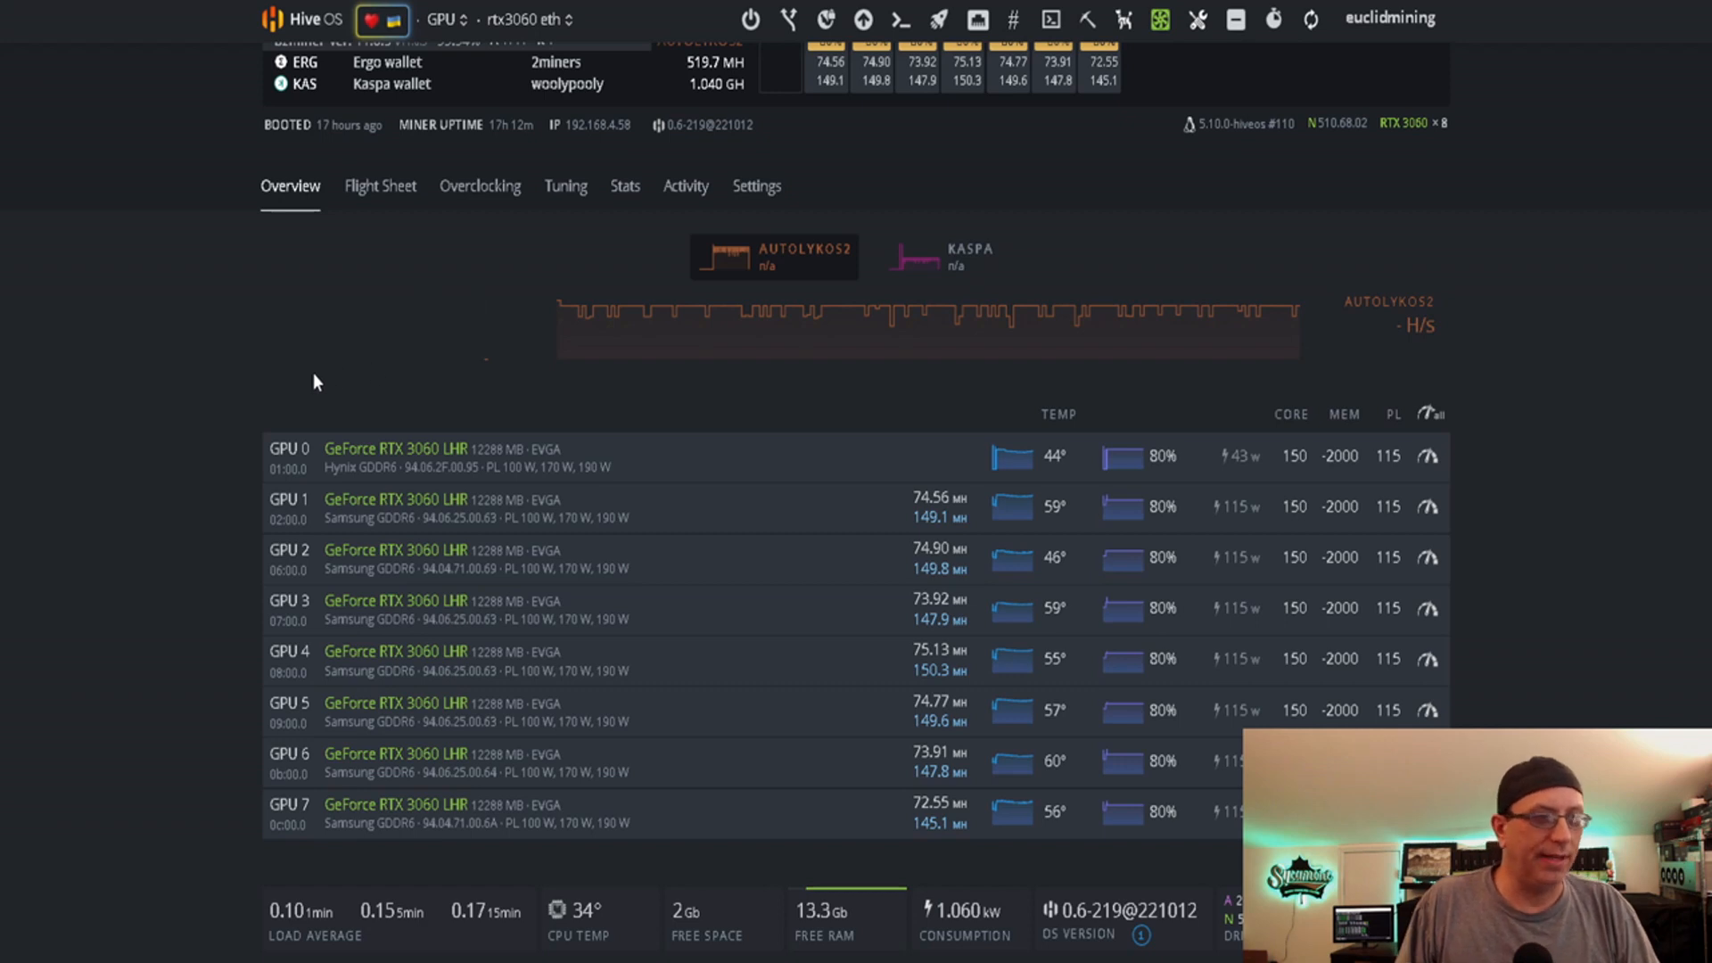
pyautogui.scroll(2, 307, 334)
# Go back to the farm list and open the overview of the 1,000,000 worker in the GPU farm.
pyautogui.click(303, 21)
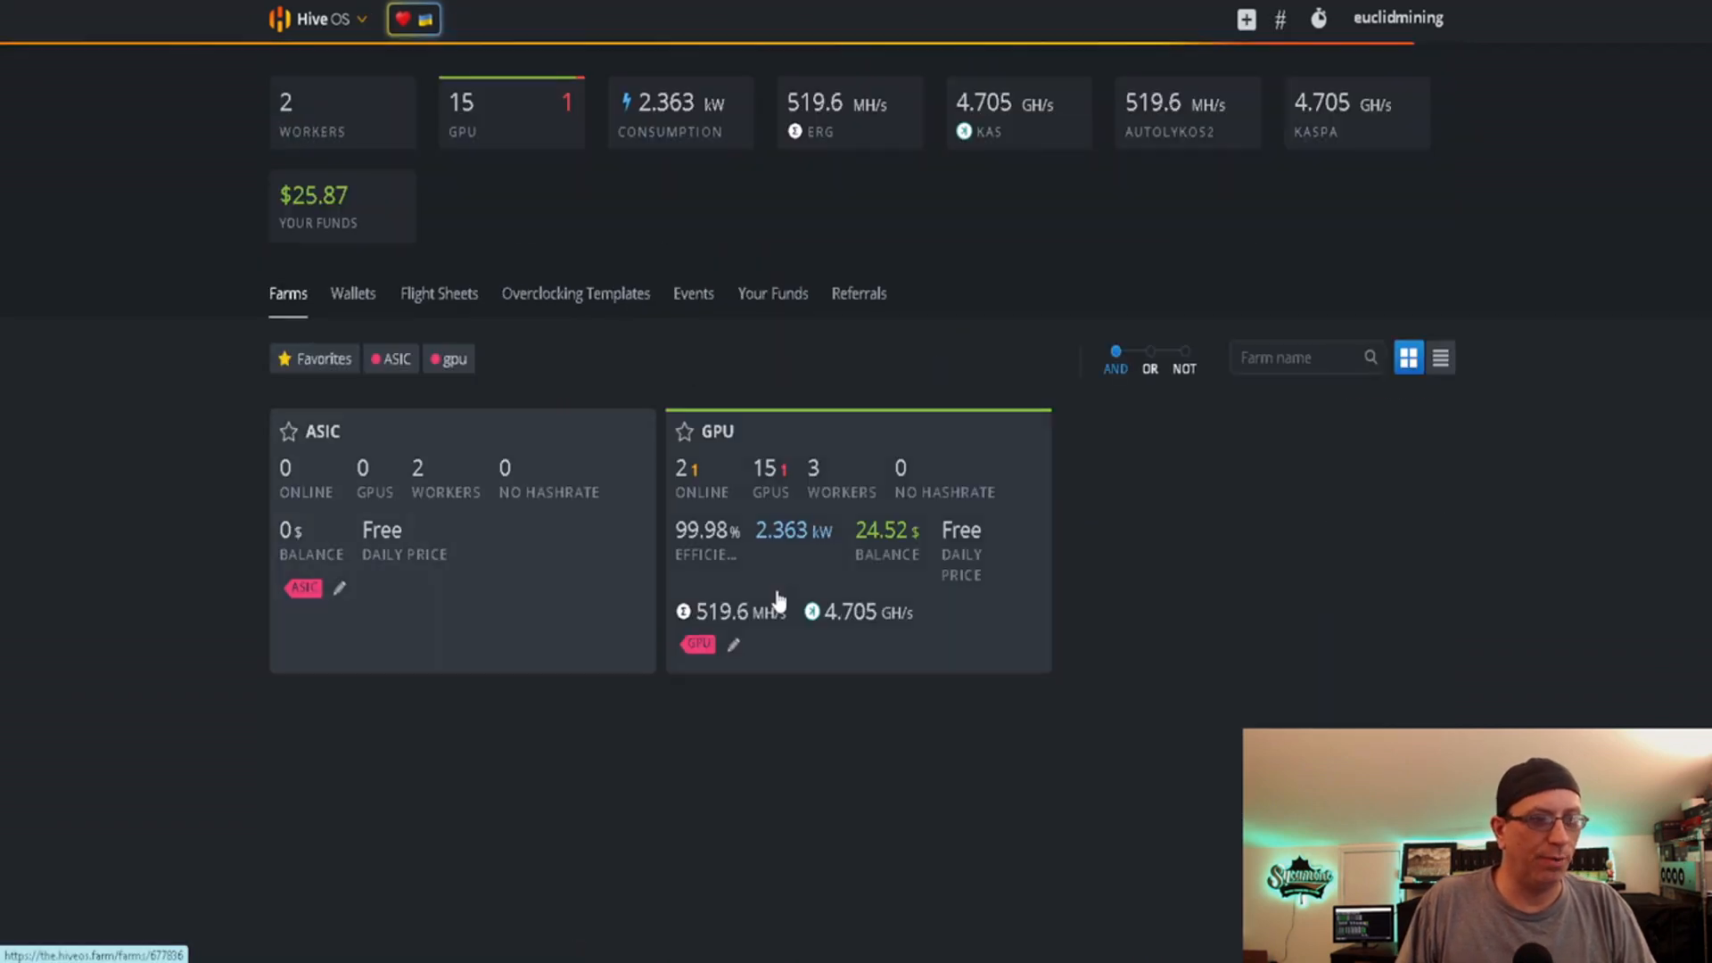
pyautogui.click(667, 532)
pyautogui.click(335, 426)
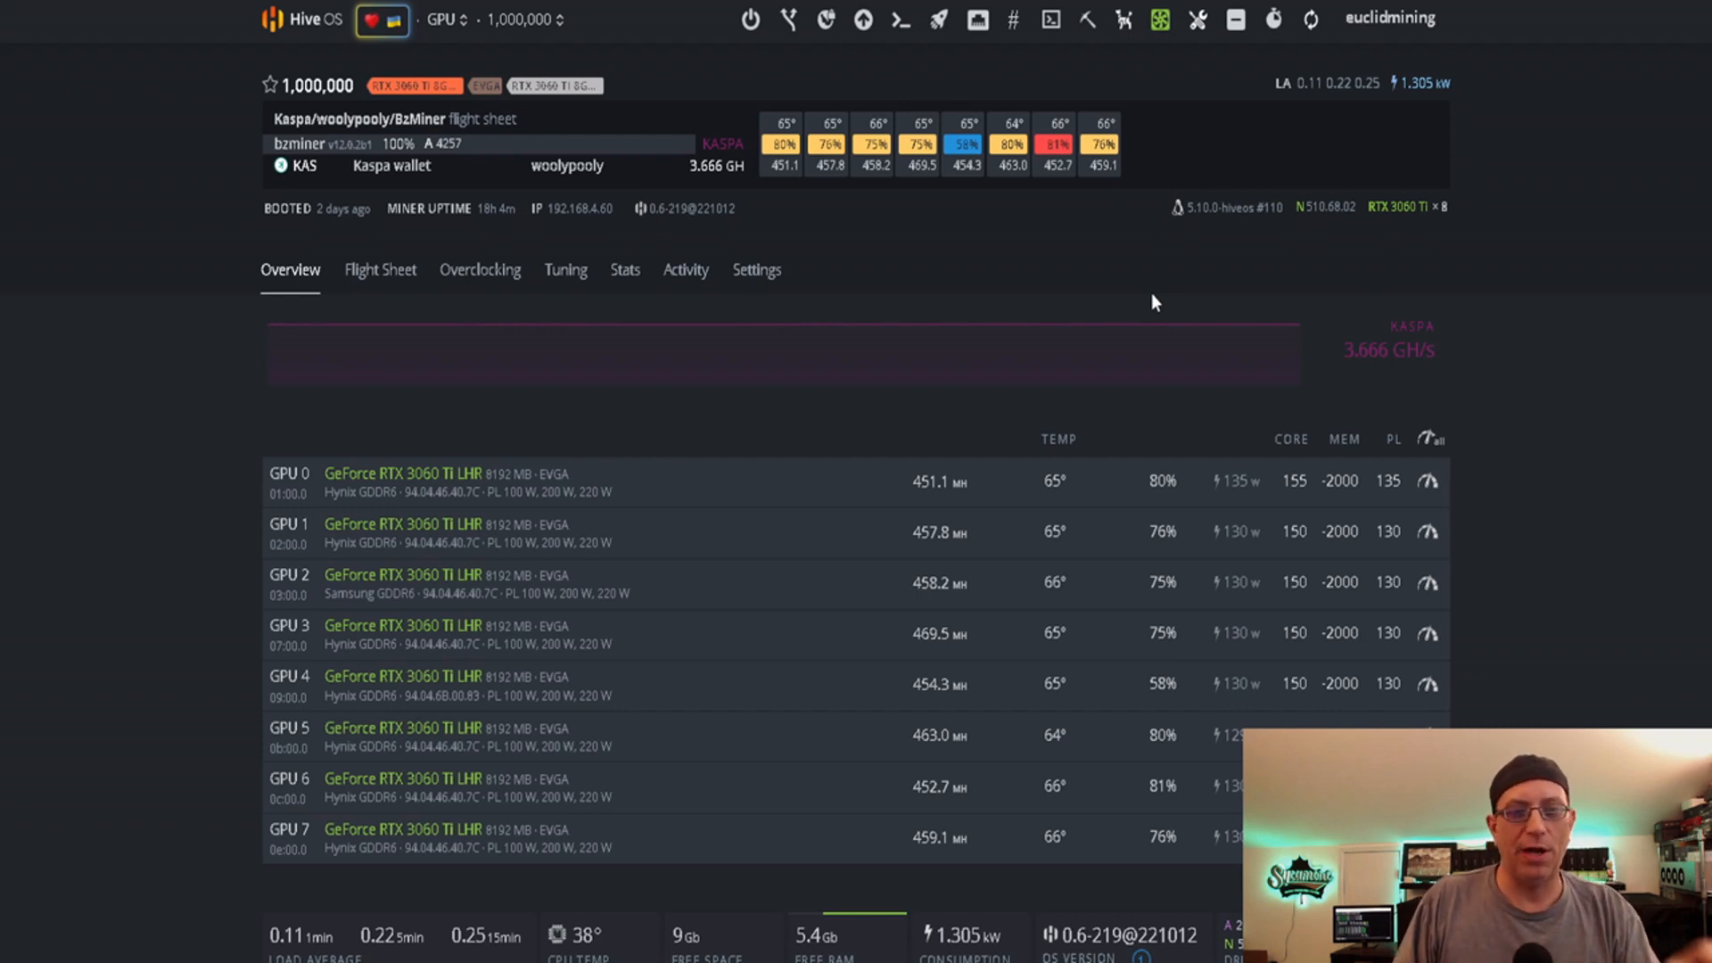
# Reopen the rtx3060 eth worker from the GPU farm and examine its KASPA and AUTOLYKOS2 hashrate charts and GPU list.
pyautogui.click(271, 30)
pyautogui.click(675, 531)
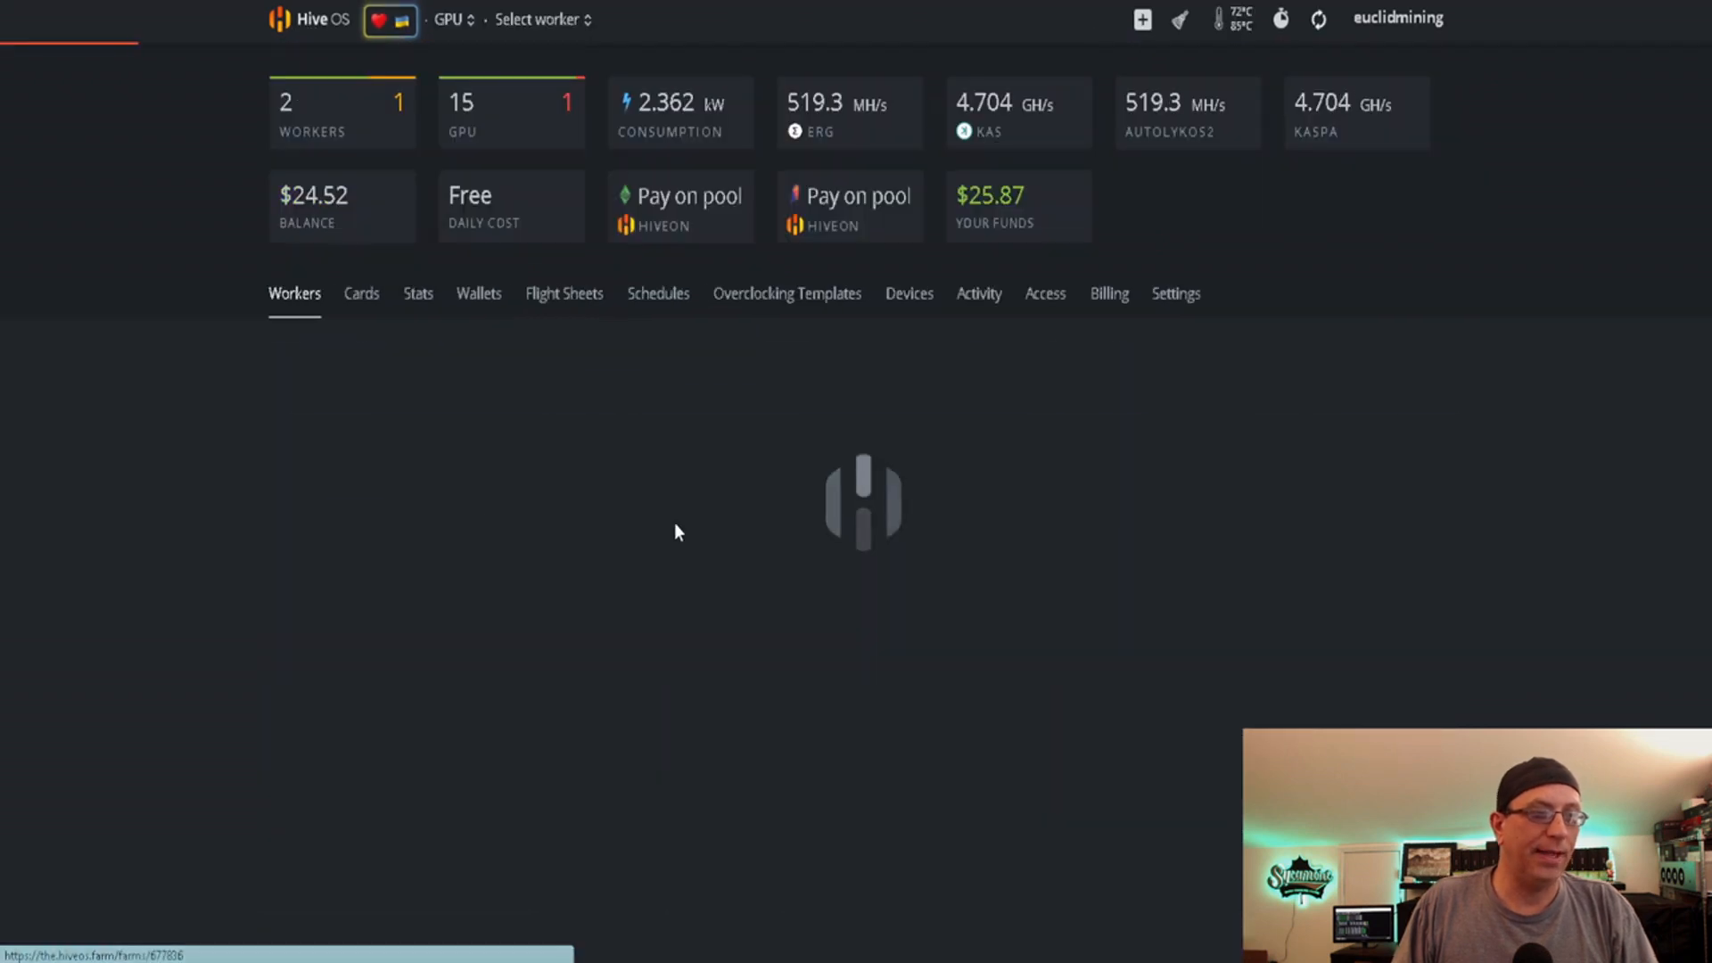
pyautogui.click(340, 487)
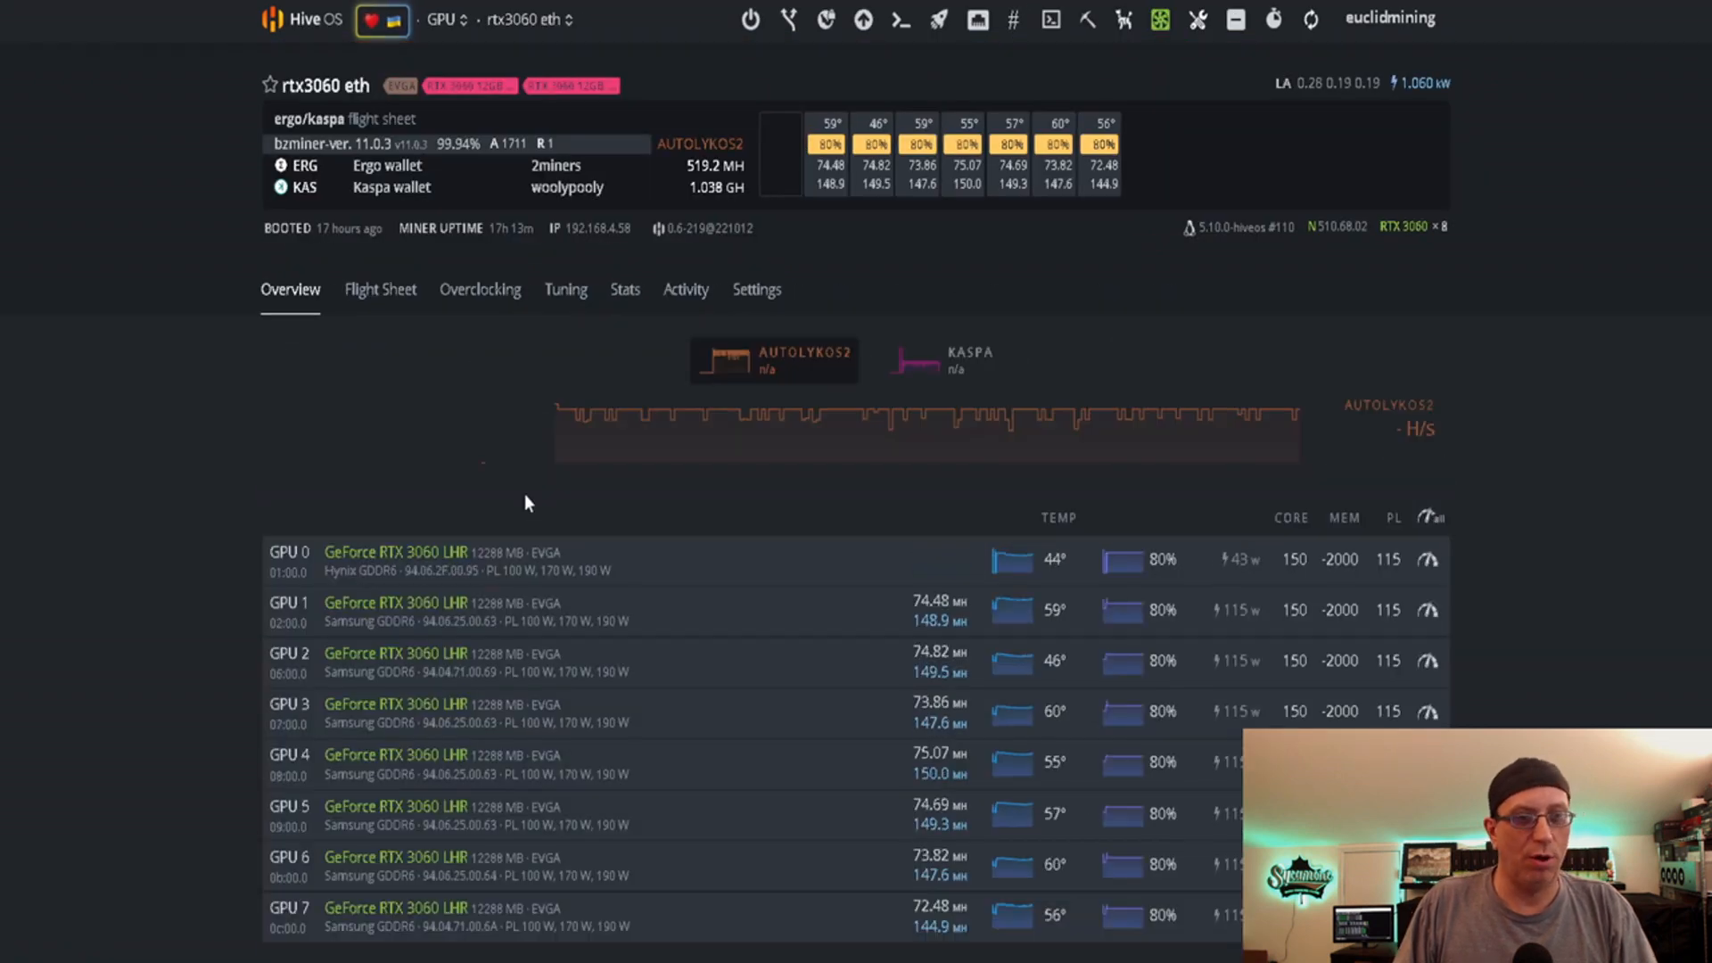
pyautogui.click(915, 369)
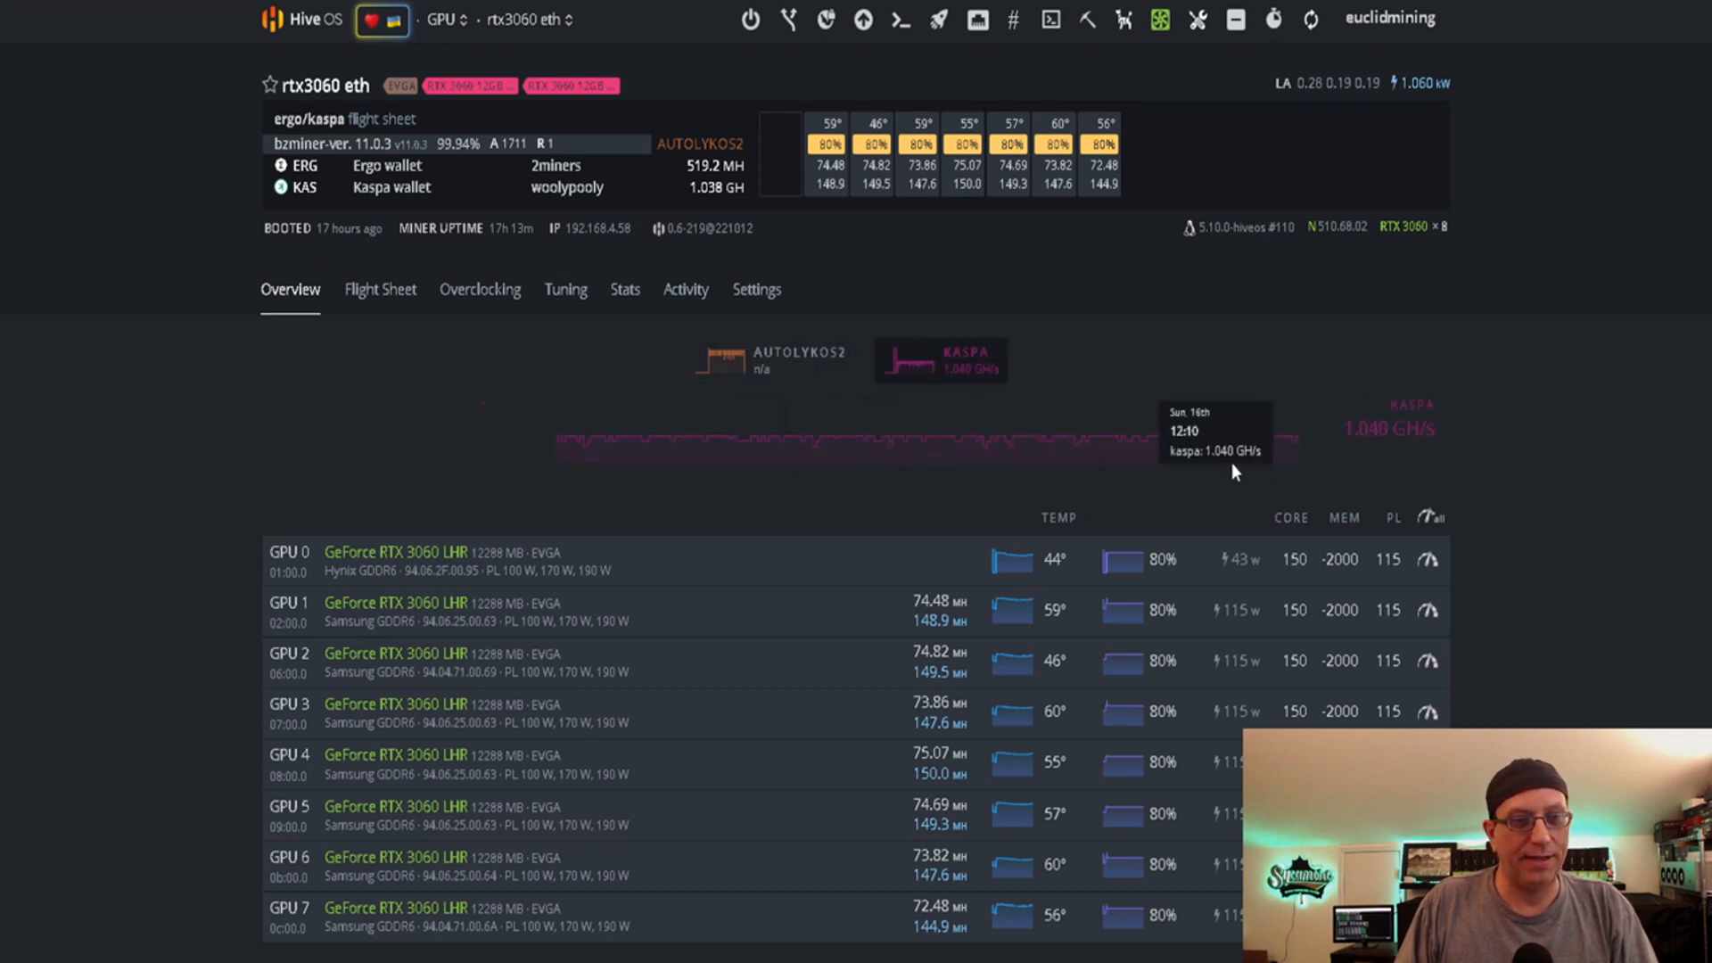
pyautogui.click(732, 361)
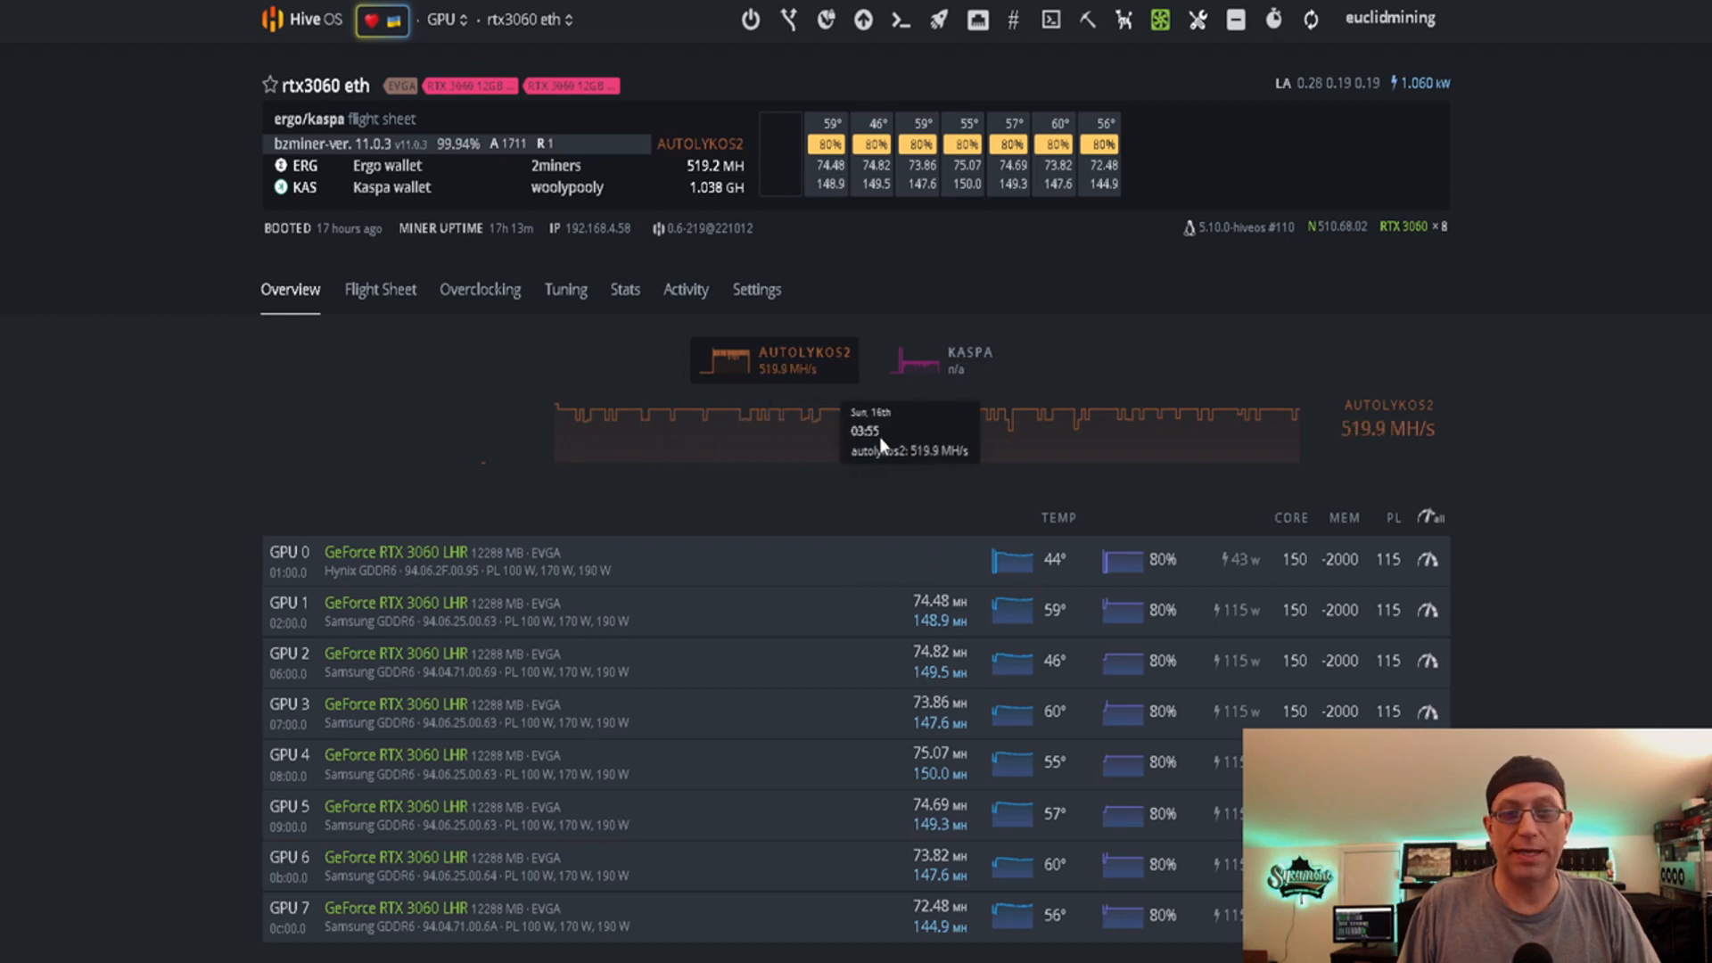
pyautogui.scroll(-3, 163, 457)
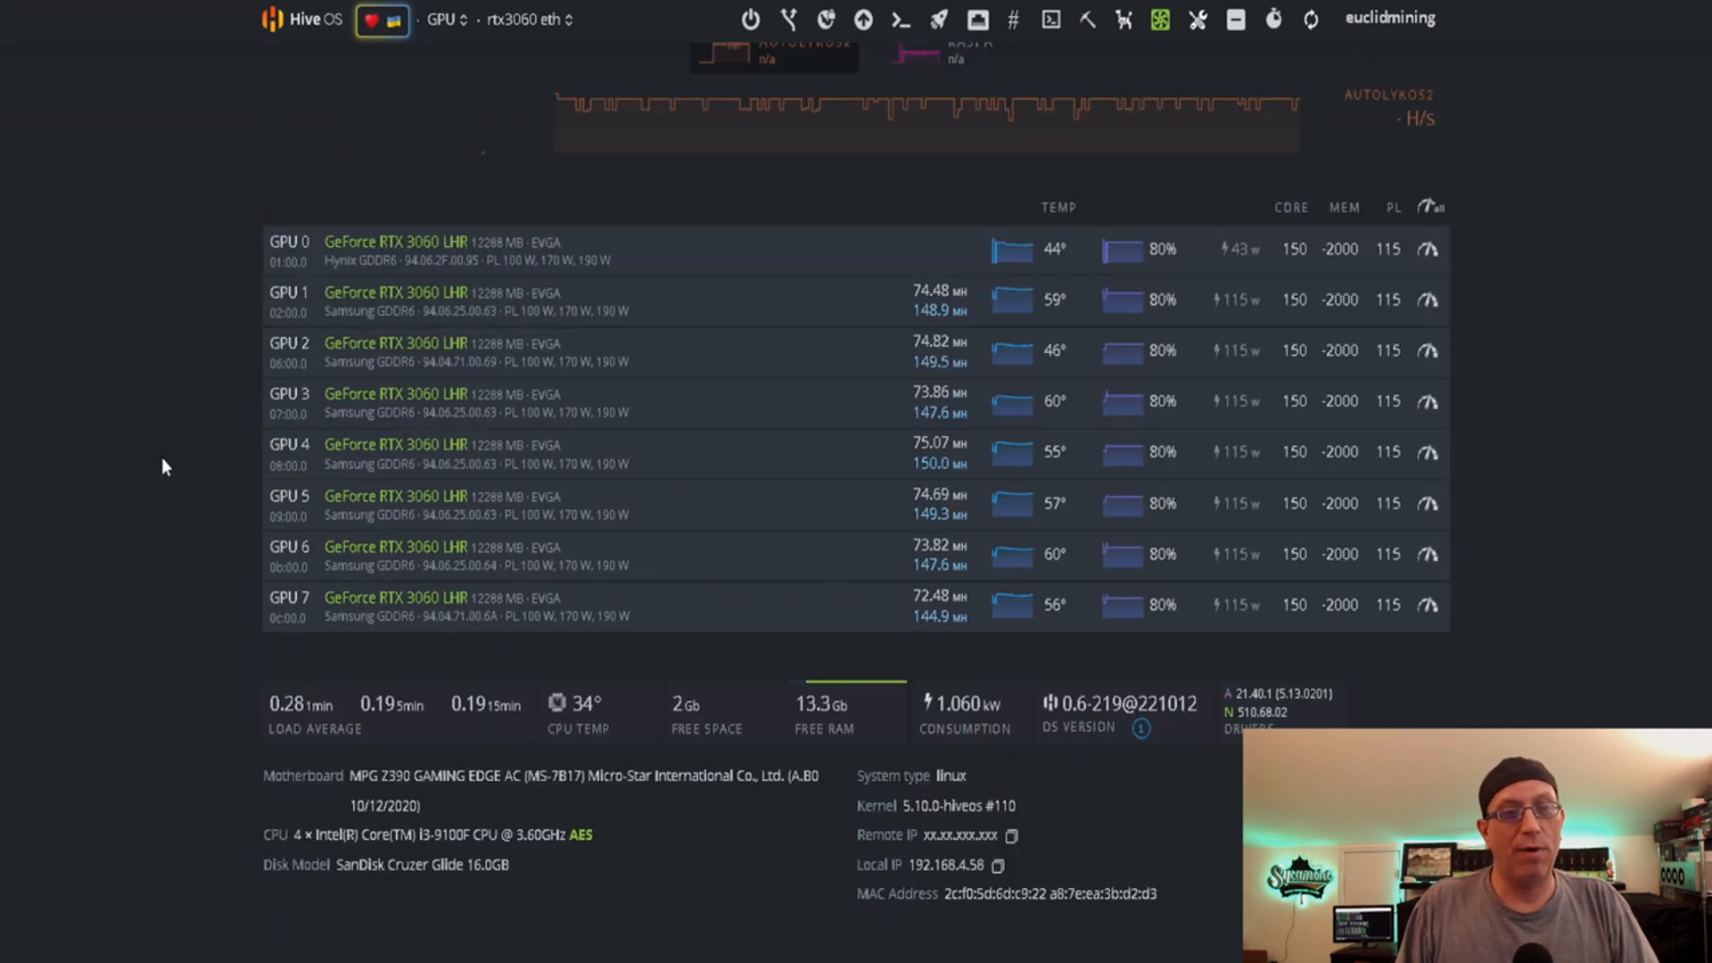
pyautogui.scroll(-1, 162, 456)
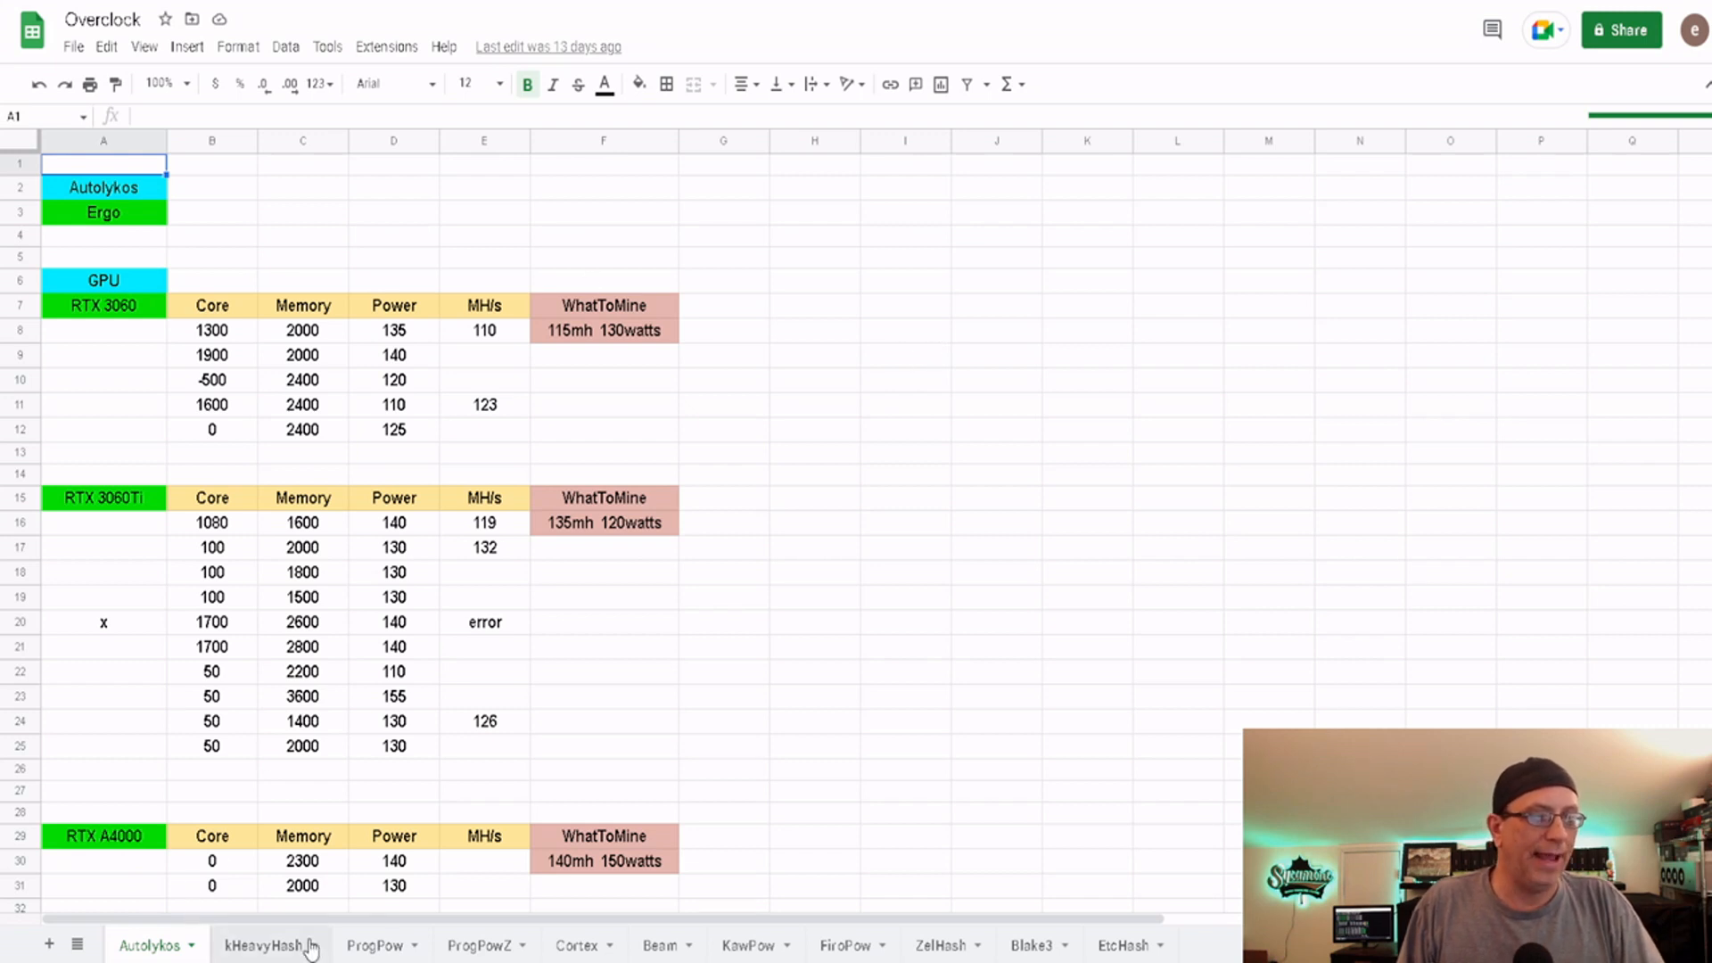
# Switch to the Overclock spreadsheet in Google Sheets and look through its kHeavyHash, ProgPow and ProgPowZ sheets.
pyautogui.click(270, 950)
pyautogui.click(390, 950)
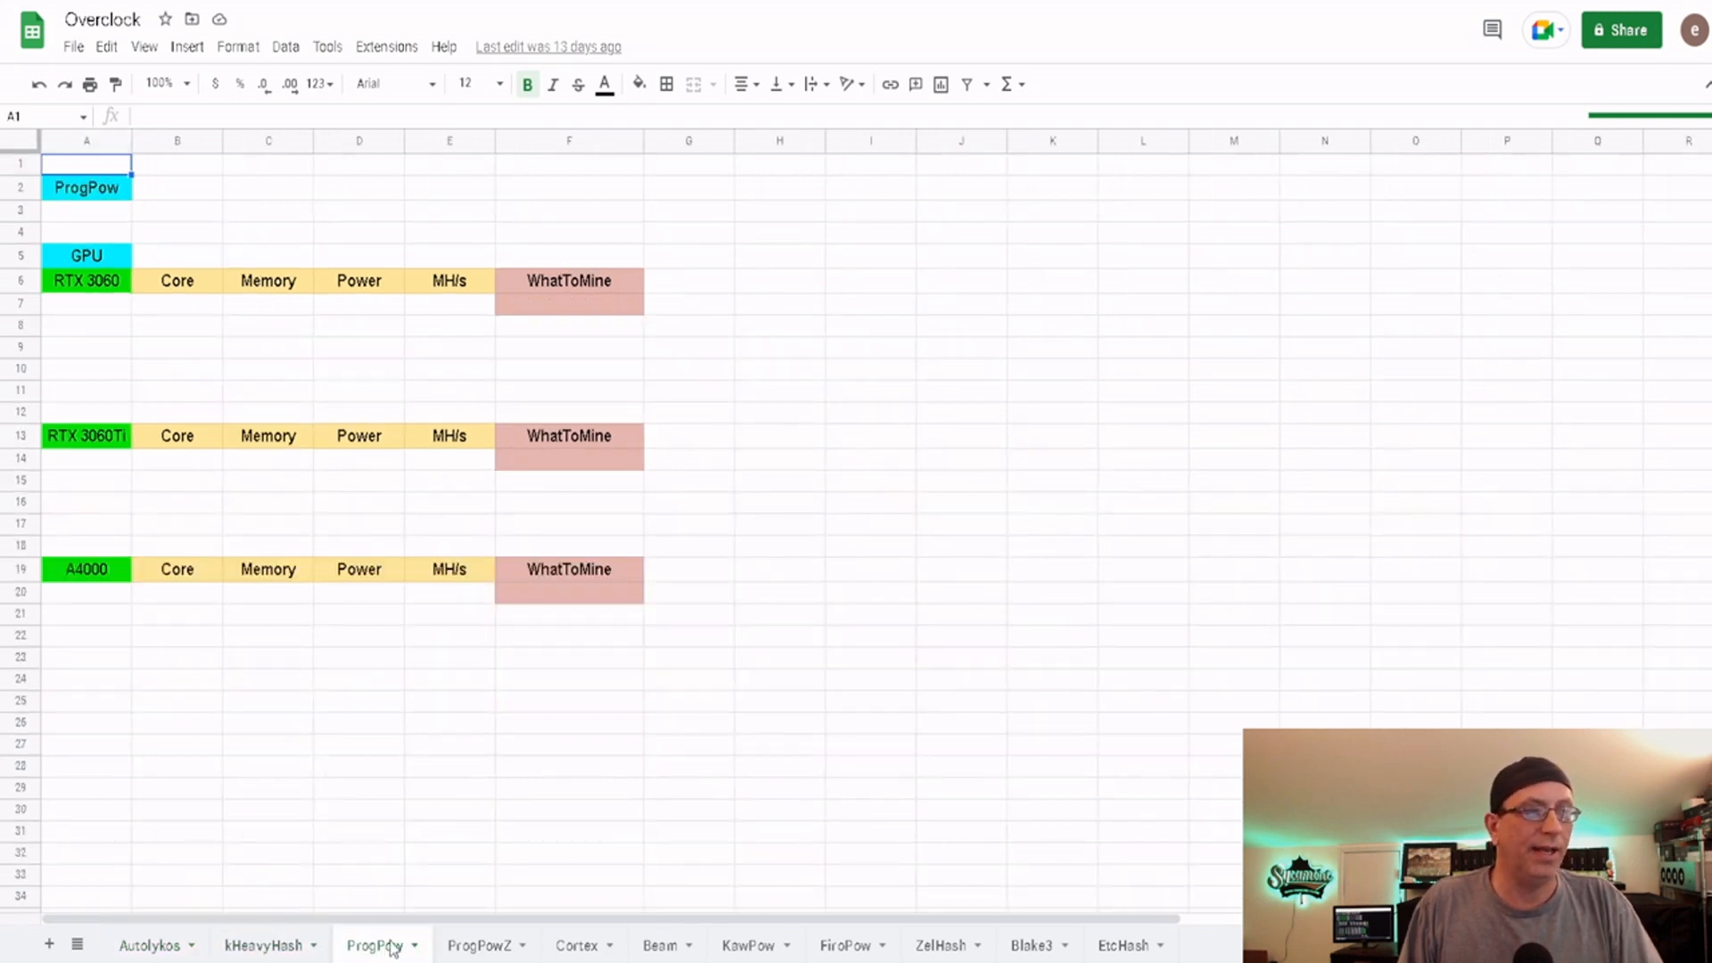
pyautogui.click(470, 947)
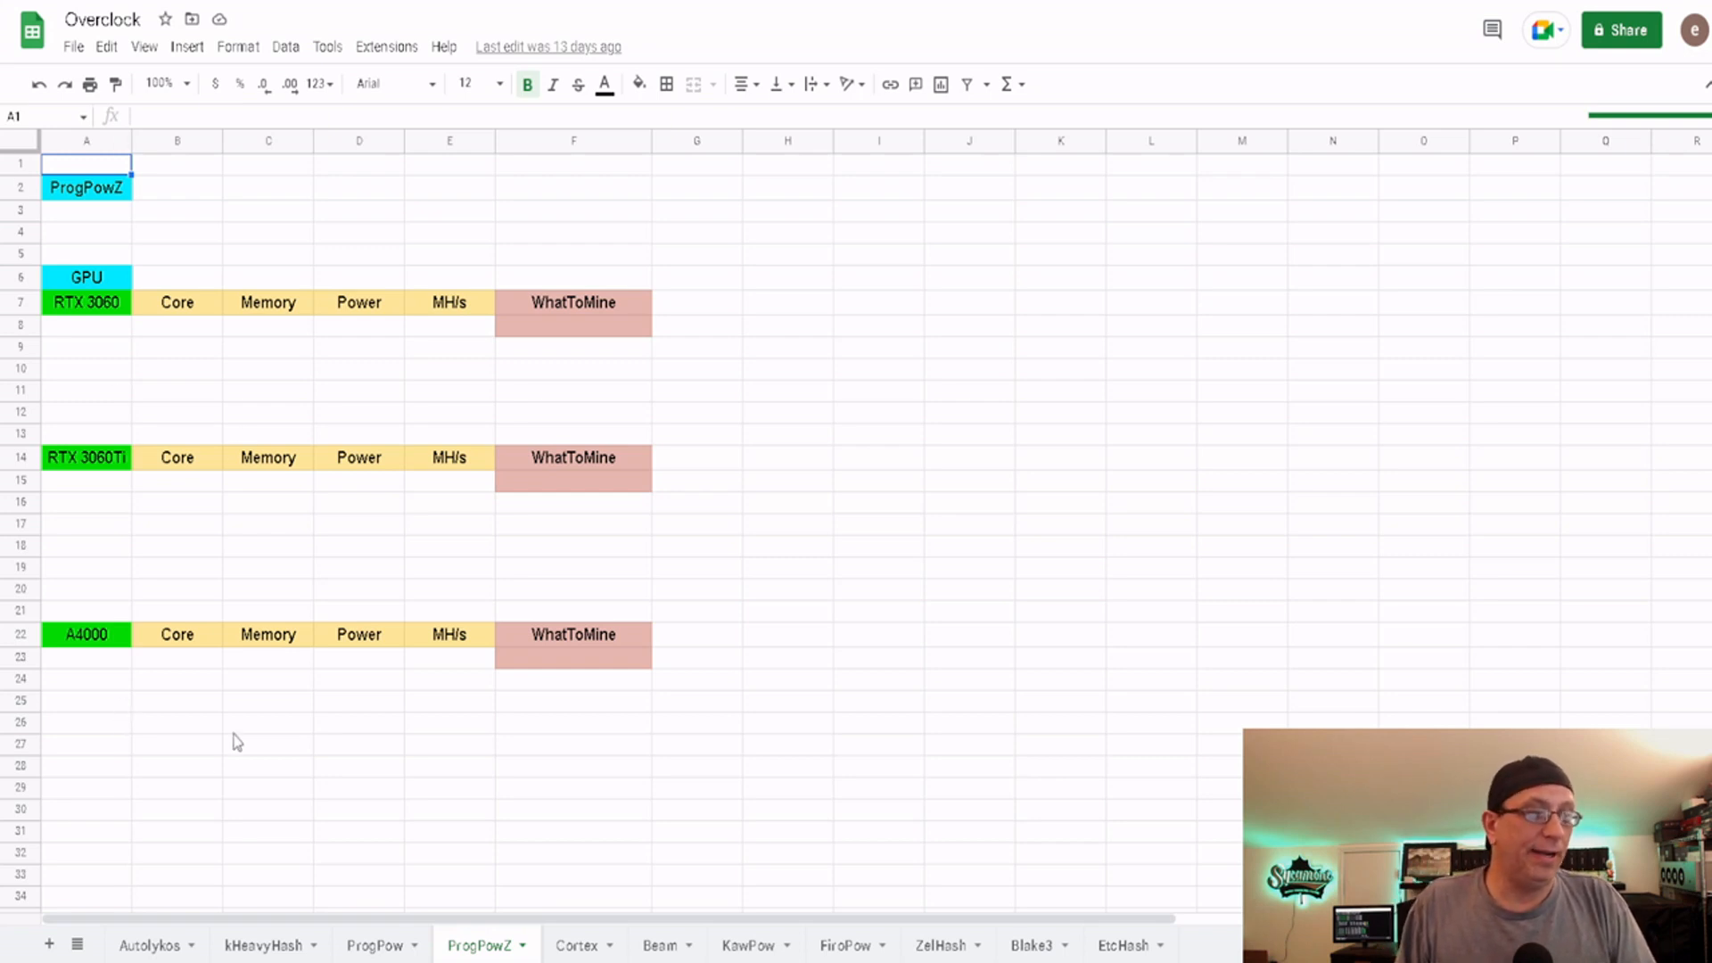
# Compare the RTX 3060 core, memory and power settings on the Autolykos and kHeavyHash sheets.
pyautogui.click(140, 945)
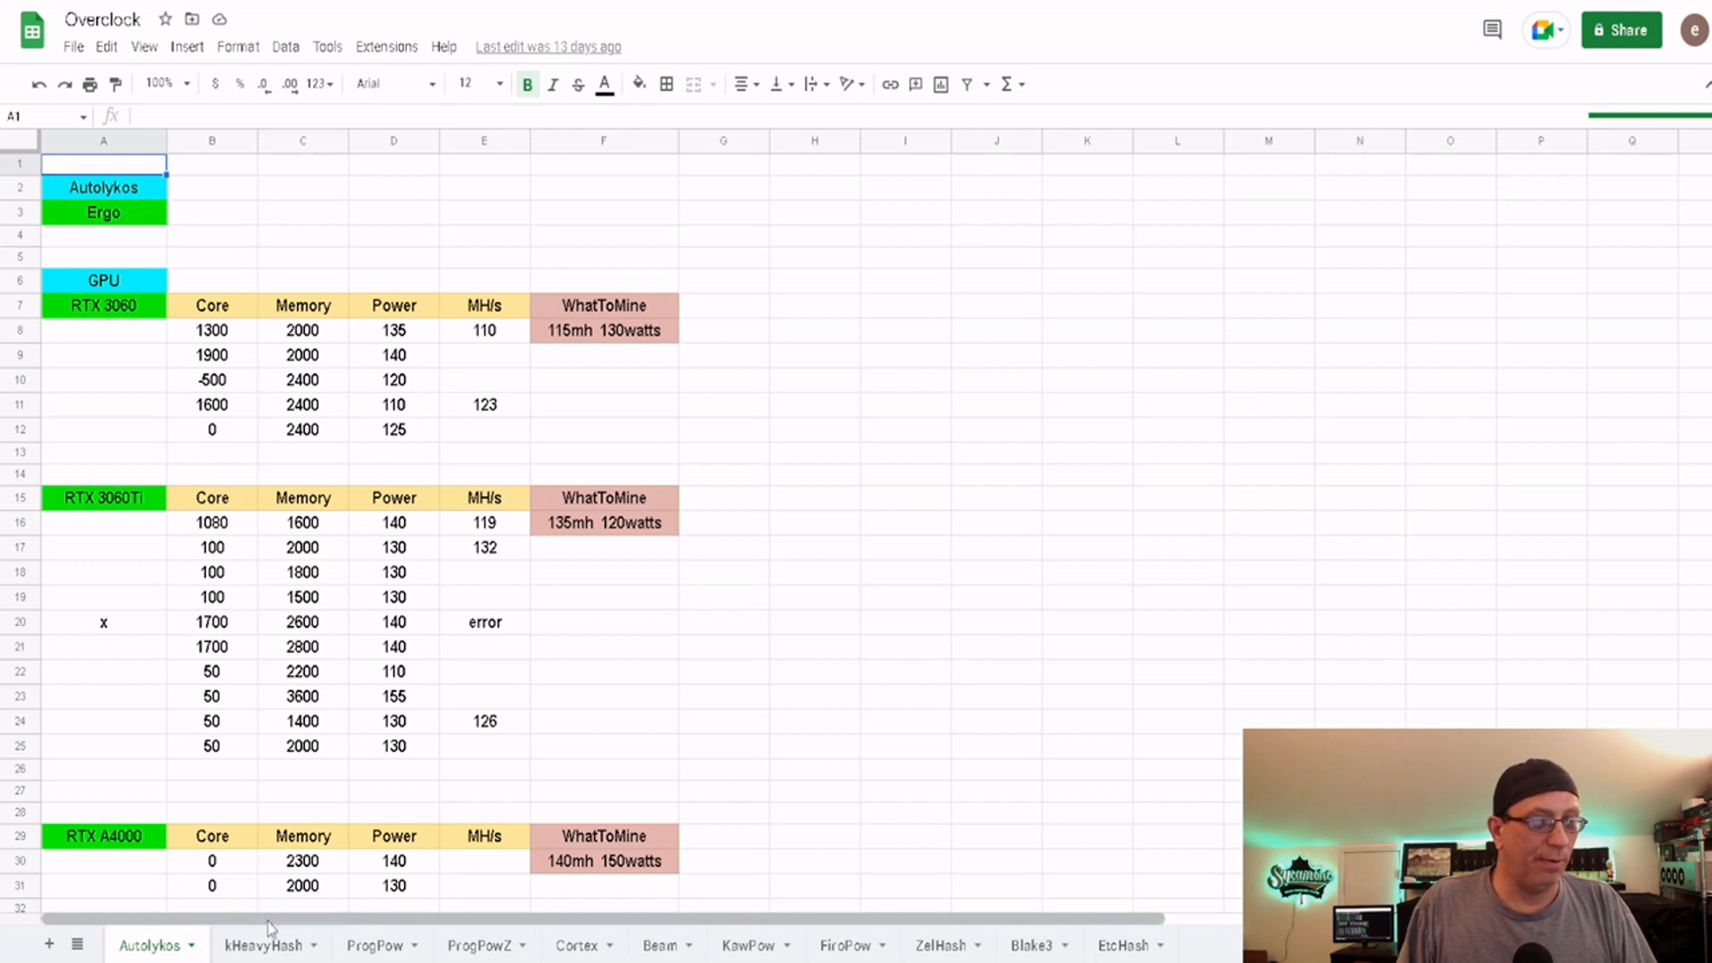
pyautogui.click(259, 947)
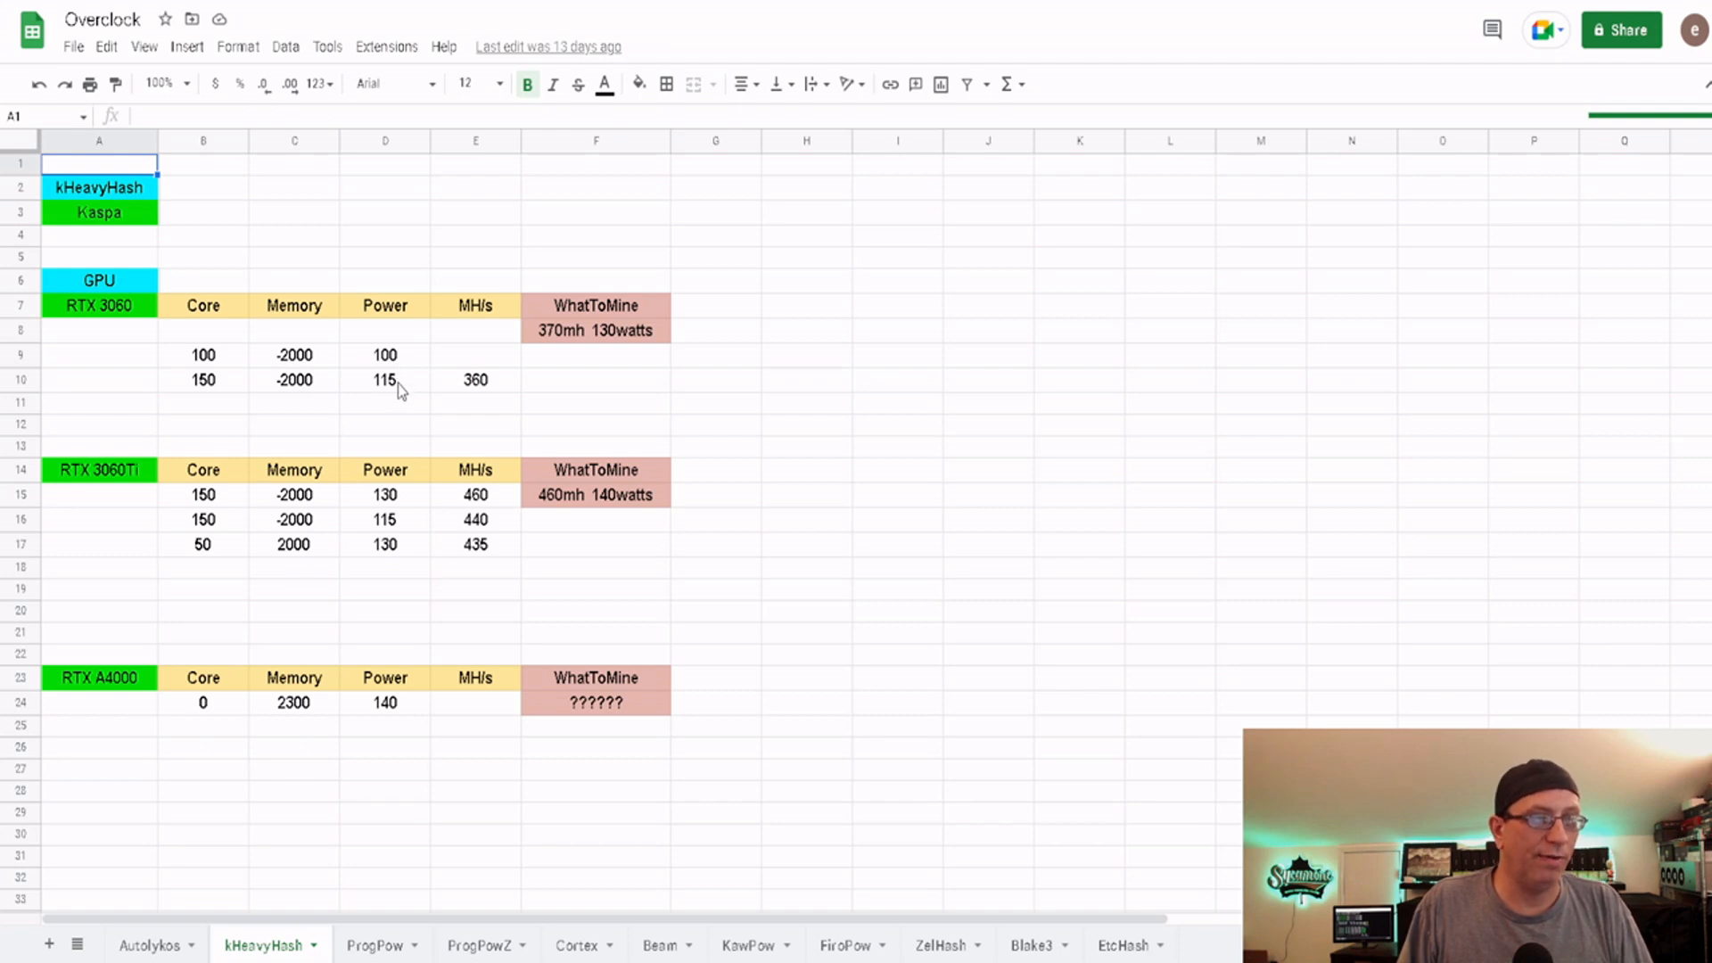
pyautogui.click(156, 948)
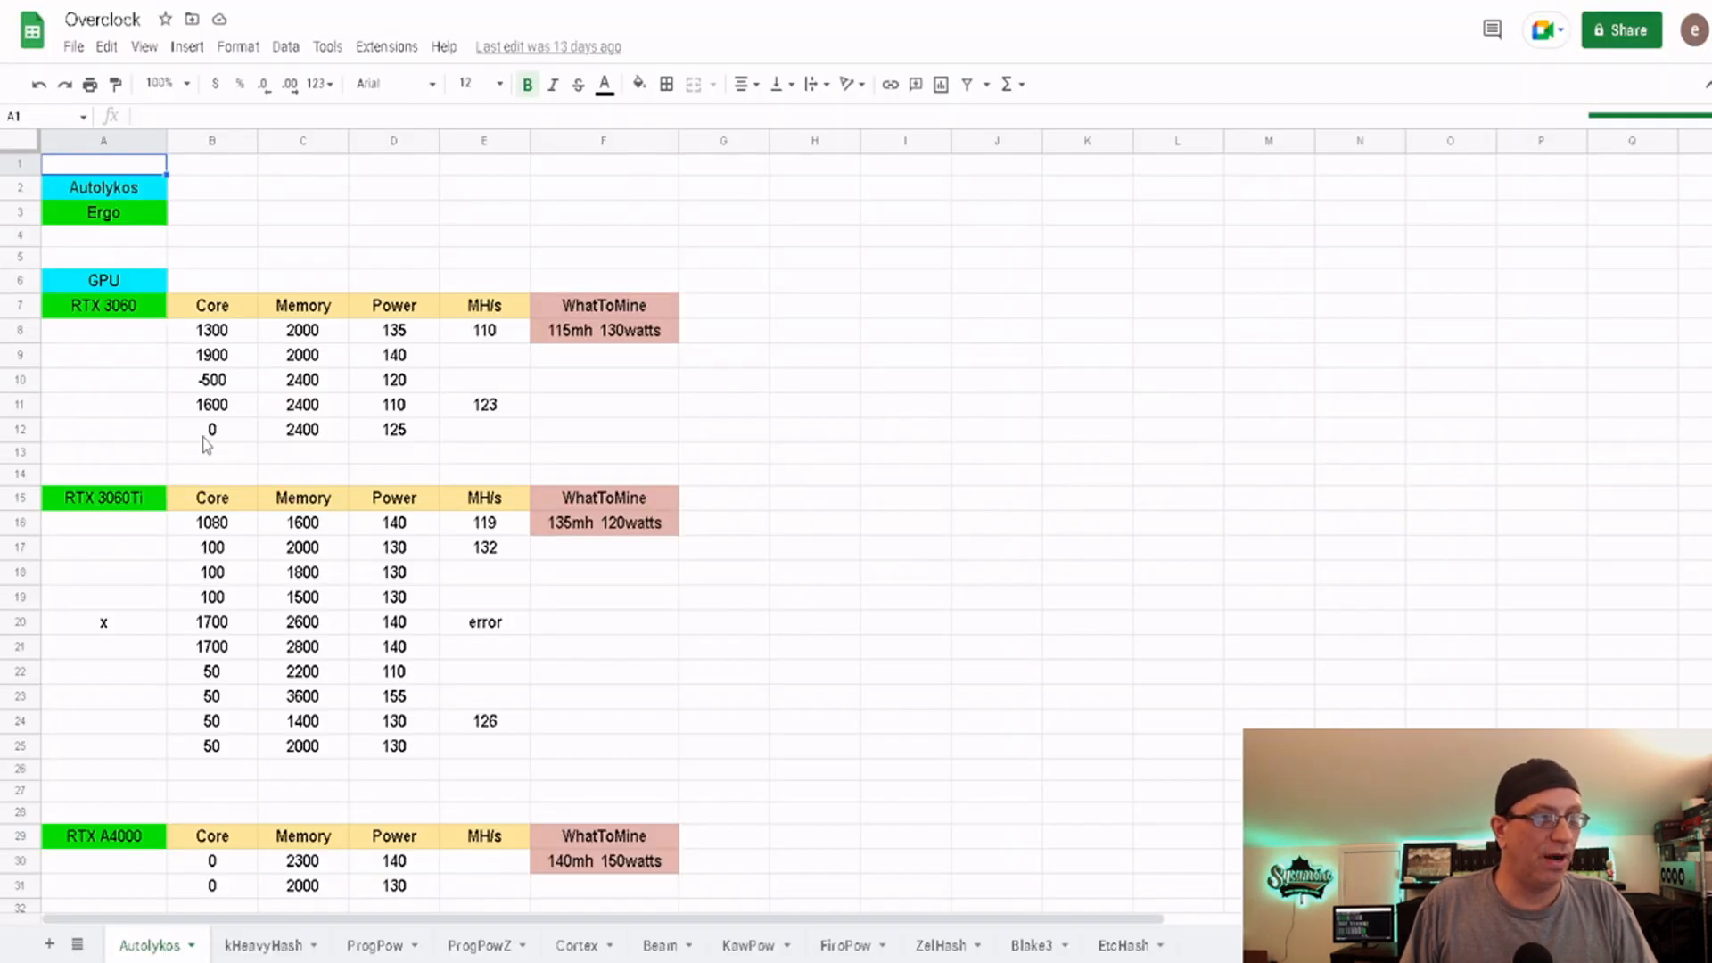
pyautogui.click(263, 945)
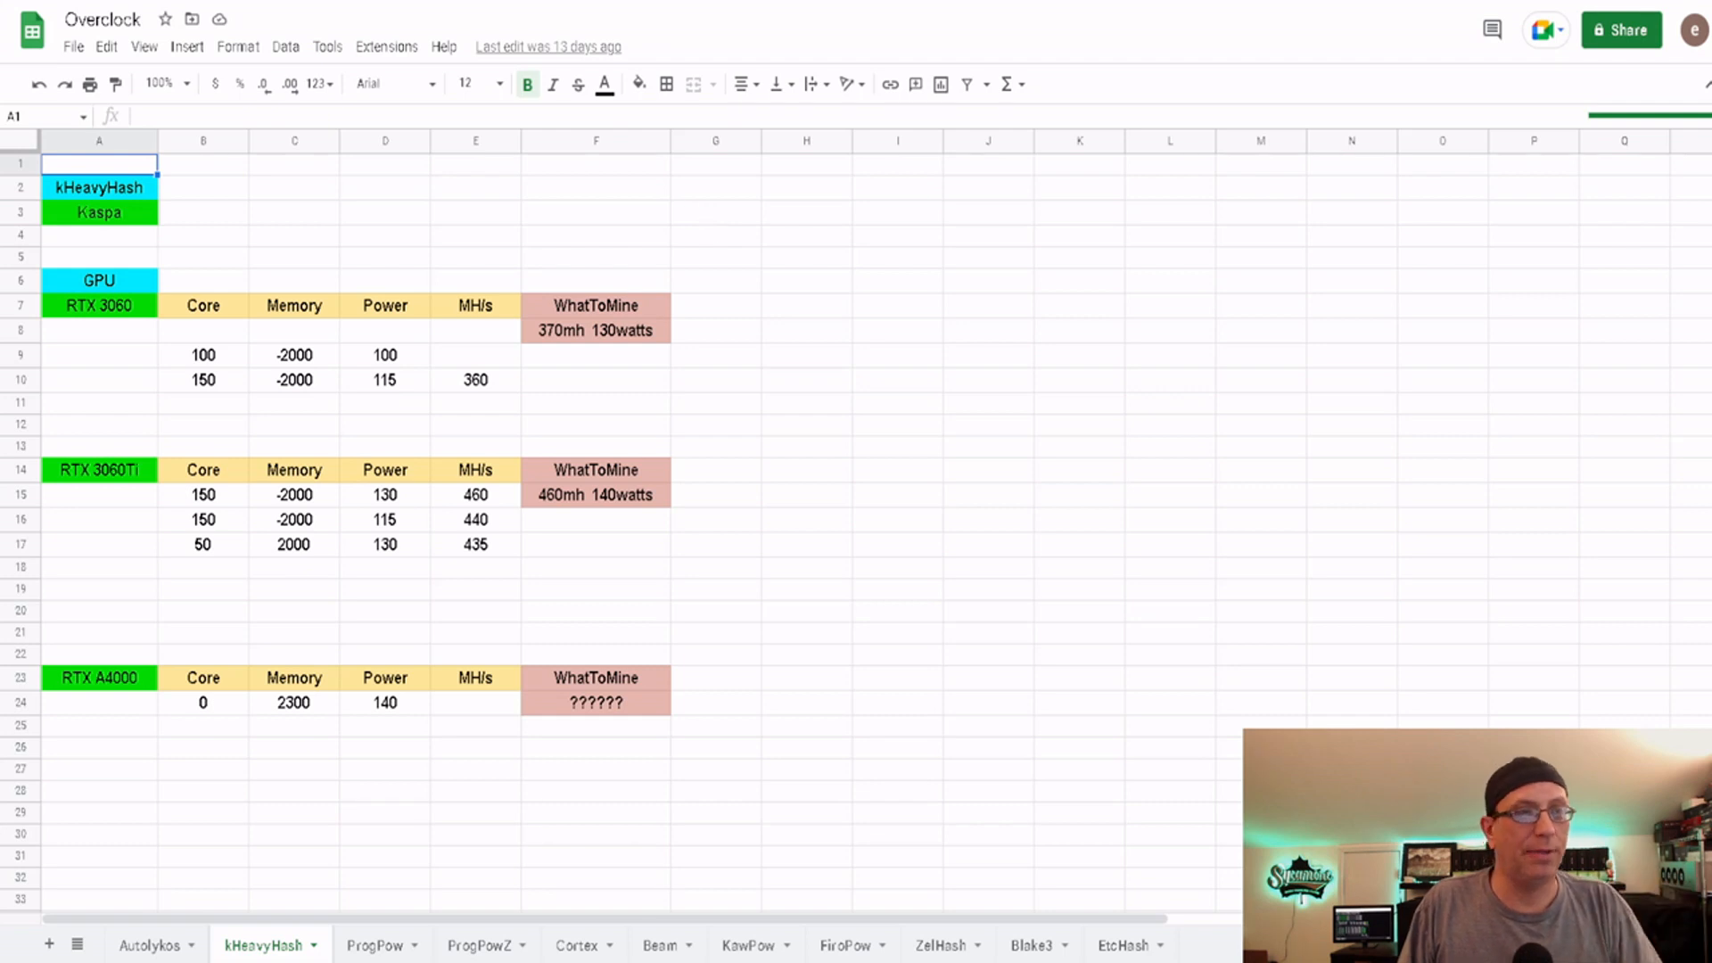
# Switch to WhatToMine and calculate coin profitability for seven 3060L cards, sorted by Estimated Rewards 24.
pyautogui.hotkey('ctrl', 'Tab')
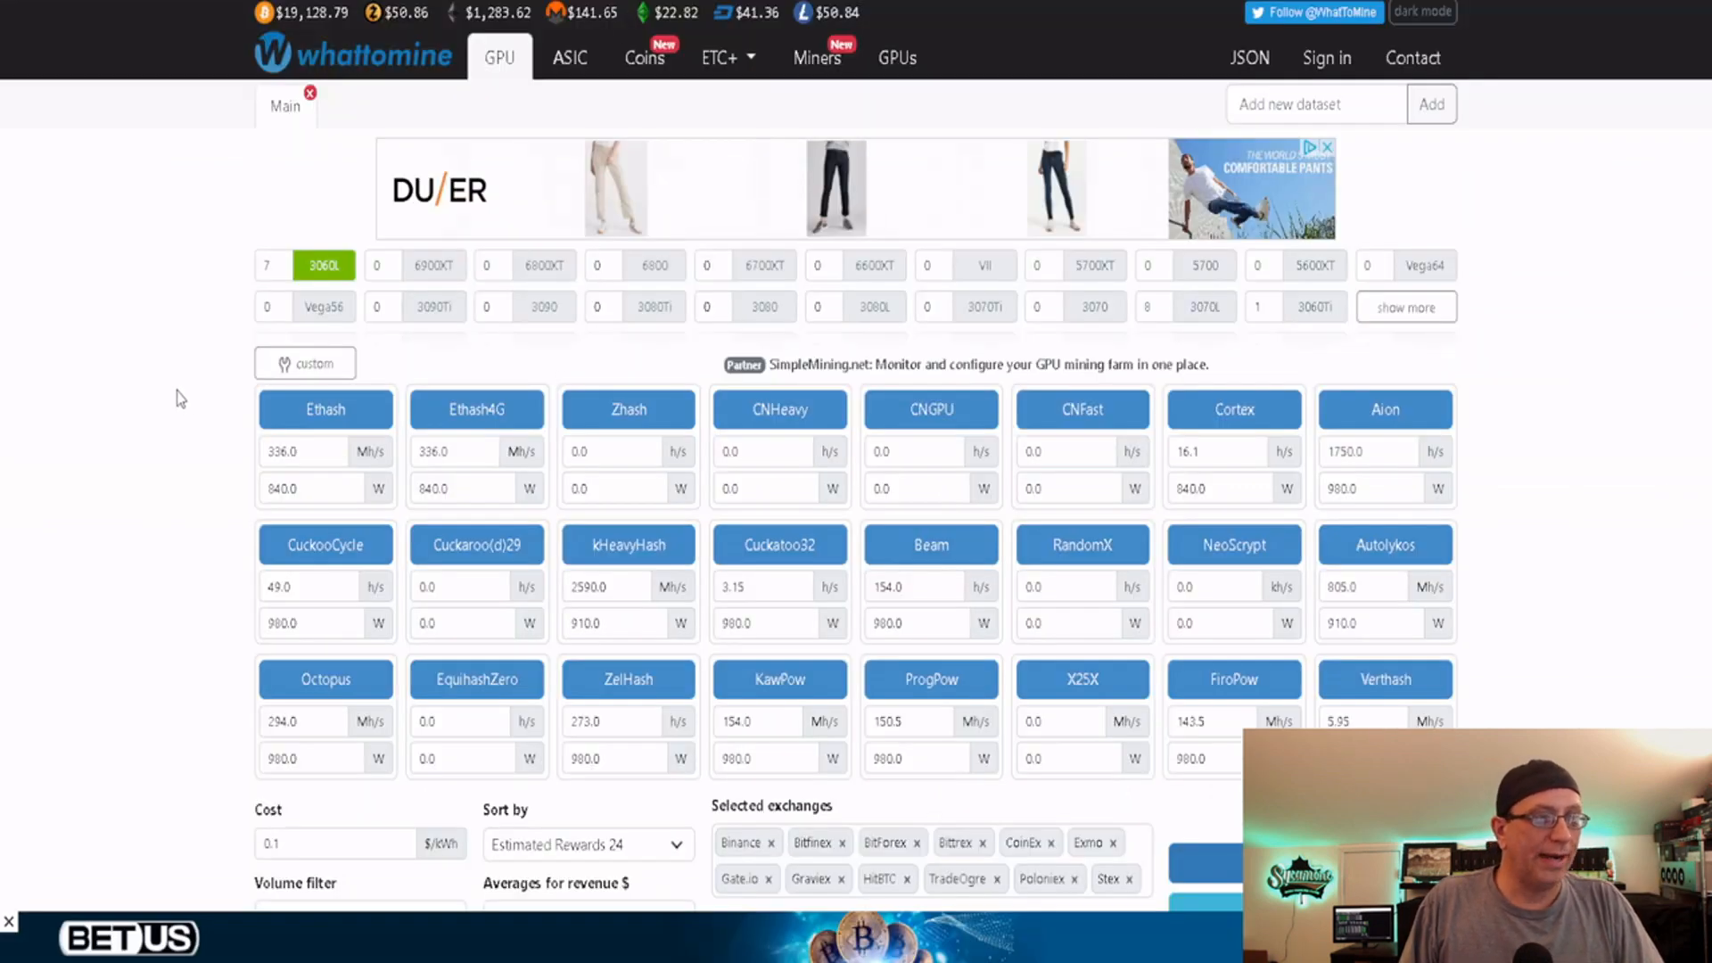
pyautogui.scroll(-5, 134, 368)
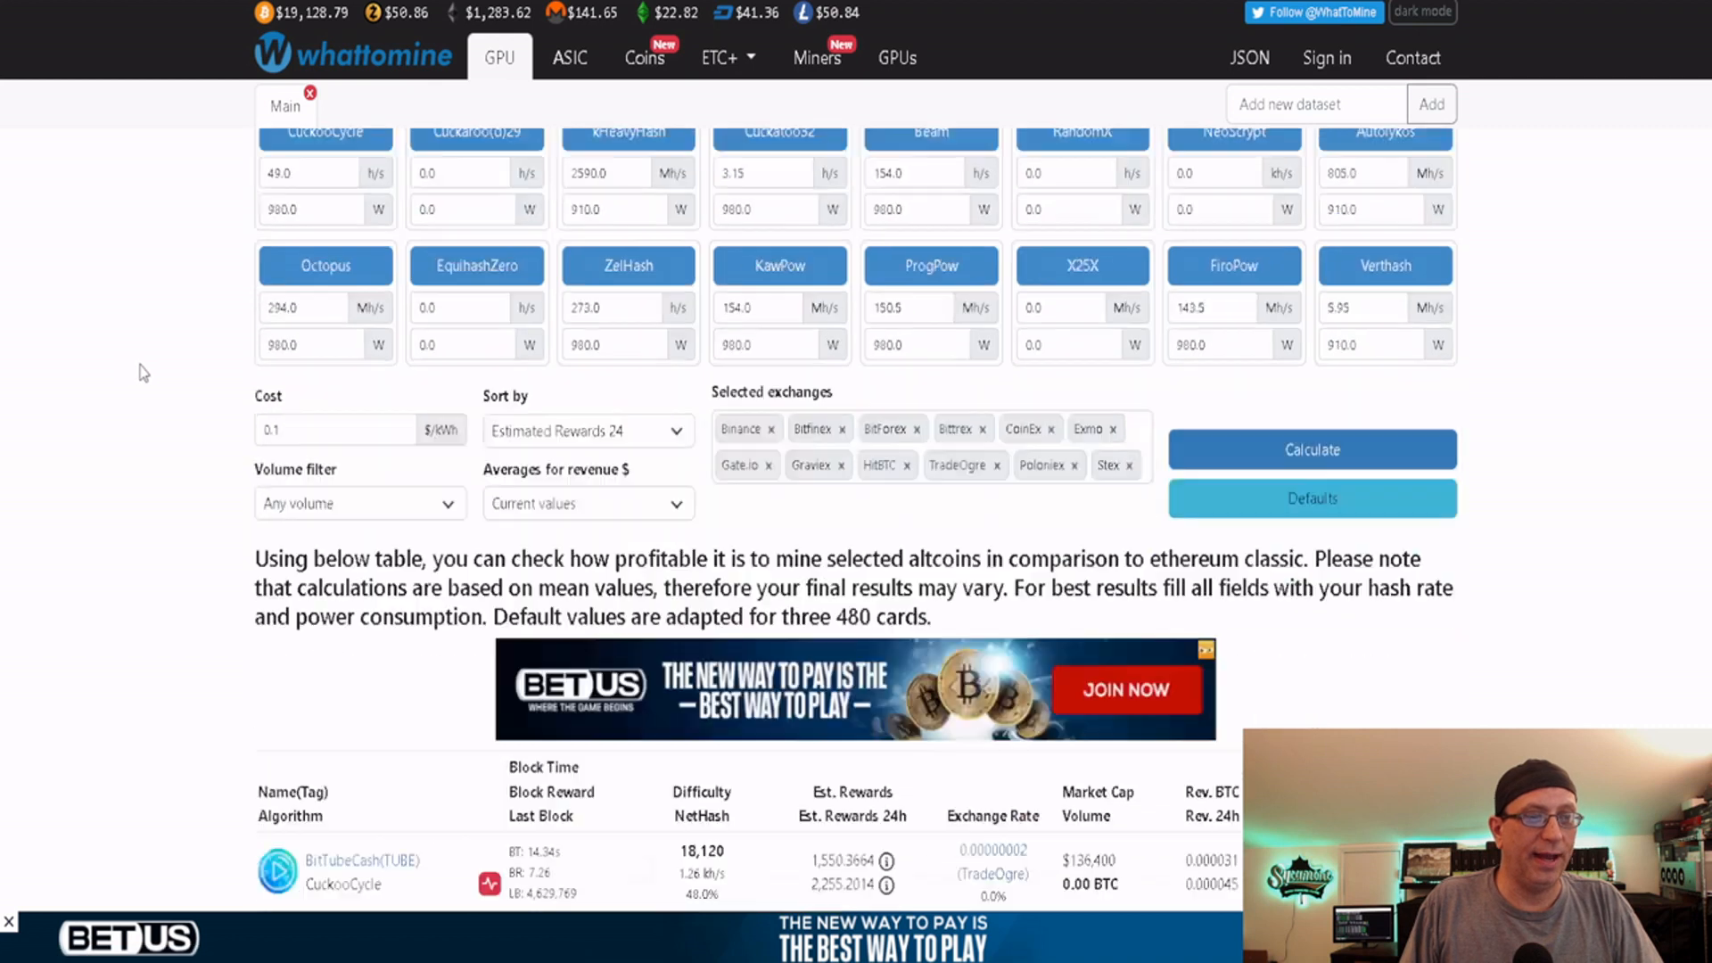
pyautogui.click(1162, 349)
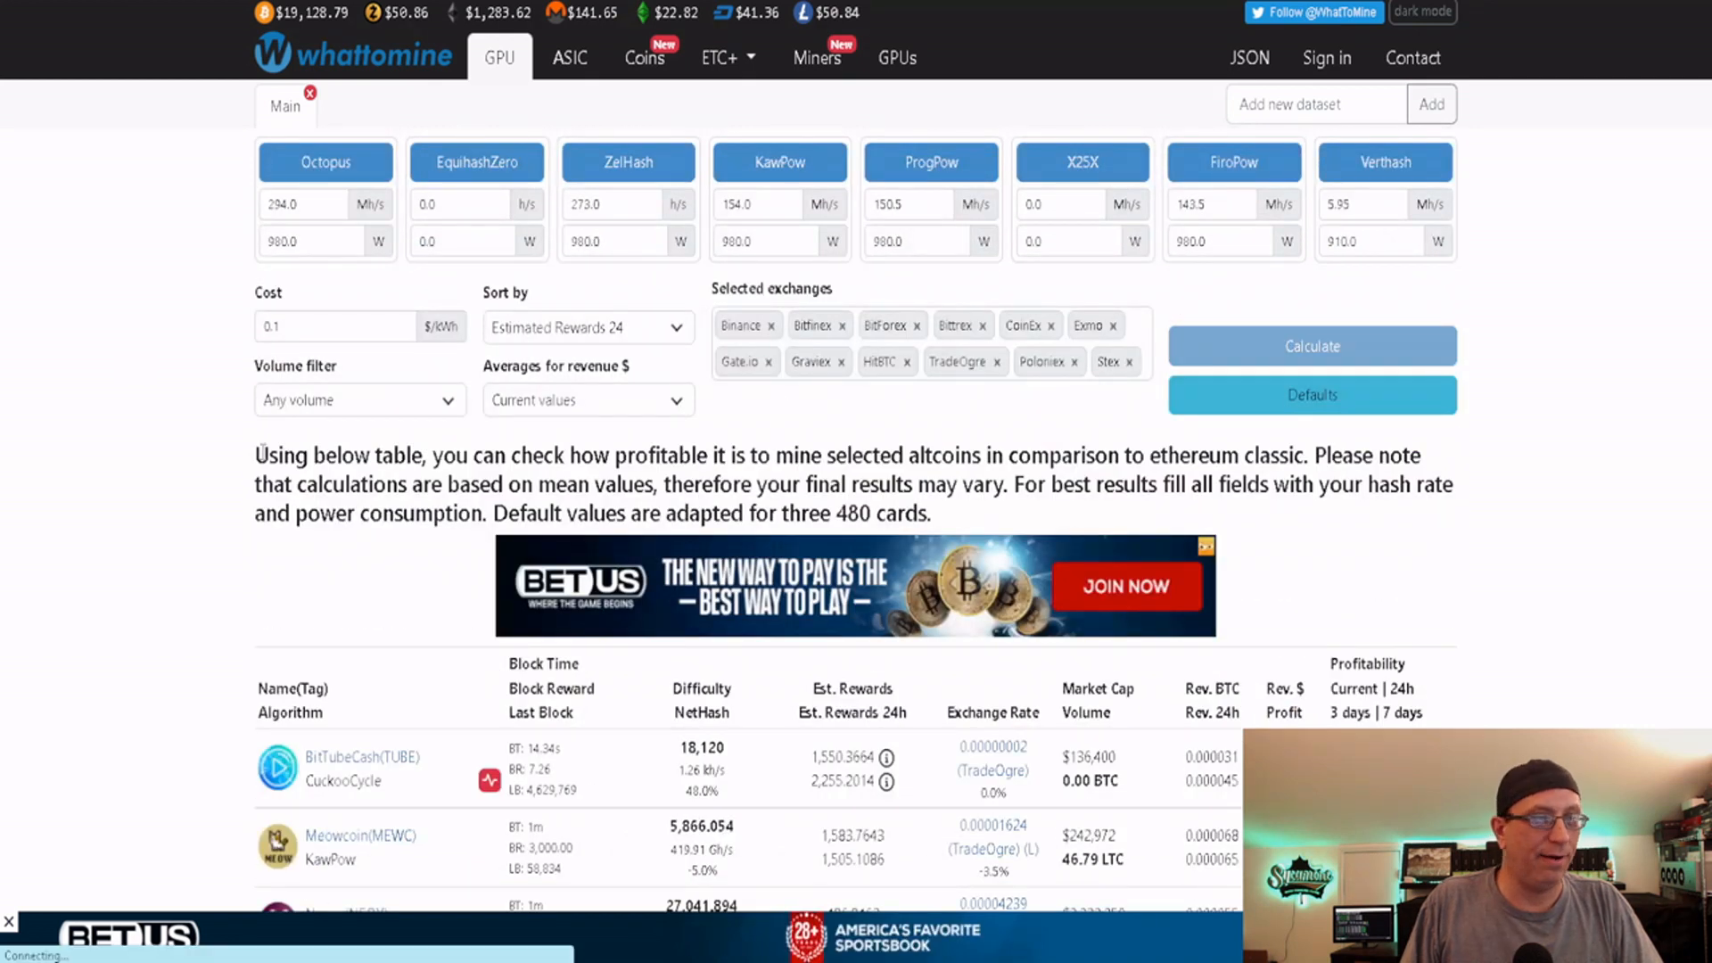
pyautogui.scroll(-4, 262, 452)
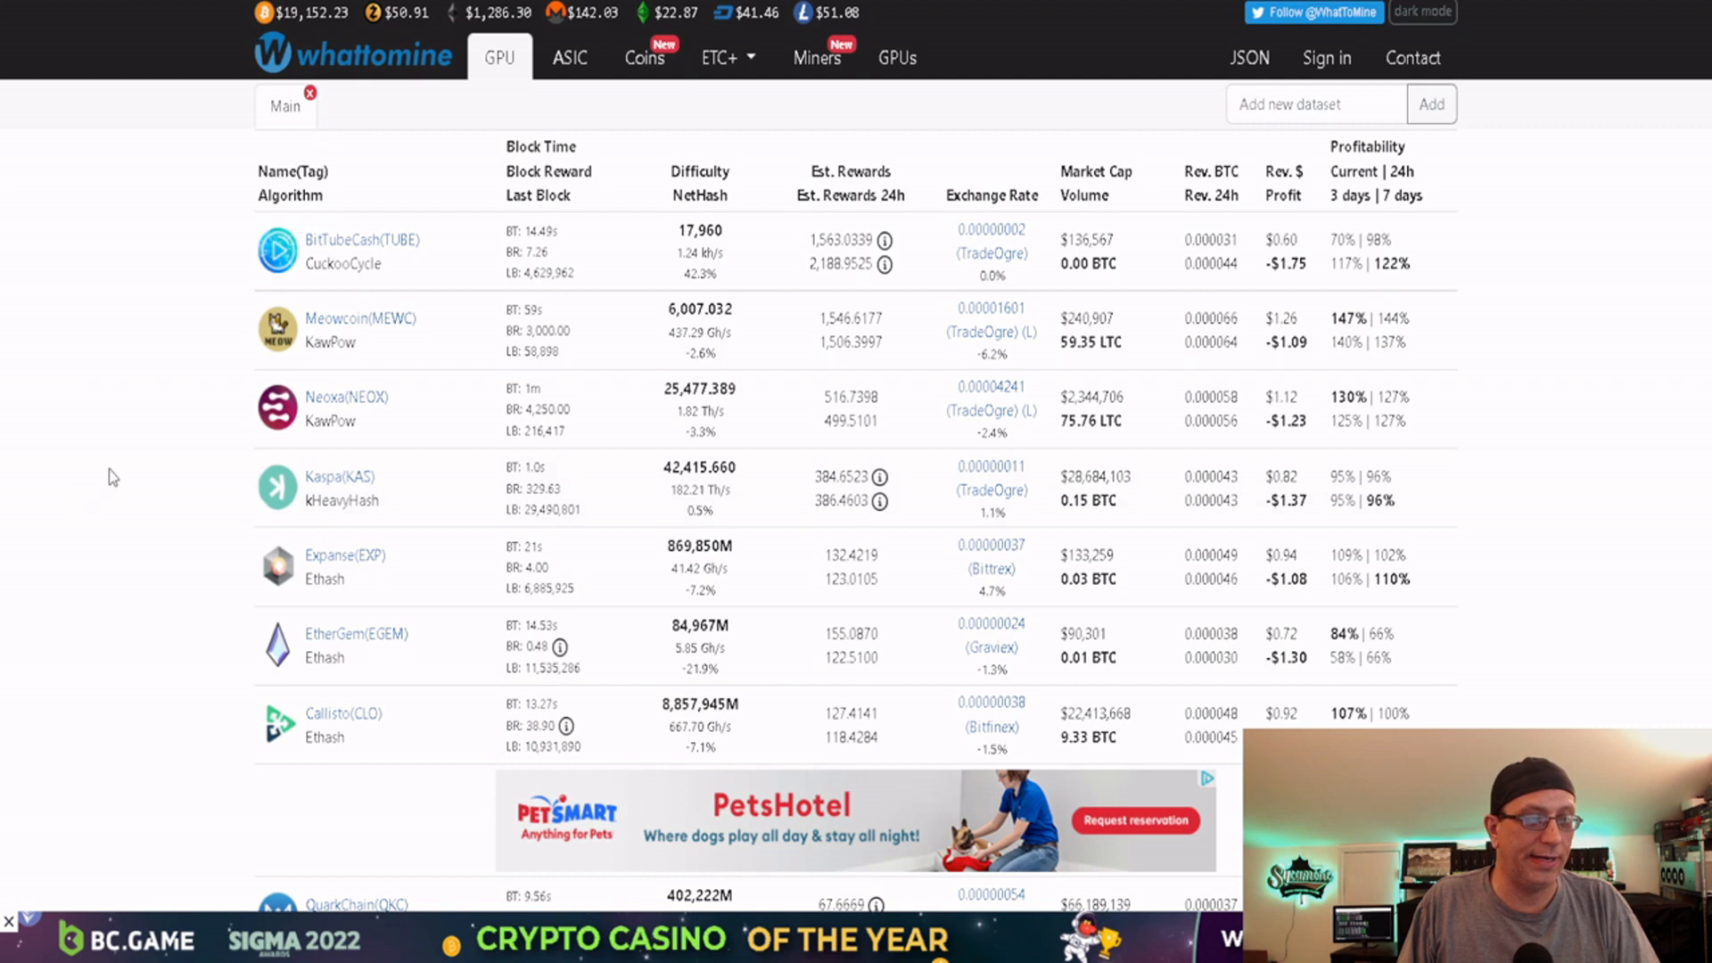
# Compare the revenue and profit of Ergo (Autolykos) and Kaspa (kHeavyHash) in the profitability table.
pyautogui.scroll(-12, 125, 480)
pyautogui.scroll(-8, 134, 482)
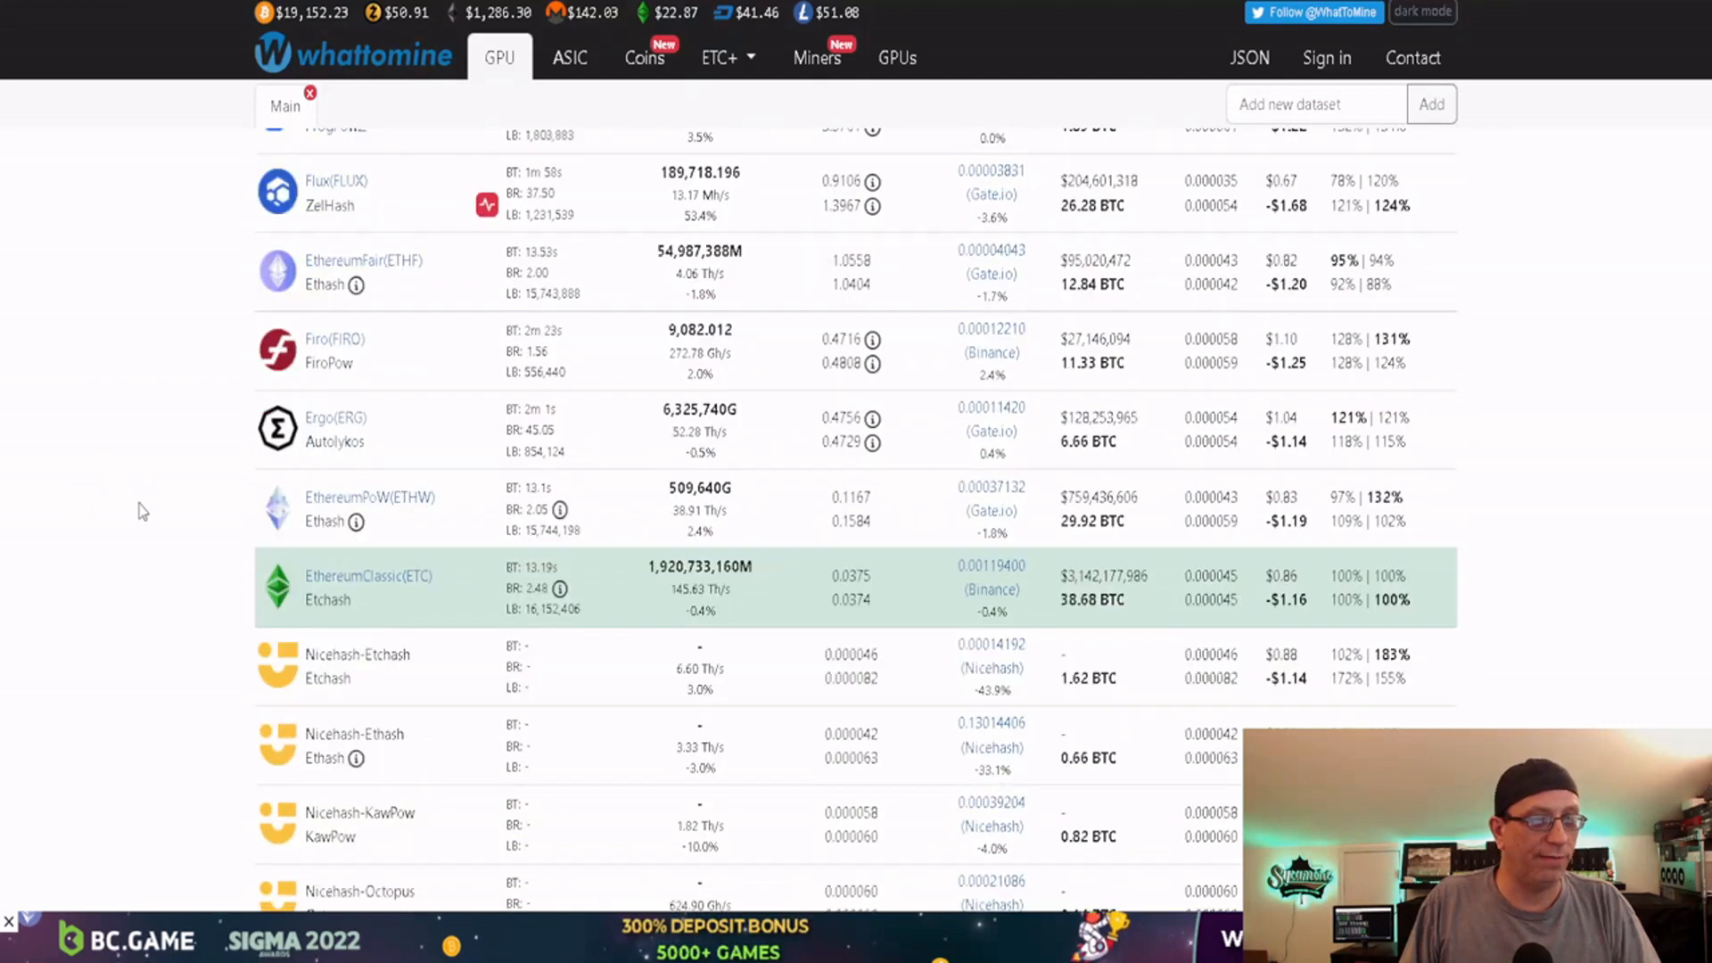
pyautogui.scroll(-1, 134, 495)
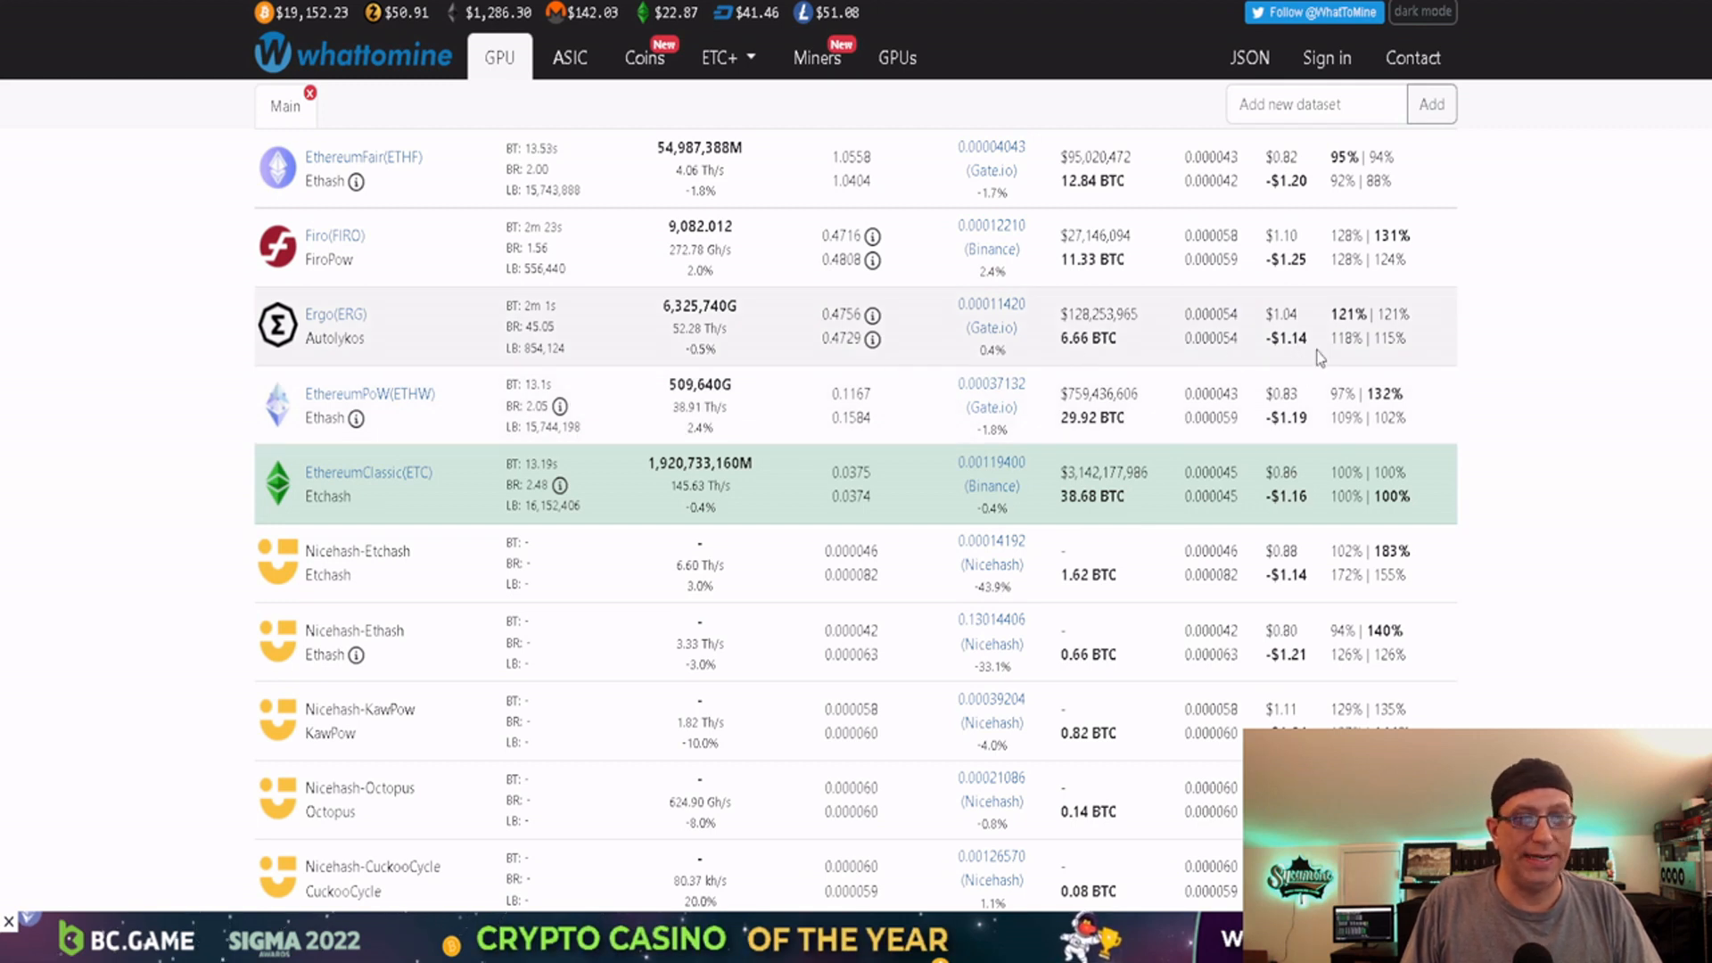
pyautogui.scroll(15, 1320, 357)
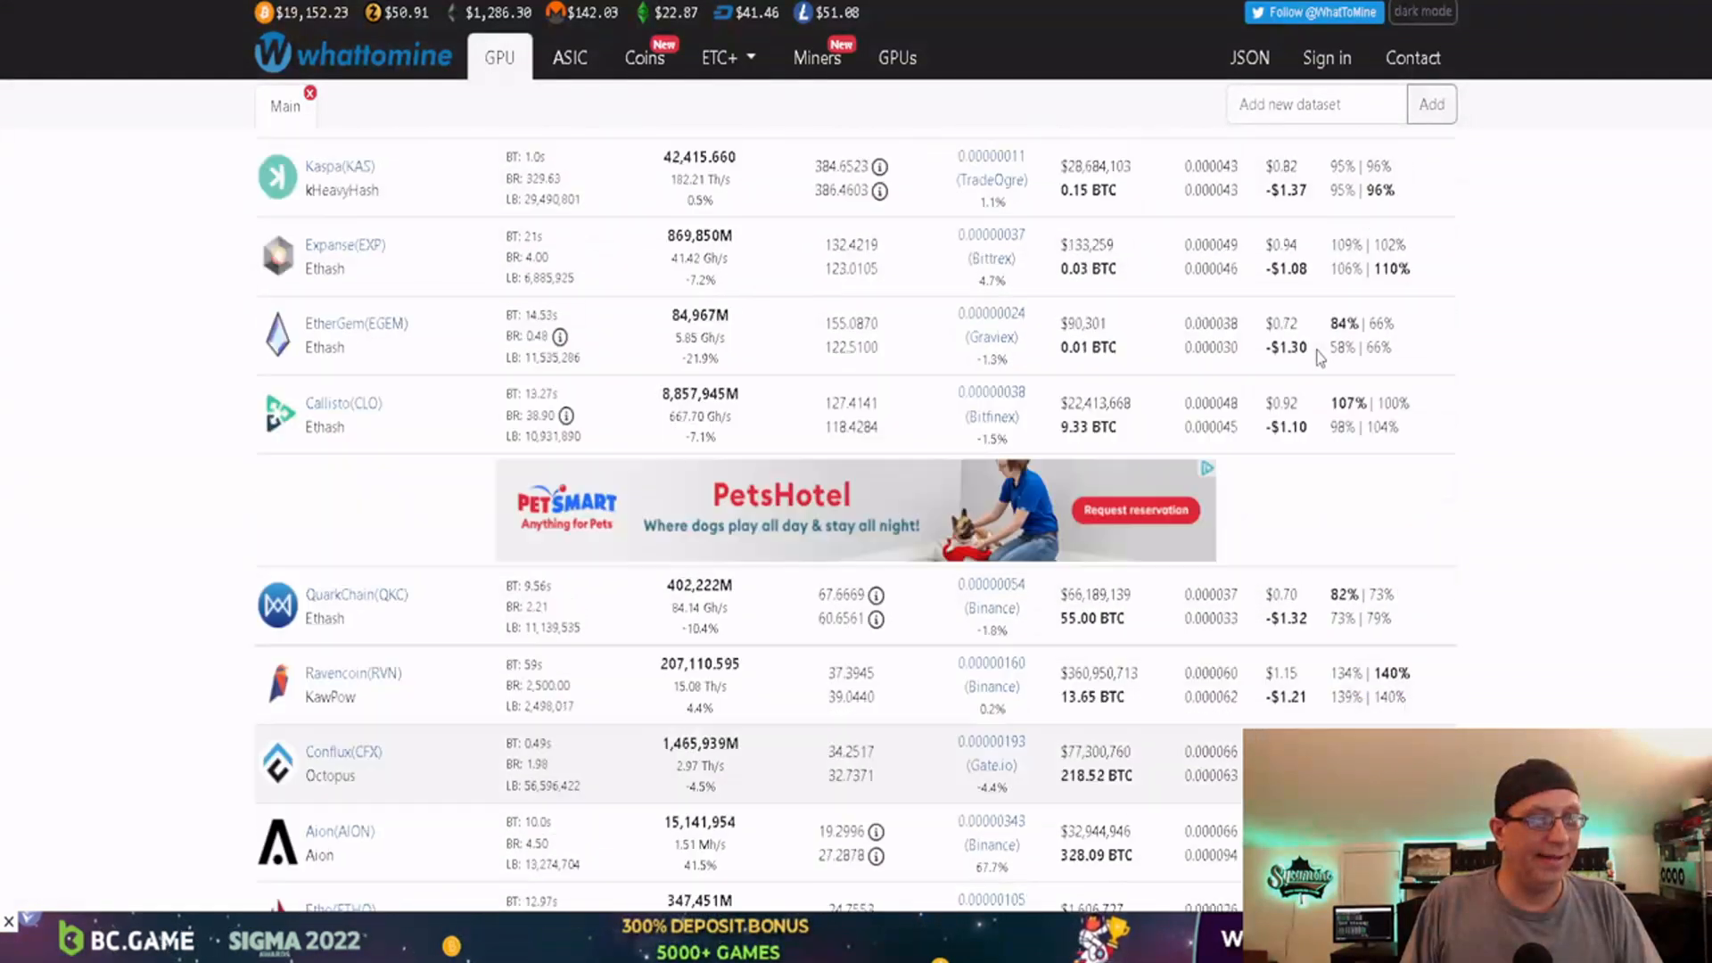
pyautogui.scroll(2, 1320, 358)
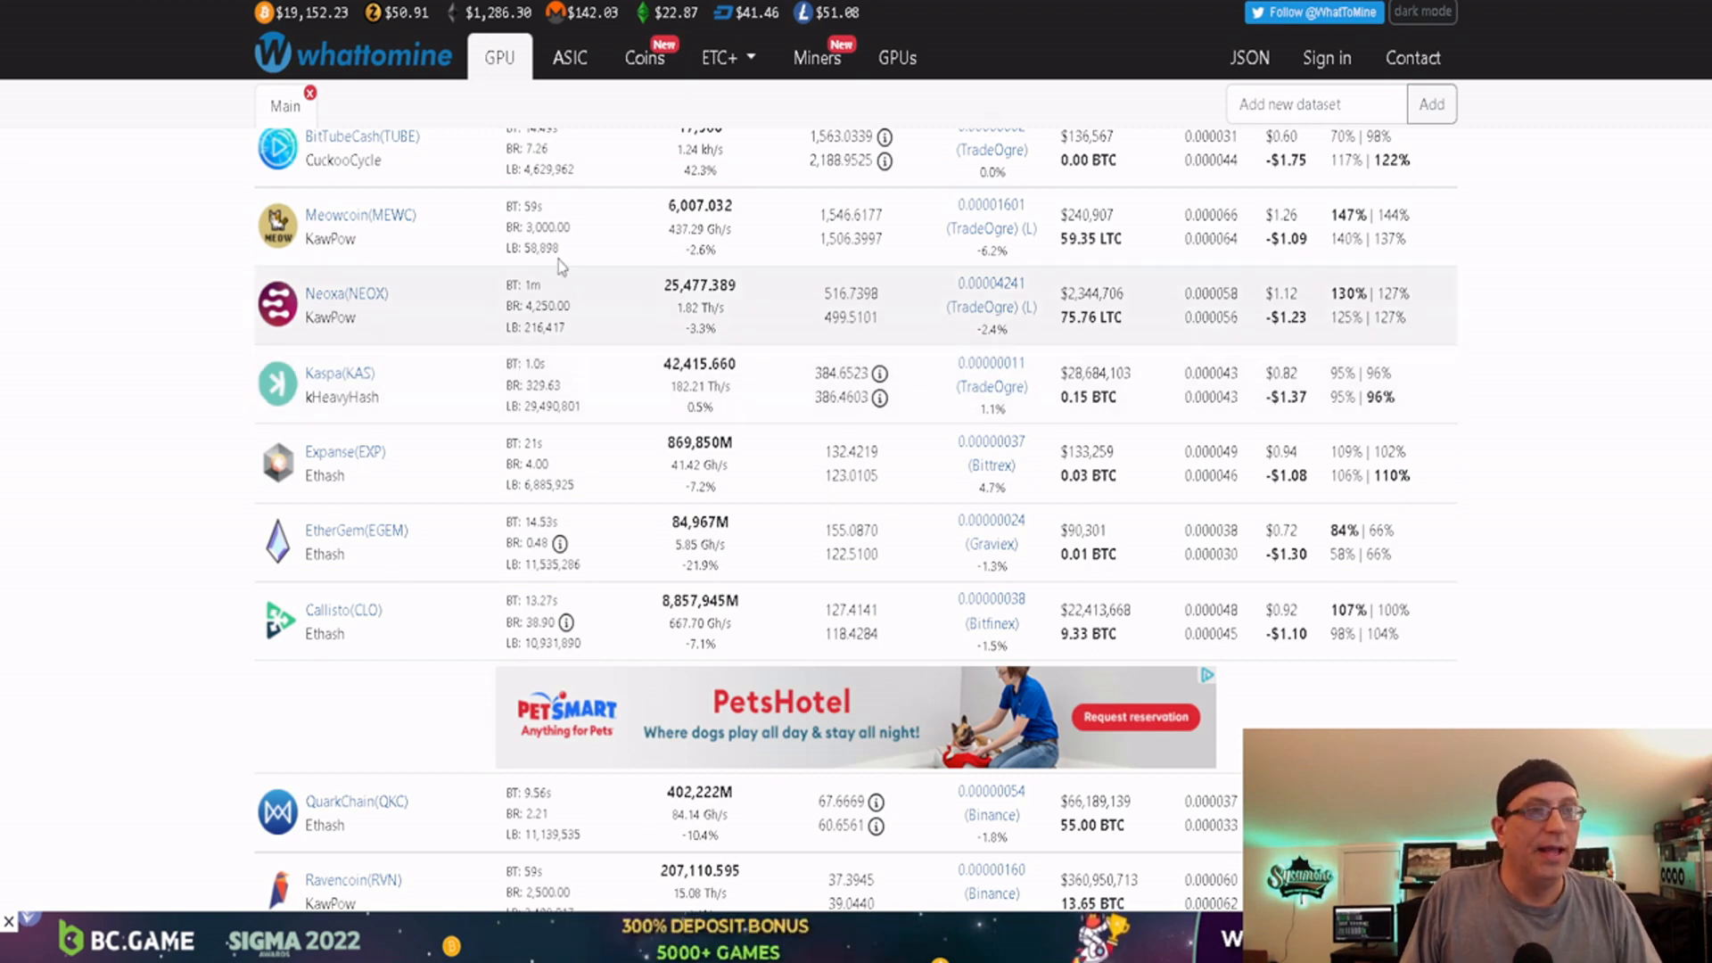
# Switch back to Hive OS and view the rtx3060 eth worker's combined ERG and KAS hashrates.
pyautogui.click(838, 0)
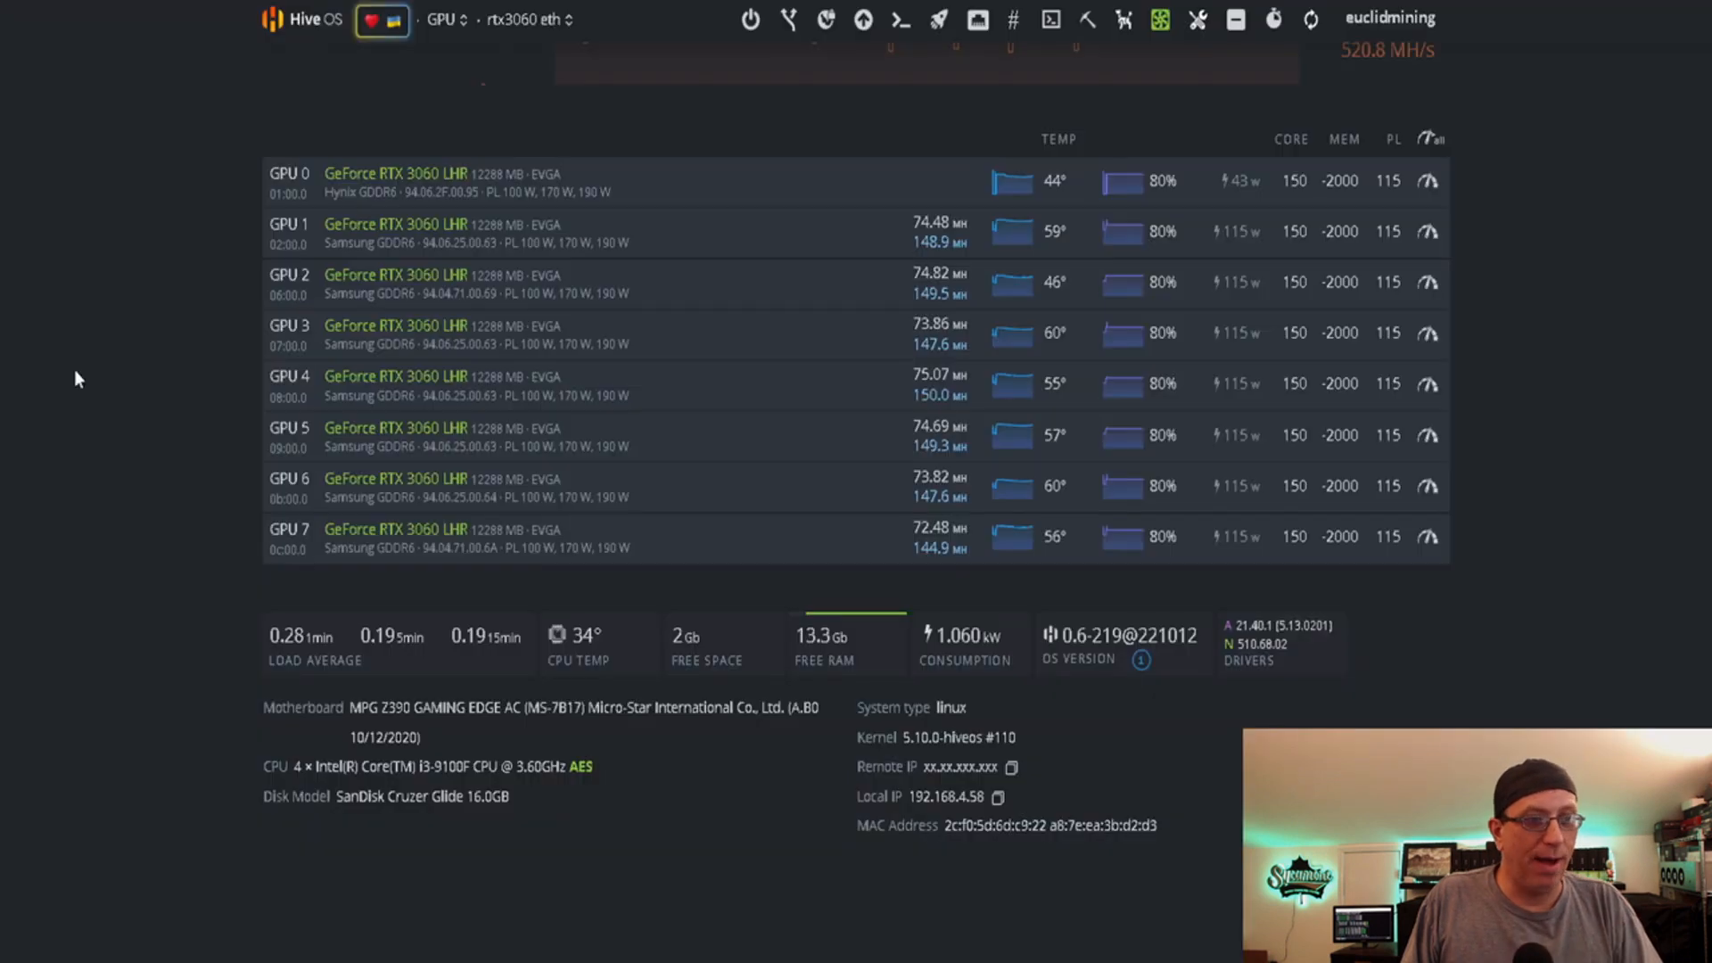
pyautogui.scroll(4, 532, 586)
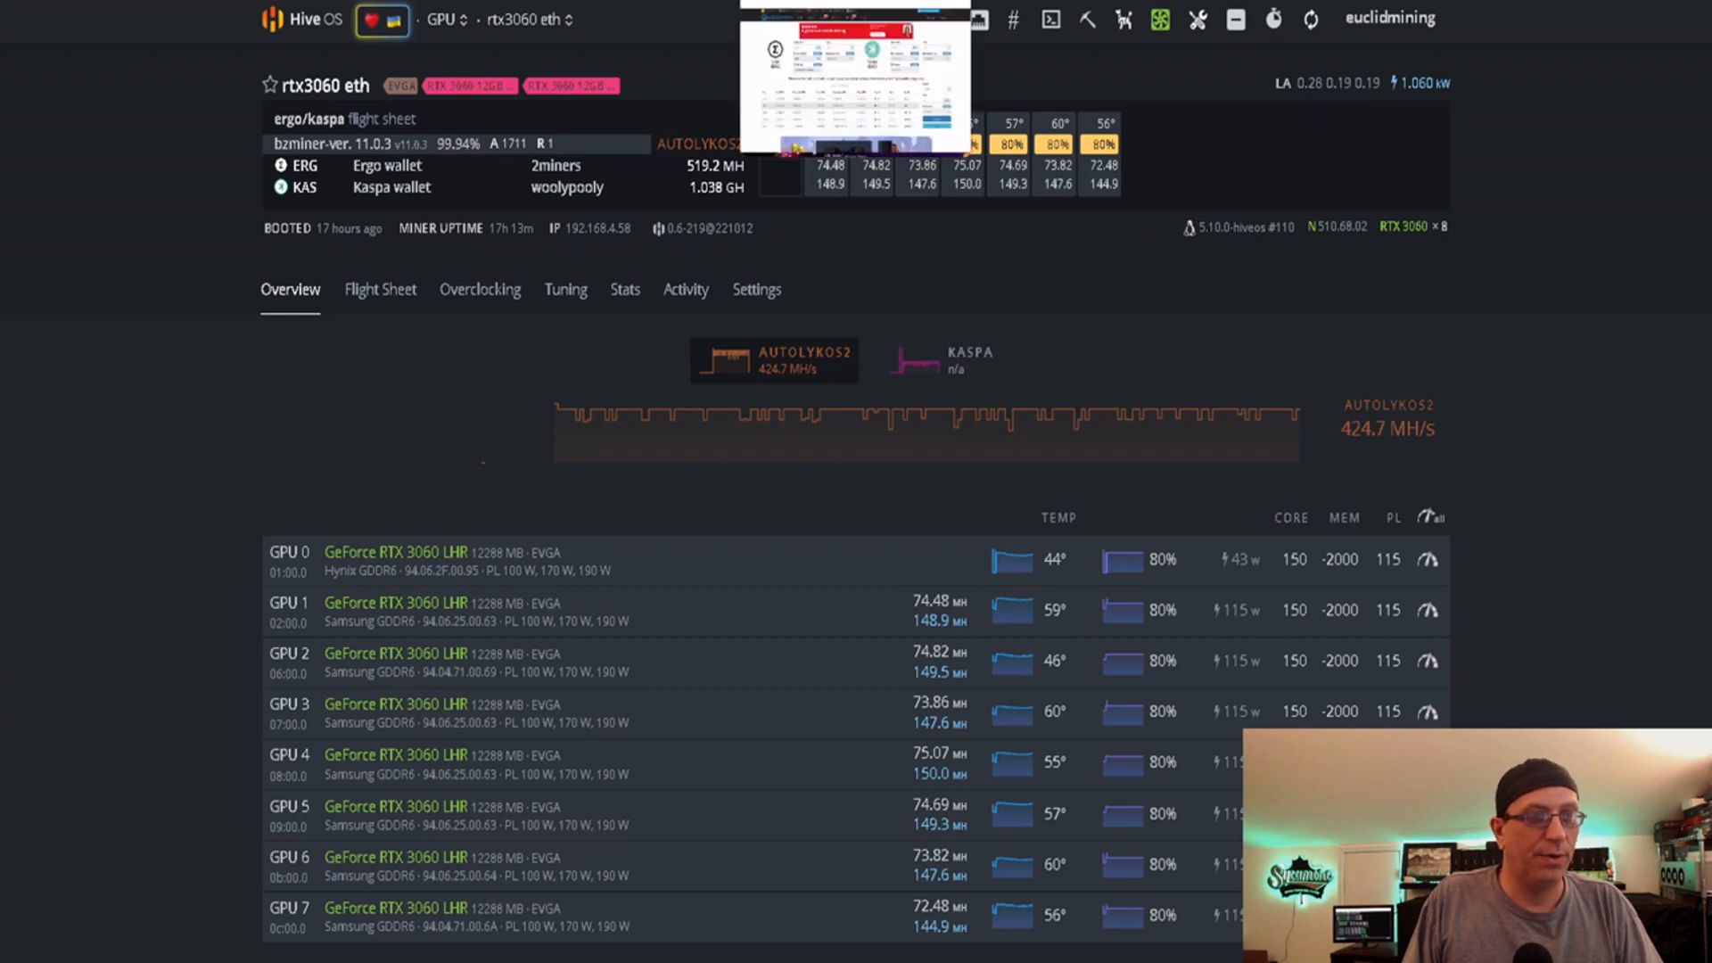
# Switch to WhatToMine's Ergo and Kaspa dual calculator and recalculate profitability with hash rates of 519.0 Mh/s for Ergo and 1038.0 Mh/s for Kaspa.
pyautogui.click(802, 1)
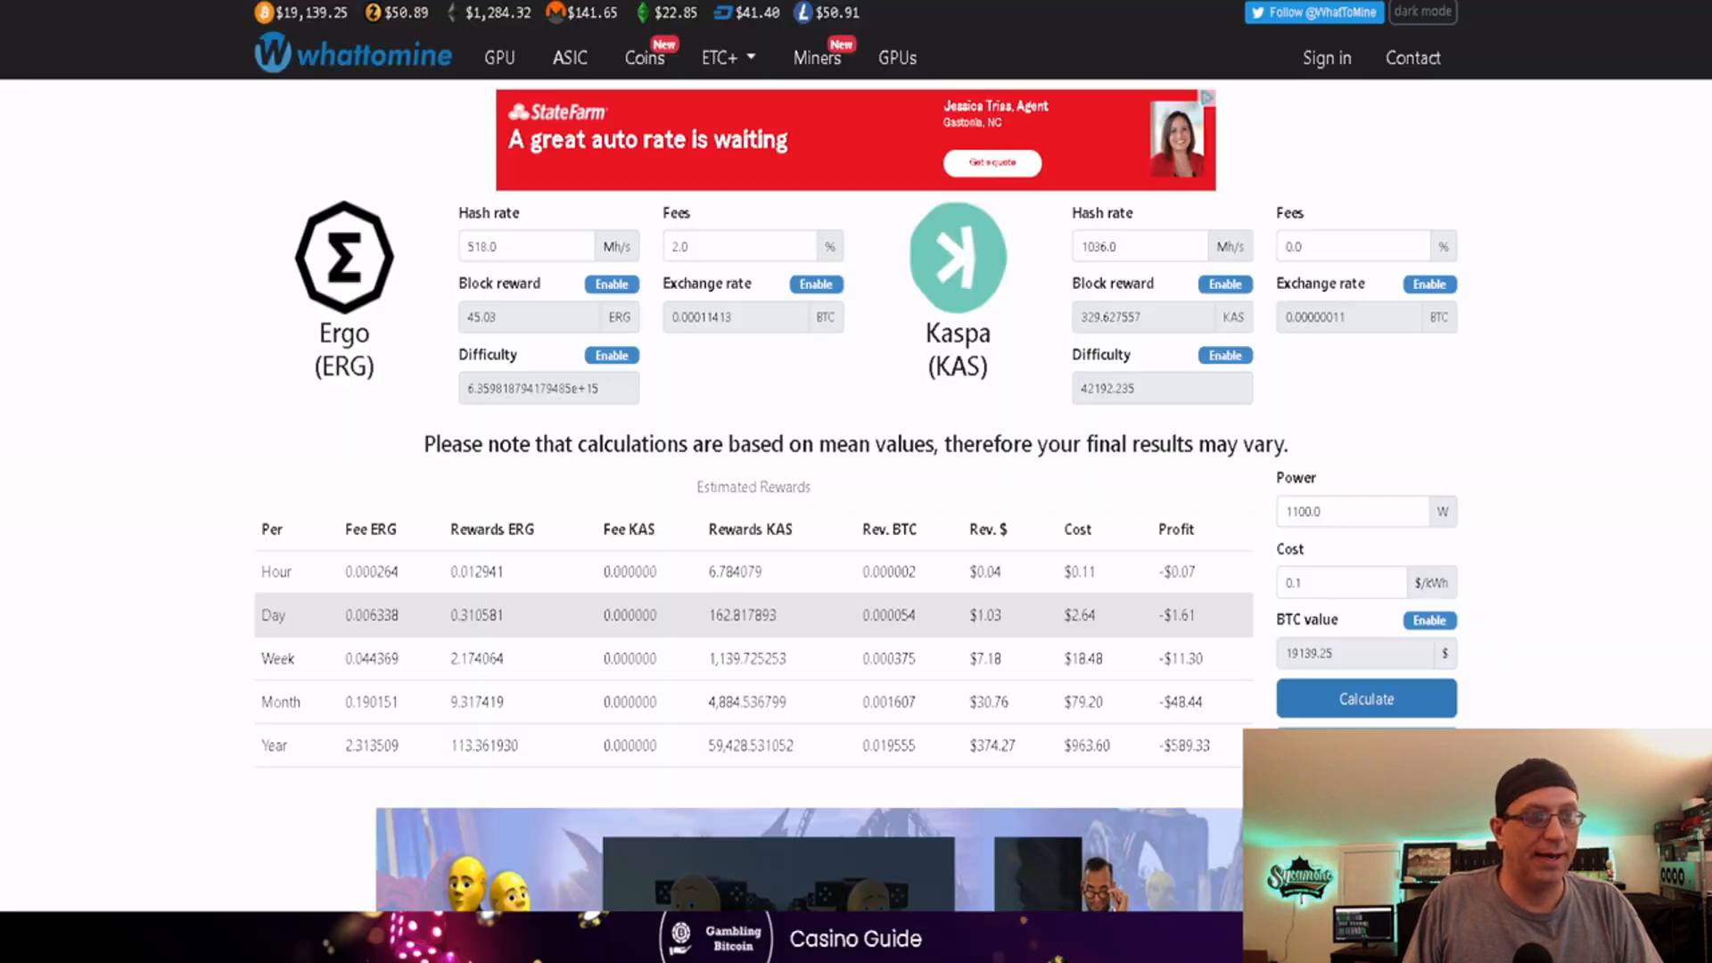
pyautogui.click(497, 247)
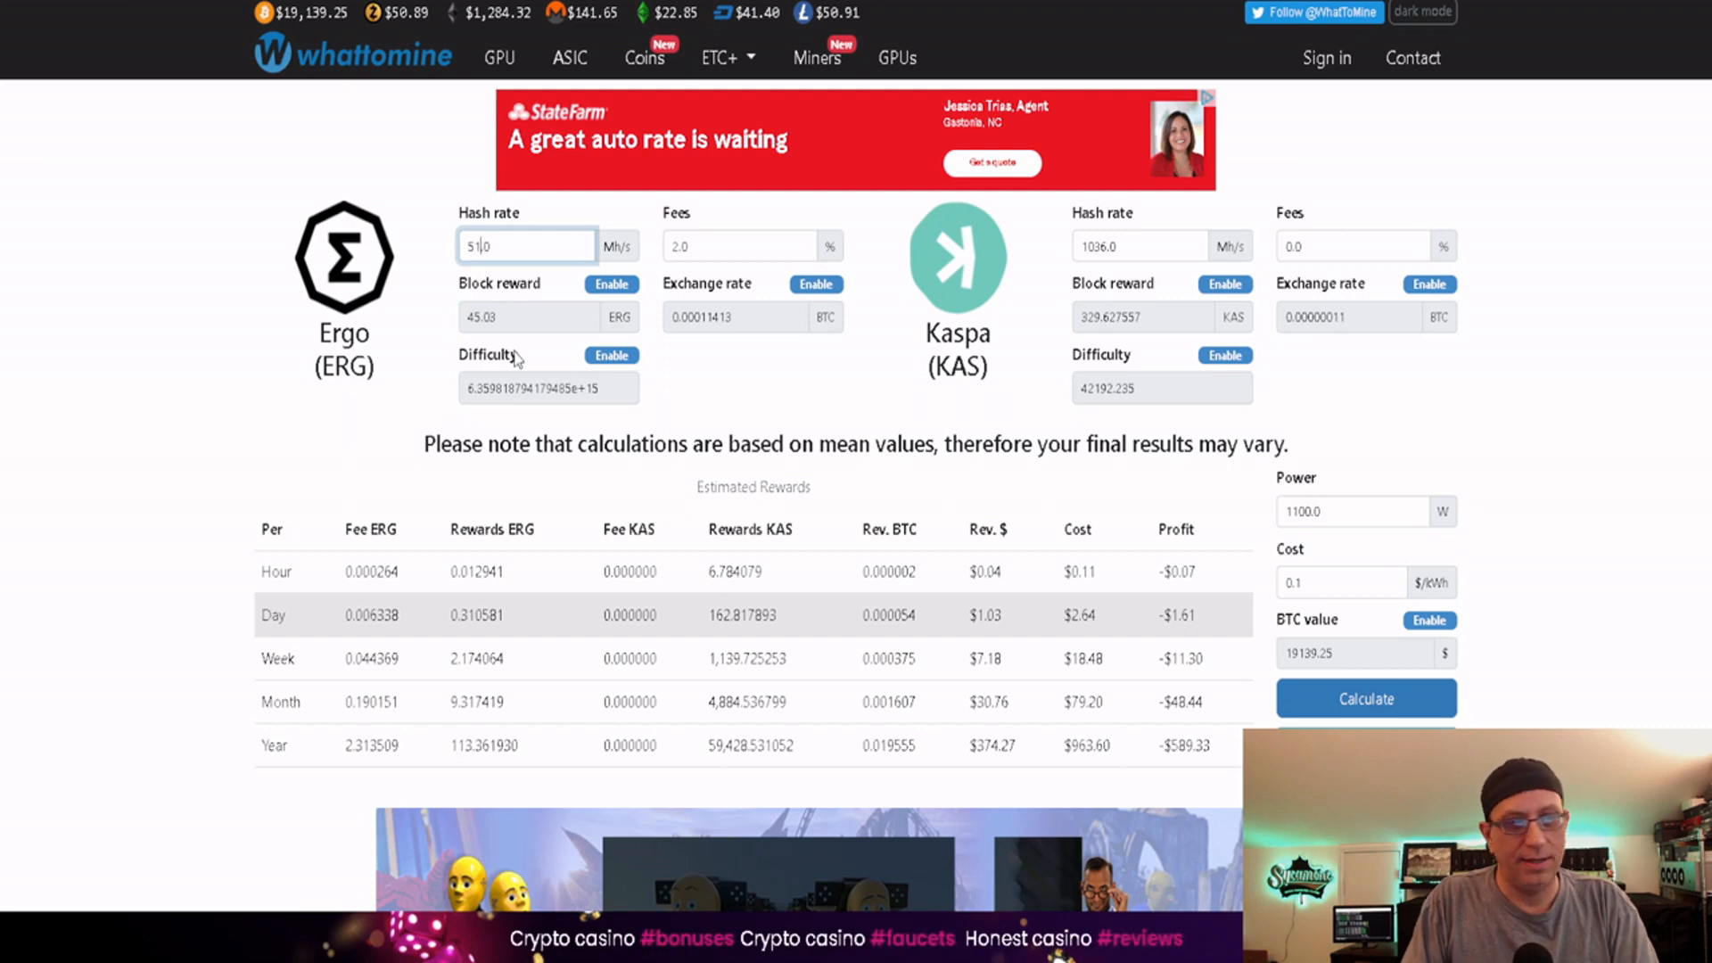
pyautogui.click(1103, 244)
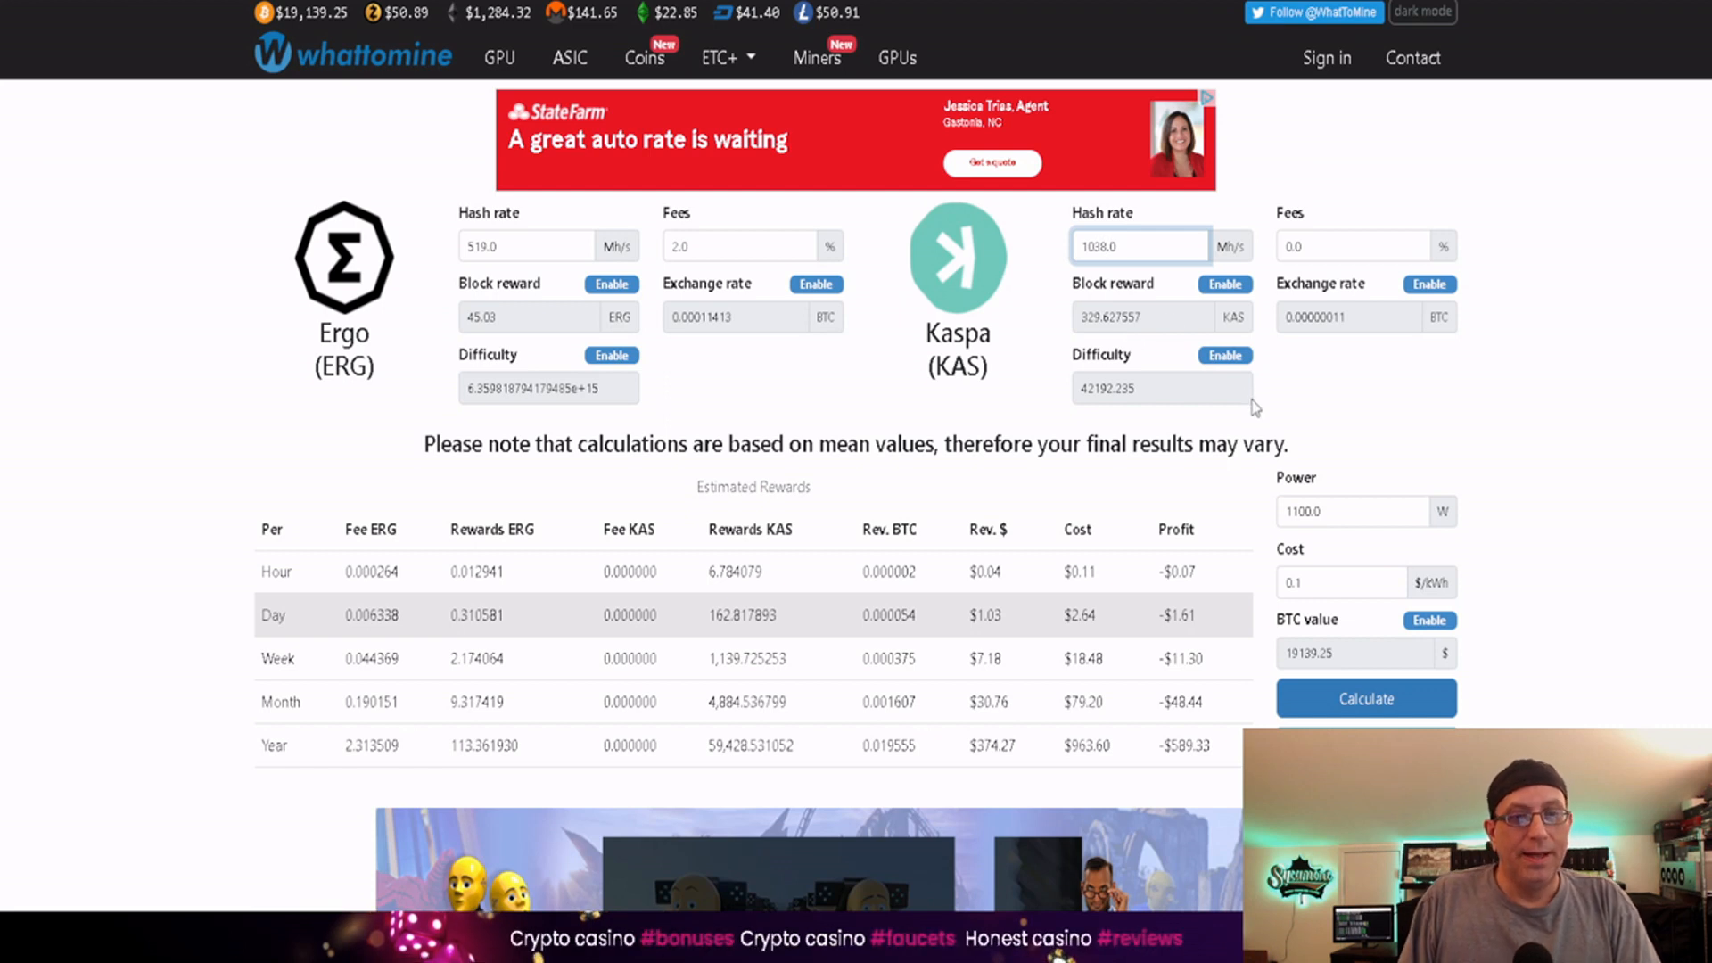
pyautogui.scroll(-3, 1195, 395)
pyautogui.scroll(2, 1194, 396)
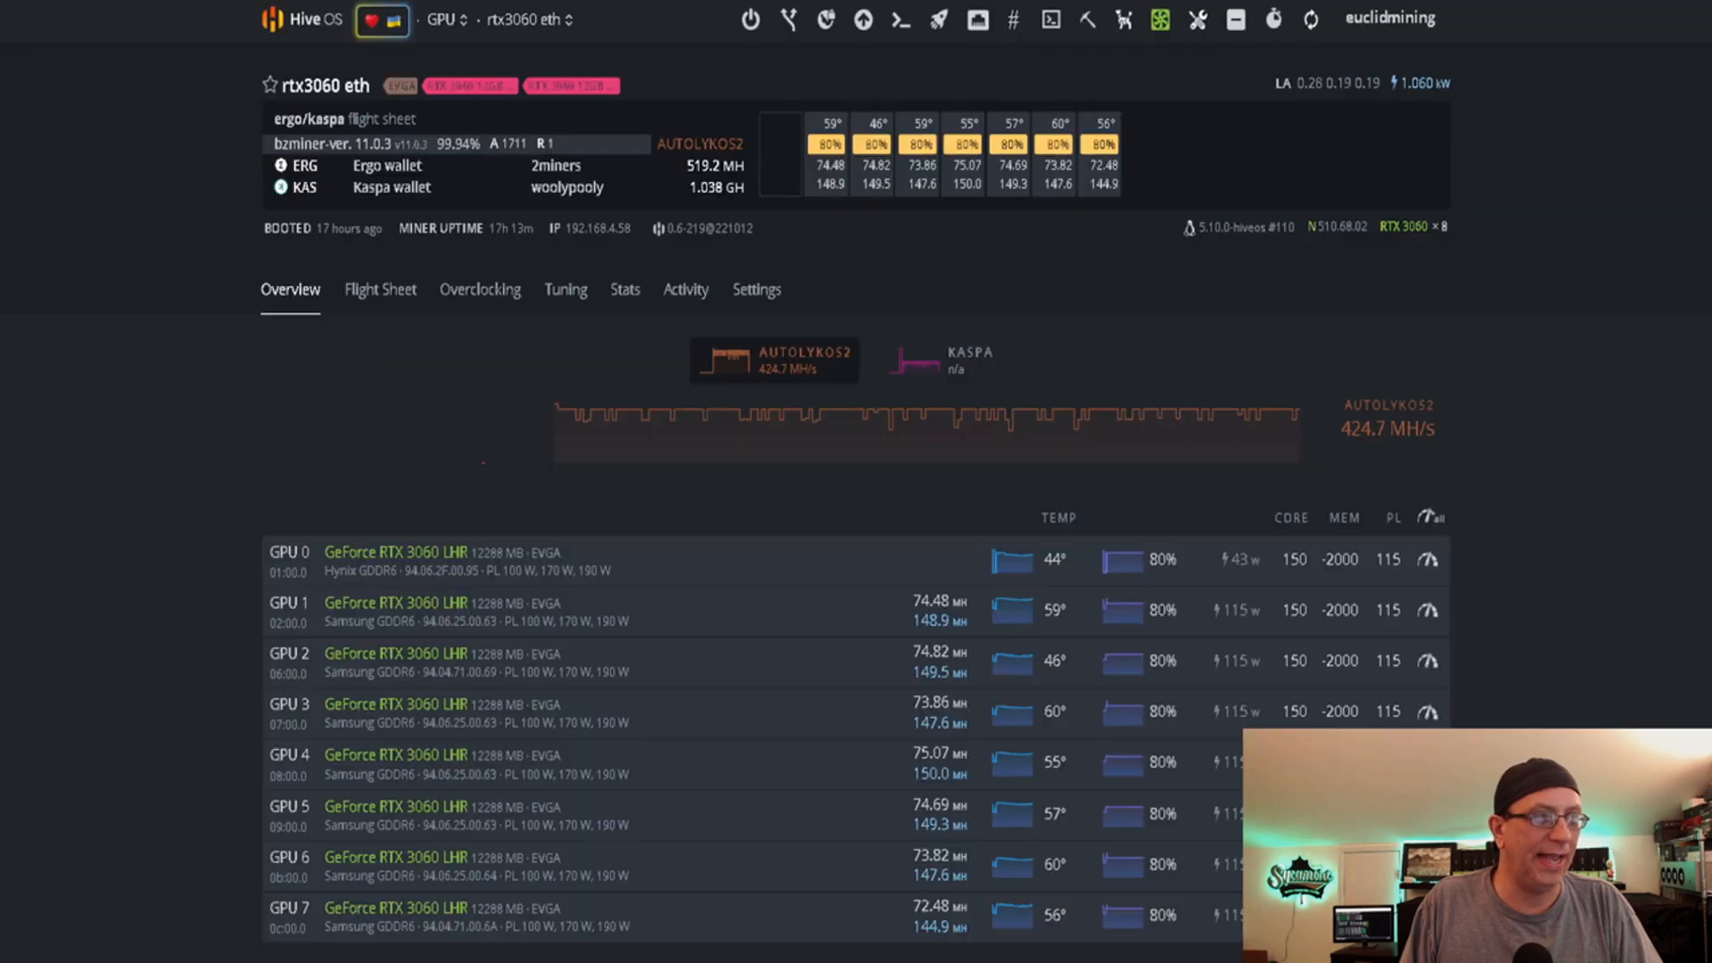
pyautogui.scroll(-4, 697, 669)
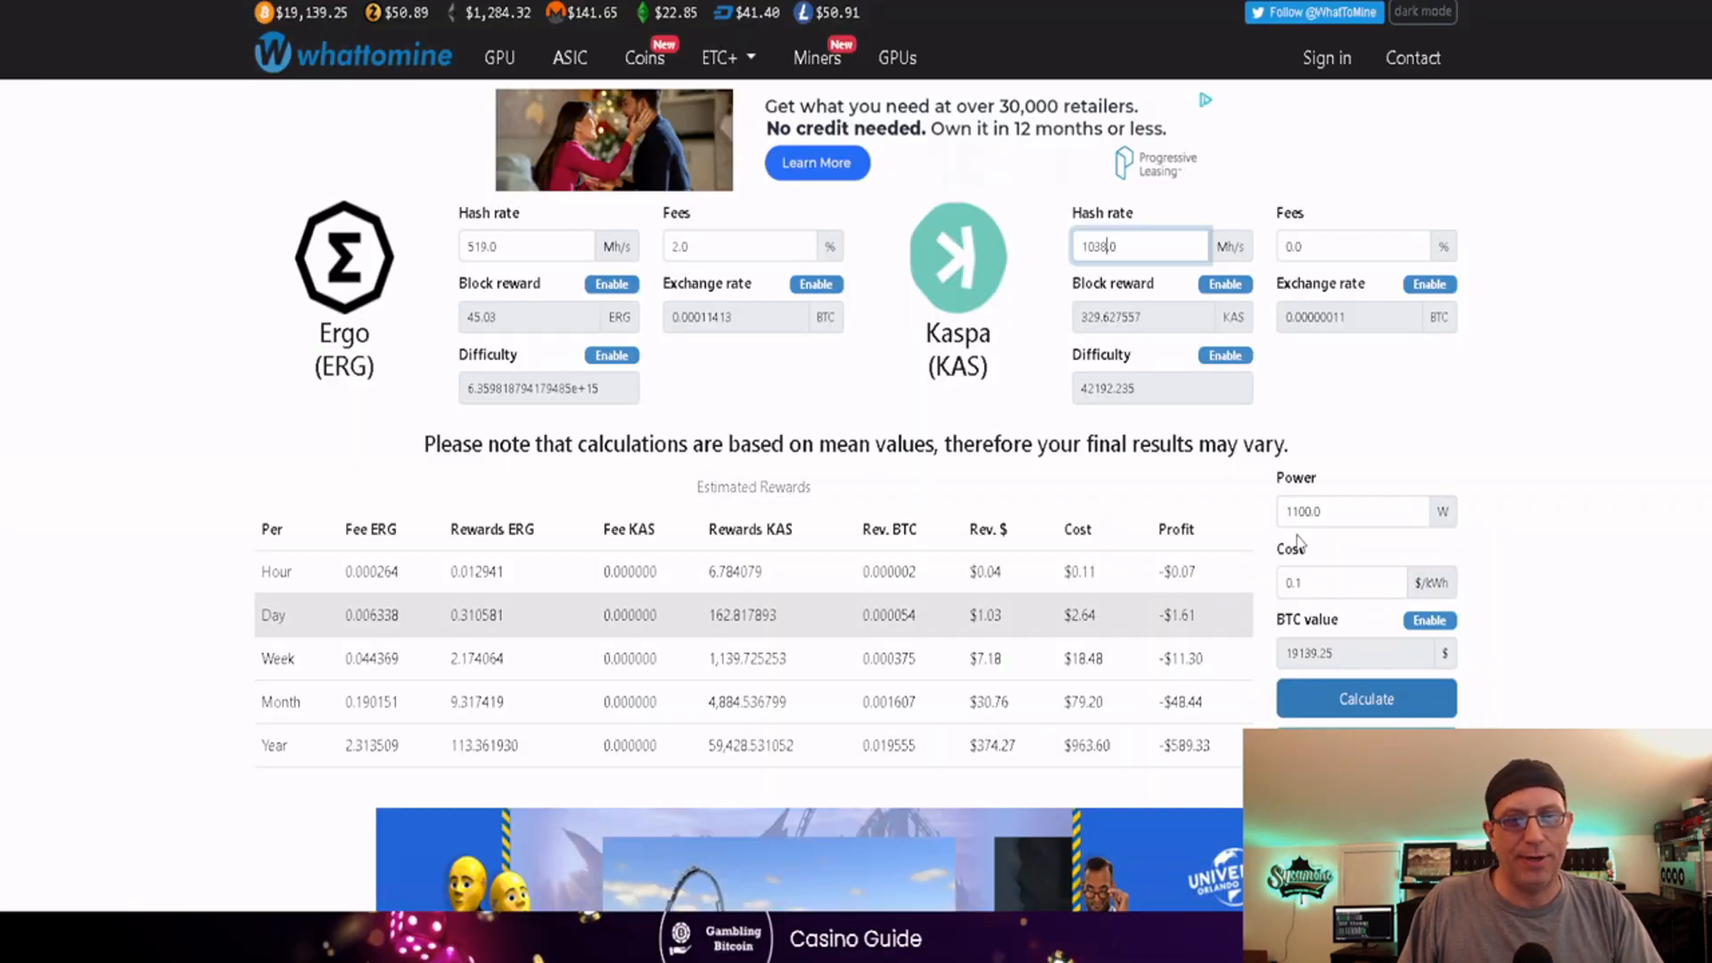
pyautogui.click(1365, 699)
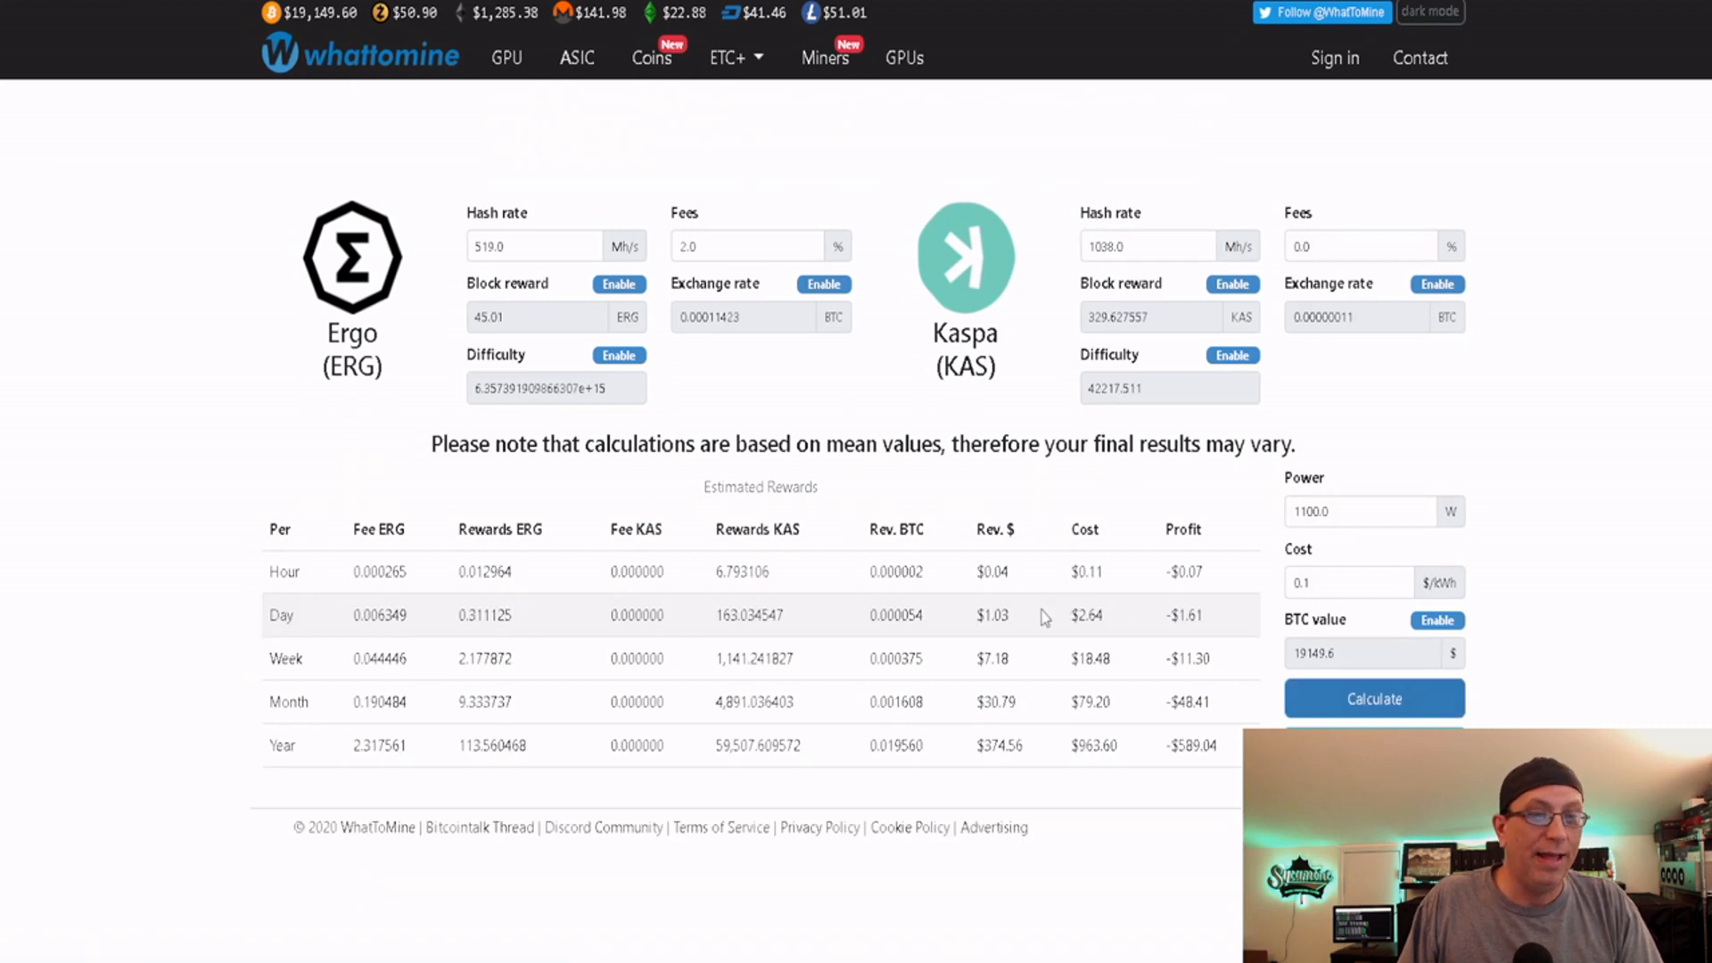
pyautogui.scroll(-1, 1034, 637)
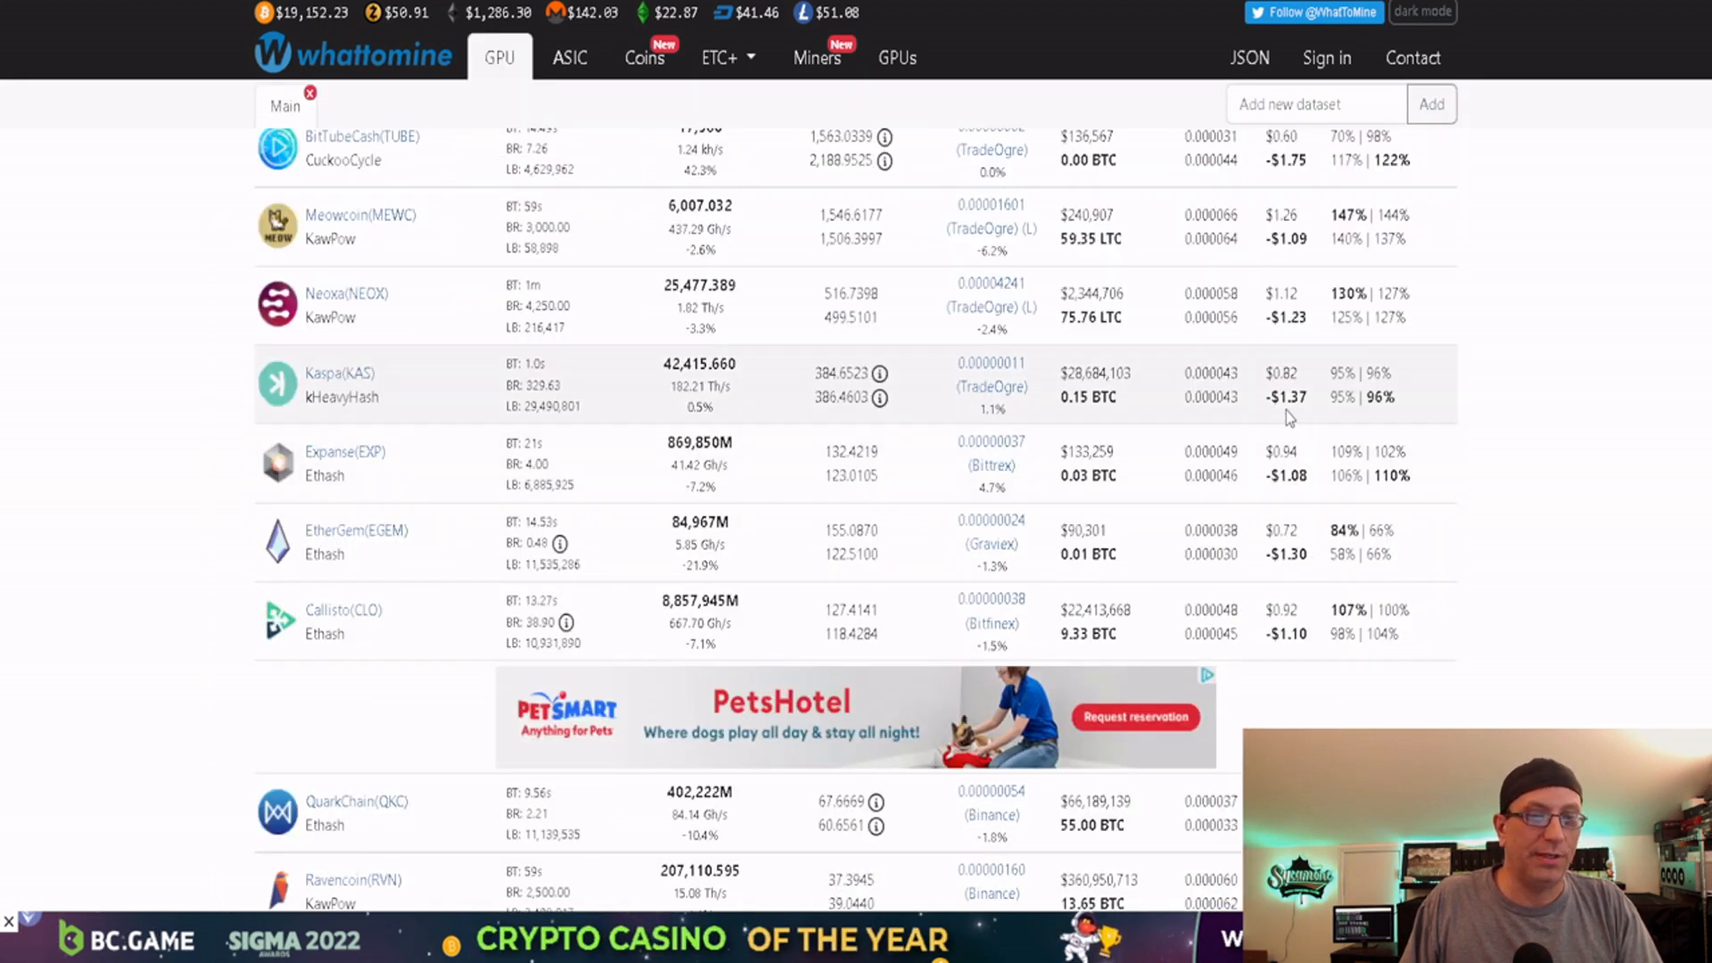
# Compare the single-coin revenue and profit of Kaspa and Ergo in the GPU profitability table with the rig's hashrates and consumption in Hive OS.
pyautogui.scroll(-6, 1286, 410)
pyautogui.scroll(-4, 1198, 411)
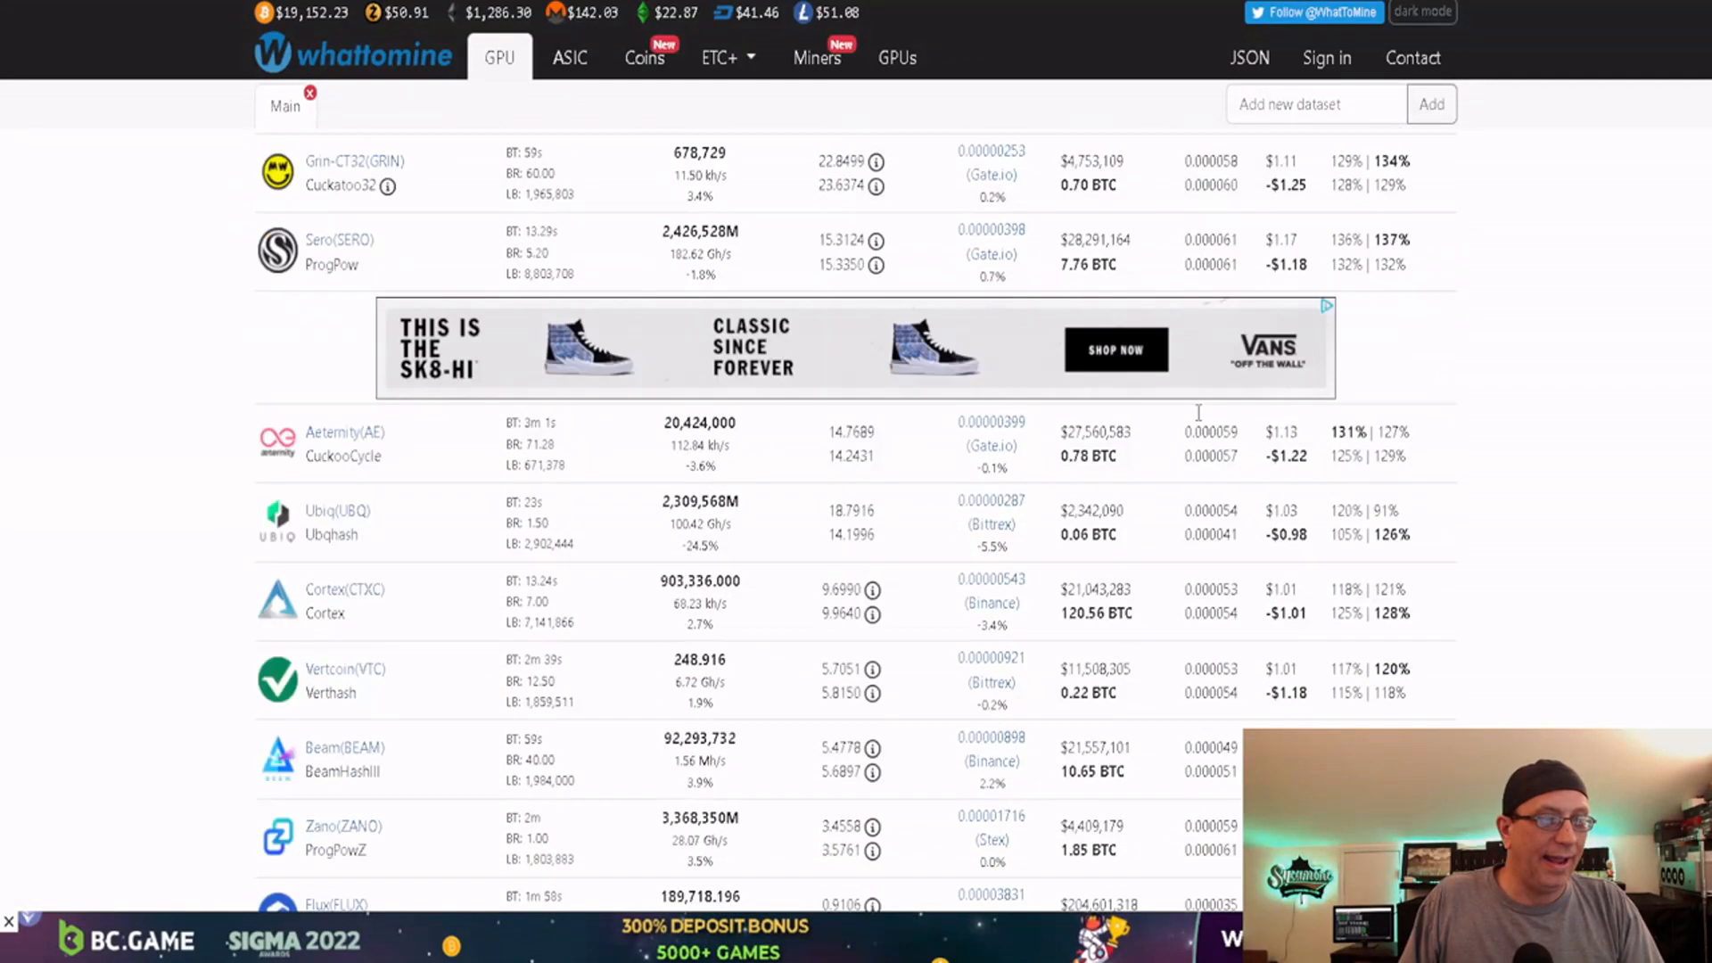
pyautogui.scroll(-3, 1198, 411)
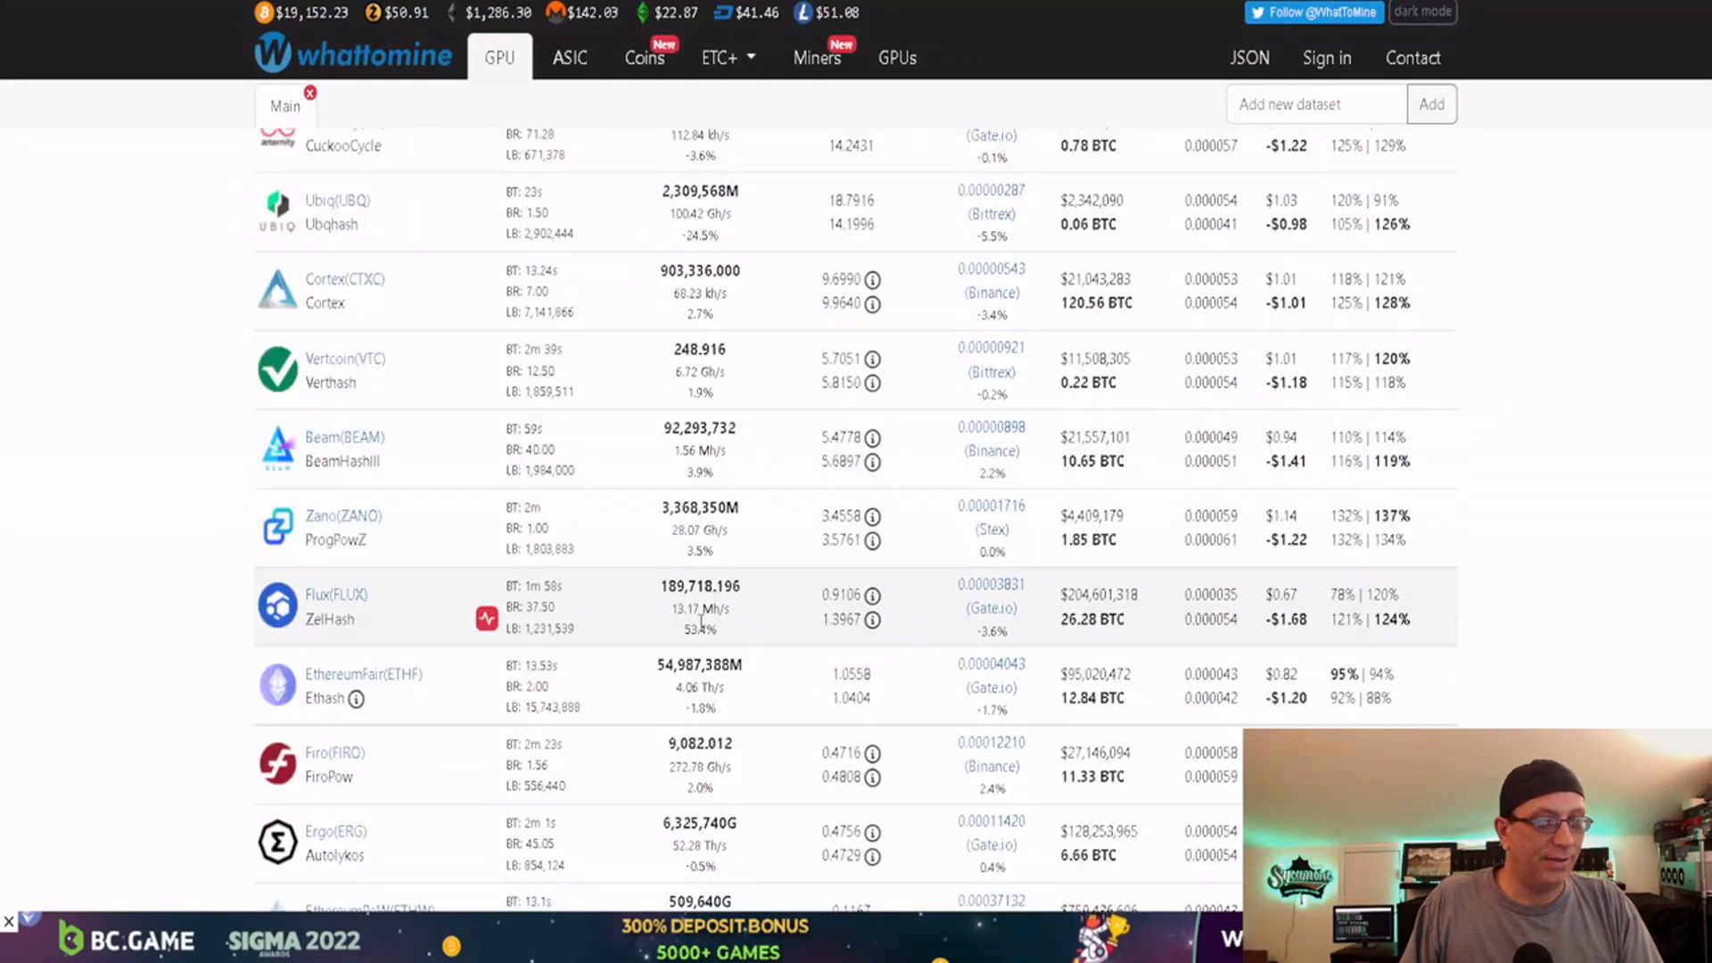
pyautogui.scroll(-5, 769, 739)
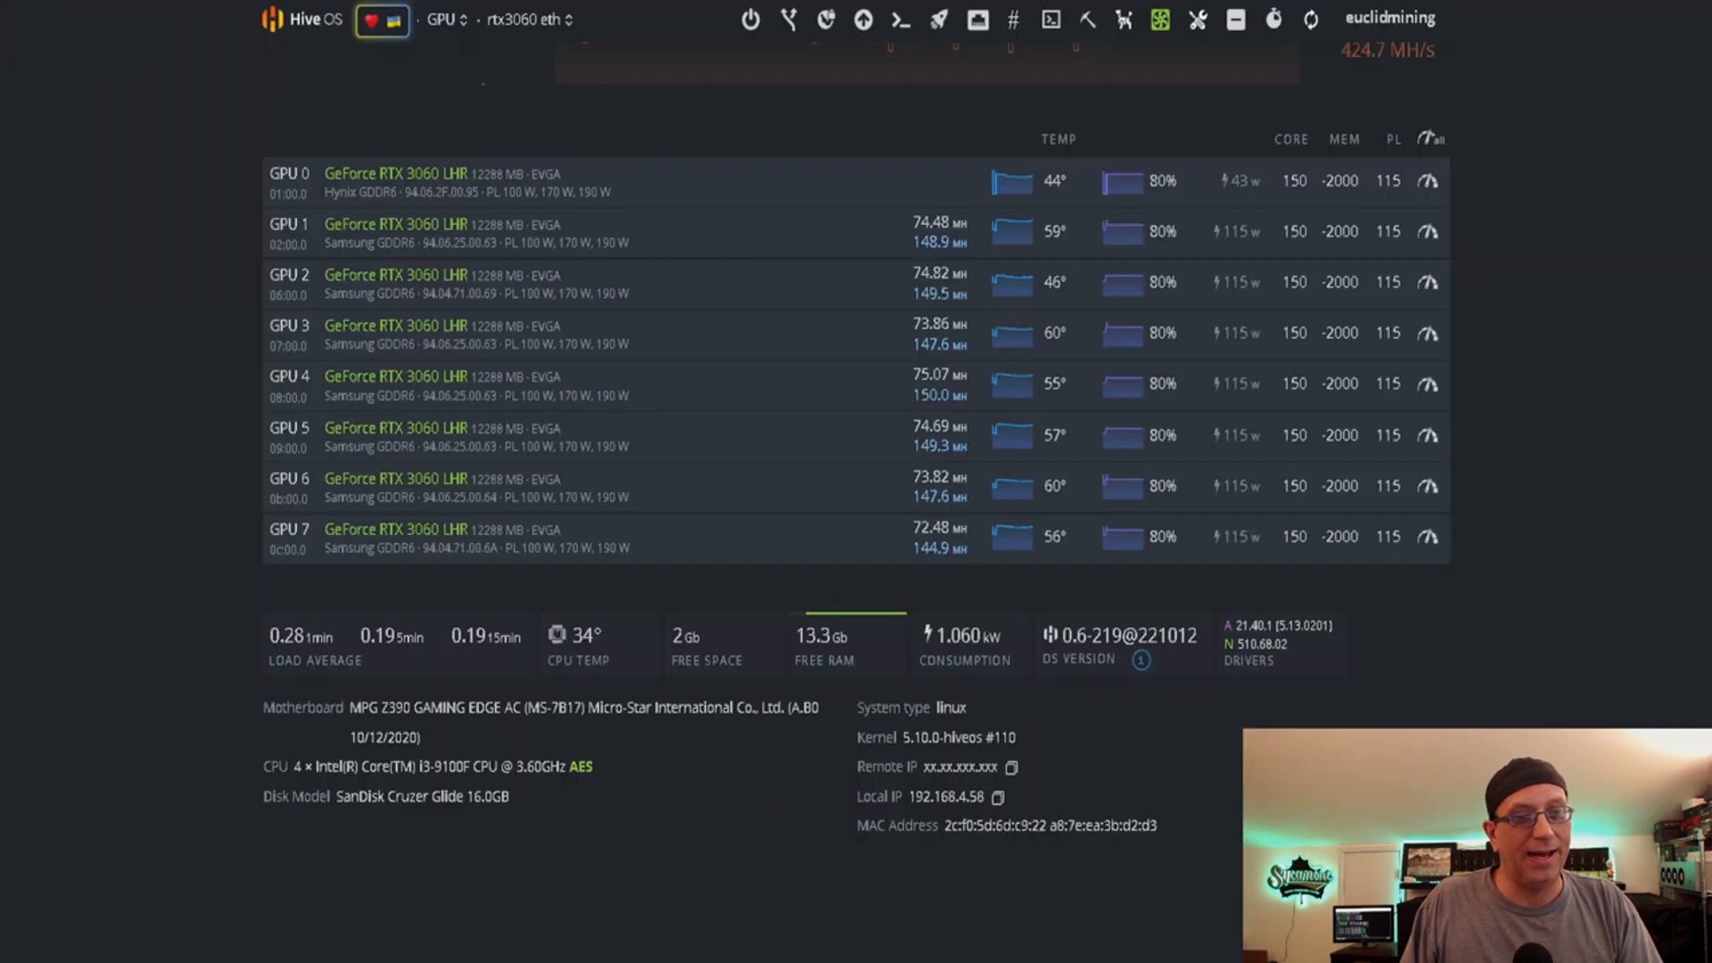
pyautogui.scroll(4, 415, 656)
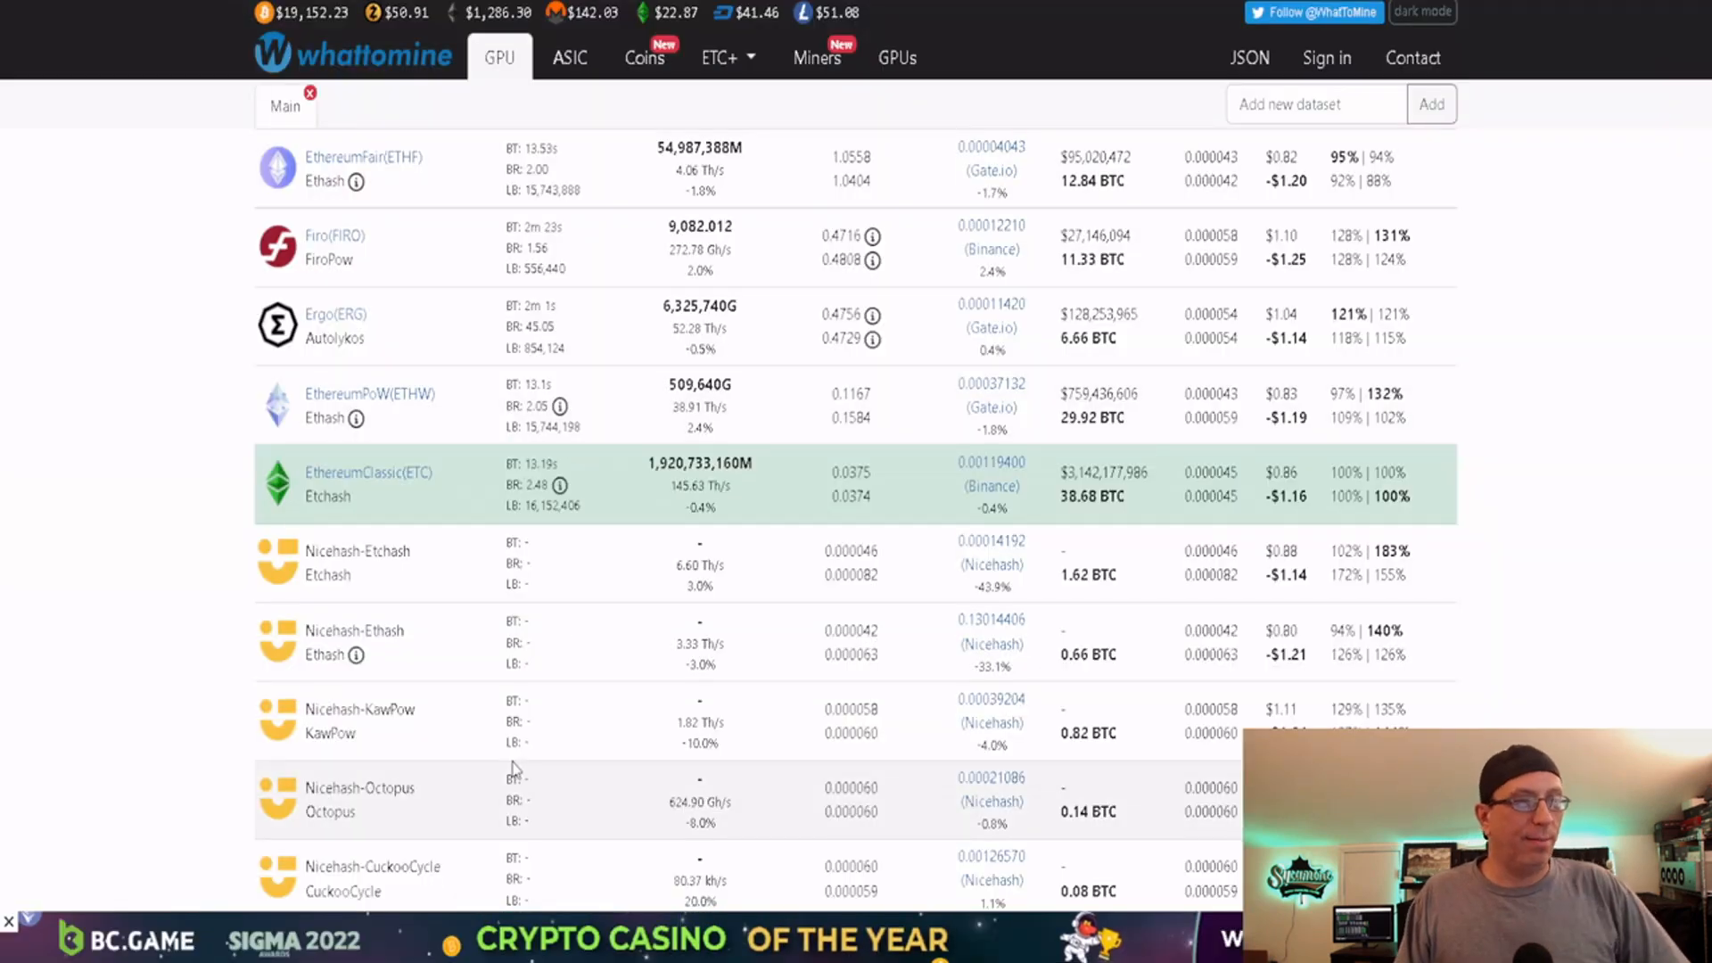
pyautogui.scroll(15, 513, 769)
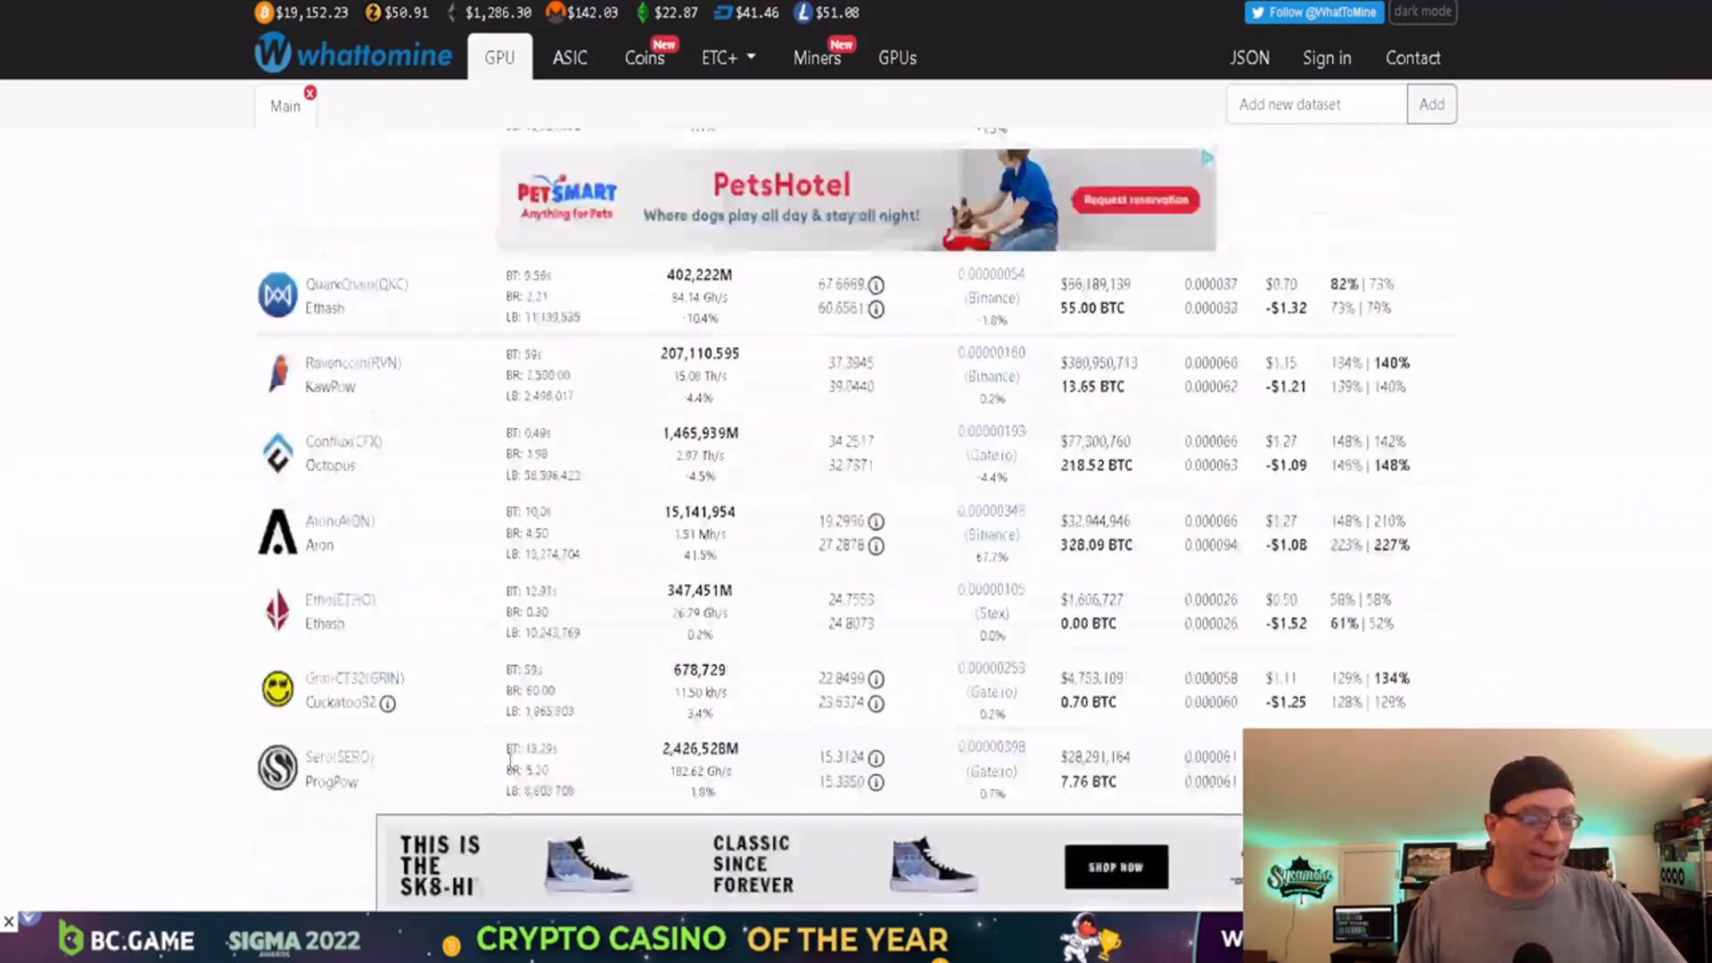
pyautogui.scroll(6, 509, 768)
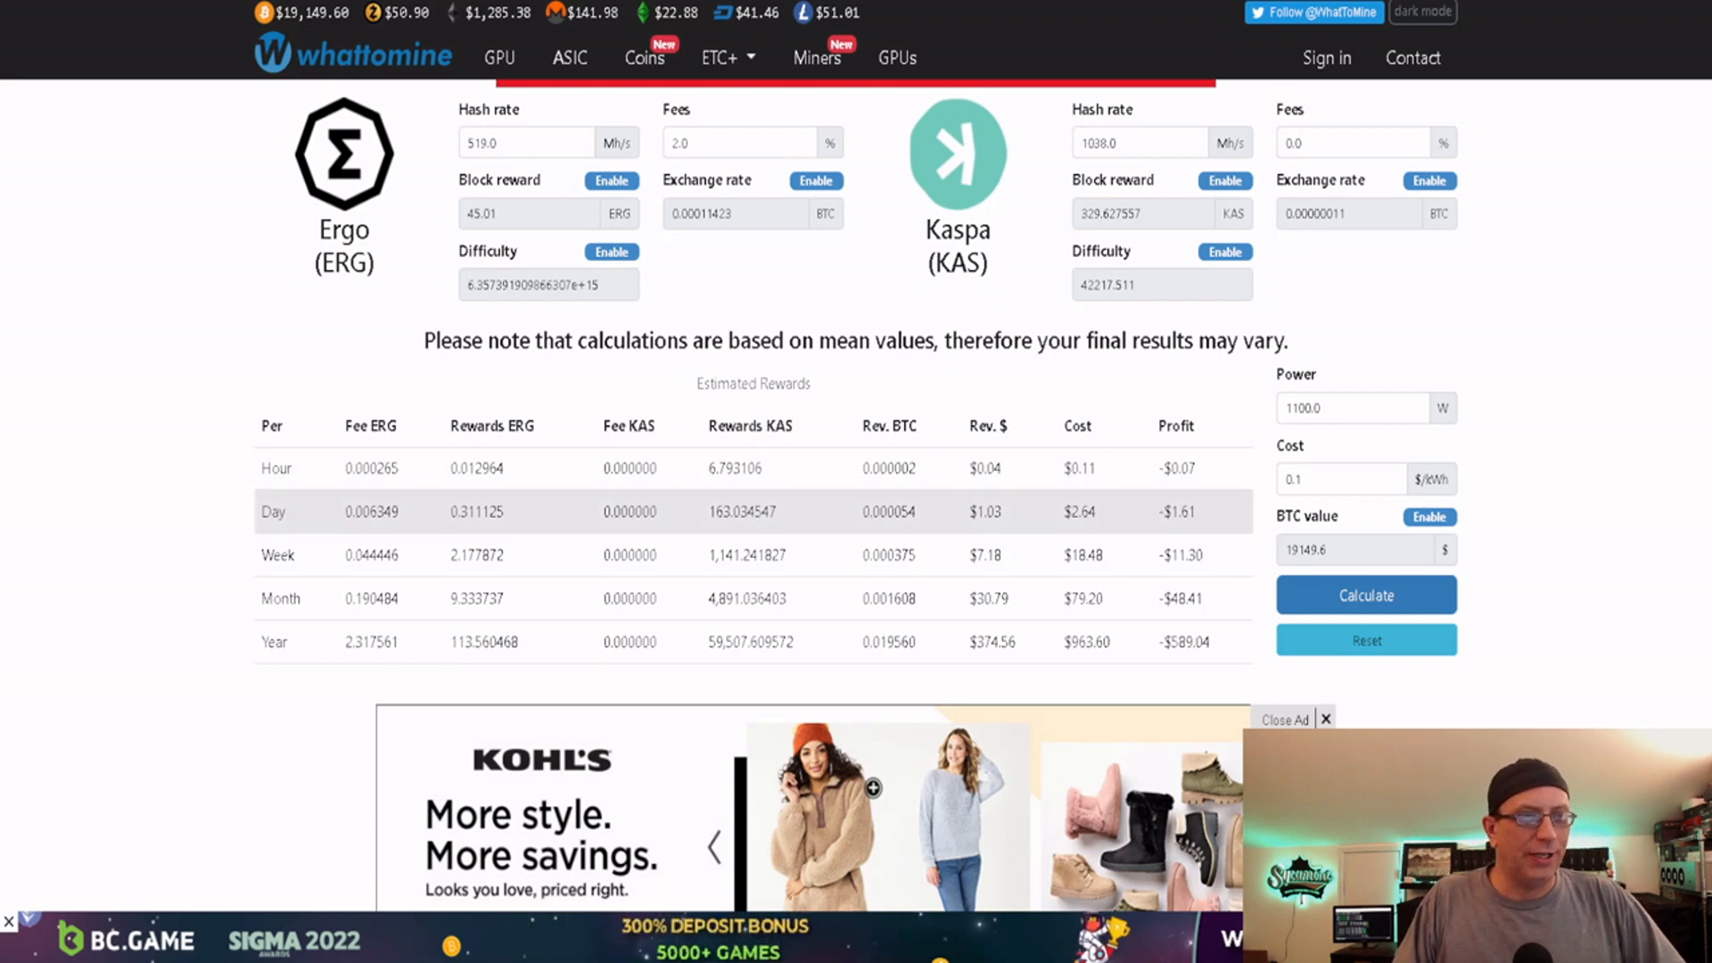
# Go from the dual calculator back to the GPU coin list and examine the coins ranked by estimated rewards.
pyautogui.hotkey('alt', 'Left')
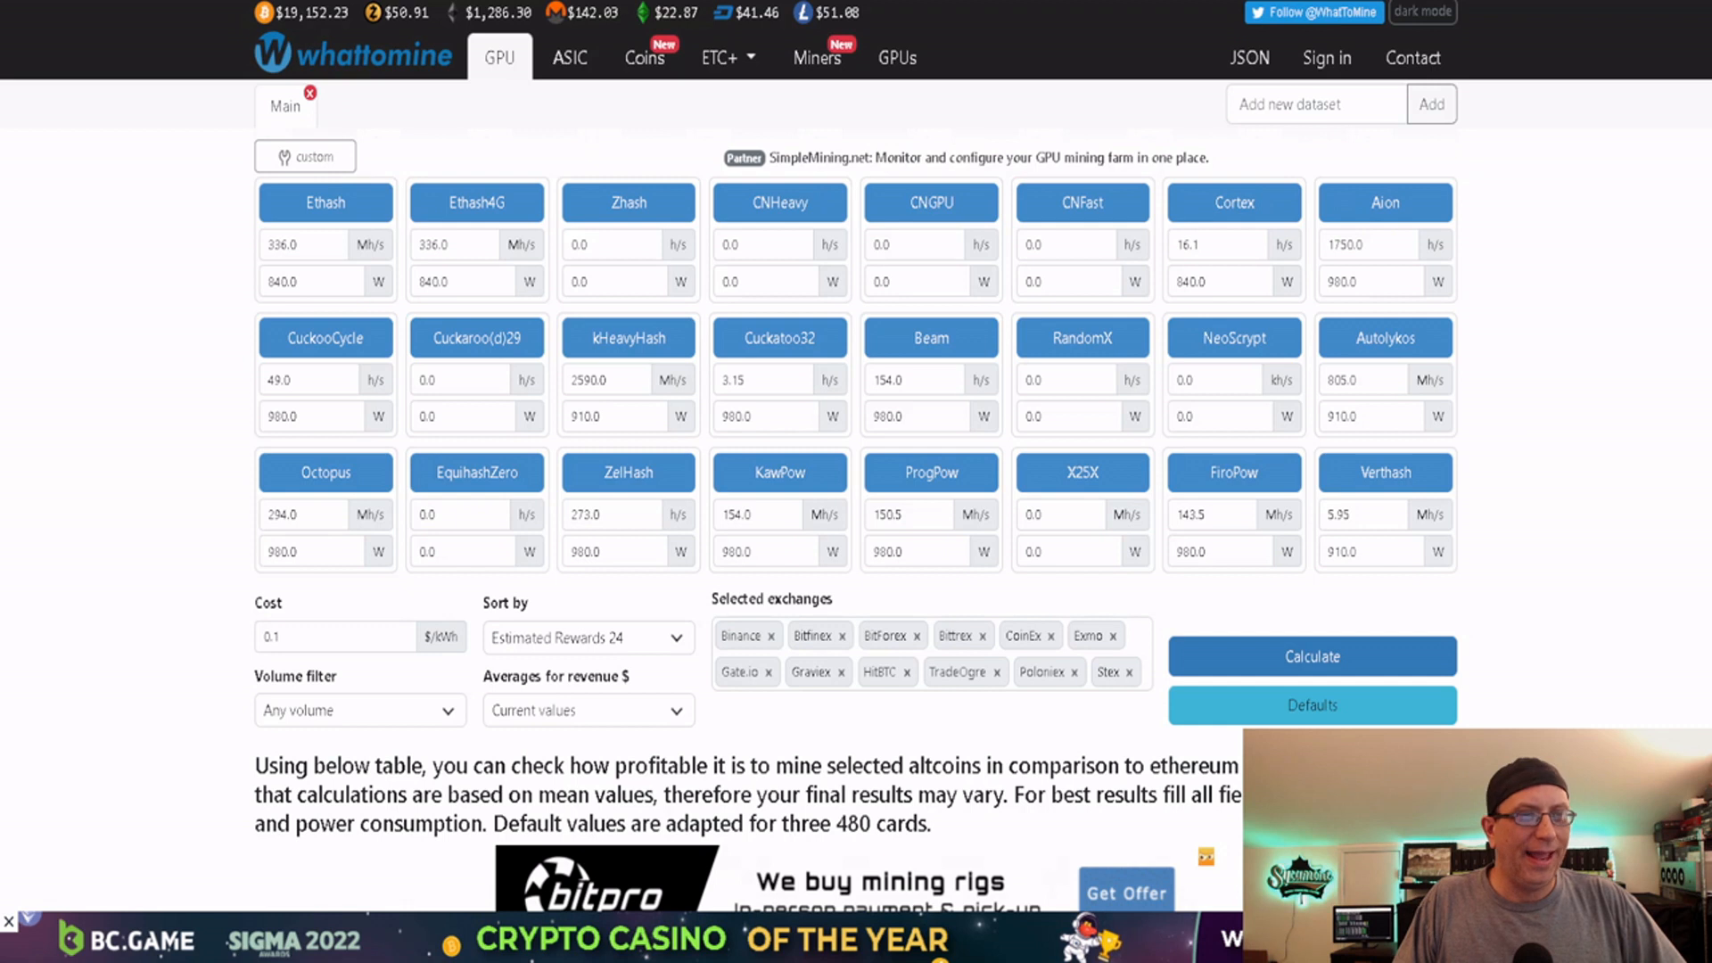
pyautogui.scroll(-10, 648, 356)
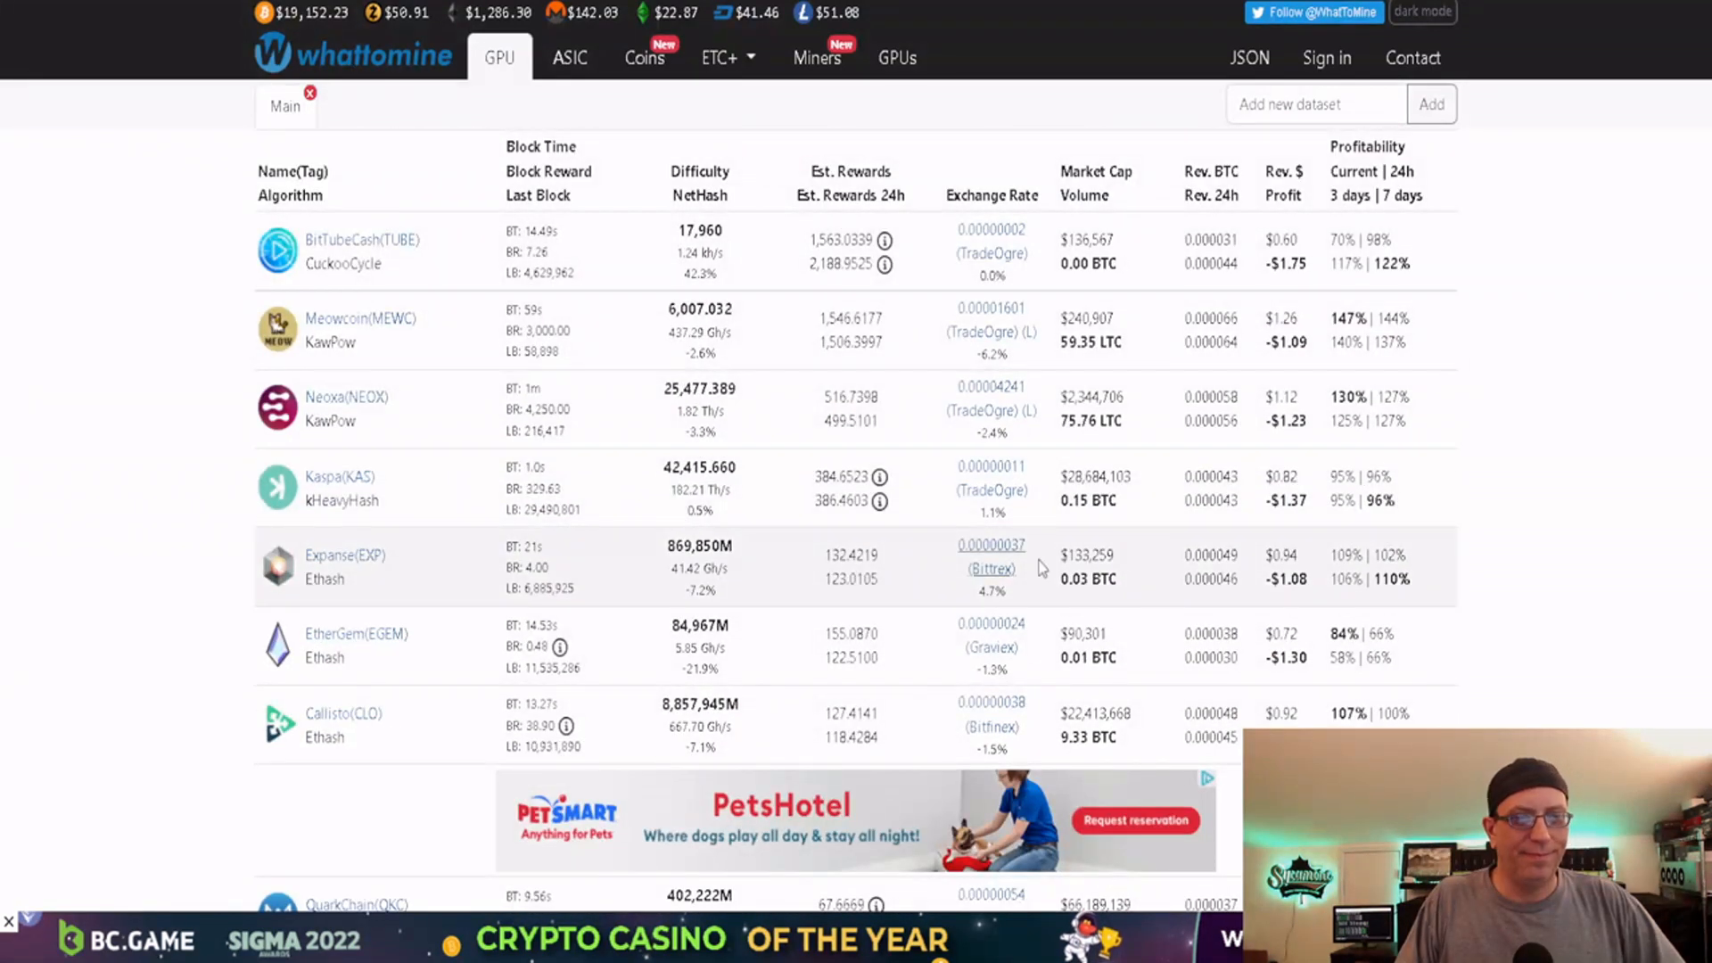
pyautogui.scroll(-5, 1302, 513)
pyautogui.scroll(-10, 1304, 517)
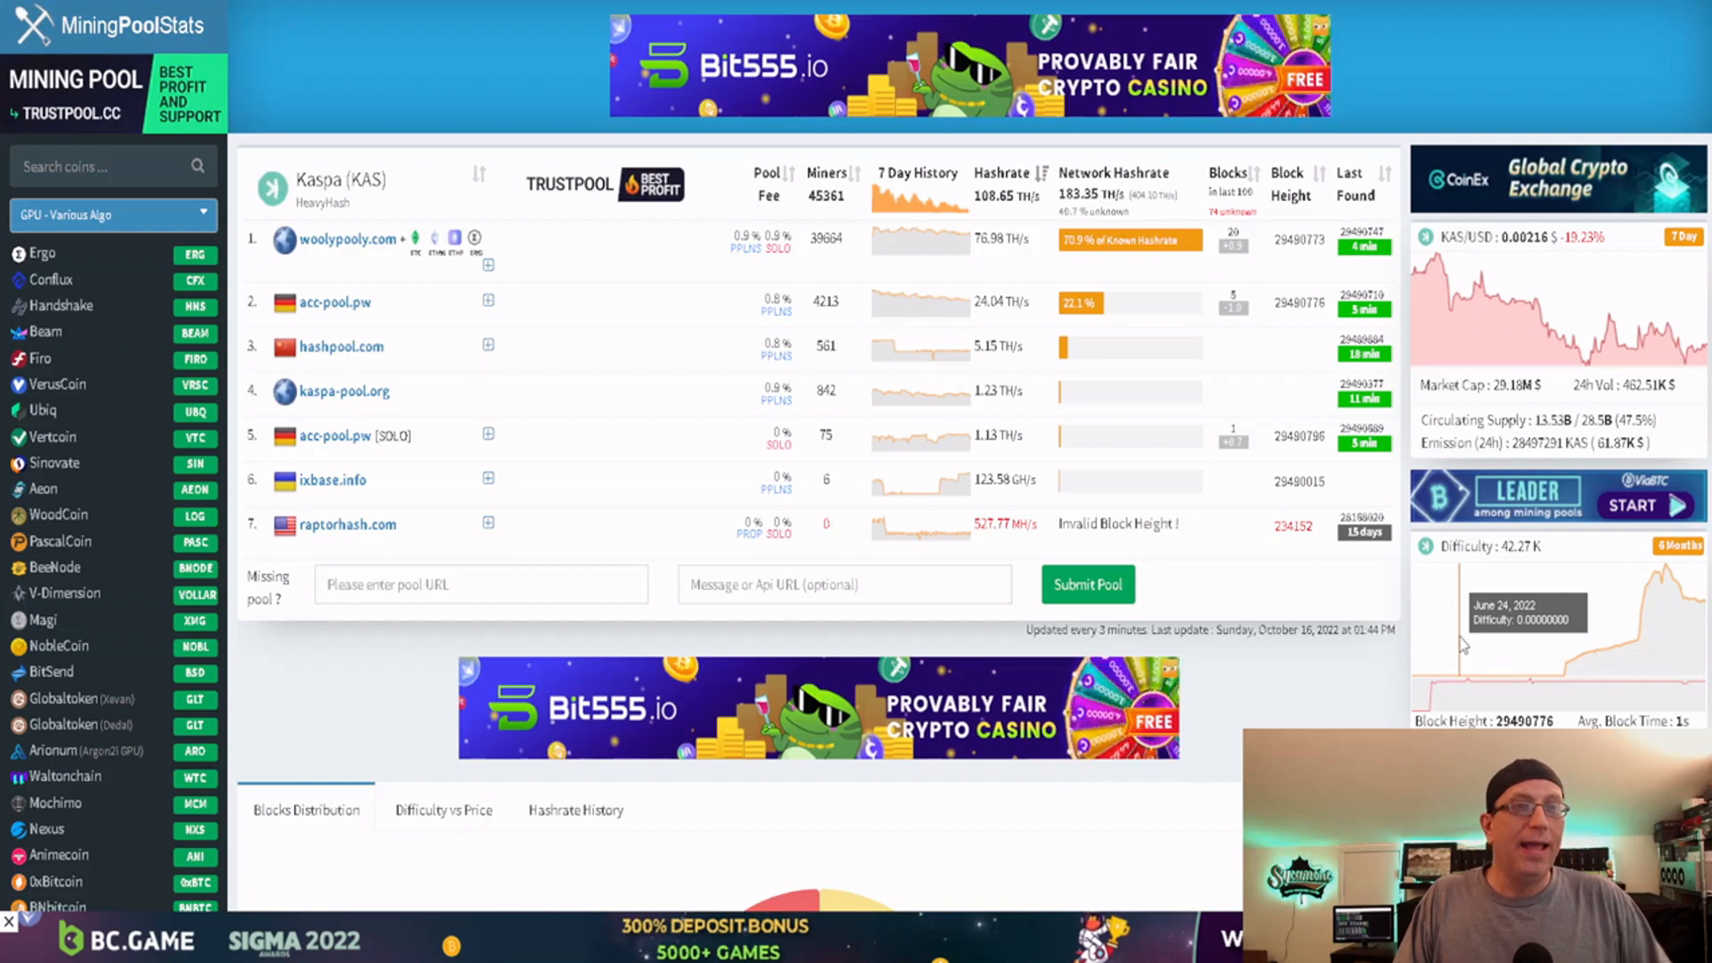
# Switch to the Overclock spreadsheet and view the Autolykos sheet's core, memory and power settings.
pyautogui.click(1267, 2)
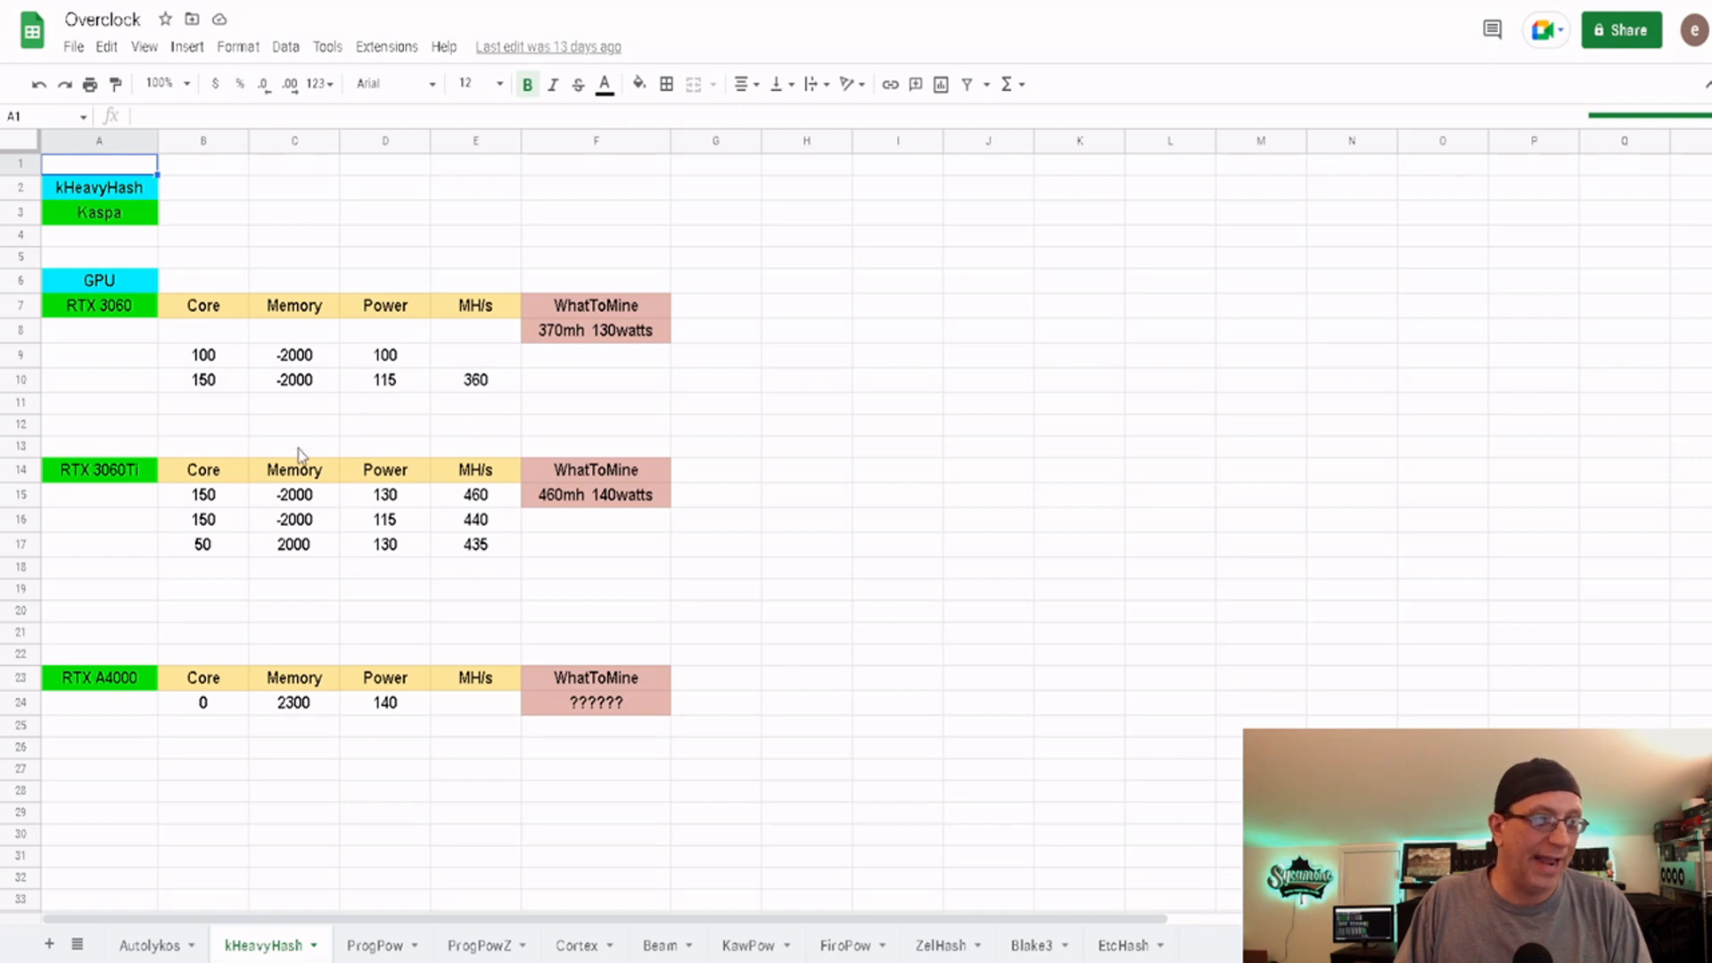
pyautogui.click(183, 944)
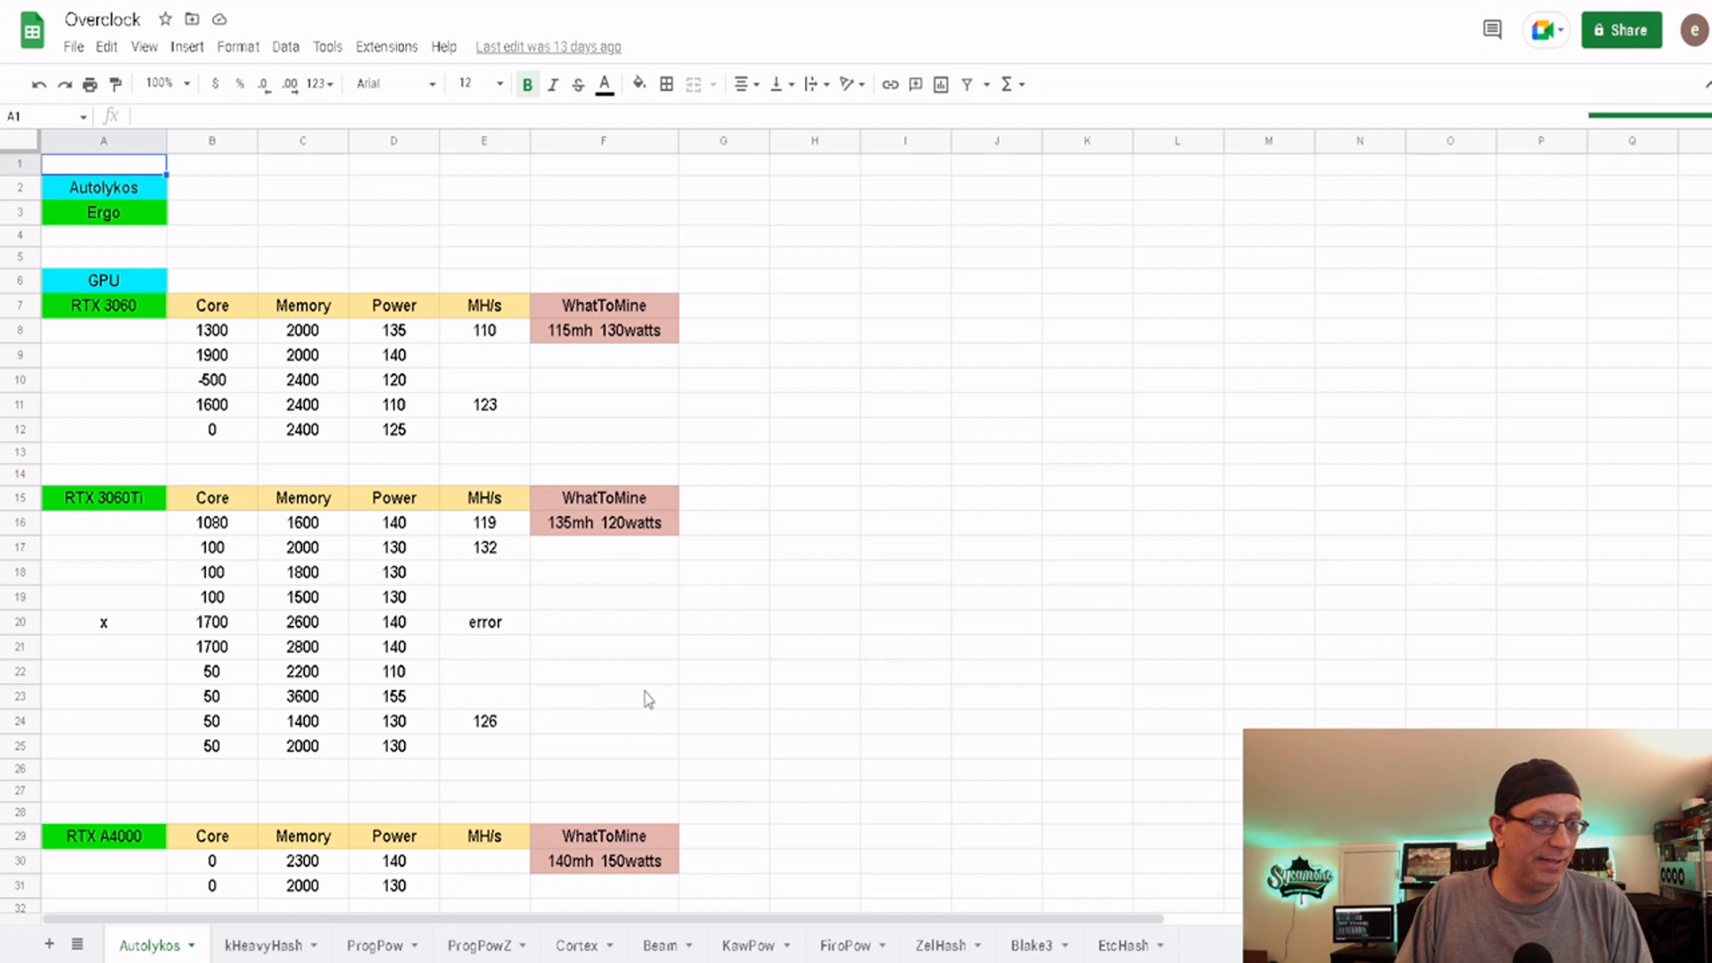